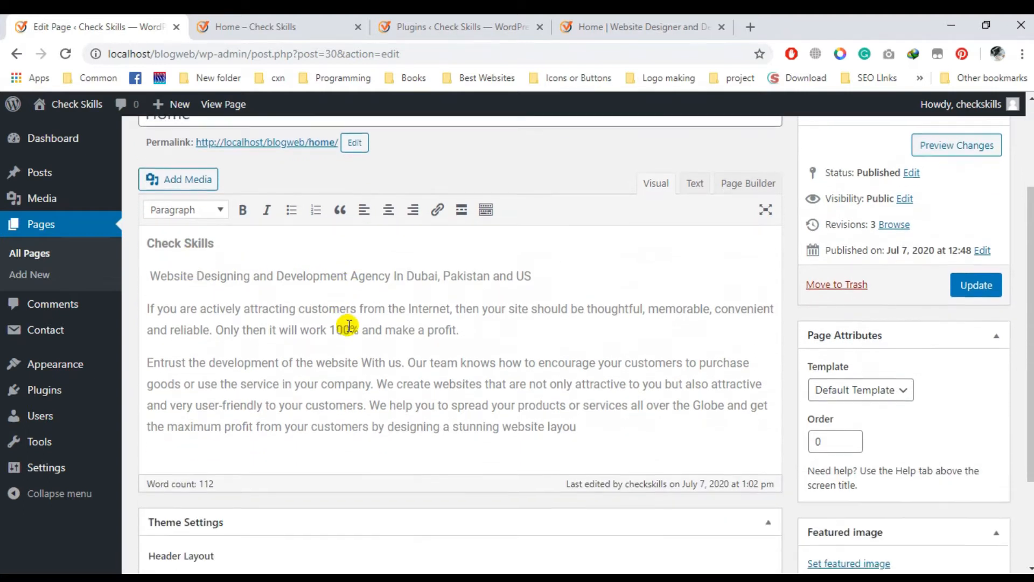
Delete all existing body text of the Home page, leaving the content area empty.
{"action": "scroll", "coordinate": [491, 415], "scroll_direction": "up", "scroll_amount": 2}
{"action": "left_click_drag", "start_coordinate": [576, 485], "coordinate": [54, 303]}
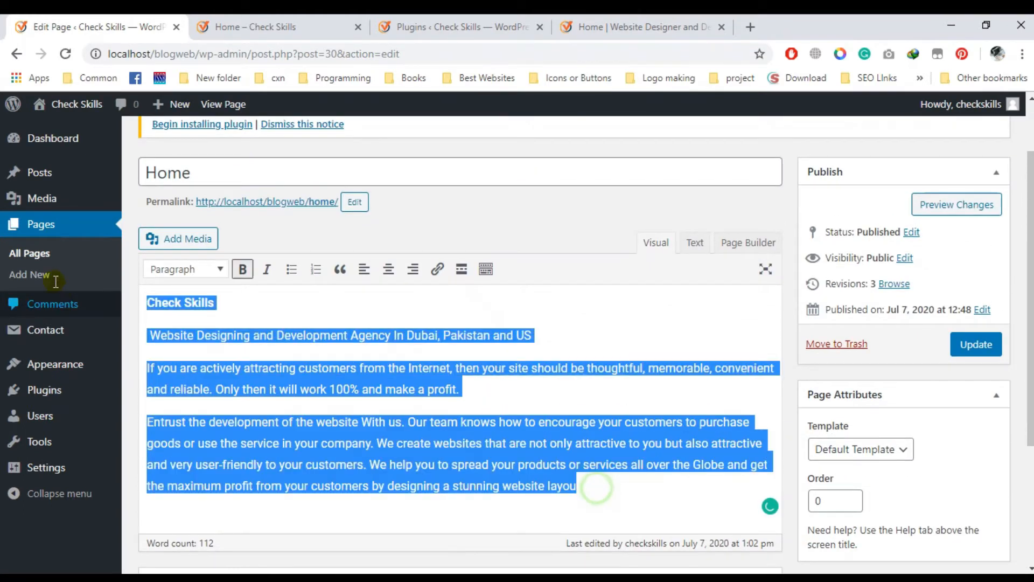
{"action": "key", "text": "Delete"}
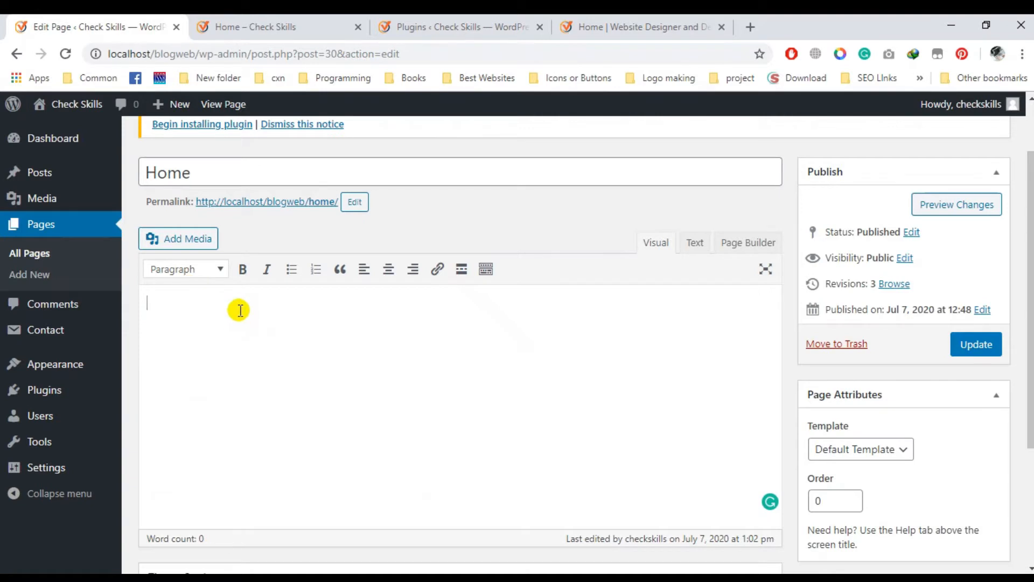
Copy the "Check Skills Website Designing and Development Agency" heading from chkskills.com into the Home page body and add the suggested comma after "Pakistan".
{"action": "left_click", "coordinate": [589, 26]}
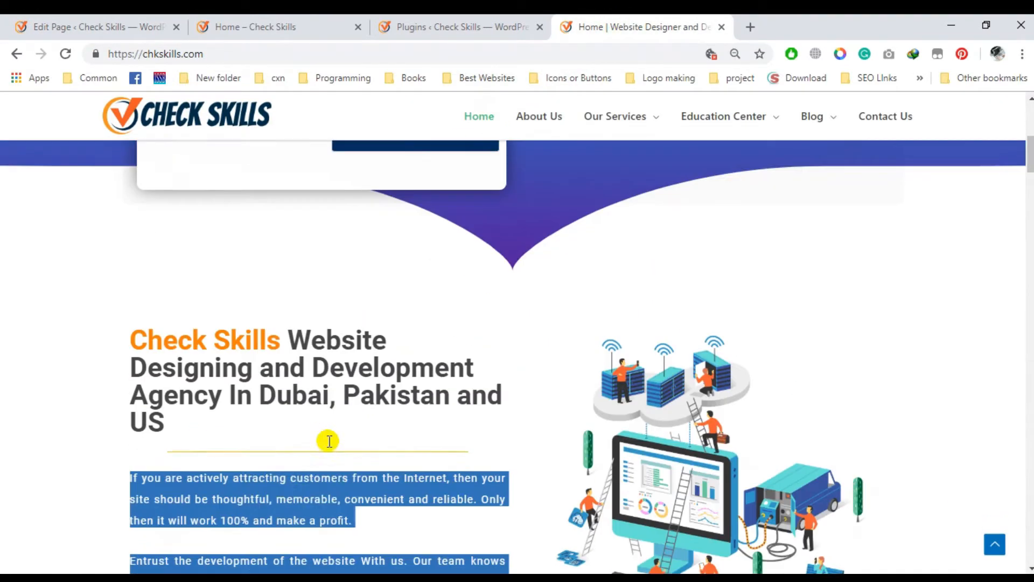
{"action": "left_click", "coordinate": [224, 350]}
{"action": "triple_click", "coordinate": [244, 330]}
{"action": "key", "text": "ctrl+c"}
{"action": "left_click", "coordinate": [264, 21]}
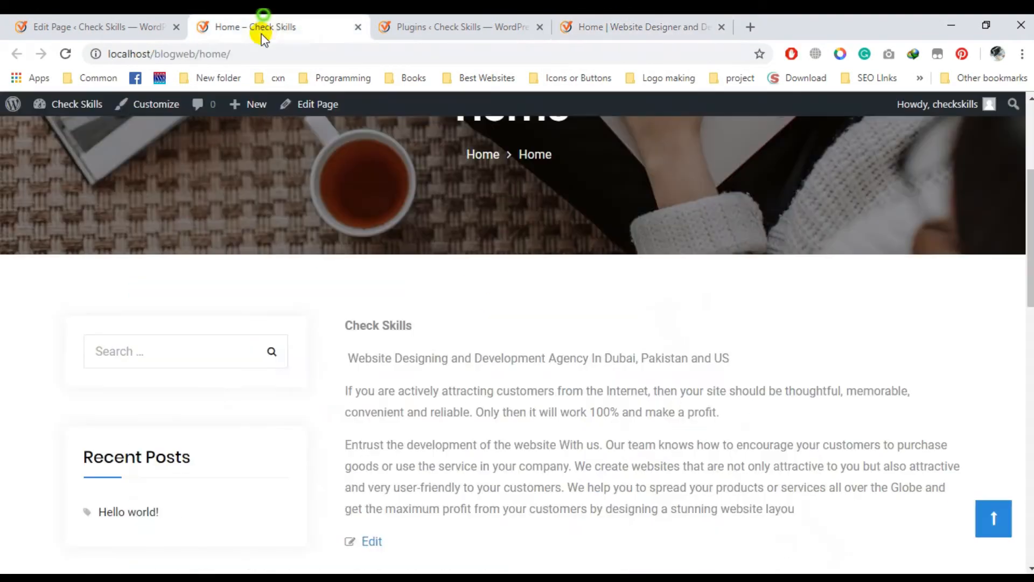
{"action": "left_click", "coordinate": [131, 21]}
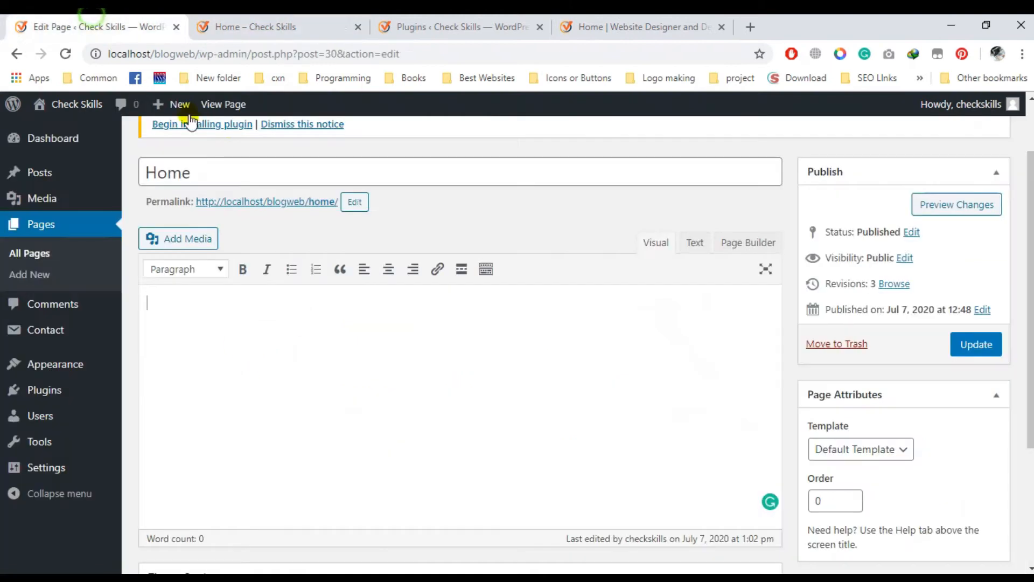
{"action": "left_click", "coordinate": [231, 354]}
{"action": "key", "text": "ctrl+v"}
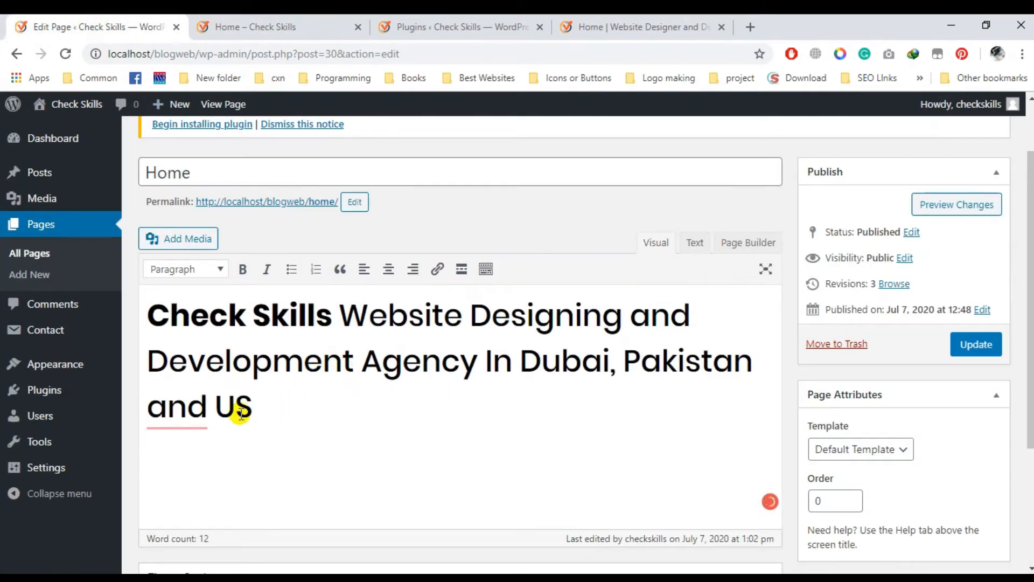
{"action": "mouse_move", "coordinate": [203, 418]}
{"action": "left_click", "coordinate": [218, 448]}
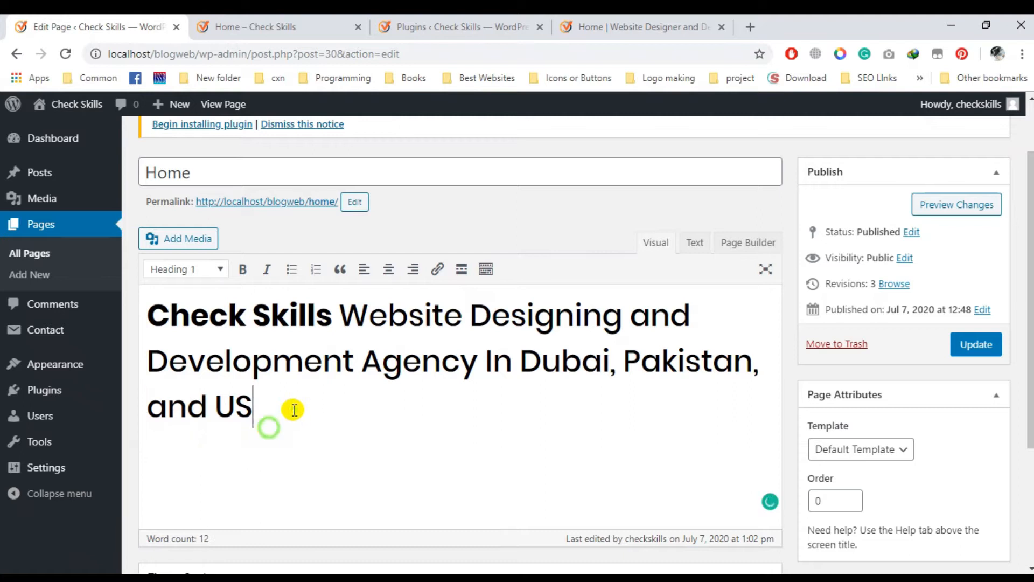
Apply Heading 2 through Heading 6 in turn to the whole pasted heading, finishing with Heading 1.
{"action": "left_click_drag", "start_coordinate": [291, 408], "coordinate": [138, 330]}
{"action": "left_click", "coordinate": [182, 272]}
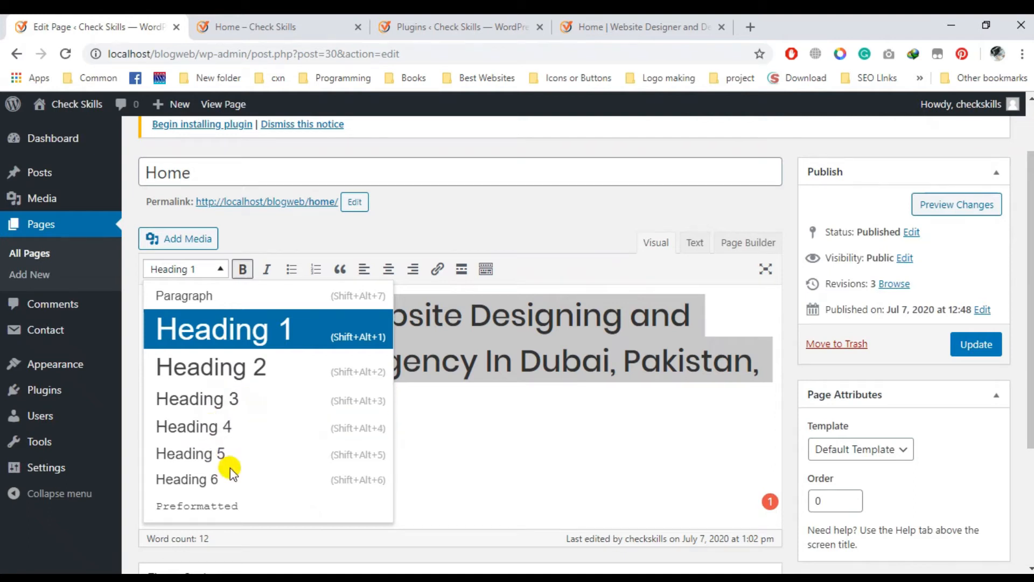
{"action": "left_click", "coordinate": [231, 365]}
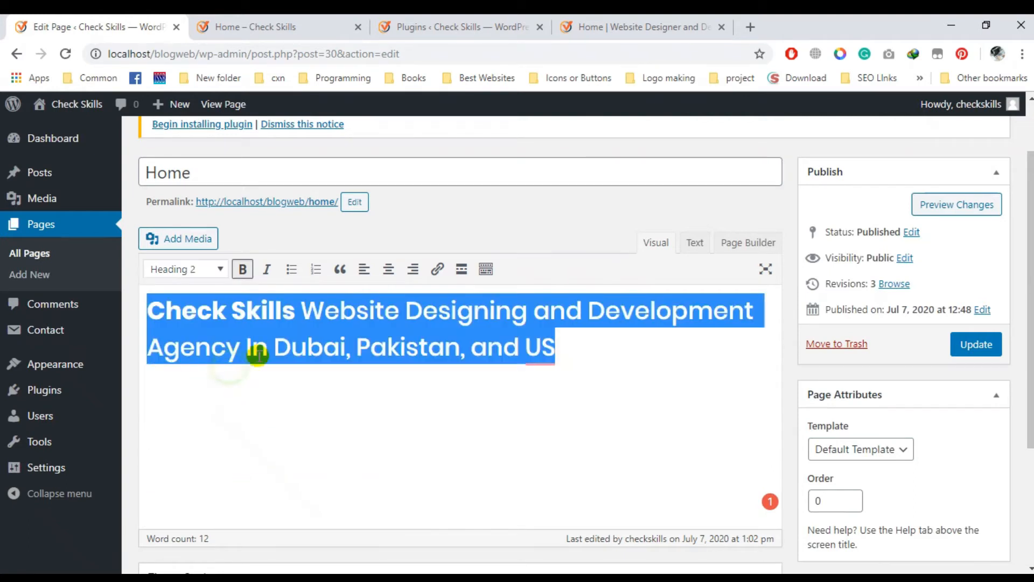
{"action": "left_click", "coordinate": [181, 269]}
{"action": "left_click", "coordinate": [211, 389]}
{"action": "left_click", "coordinate": [172, 268]}
{"action": "left_click", "coordinate": [199, 419]}
{"action": "left_click", "coordinate": [188, 272]}
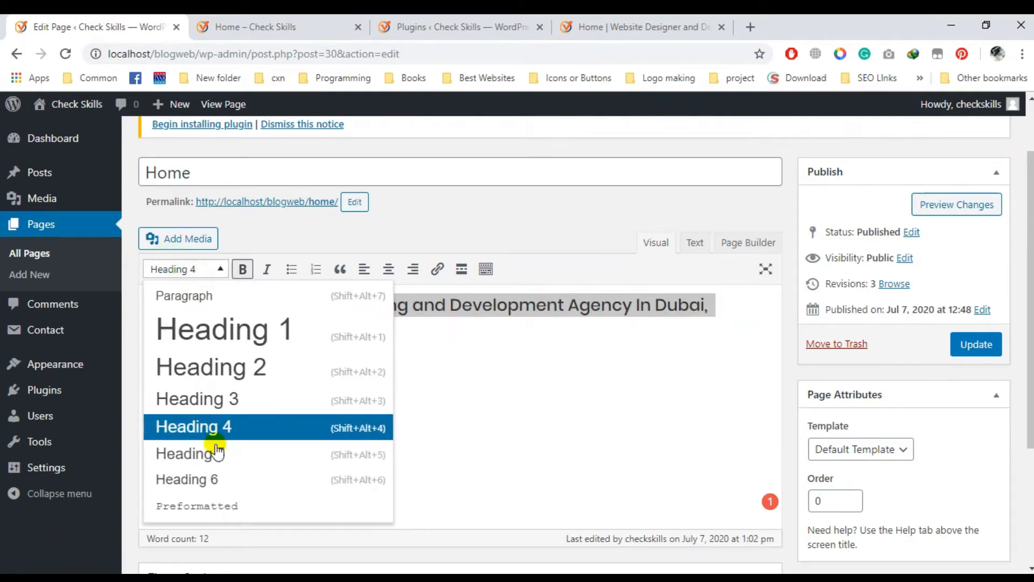
{"action": "left_click", "coordinate": [210, 452]}
{"action": "left_click", "coordinate": [185, 270]}
{"action": "left_click", "coordinate": [202, 479]}
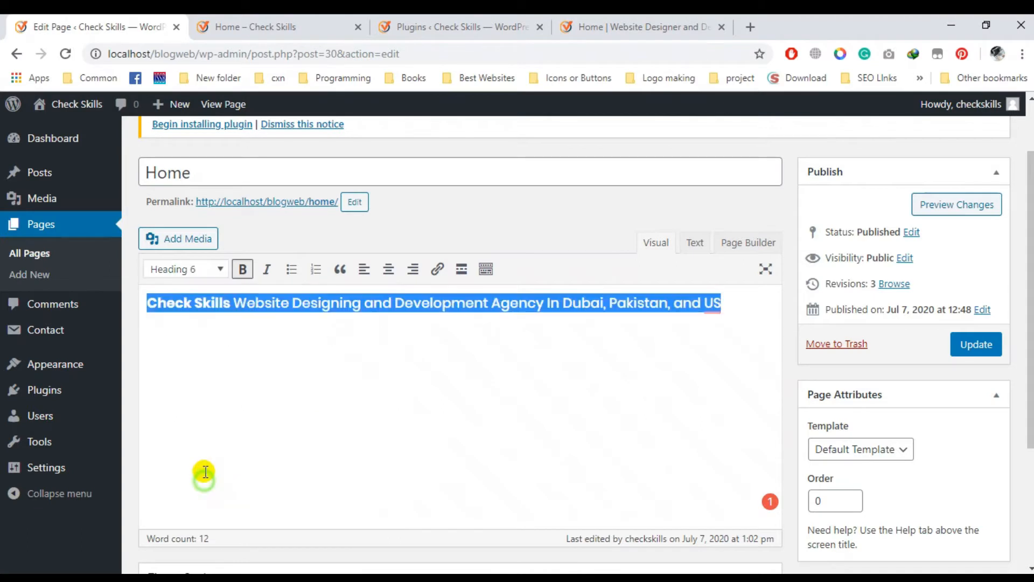
{"action": "left_click", "coordinate": [168, 275]}
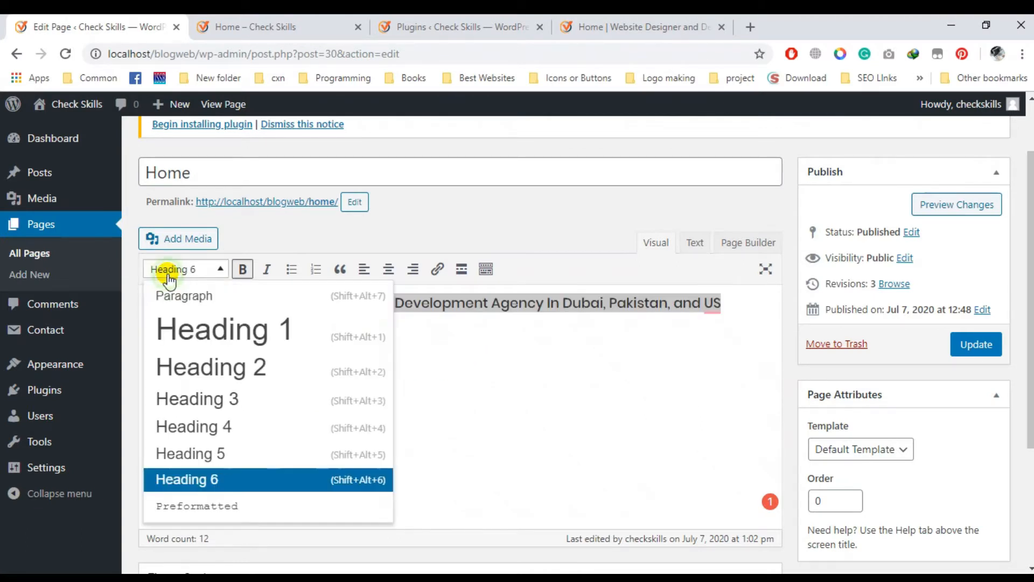
{"action": "left_click", "coordinate": [240, 340]}
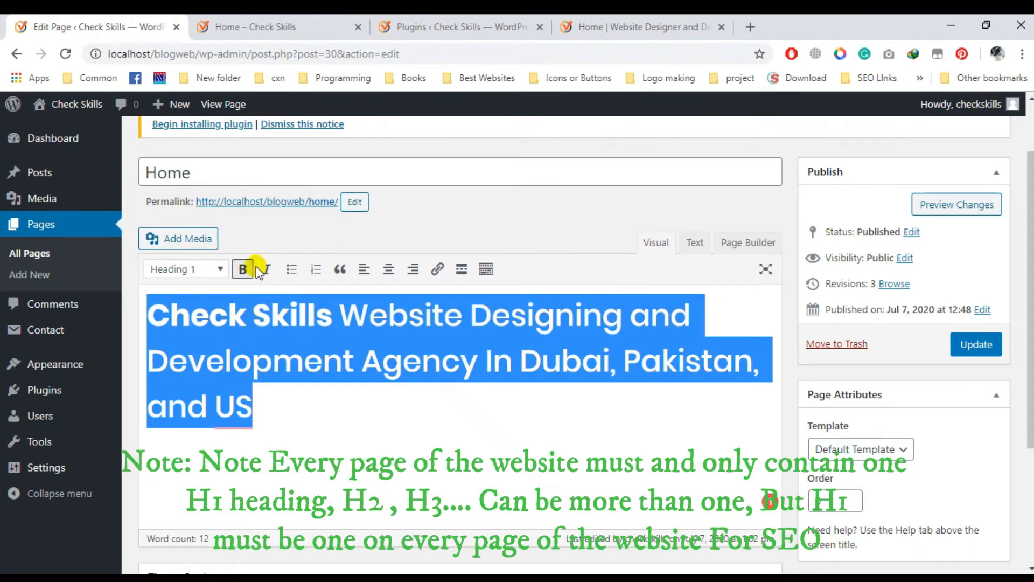
Format the pasted heading as Paragraph and append the filler text "asdfas dfasd" after "US".
{"action": "left_click", "coordinate": [175, 273]}
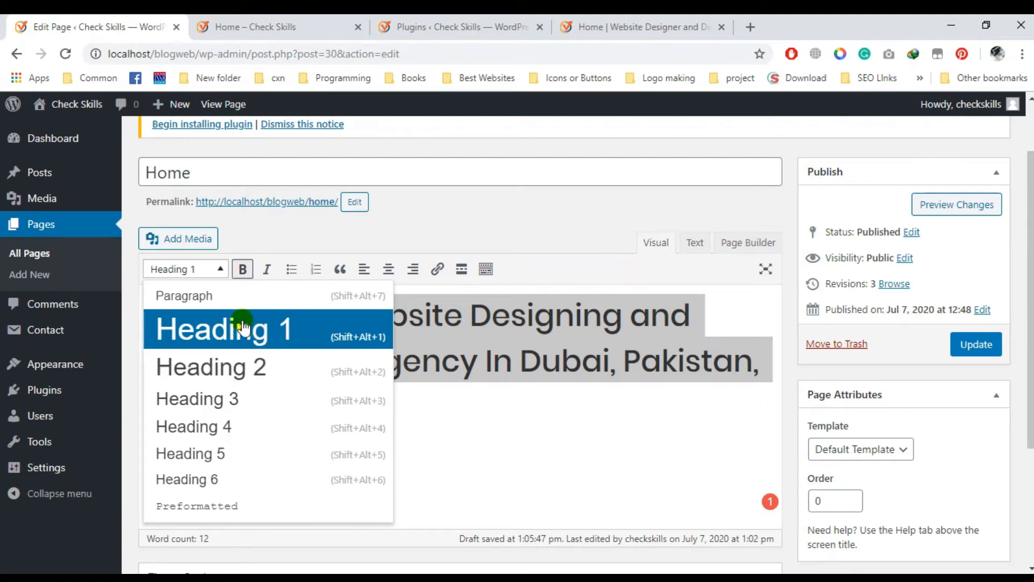
{"action": "left_click", "coordinate": [212, 333]}
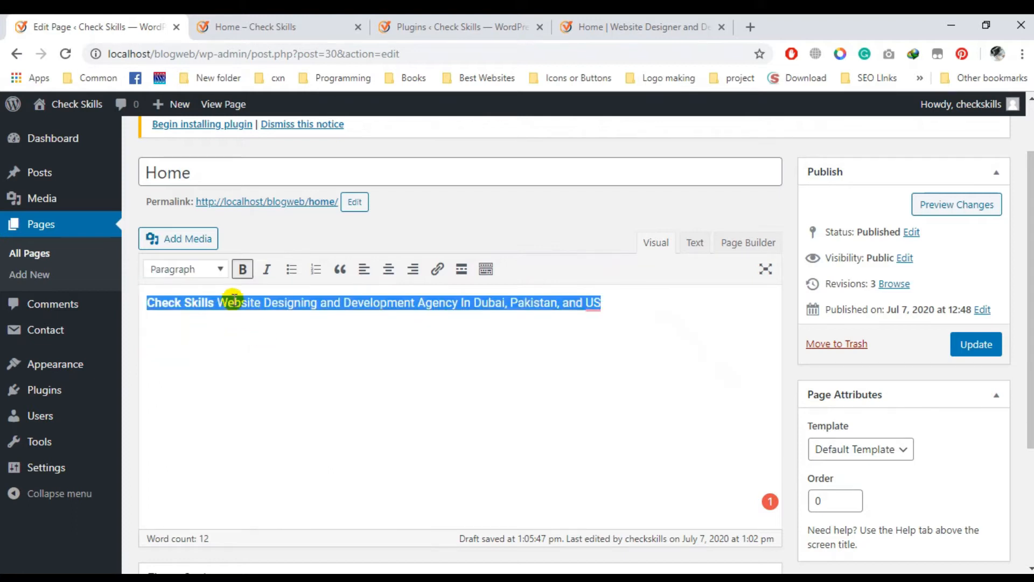
{"action": "left_click", "coordinate": [202, 272]}
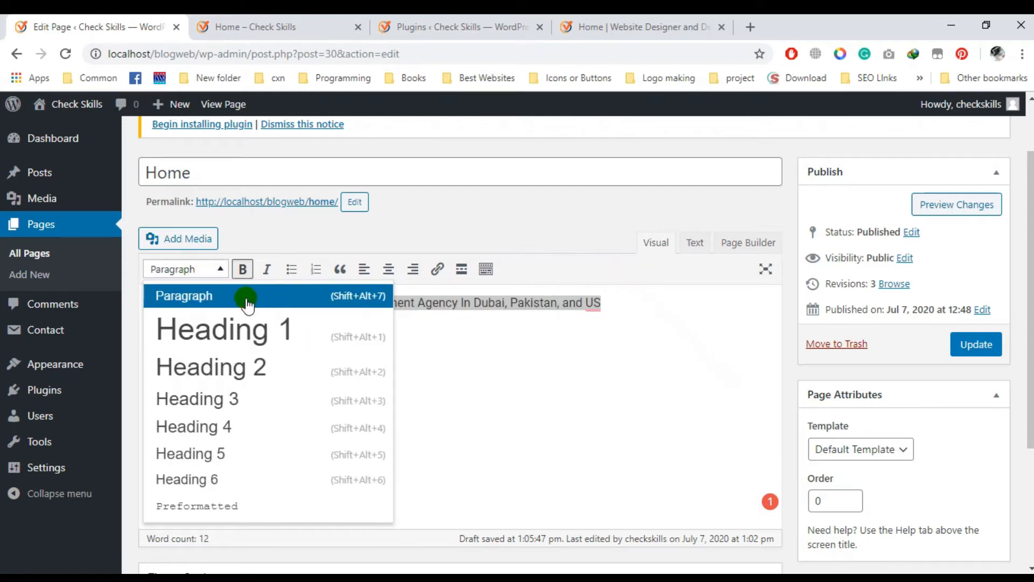
{"action": "left_click", "coordinate": [574, 302]}
{"action": "type", "text": "asdfas dfasd"}
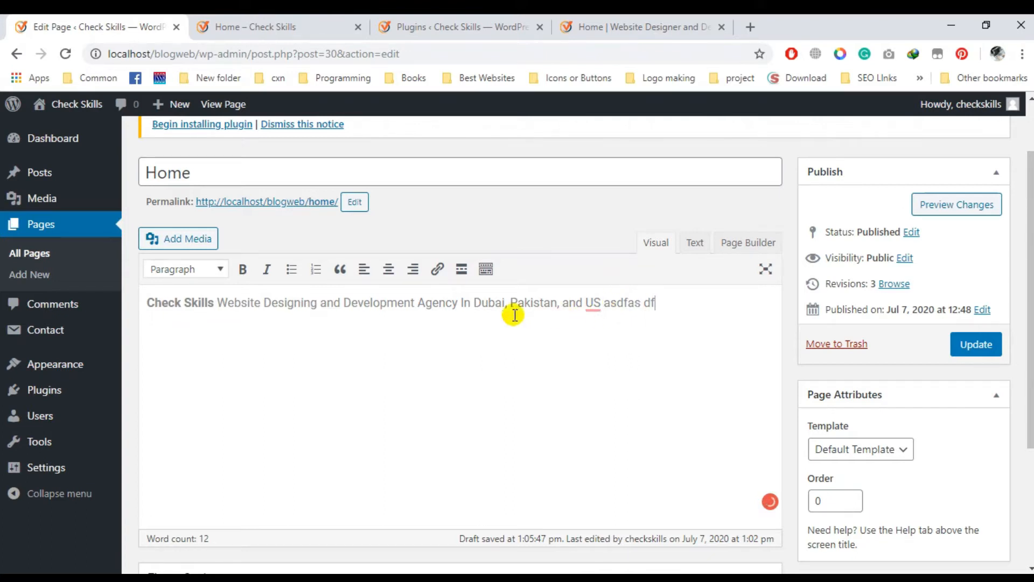
Add a line below with "add fas fasd fasdf", a wide gap and a long run of "s" characters, and format it as Preformatted.
{"action": "left_click", "coordinate": [189, 268]}
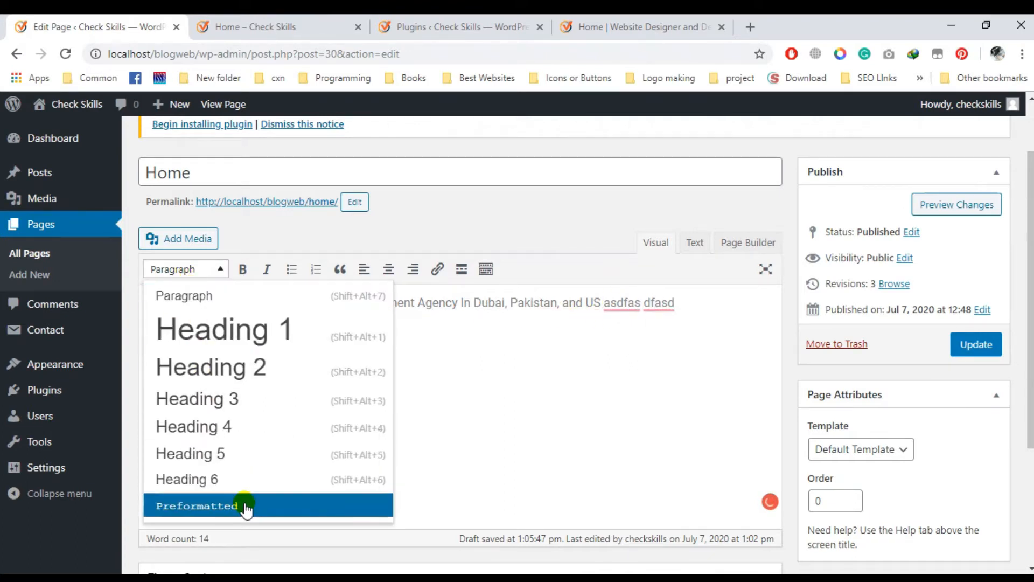
{"action": "left_click", "coordinate": [692, 299]}
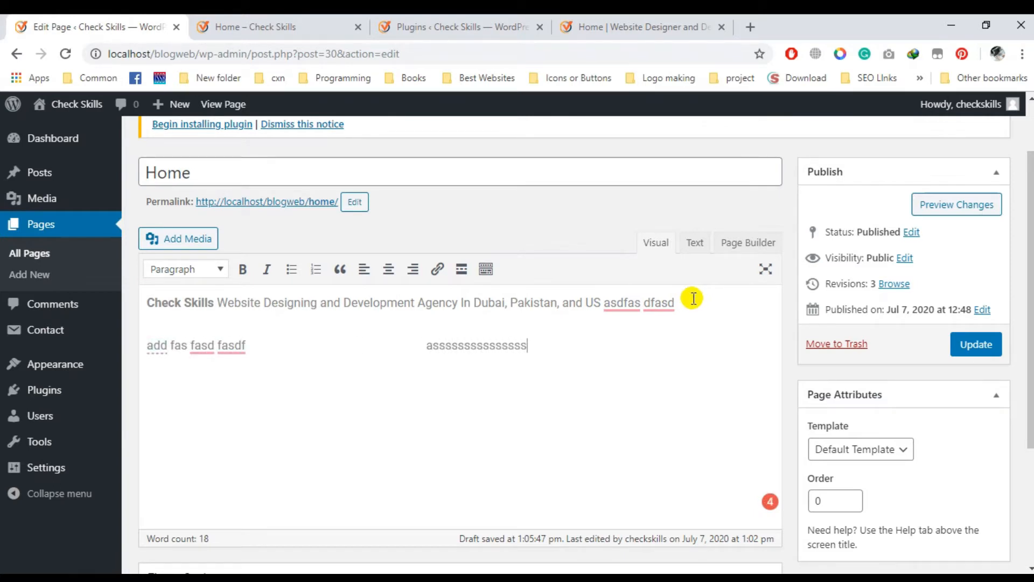
{"action": "type", "text": "ssssssssss"}
{"action": "triple_click", "coordinate": [501, 342]}
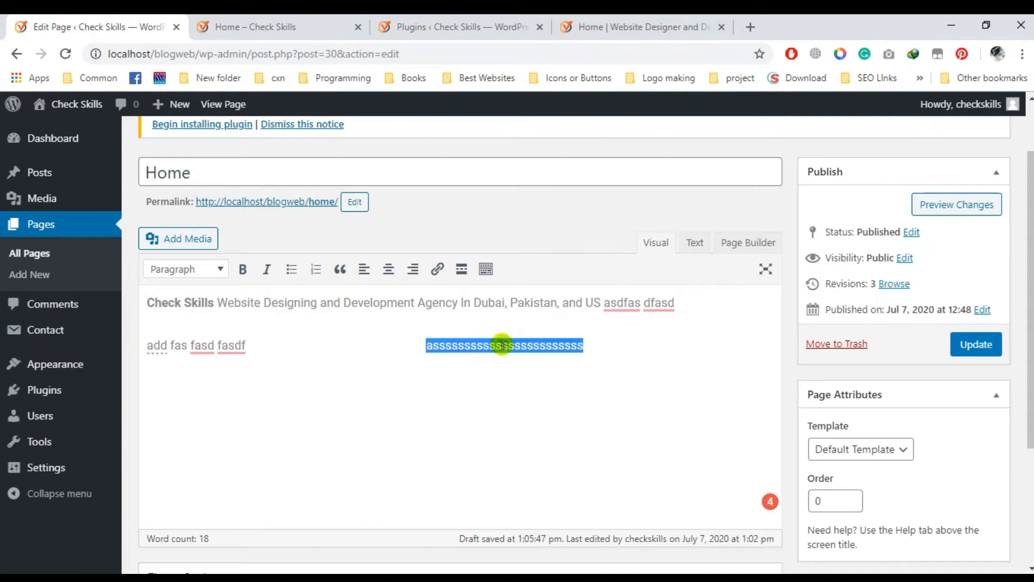
{"action": "left_click", "coordinate": [221, 270]}
{"action": "left_click", "coordinate": [196, 503]}
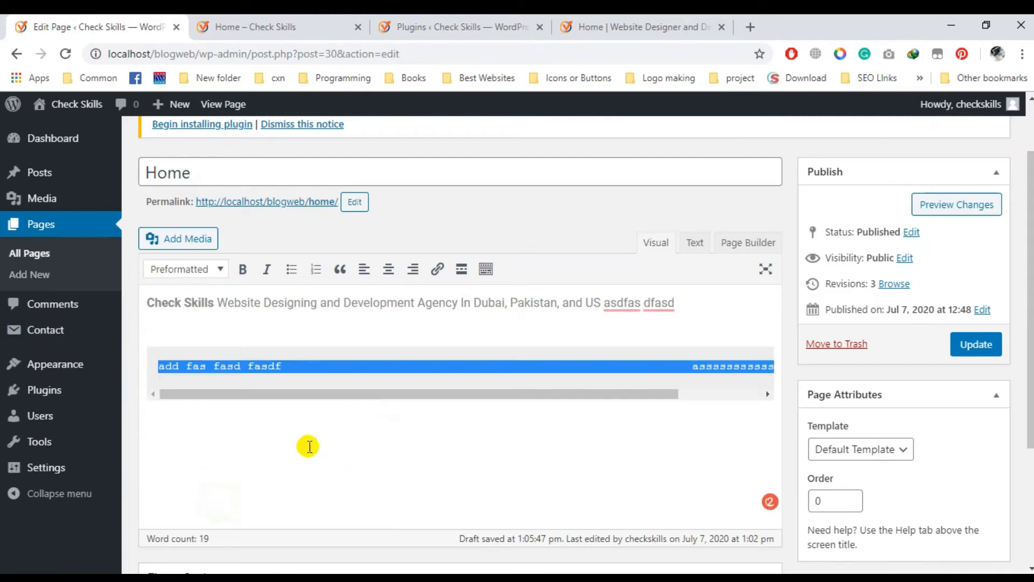
{"action": "left_click", "coordinate": [286, 368]}
{"action": "left_click_drag", "start_coordinate": [332, 396], "coordinate": [162, 387]}
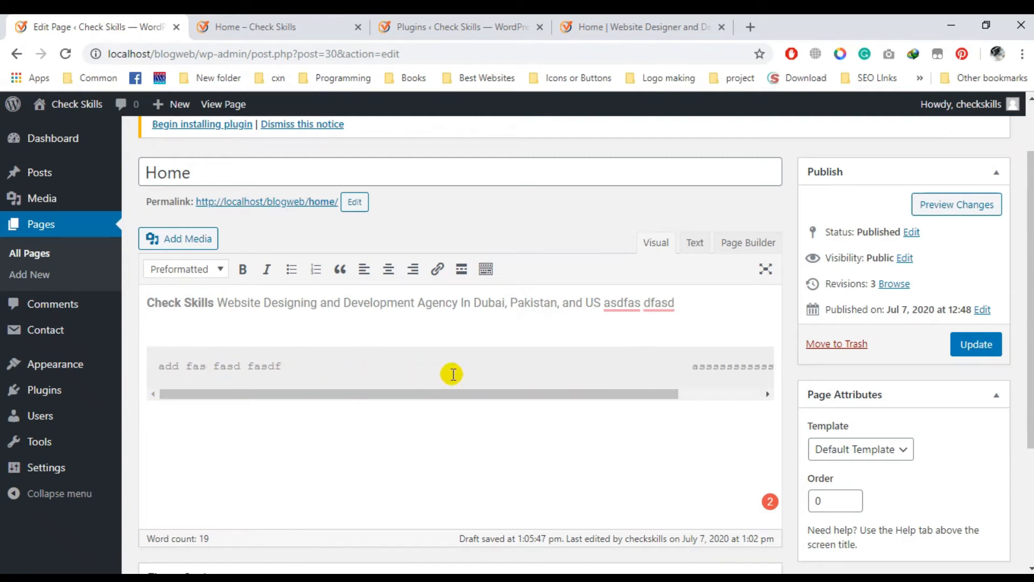
Insert a wide run of spaces after the "A" of "Agency" in the first paragraph and update the page.
{"action": "left_click", "coordinate": [425, 303]}
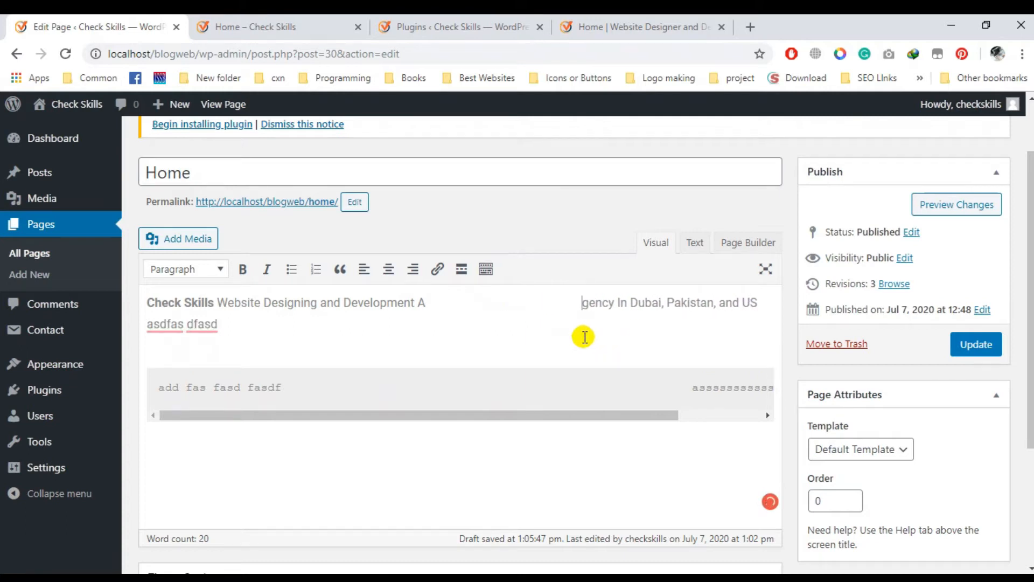
{"action": "left_click", "coordinate": [955, 341]}
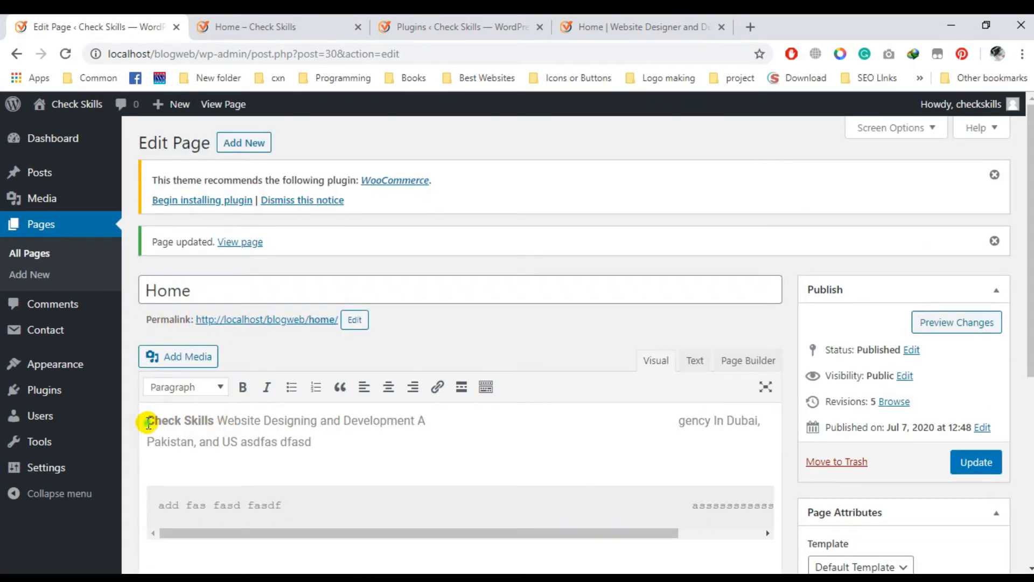
Insert blank lines above the "Check Skills" paragraph and enter "heading 1" there.
{"action": "left_click", "coordinate": [146, 421]}
{"action": "key", "text": "Return"}
{"action": "key", "text": "Return"}
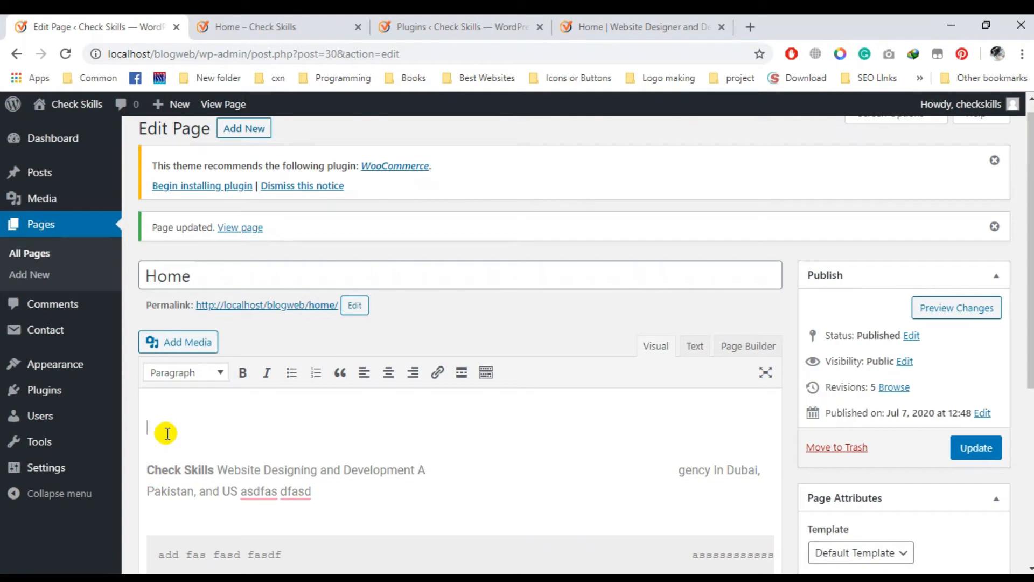
{"action": "type", "text": "heading 1"}
{"action": "key", "text": "Return"}
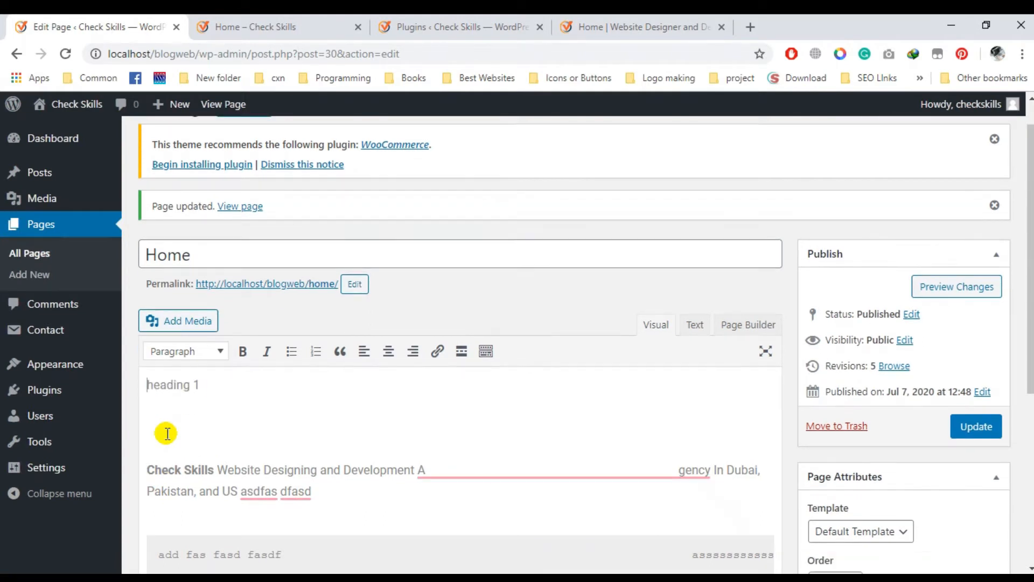
Copy the "heading 1" line below itself and renumber the copies as "heading 2", "heading 3" and "heading 4".
{"action": "key", "text": "ctrl+c"}
{"action": "key", "text": "Down"}
{"action": "key", "text": "ctrl+v"}
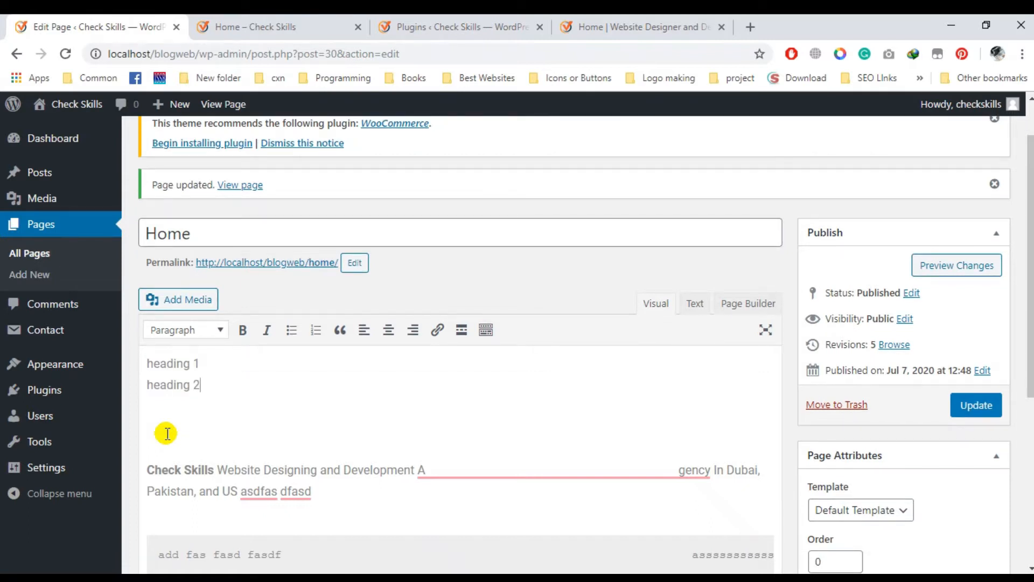
{"action": "key", "text": "Return"}
{"action": "key", "text": "ctrl+v"}
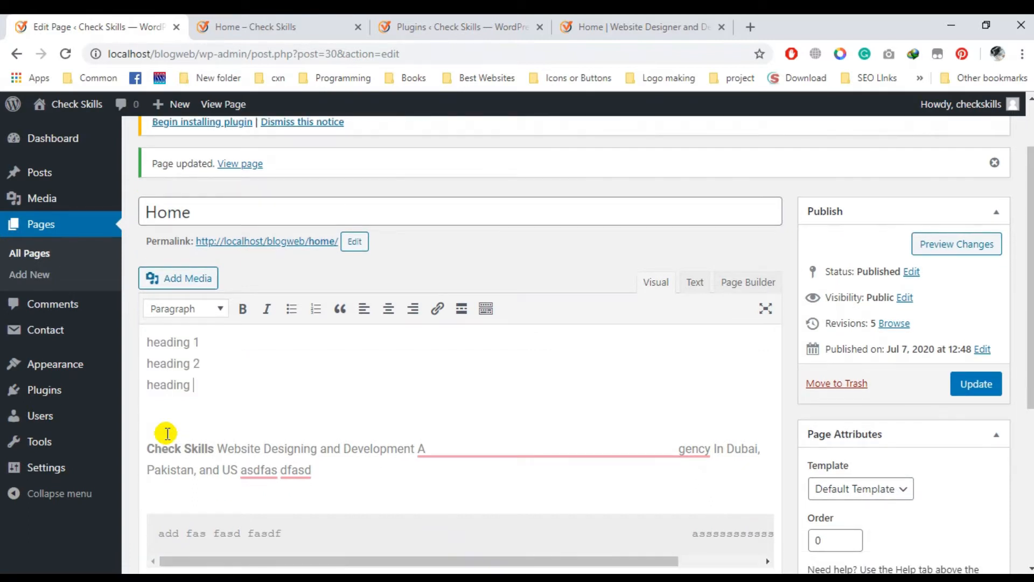
{"action": "key", "text": "Return"}
{"action": "key", "text": "ctrl+v"}
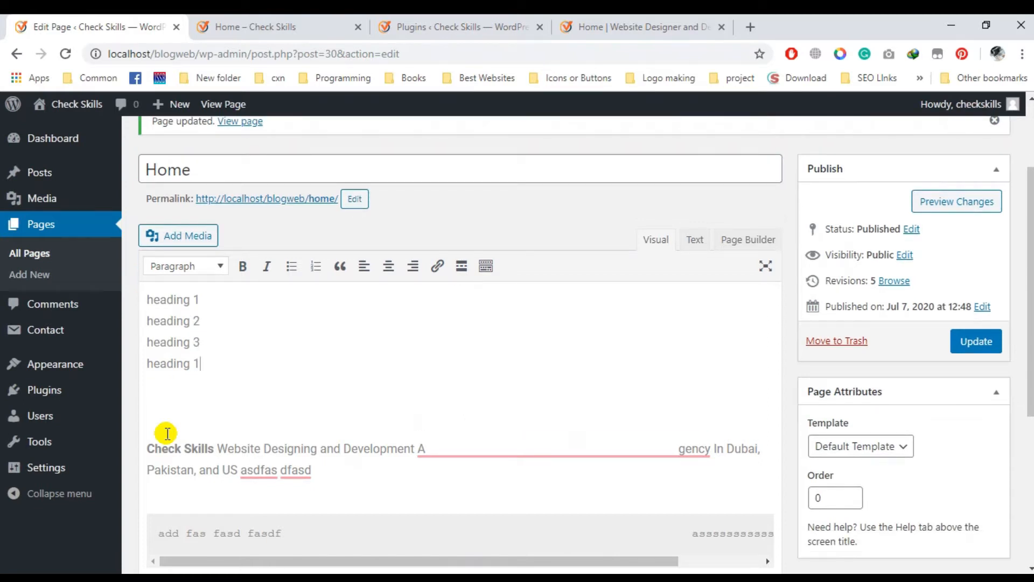
{"action": "type", "text": "4"}
Add the lines "heading 5" and "heading 6" below "heading 4".
{"action": "key", "text": "Return"}
{"action": "key", "text": "ctrl+v"}
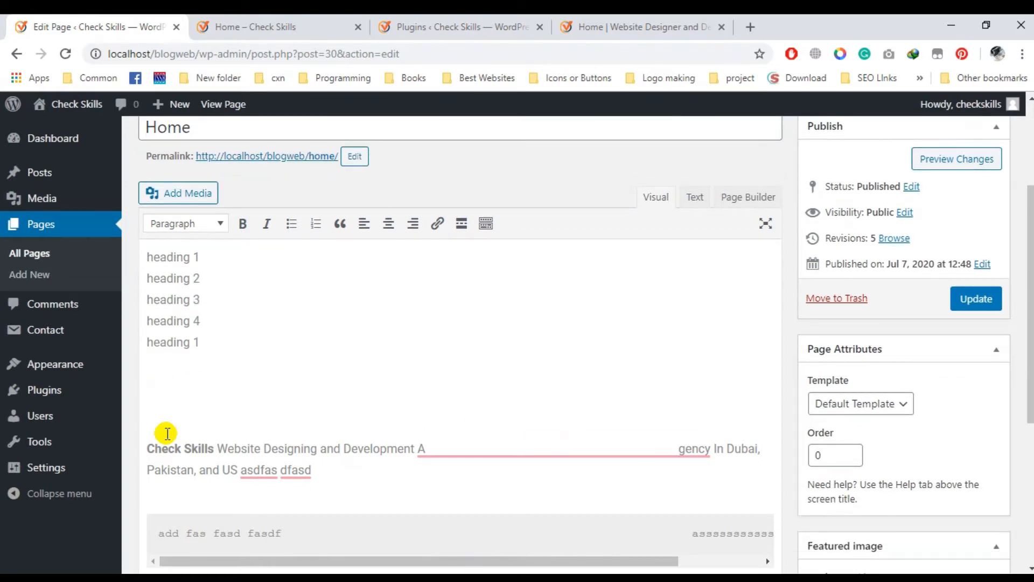
{"action": "type", "text": "5"}
{"action": "key", "text": "Return"}
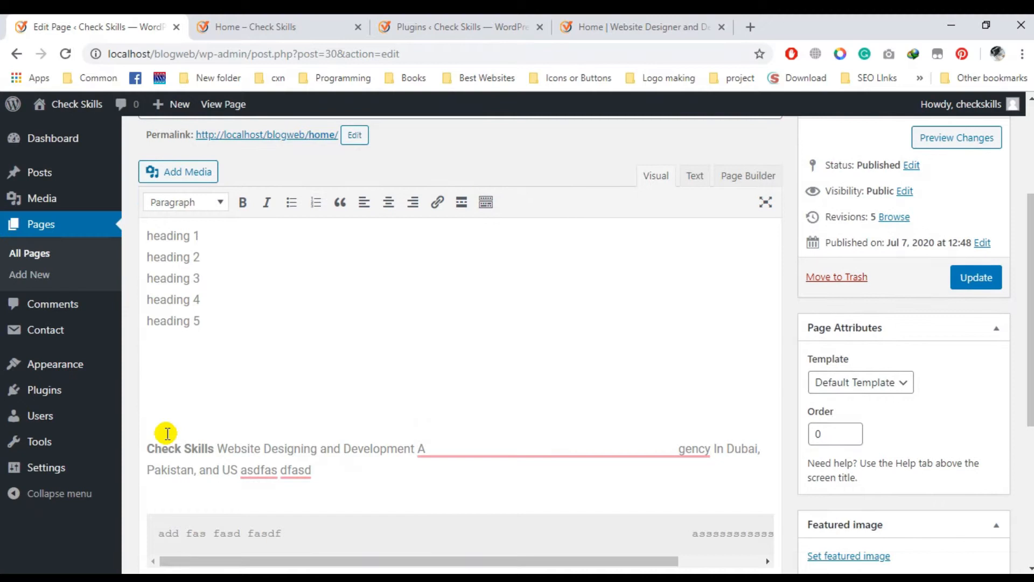
{"action": "type", "text": "heading 1"}
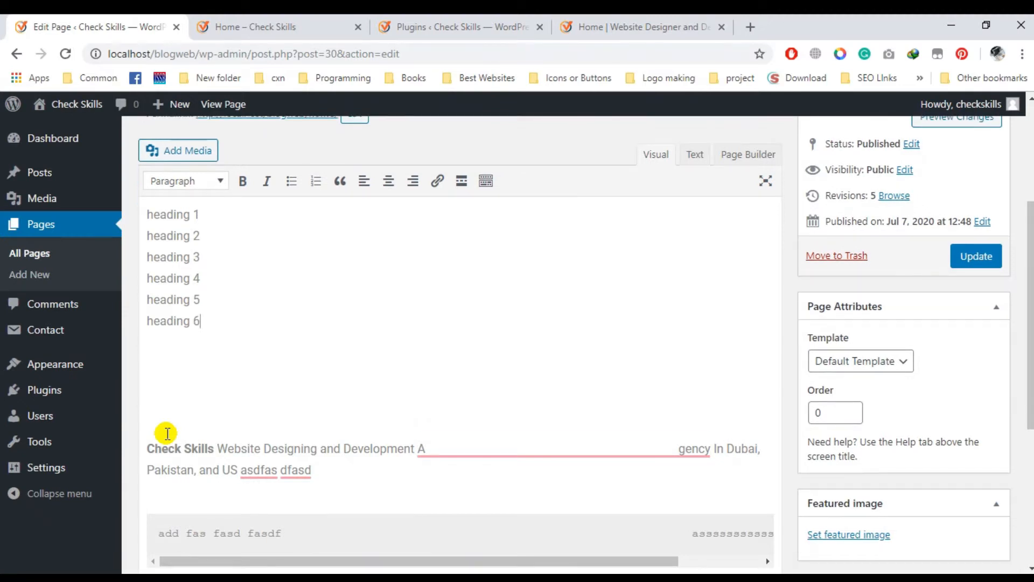
Format the "heading 1" line as Heading 1.
{"action": "triple_click", "coordinate": [180, 214]}
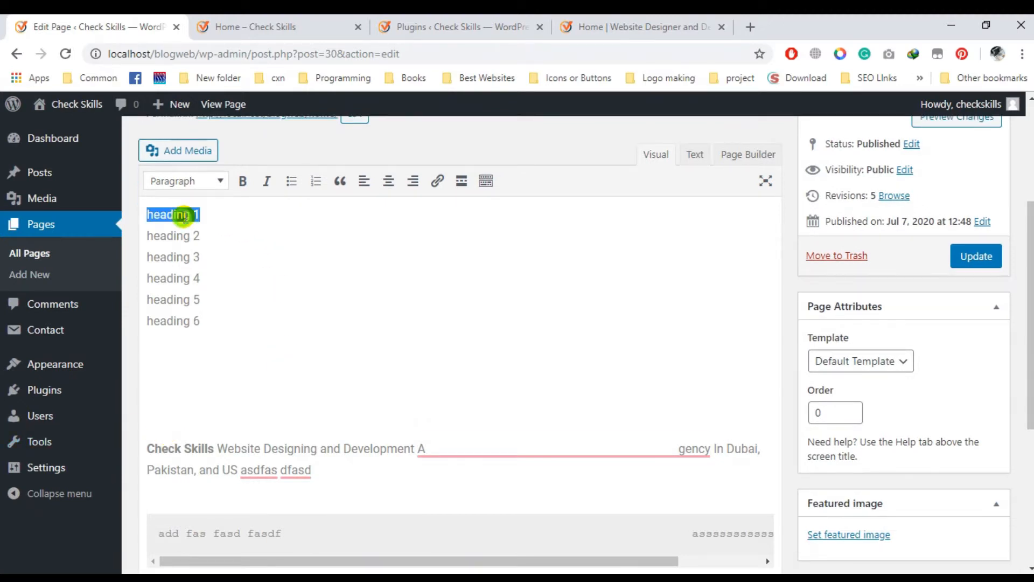
{"action": "left_click", "coordinate": [180, 181]}
{"action": "left_click", "coordinate": [185, 238]}
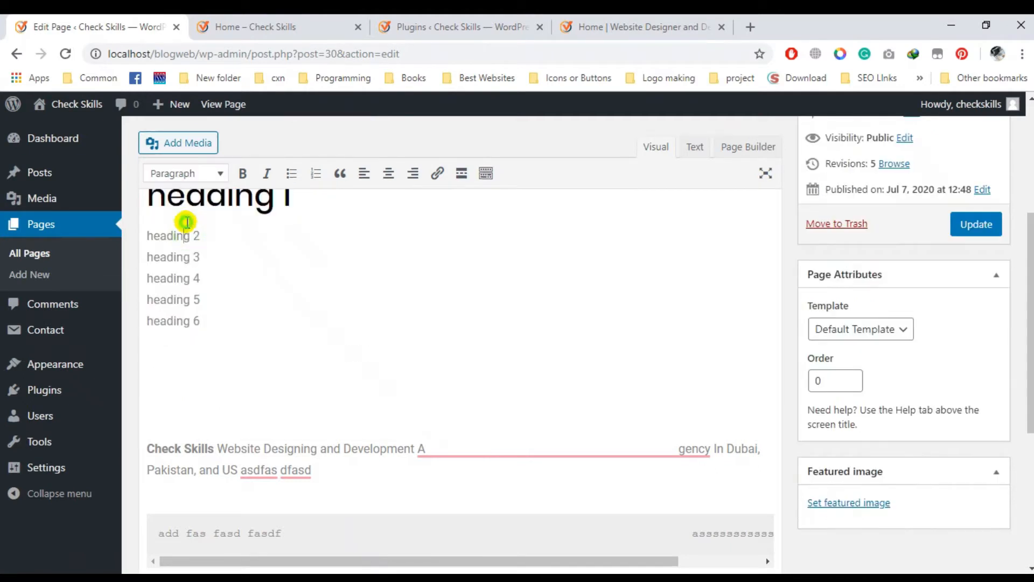
Format the "heading 2" line as Heading 2 and the "heading 3" line as Heading 3.
{"action": "triple_click", "coordinate": [186, 227]}
{"action": "left_click", "coordinate": [211, 171]}
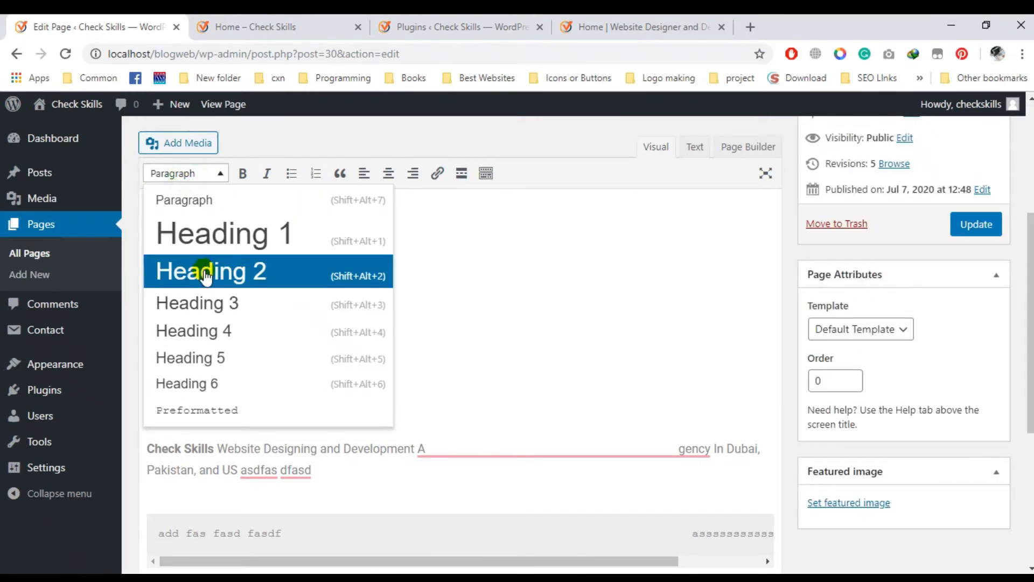
{"action": "left_click", "coordinate": [202, 269]}
{"action": "triple_click", "coordinate": [178, 263]}
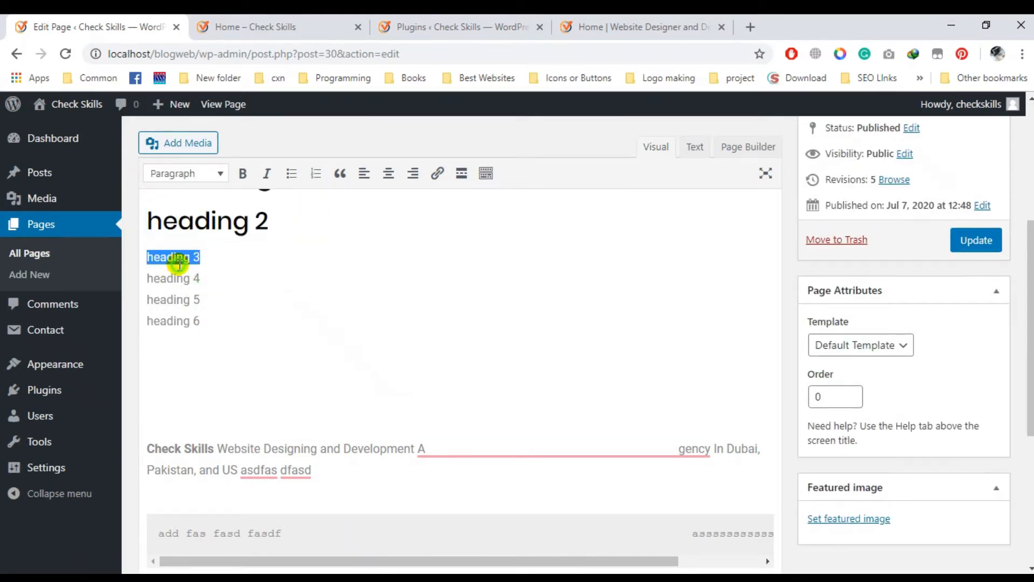
{"action": "left_click", "coordinate": [184, 186]}
{"action": "left_click", "coordinate": [203, 300]}
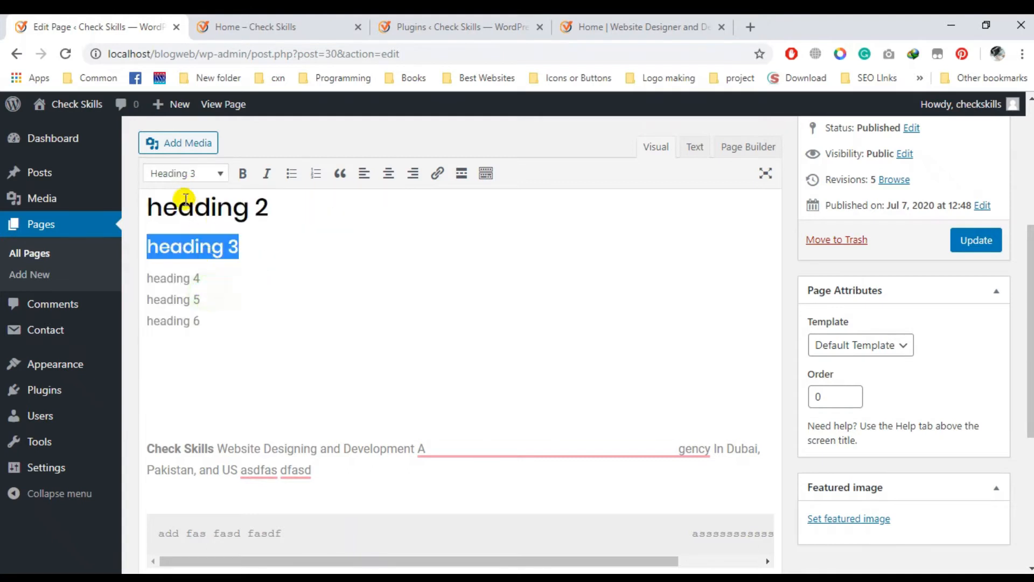
Format the "heading 4" line as Heading 4 and the "heading 5" line as Heading 5.
{"action": "left_click", "coordinate": [181, 278]}
{"action": "left_click", "coordinate": [185, 173]}
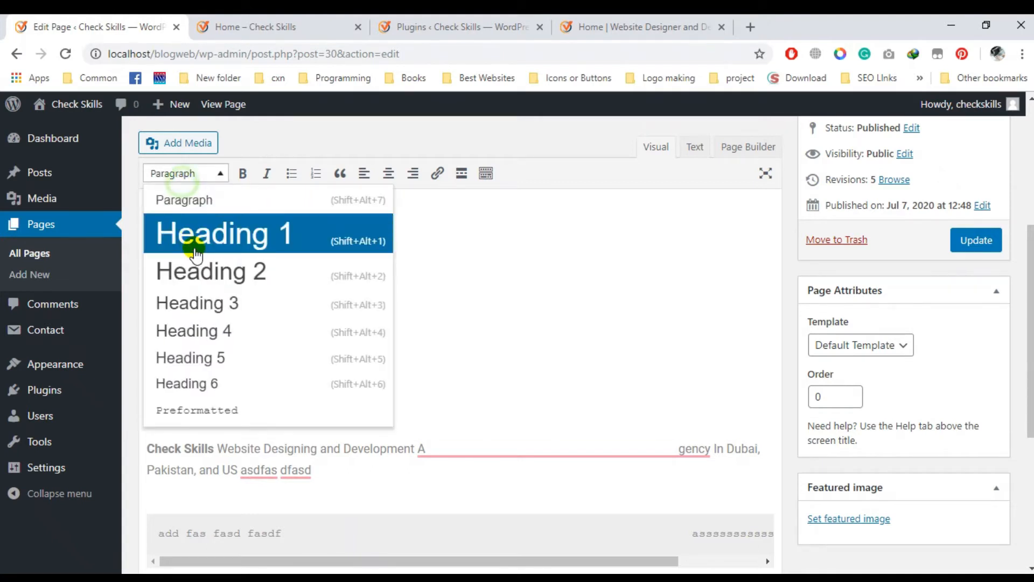
{"action": "left_click", "coordinate": [211, 331]}
{"action": "triple_click", "coordinate": [183, 299]}
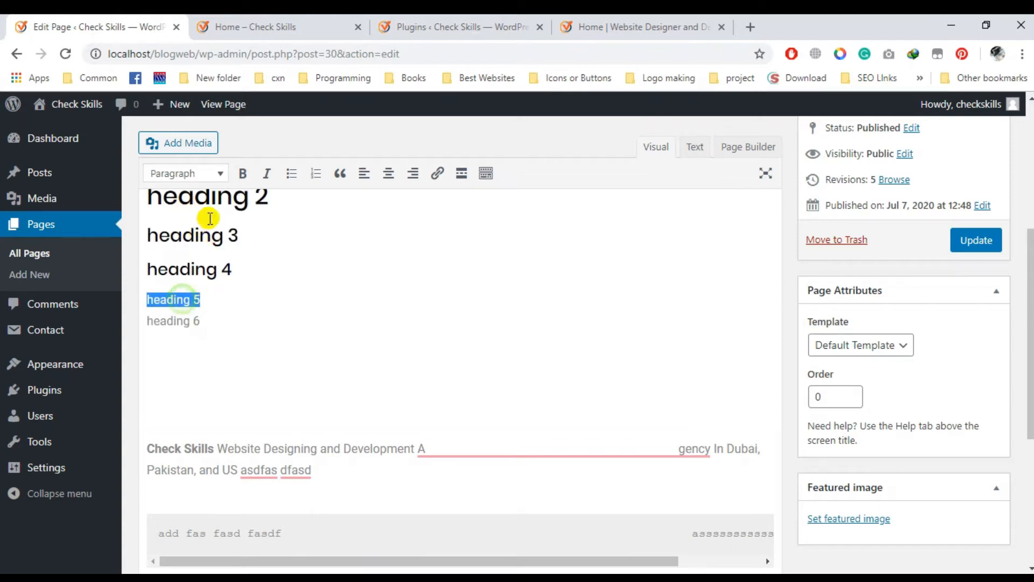
{"action": "left_click", "coordinate": [183, 173]}
{"action": "left_click", "coordinate": [199, 366]}
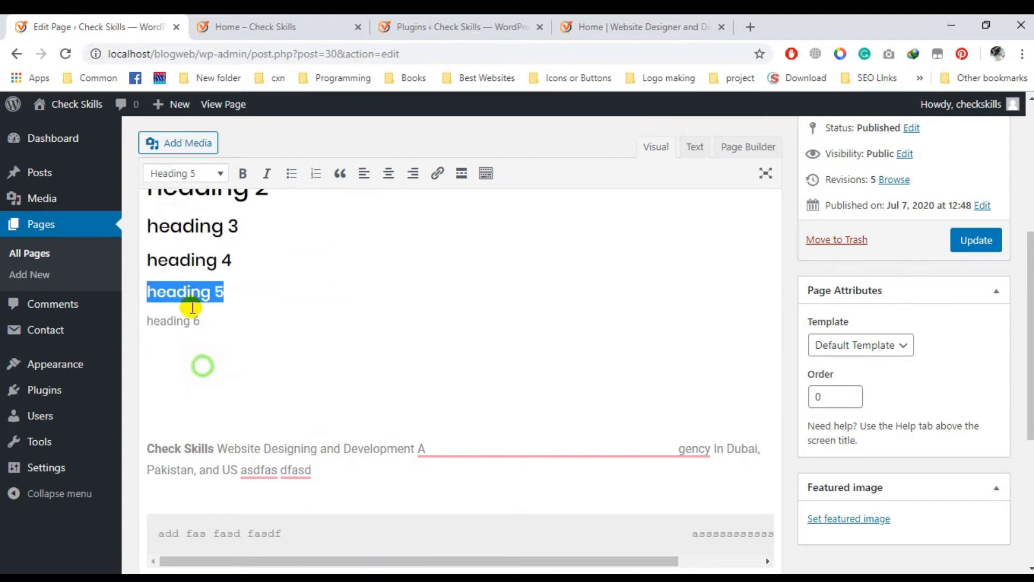
Format the "heading 6" line as Heading 6 and update the page.
{"action": "triple_click", "coordinate": [187, 321]}
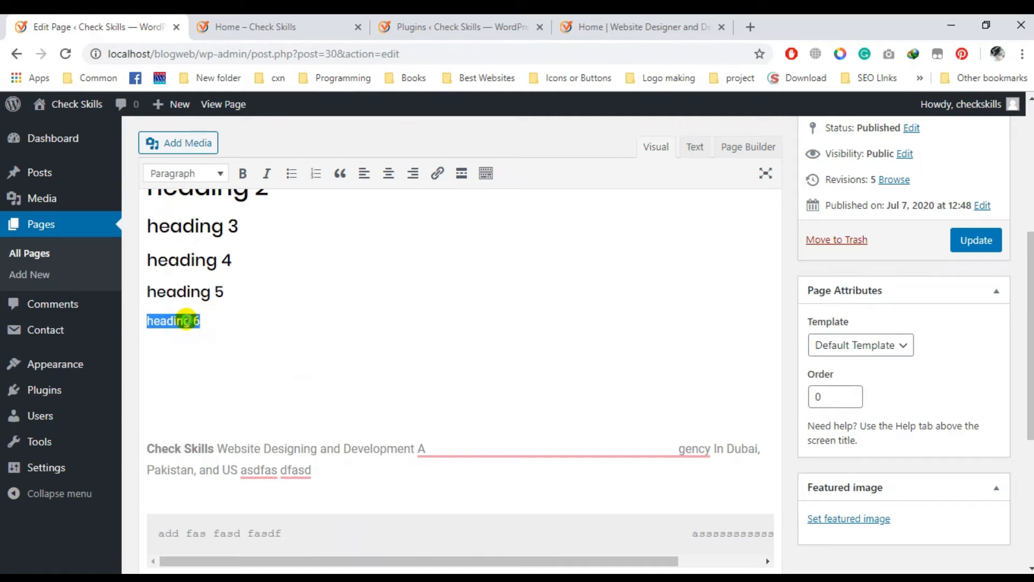
{"action": "left_click", "coordinate": [183, 173]}
{"action": "left_click", "coordinate": [209, 382]}
{"action": "scroll", "coordinate": [345, 366], "scroll_direction": "up", "scroll_amount": 3}
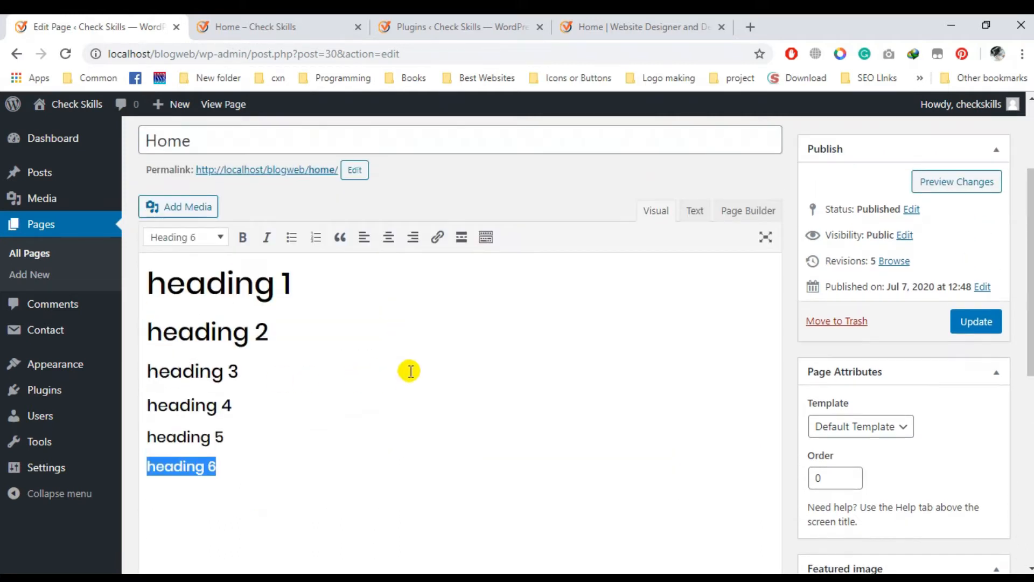
{"action": "left_click", "coordinate": [993, 326]}
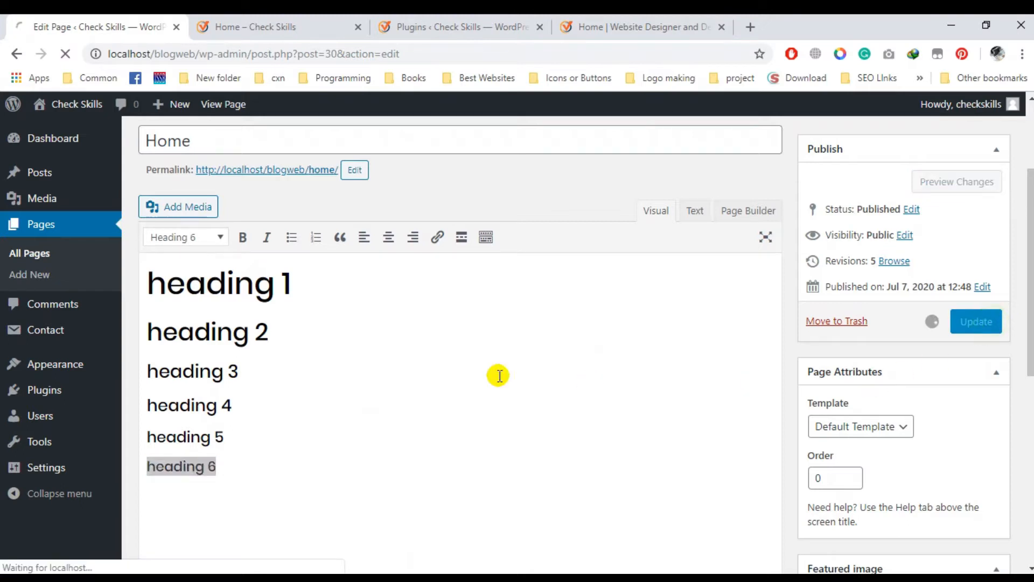
Close the Plugins browser tab and switch to the published Home page of Check Skills.
{"action": "middle_click", "coordinate": [290, 177]}
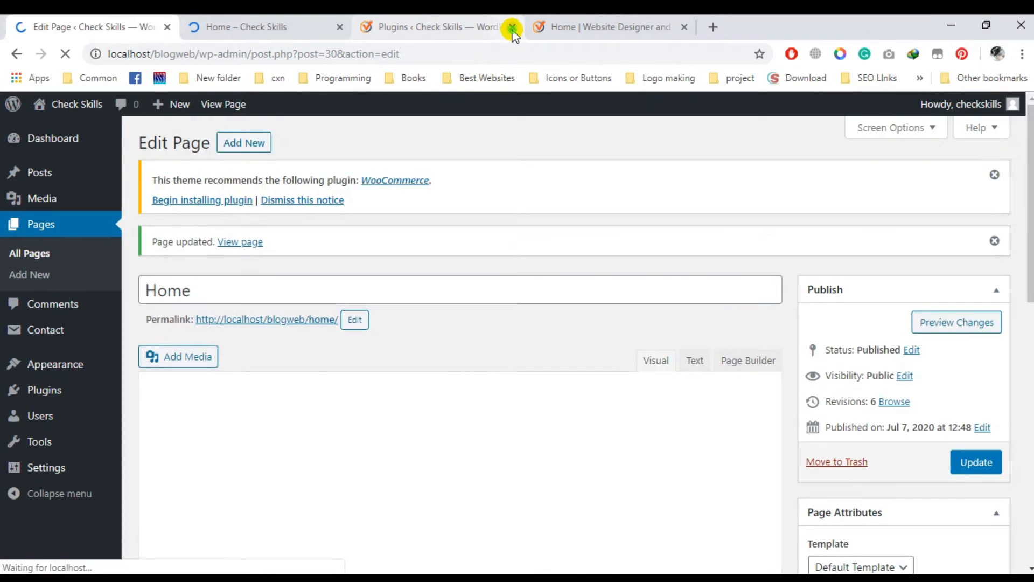
{"action": "left_click", "coordinate": [513, 29]}
{"action": "left_click", "coordinate": [300, 22]}
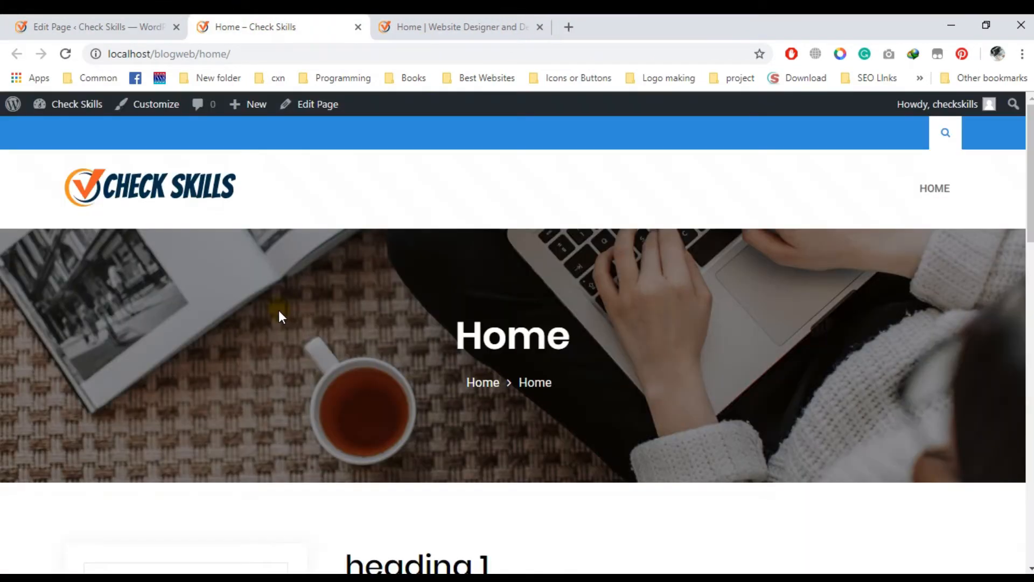
Examine how the six headings, the "Check Skills" paragraph and the preformatted block are displayed on the published Home page.
{"action": "scroll", "coordinate": [596, 364], "scroll_direction": "down", "scroll_amount": 5}
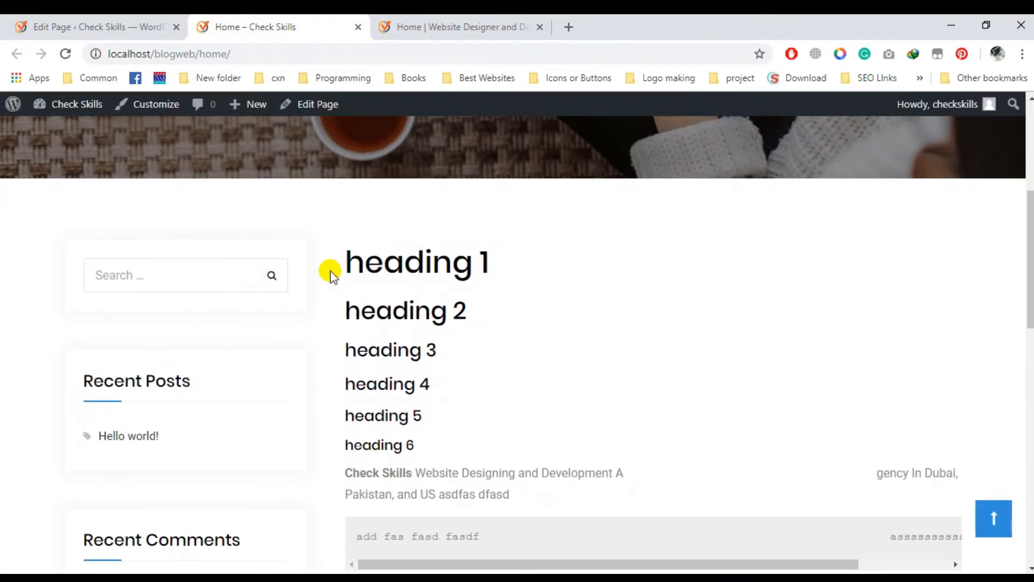
{"action": "left_click_drag", "start_coordinate": [346, 256], "coordinate": [468, 453]}
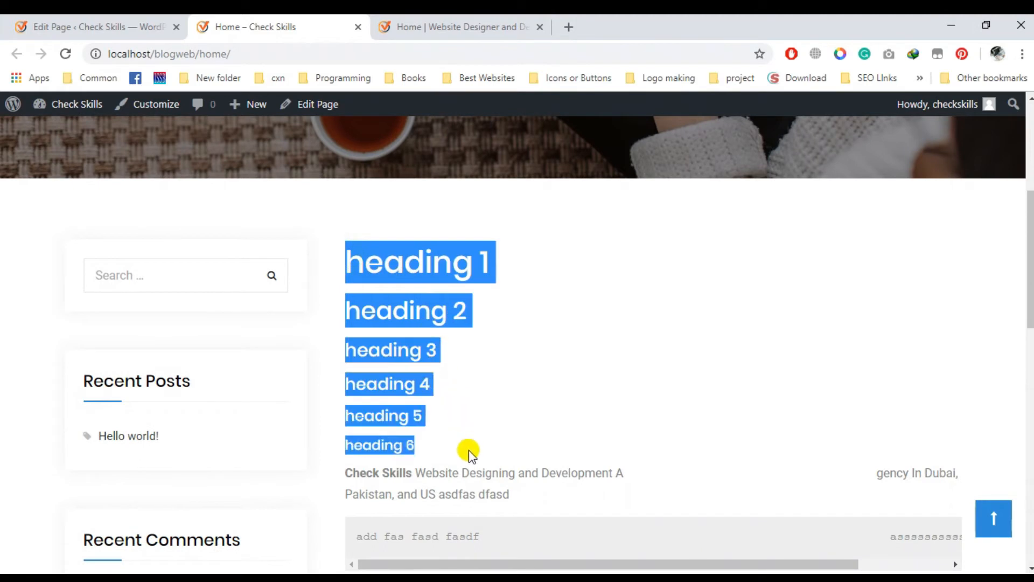
{"action": "left_click", "coordinate": [546, 407]}
{"action": "scroll", "coordinate": [501, 393], "scroll_direction": "down", "scroll_amount": 3}
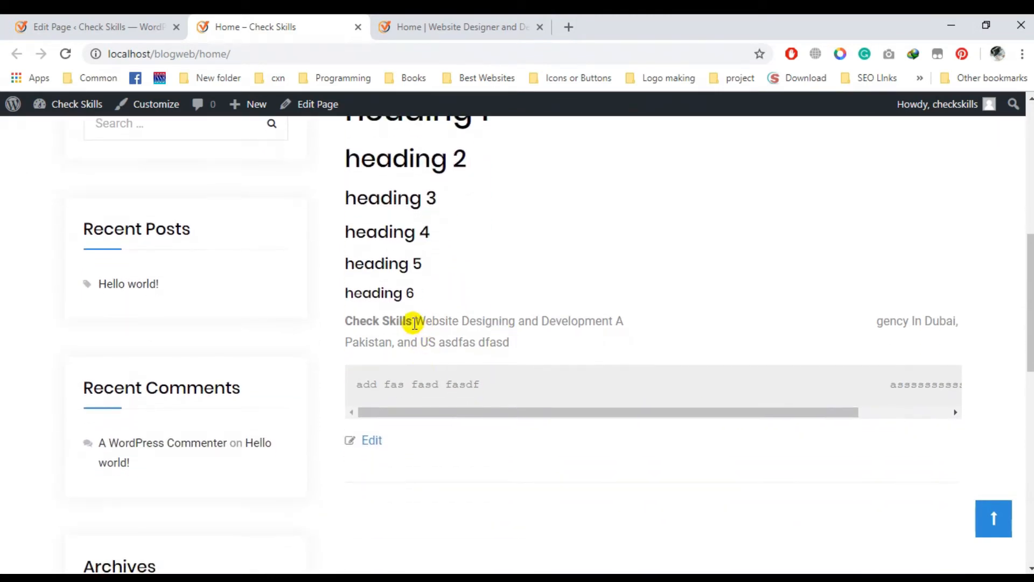
{"action": "left_click_drag", "start_coordinate": [341, 323], "coordinate": [581, 346]}
{"action": "left_click", "coordinate": [650, 339]}
{"action": "double_click", "coordinate": [525, 384]}
{"action": "triple_click", "coordinate": [525, 384]}
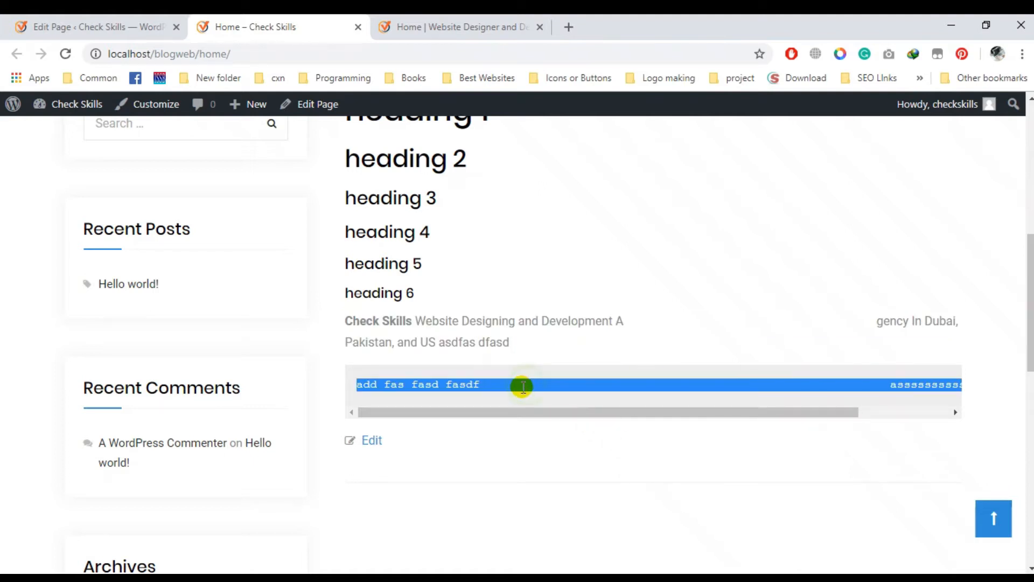
{"action": "left_click_drag", "start_coordinate": [538, 415], "coordinate": [469, 418]}
{"action": "triple_click", "coordinate": [452, 385]}
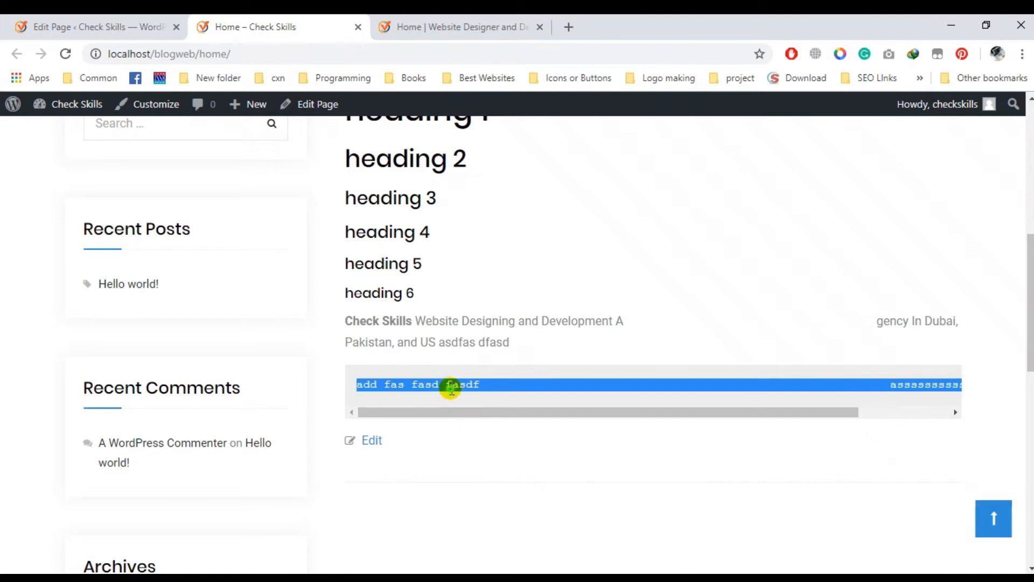
Return to the Home page's editor and review the six formatted heading lines.
{"action": "left_click", "coordinate": [82, 21]}
{"action": "scroll", "coordinate": [344, 418], "scroll_direction": "down", "scroll_amount": 3}
{"action": "scroll", "coordinate": [330, 417], "scroll_direction": "up", "scroll_amount": 1}
{"action": "scroll", "coordinate": [177, 457], "scroll_direction": "down", "scroll_amount": 1}
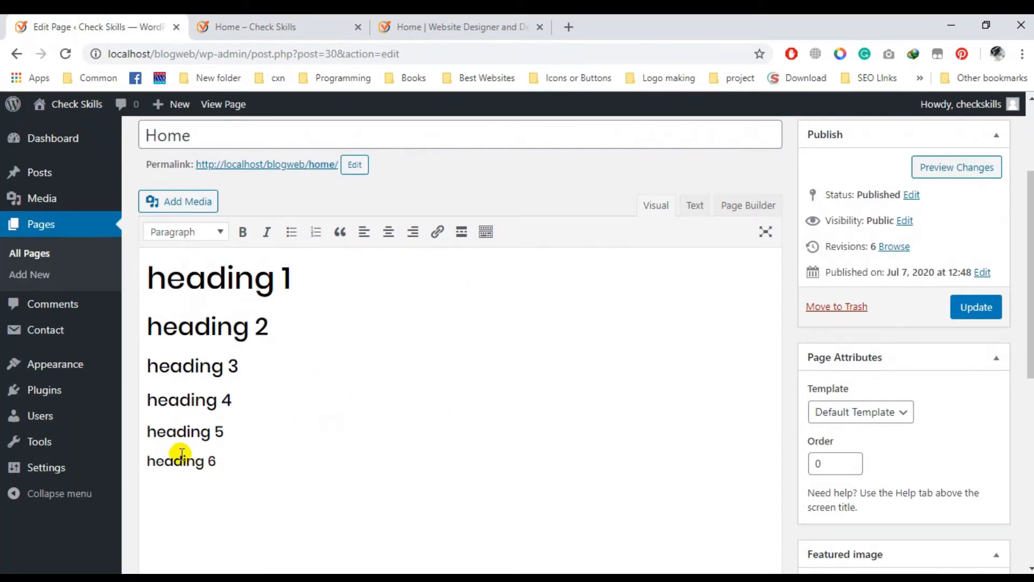
{"action": "scroll", "coordinate": [222, 453], "scroll_direction": "up", "scroll_amount": 1}
{"action": "scroll", "coordinate": [222, 453], "scroll_direction": "down", "scroll_amount": 1}
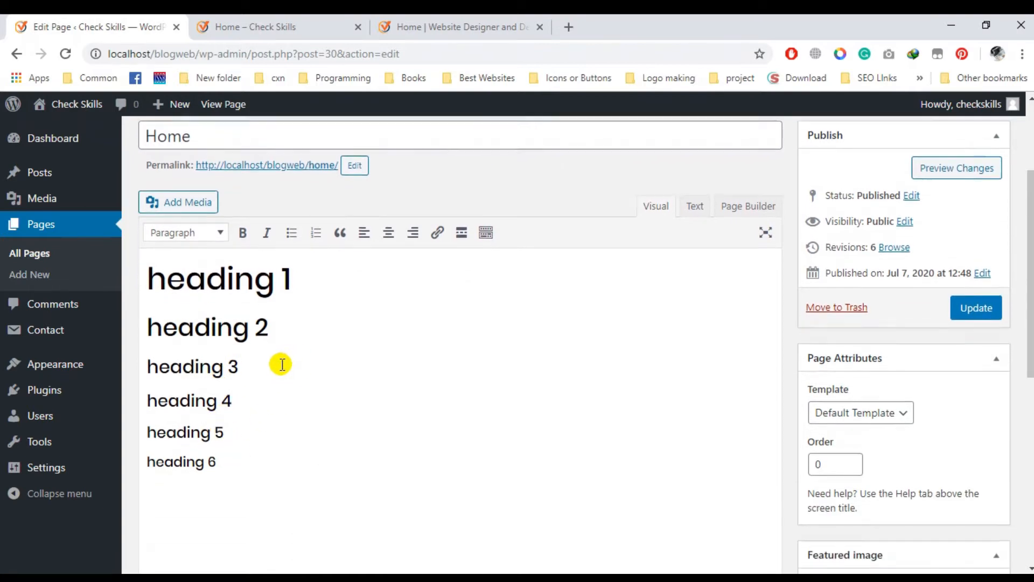
{"action": "scroll", "coordinate": [282, 364], "scroll_direction": "up", "scroll_amount": 1}
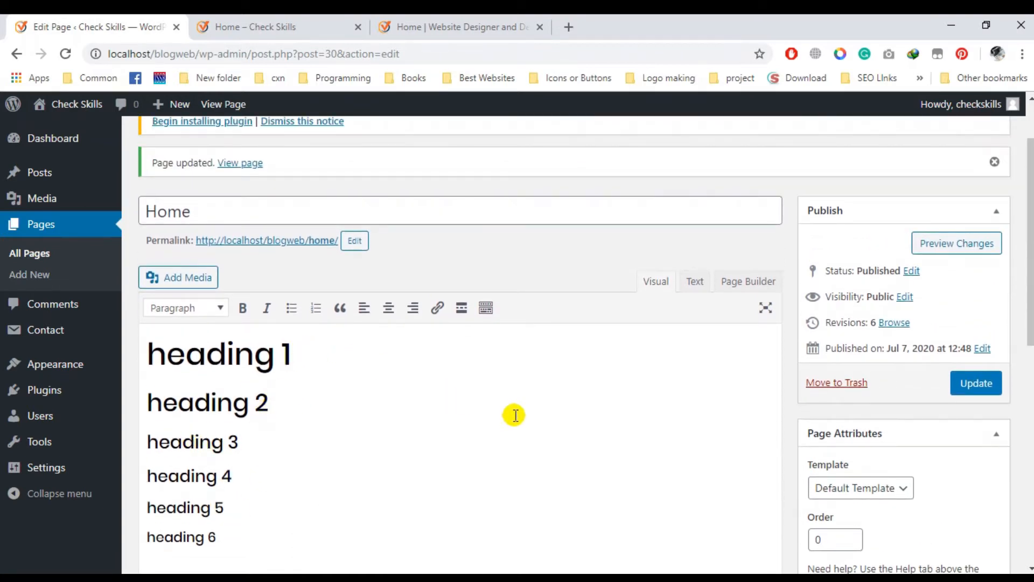
{"action": "scroll", "coordinate": [492, 377], "scroll_direction": "down", "scroll_amount": 1}
{"action": "left_click", "coordinate": [145, 432]}
{"action": "type", "text": "<p"}
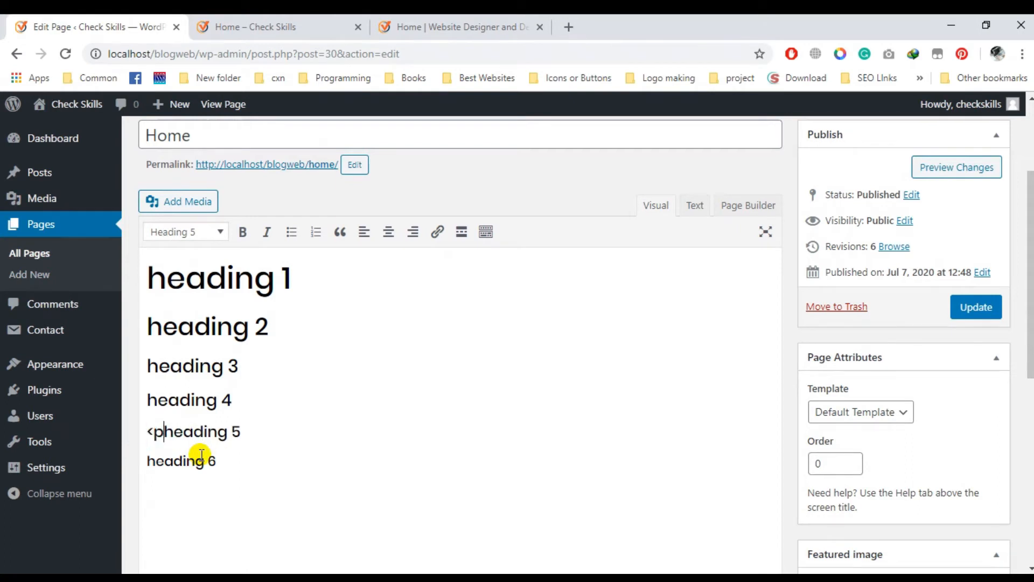
{"action": "key", "text": "BackSpace"}
{"action": "key", "text": "BackSpace"}
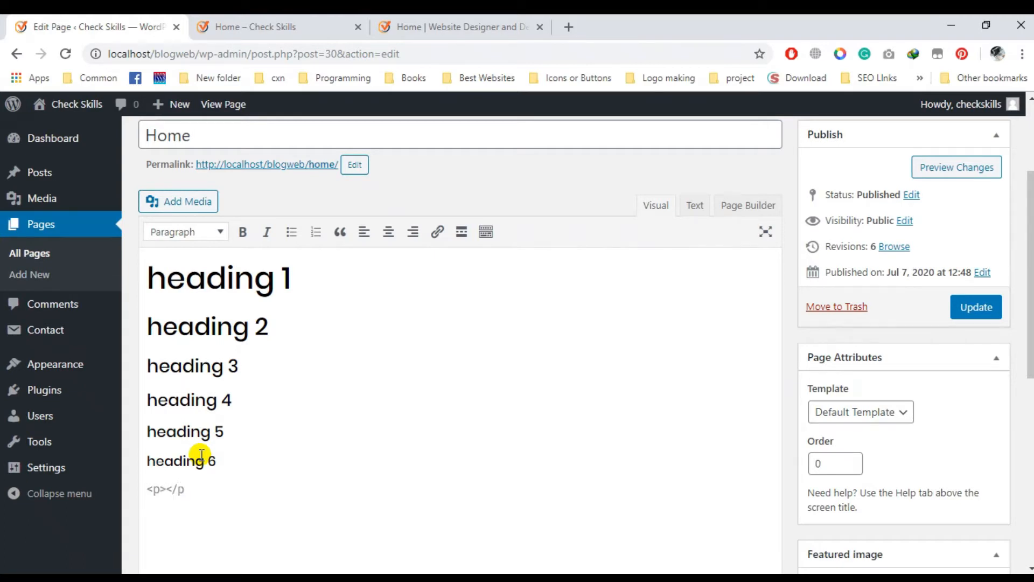
Enter "<p>asdfasdf</p>" on the line below "heading 6", update the page and check it on the published Home page.
{"action": "type", "text": "sdfasdf"}
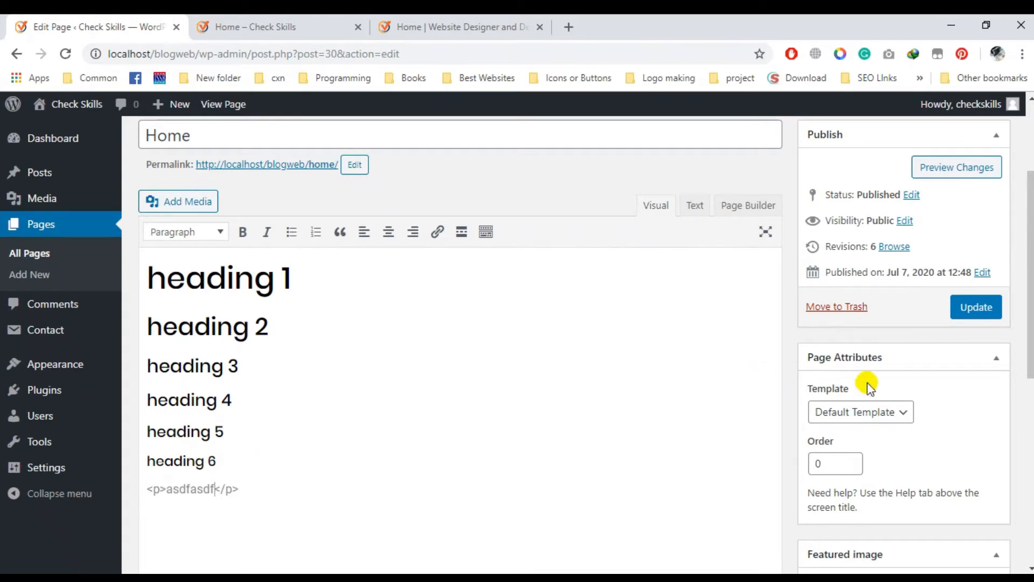
{"action": "left_click", "coordinate": [978, 312]}
{"action": "left_click", "coordinate": [258, 24]}
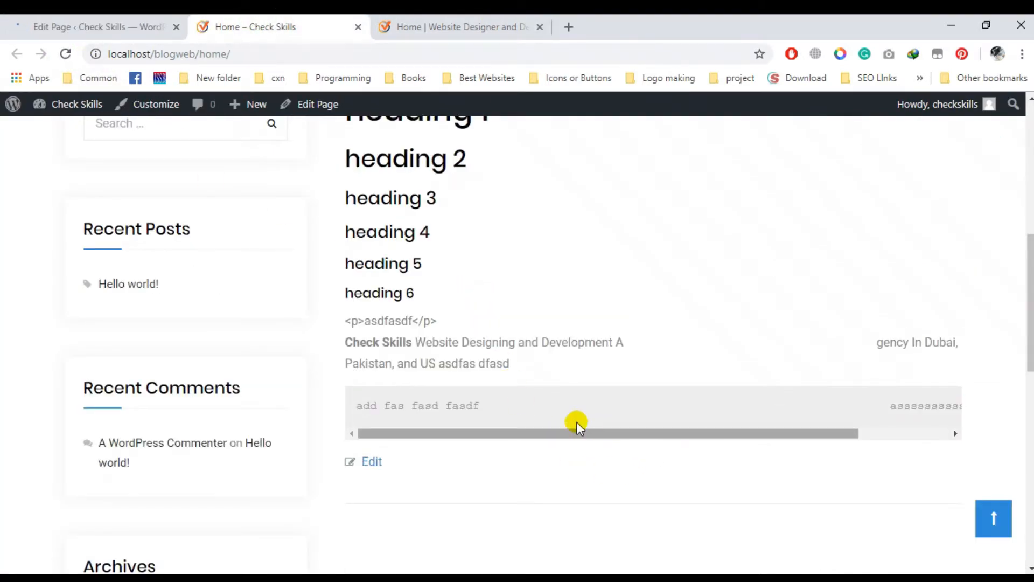
Return to the page editor and delete the "<p>asdfasdf</p>" line below "heading 6".
{"action": "left_click", "coordinate": [134, 19]}
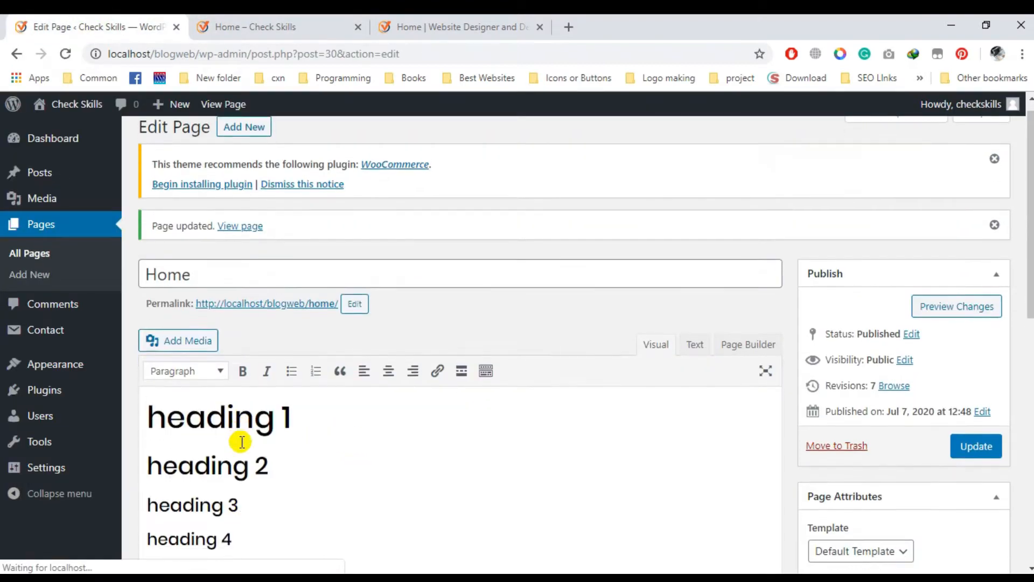
{"action": "scroll", "coordinate": [237, 452], "scroll_direction": "down", "scroll_amount": 4}
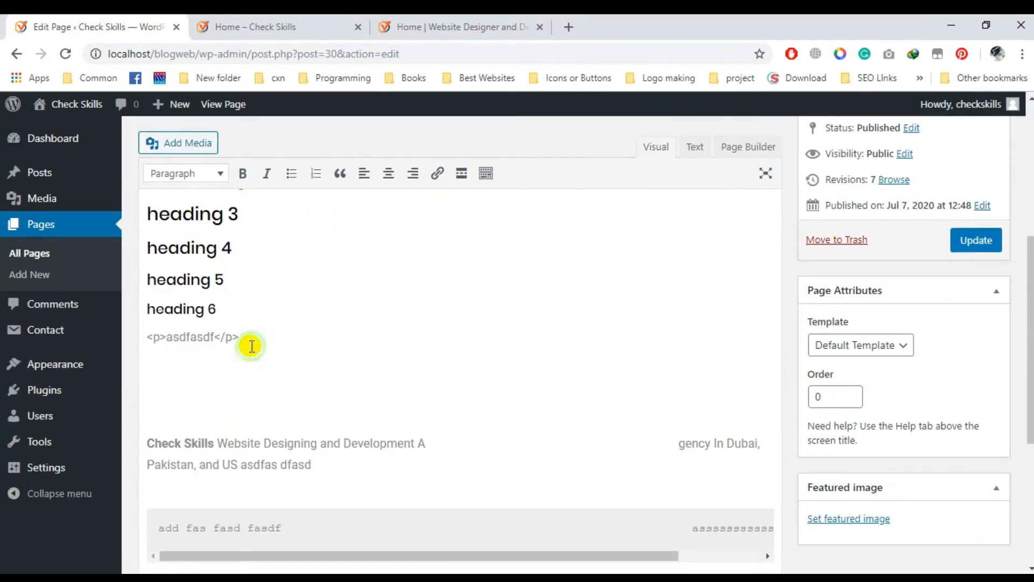
{"action": "triple_click", "coordinate": [252, 346]}
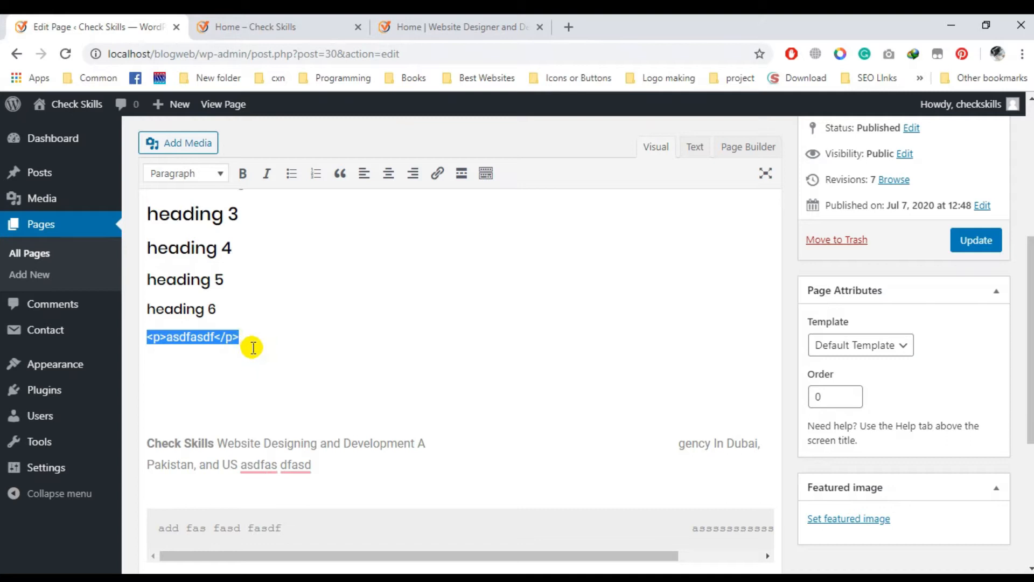
{"action": "key", "text": "BackSpace"}
Switch the editor to the Text view and examine the page's HTML markup, including the h1 to h6 tags.
{"action": "scroll", "coordinate": [254, 431], "scroll_direction": "up", "scroll_amount": 3}
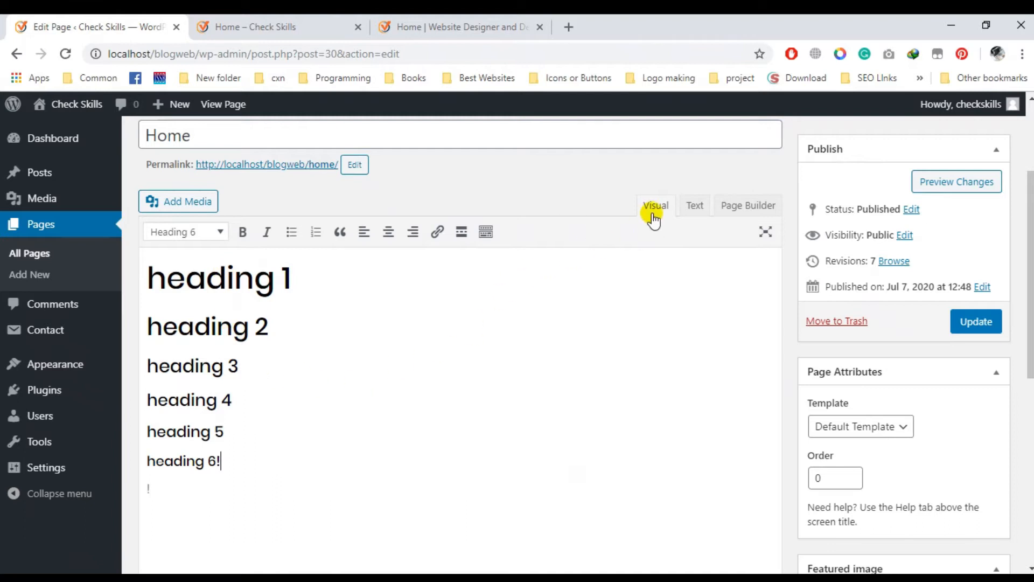
{"action": "left_click", "coordinate": [696, 206]}
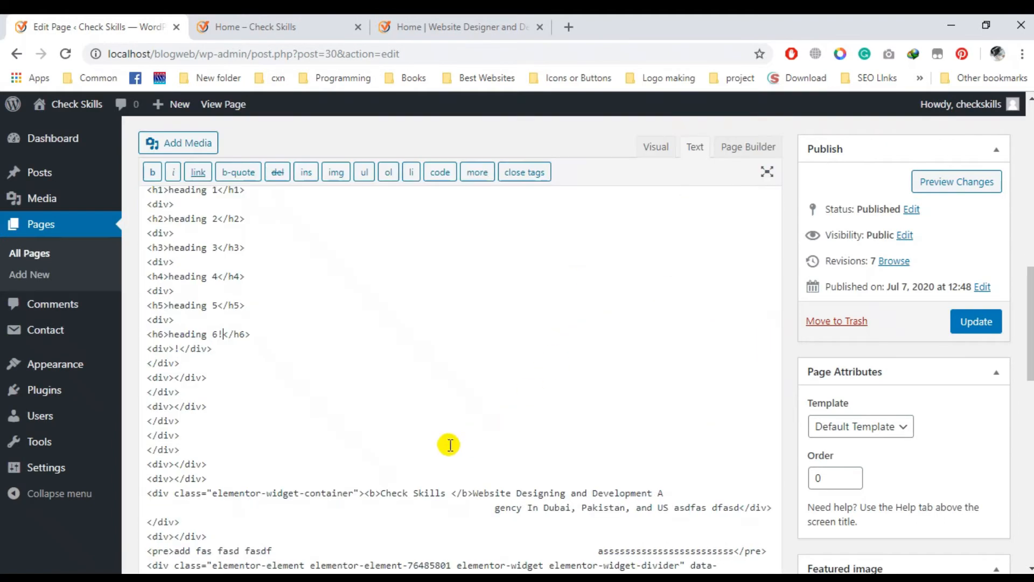
{"action": "scroll", "coordinate": [419, 451], "scroll_direction": "up", "scroll_amount": 10}
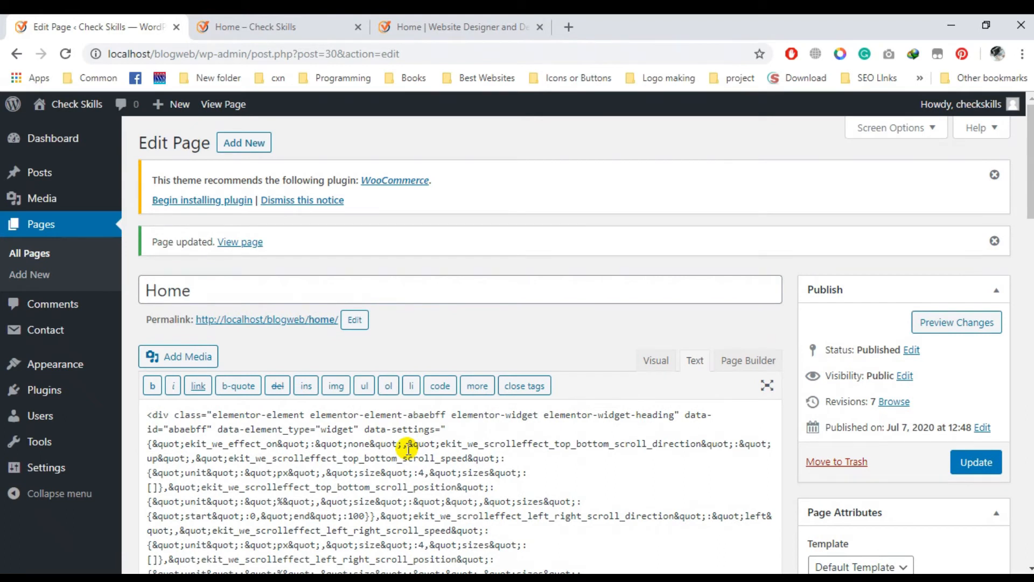
{"action": "scroll", "coordinate": [408, 458], "scroll_direction": "down", "scroll_amount": 10}
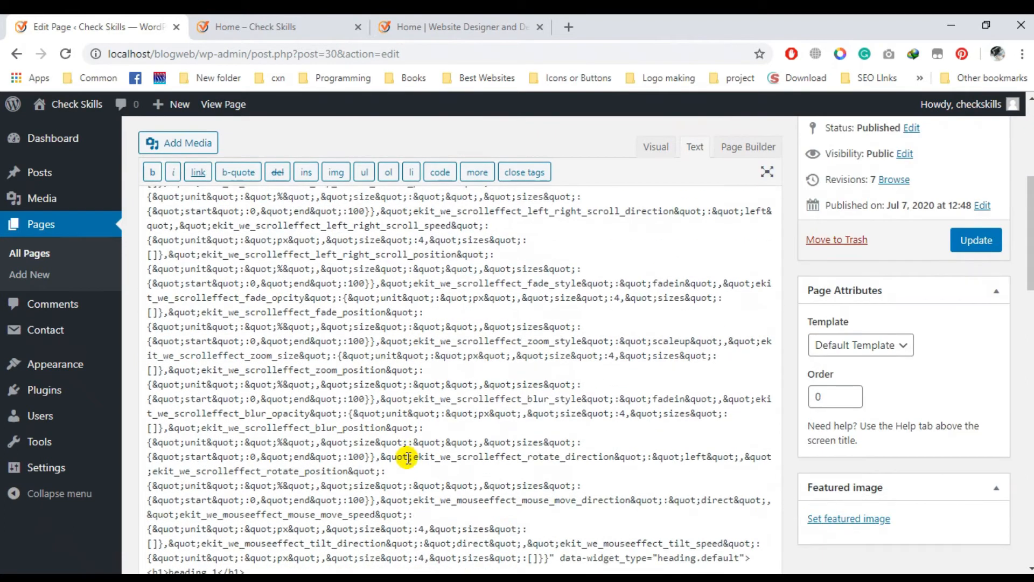
{"action": "scroll", "coordinate": [331, 396], "scroll_direction": "up", "scroll_amount": 3}
{"action": "scroll", "coordinate": [375, 388], "scroll_direction": "down", "scroll_amount": 8}
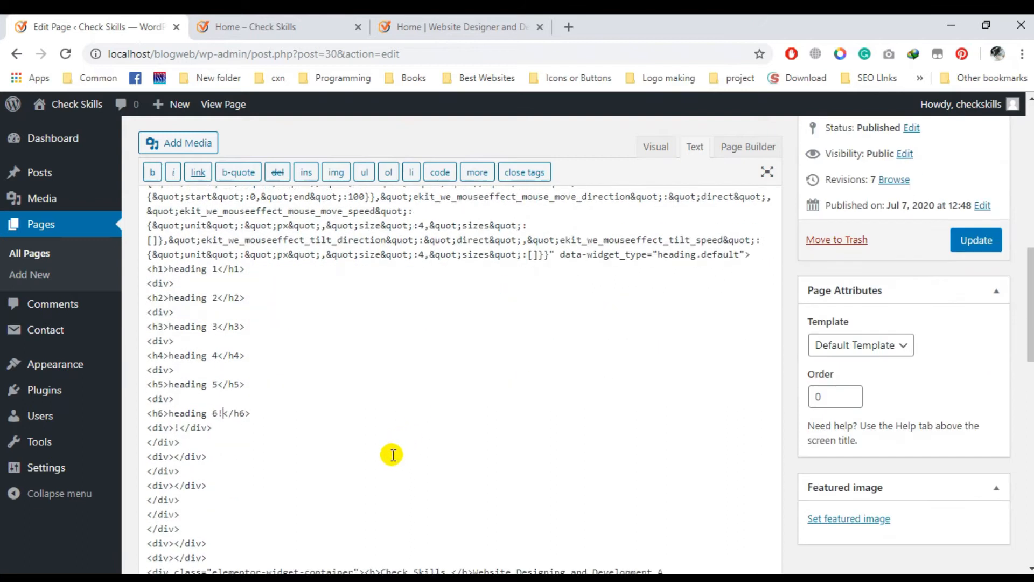
{"action": "left_click_drag", "start_coordinate": [157, 290], "coordinate": [306, 433]}
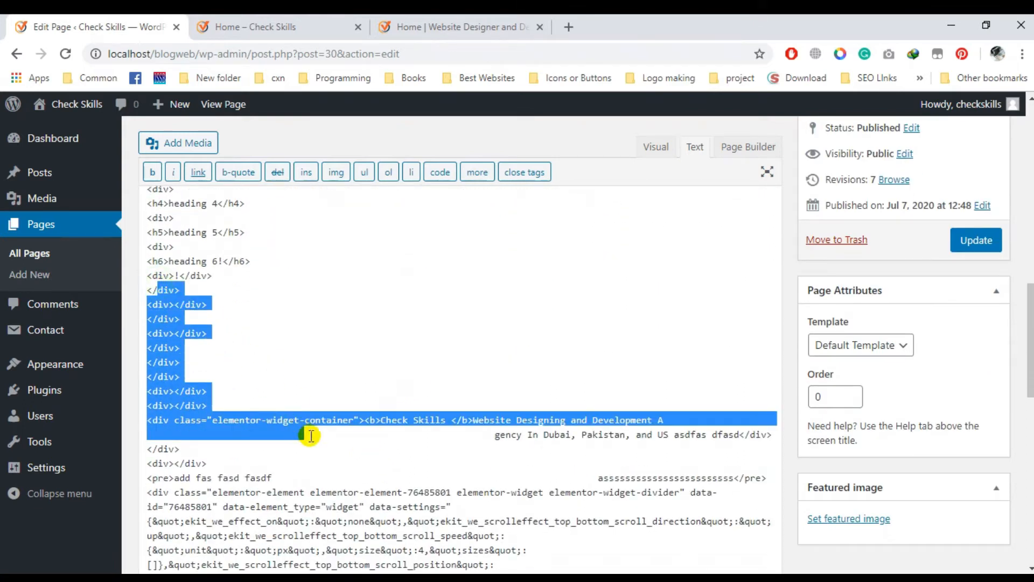
{"action": "scroll", "coordinate": [314, 437], "scroll_direction": "down", "scroll_amount": 5}
{"action": "scroll", "coordinate": [317, 433], "scroll_direction": "down", "scroll_amount": 5}
{"action": "scroll", "coordinate": [445, 446], "scroll_direction": "up", "scroll_amount": 10}
Switch back to the Visual view and compare the rendered headings with their markup.
{"action": "left_click", "coordinate": [655, 148]}
{"action": "scroll", "coordinate": [299, 346], "scroll_direction": "up", "scroll_amount": 3}
{"action": "scroll", "coordinate": [295, 345], "scroll_direction": "up", "scroll_amount": 3}
{"action": "left_click", "coordinate": [275, 423]}
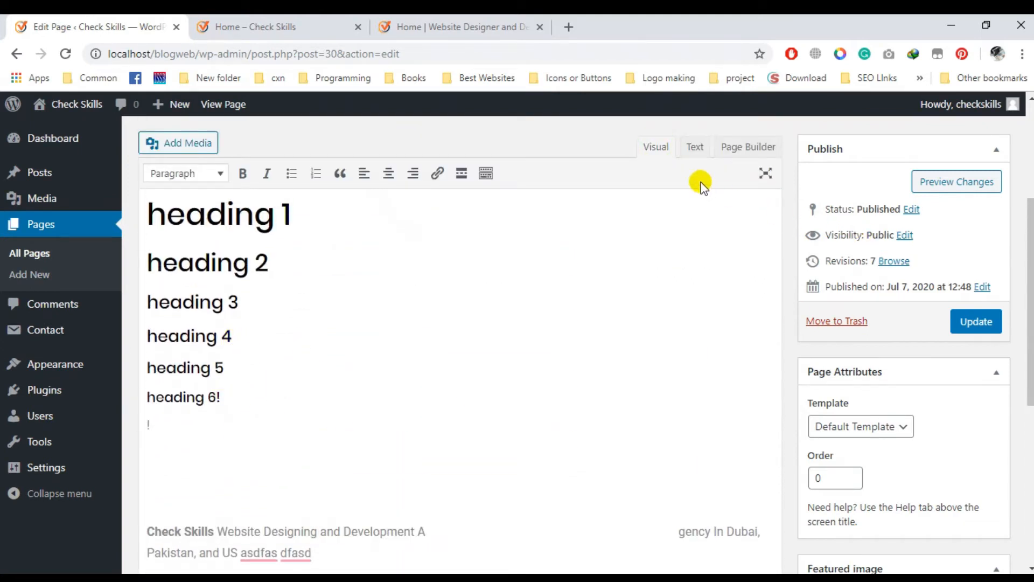
Switch the editor to the Text view and examine the Elementor div markup that precedes the heading tags.
{"action": "left_click", "coordinate": [694, 147]}
{"action": "scroll", "coordinate": [264, 387], "scroll_direction": "up", "scroll_amount": 8}
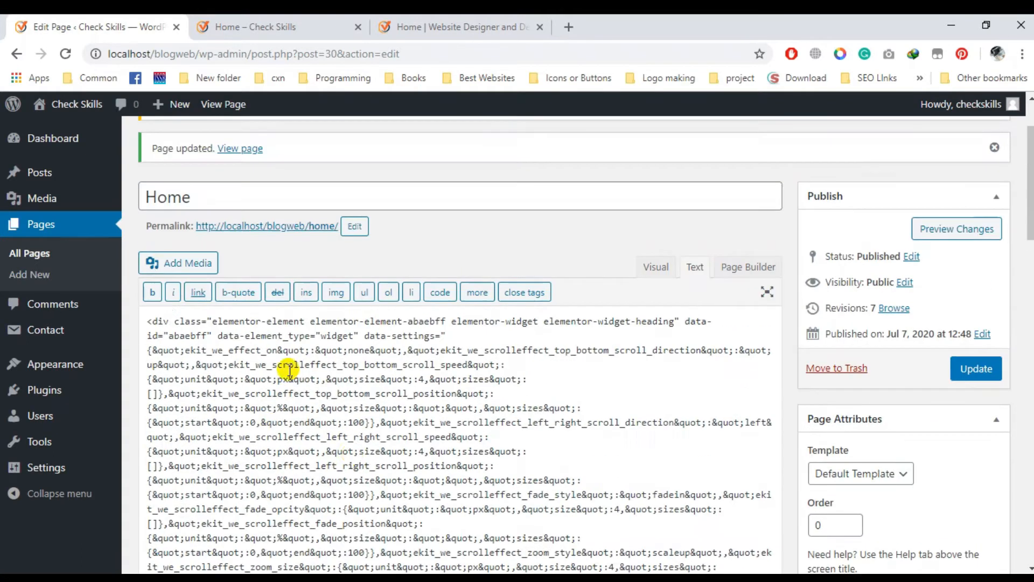
{"action": "scroll", "coordinate": [293, 394], "scroll_direction": "down", "scroll_amount": 1}
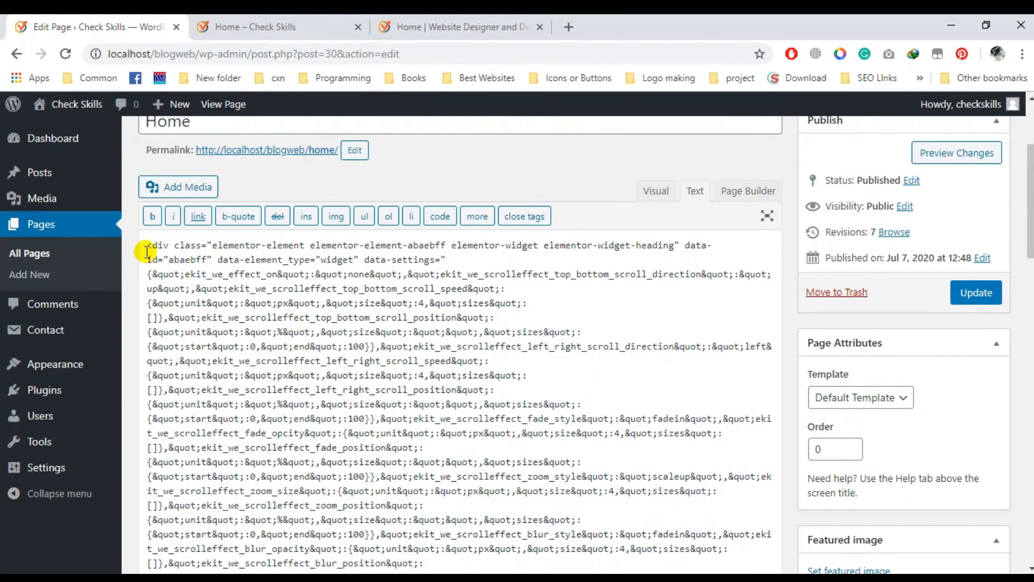
{"action": "left_click_drag", "start_coordinate": [147, 243], "coordinate": [511, 475]}
{"action": "scroll", "coordinate": [508, 469], "scroll_direction": "down", "scroll_amount": 5}
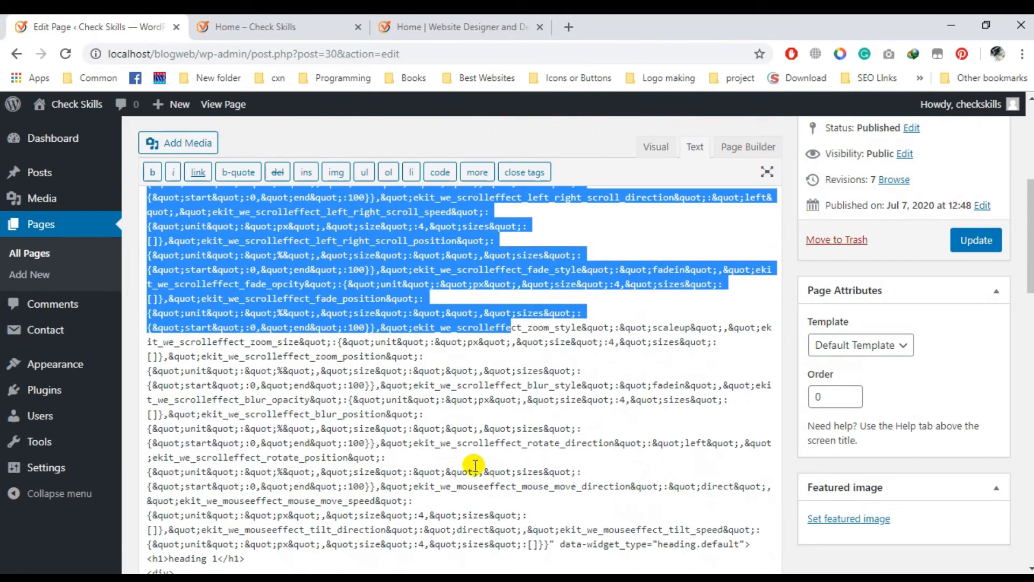
{"action": "scroll", "coordinate": [323, 441], "scroll_direction": "down", "scroll_amount": 3}
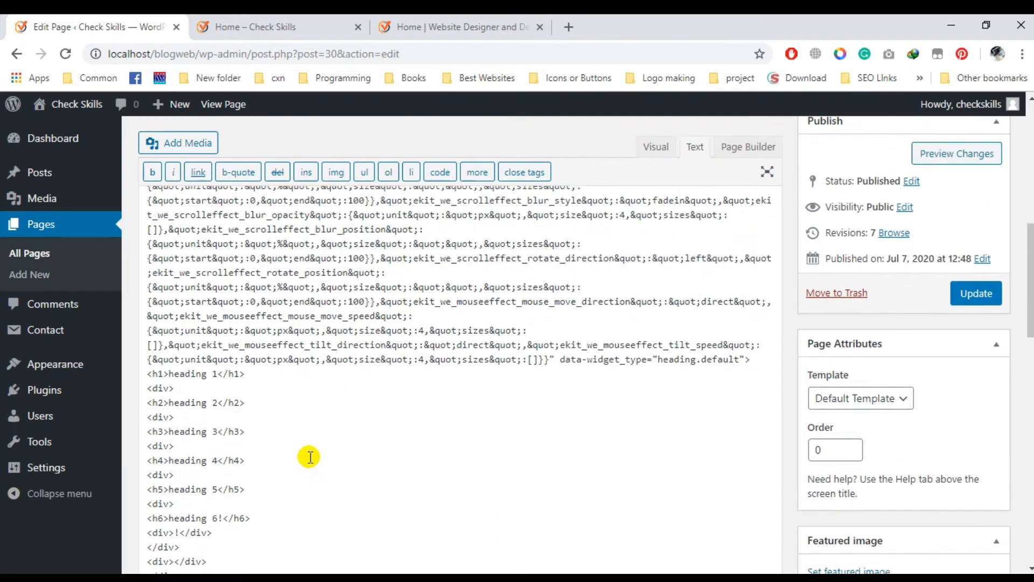
{"action": "scroll", "coordinate": [308, 459], "scroll_direction": "down", "scroll_amount": 2}
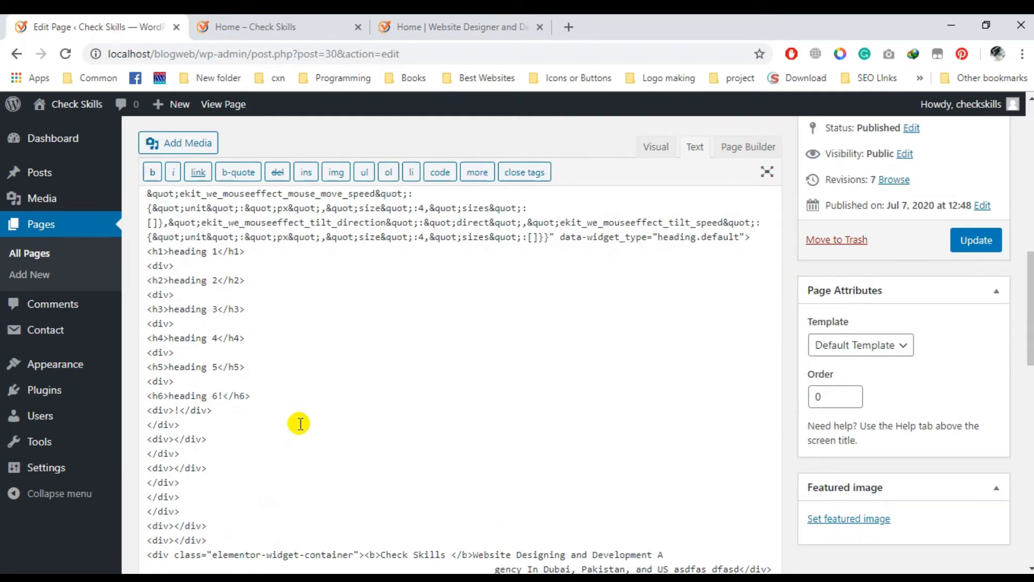
Examine the opening and closing h1 to h6 tags around each heading line in the page markup.
{"action": "left_click_drag", "start_coordinate": [308, 410], "coordinate": [279, 395]}
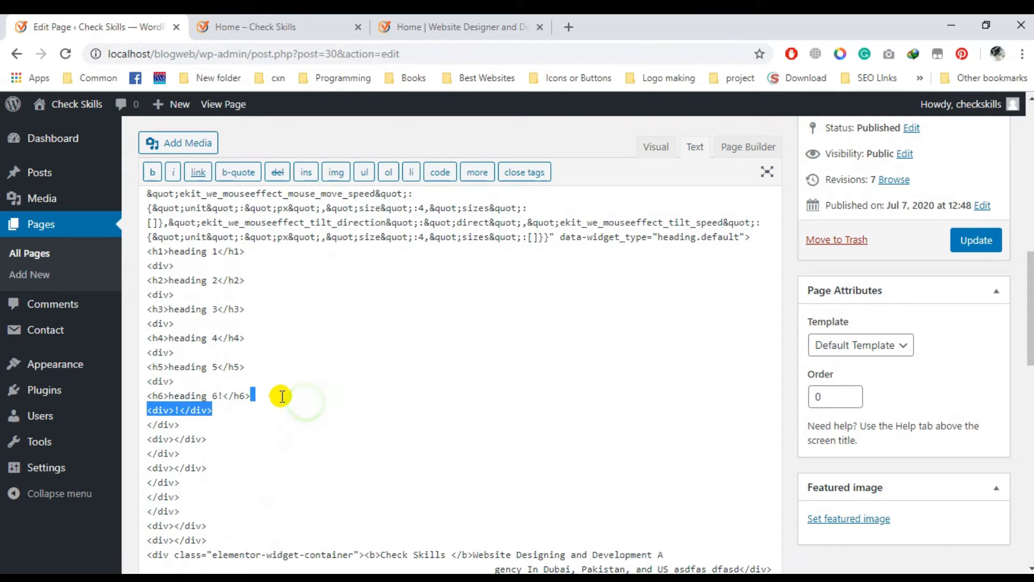
{"action": "triple_click", "coordinate": [221, 251]}
{"action": "double_click", "coordinate": [220, 284]}
{"action": "double_click", "coordinate": [224, 310]}
{"action": "double_click", "coordinate": [223, 347]}
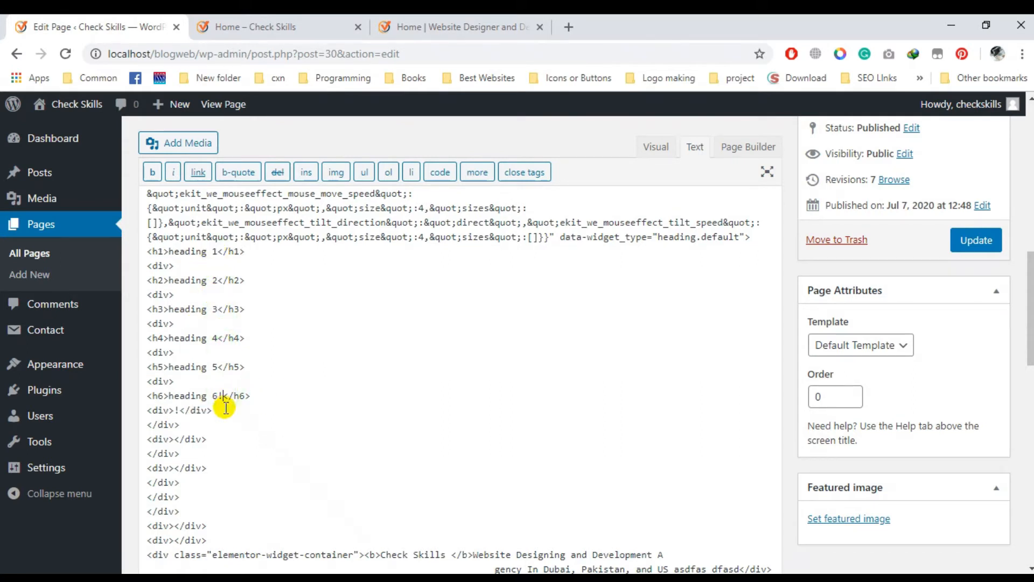
{"action": "triple_click", "coordinate": [226, 397]}
{"action": "scroll", "coordinate": [238, 427], "scroll_direction": "down", "scroll_amount": 1}
{"action": "scroll", "coordinate": [239, 428], "scroll_direction": "up", "scroll_amount": 1}
{"action": "left_click_drag", "start_coordinate": [265, 393], "coordinate": [224, 394]}
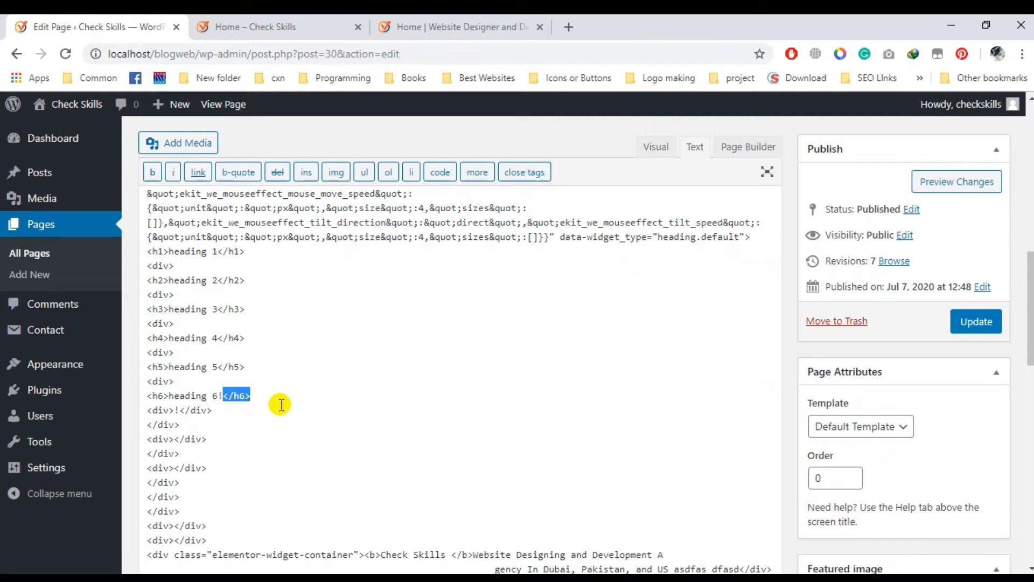
{"action": "scroll", "coordinate": [272, 415], "scroll_direction": "down", "scroll_amount": 3}
{"action": "scroll", "coordinate": [399, 357], "scroll_direction": "up", "scroll_amount": 1}
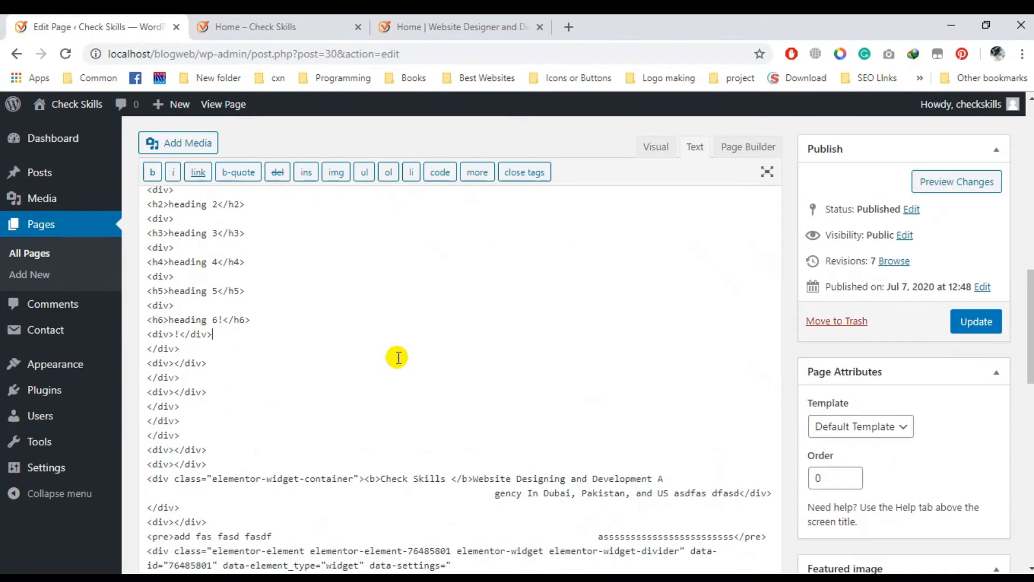
Return to the Visual view and delete the stray "!" and the extra blank lines below "heading 6!".
{"action": "left_click", "coordinate": [647, 162]}
{"action": "scroll", "coordinate": [275, 321], "scroll_direction": "up", "scroll_amount": 10}
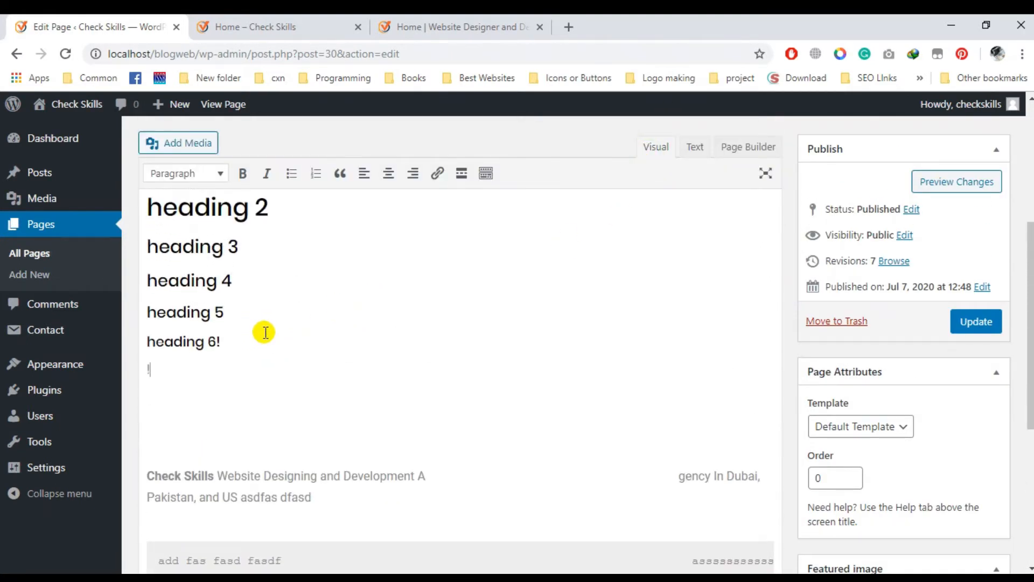
{"action": "scroll", "coordinate": [227, 457], "scroll_direction": "down", "scroll_amount": 3}
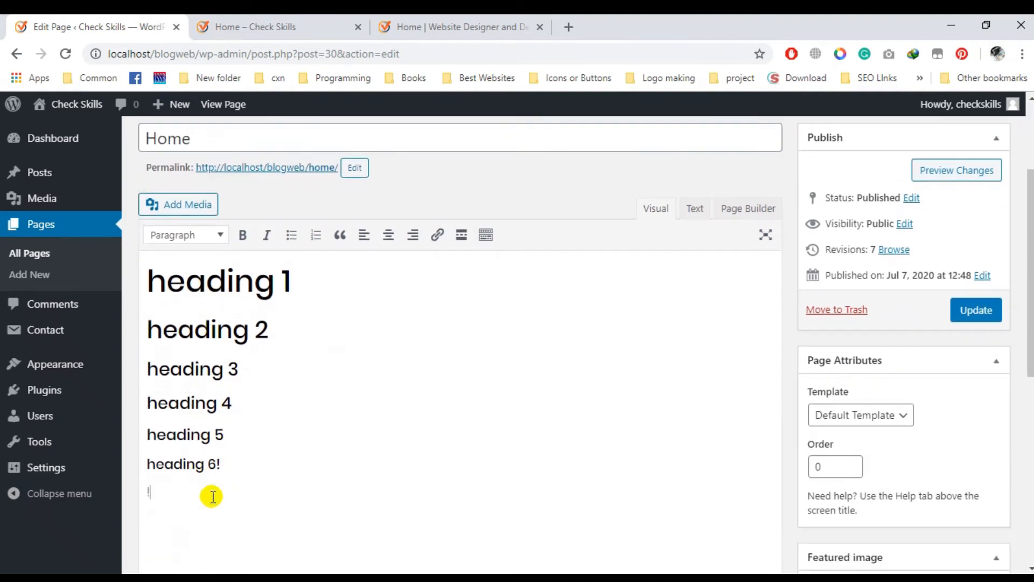
{"action": "scroll", "coordinate": [203, 509], "scroll_direction": "down", "scroll_amount": 3}
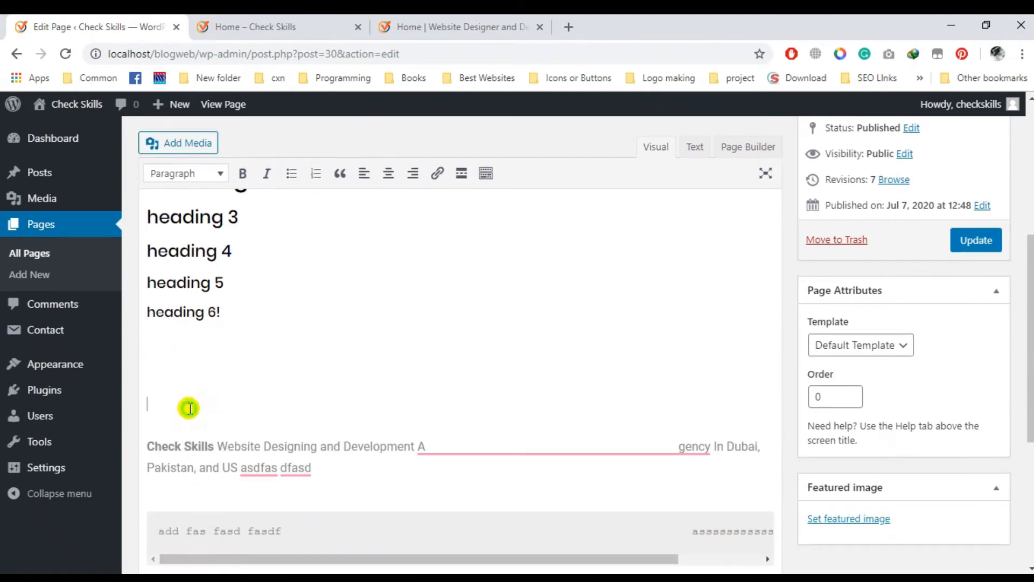
{"action": "scroll", "coordinate": [192, 408], "scroll_direction": "up", "scroll_amount": 3}
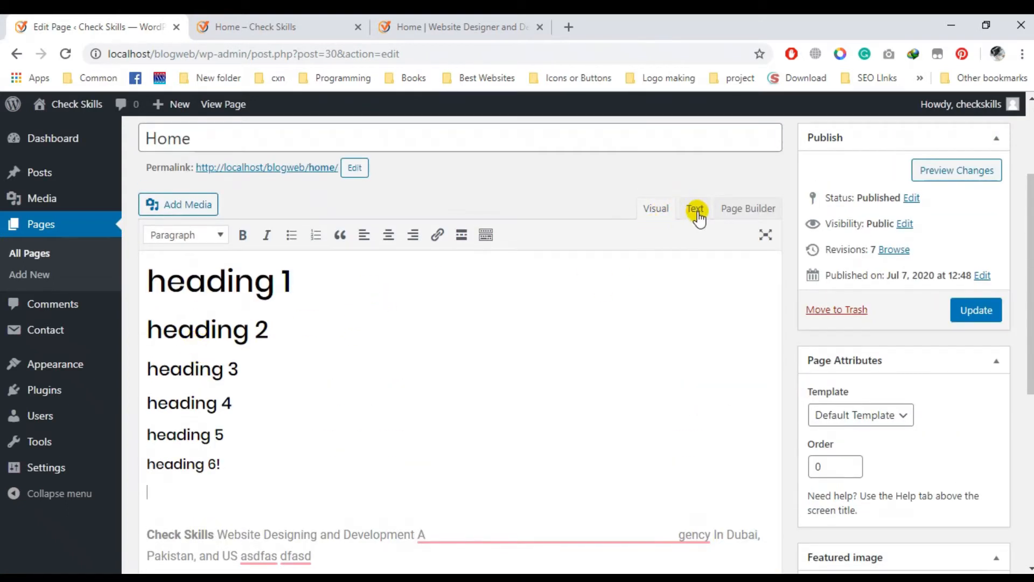
Clear all page content, enter the plain text "heading 1" in the Text view and check it in the Visual view.
{"action": "left_click", "coordinate": [462, 411]}
{"action": "key", "text": "ctrl+a"}
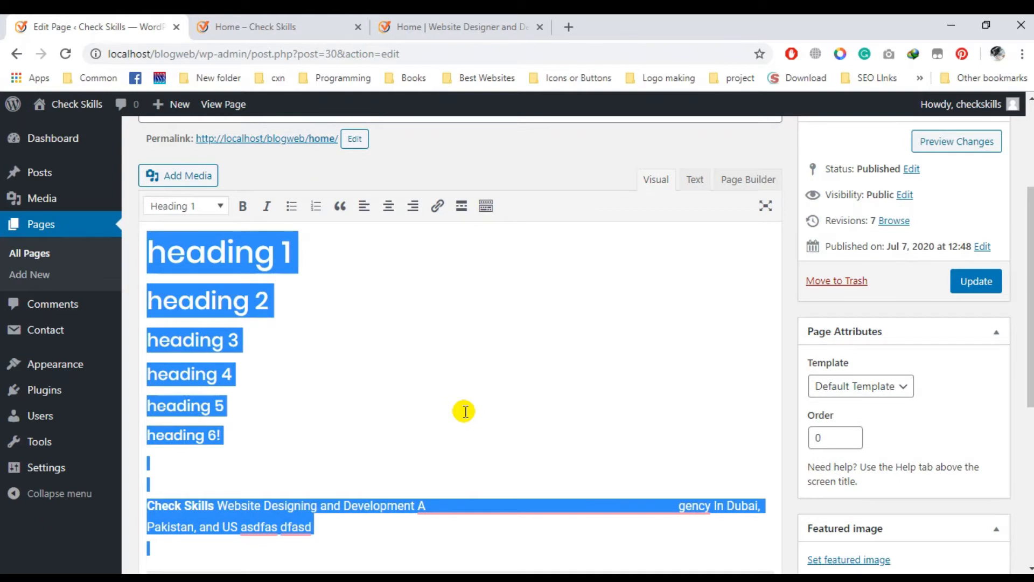
{"action": "key", "text": "BackSpace"}
{"action": "left_click", "coordinate": [694, 179]}
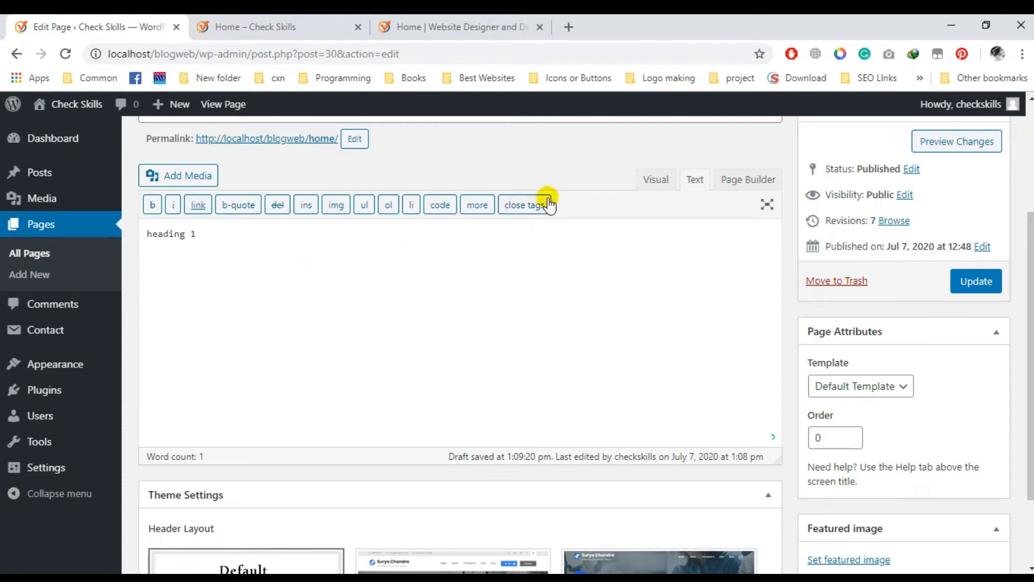
{"action": "left_click", "coordinate": [652, 179]}
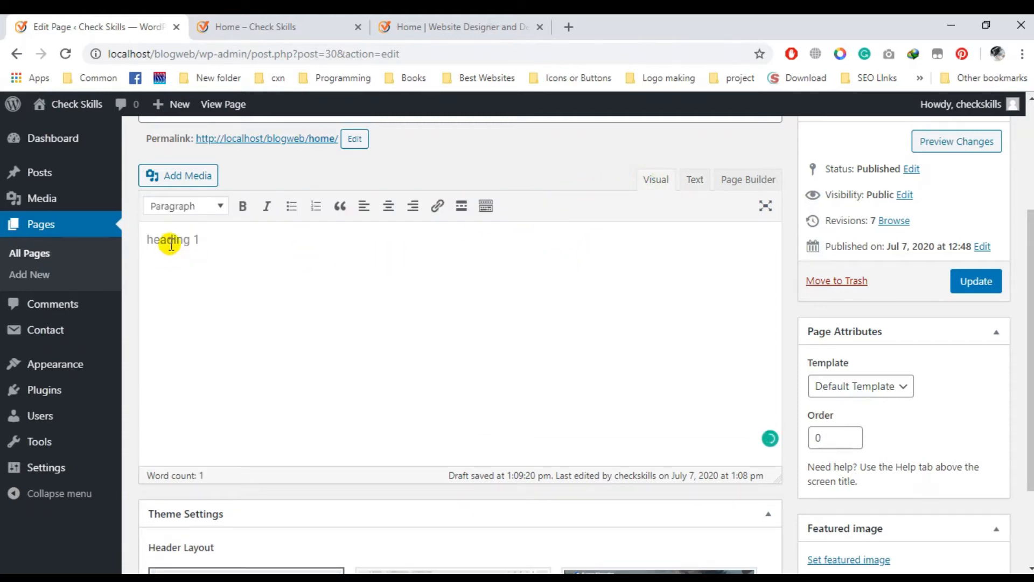
In the Text view, wrap "heading 1" in <h1> and </h1> tags.
{"action": "left_click", "coordinate": [696, 178]}
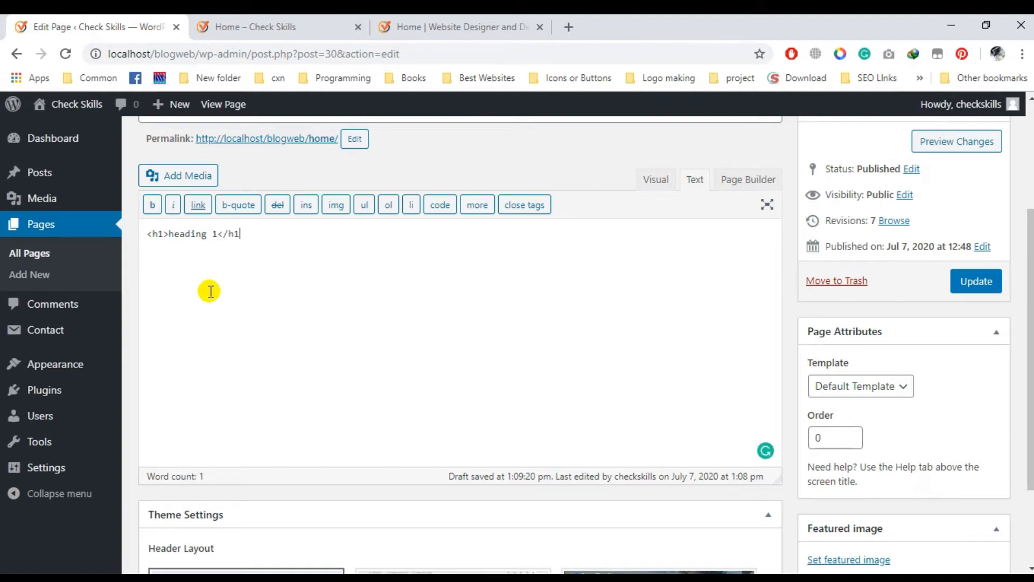
{"action": "key", "text": "BackSpace"}
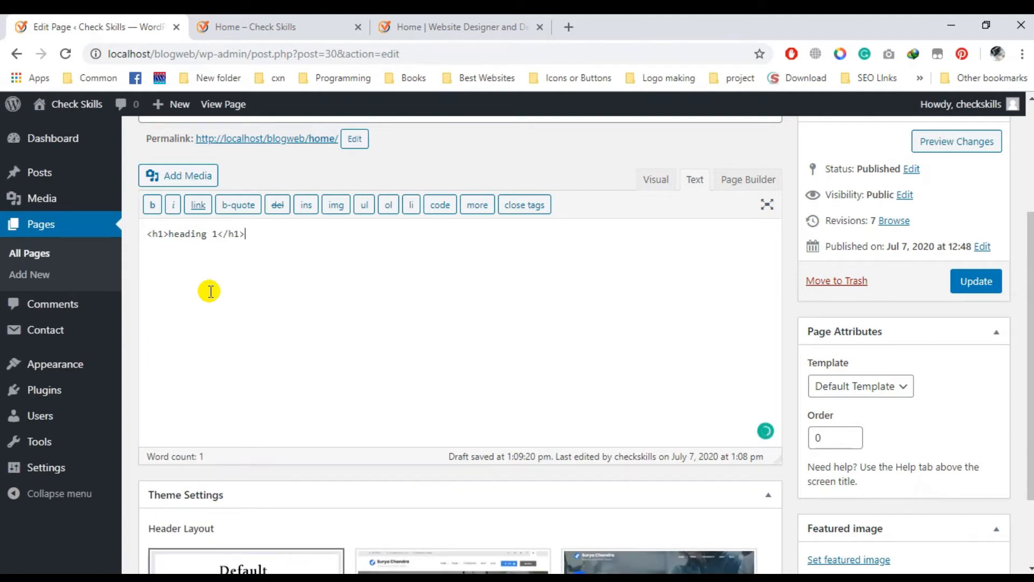
{"action": "double_click", "coordinate": [155, 234]}
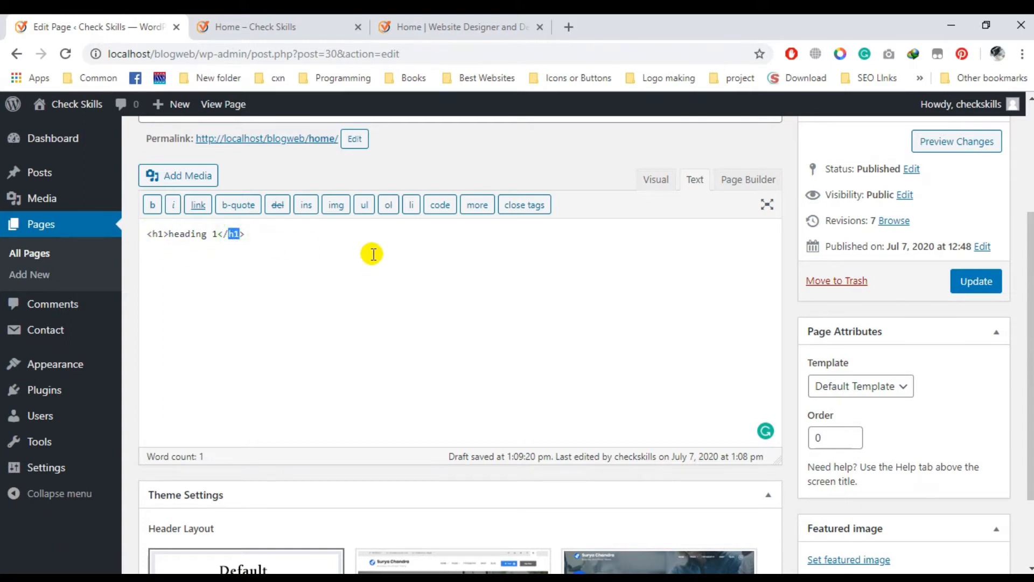
{"action": "left_click", "coordinate": [156, 234]}
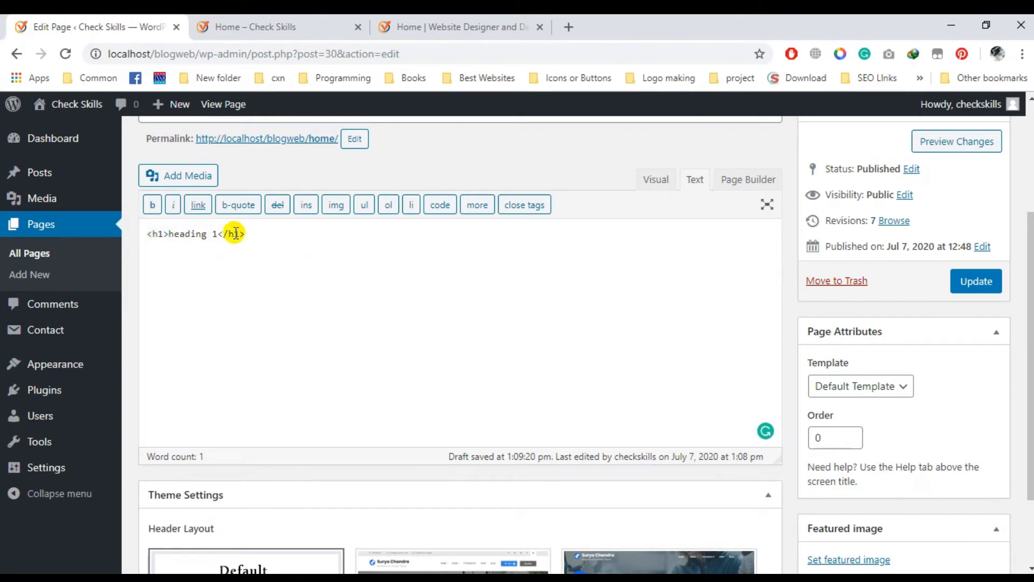
Compare how "heading 1" renders in the Visual view with its h1 markup in the Text view.
{"action": "left_click", "coordinate": [655, 179]}
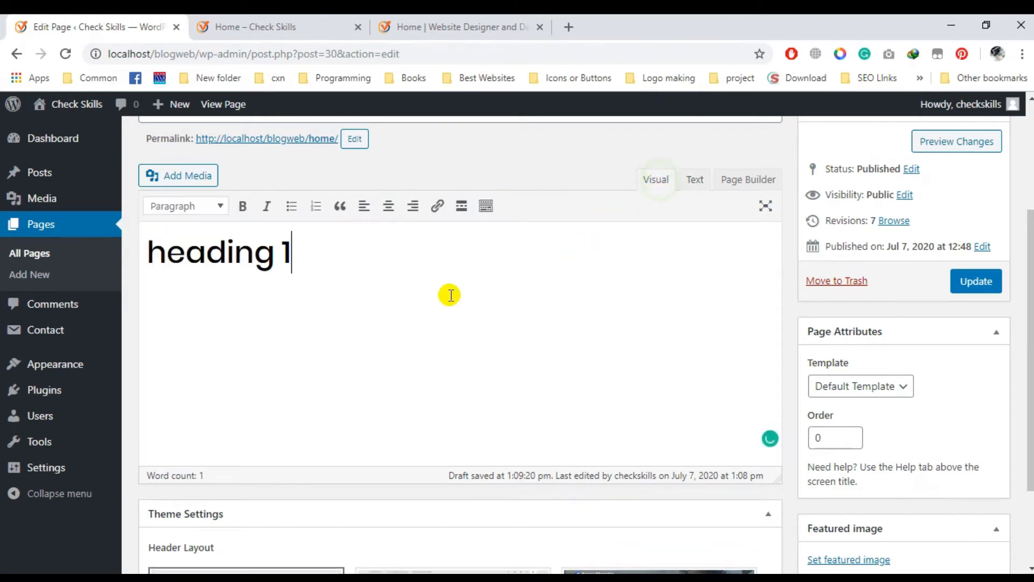
{"action": "double_click", "coordinate": [229, 253]}
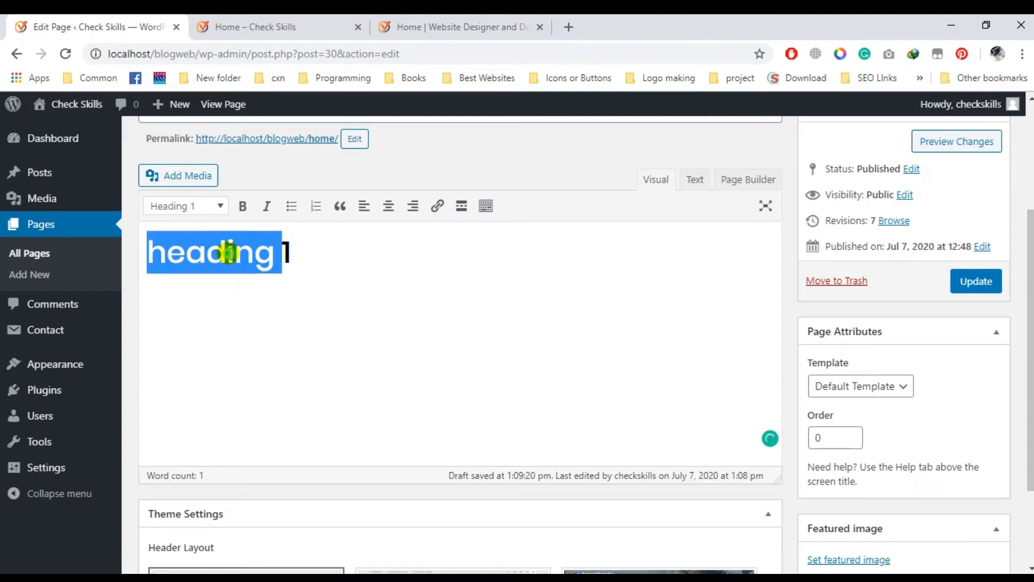
{"action": "left_click", "coordinate": [251, 258]}
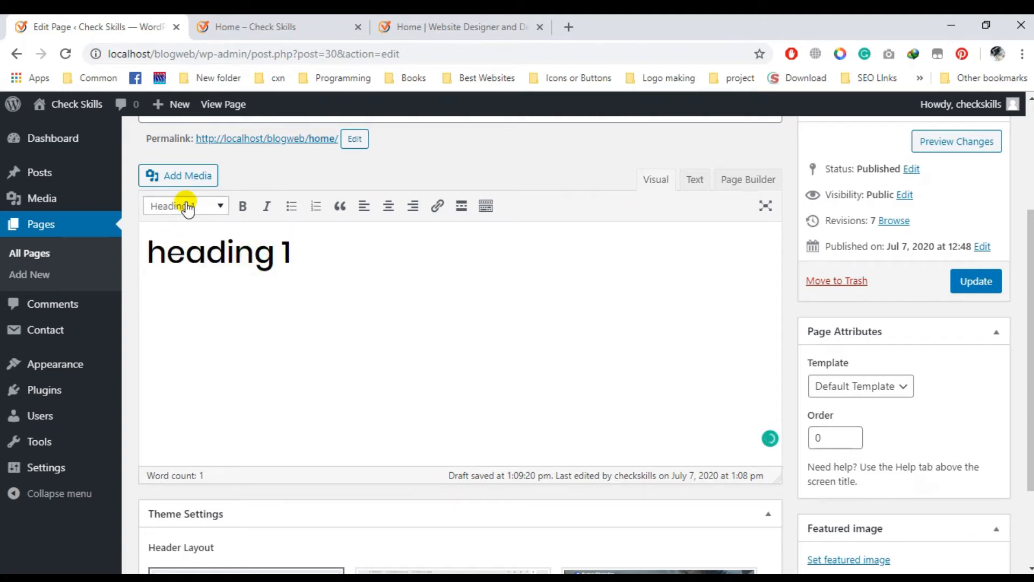
{"action": "double_click", "coordinate": [214, 255]}
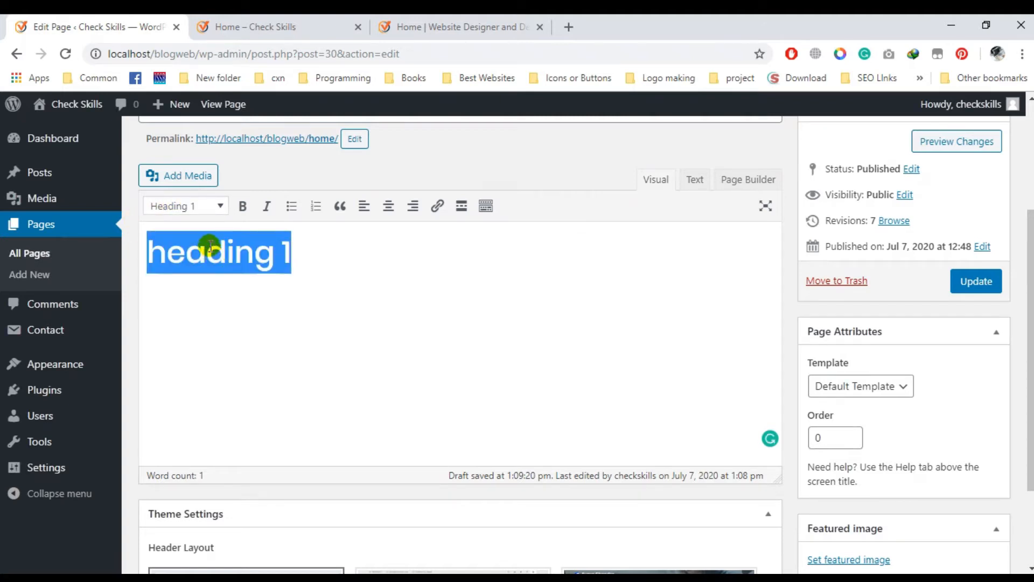
{"action": "left_click", "coordinate": [694, 179]}
{"action": "left_click", "coordinate": [361, 261]}
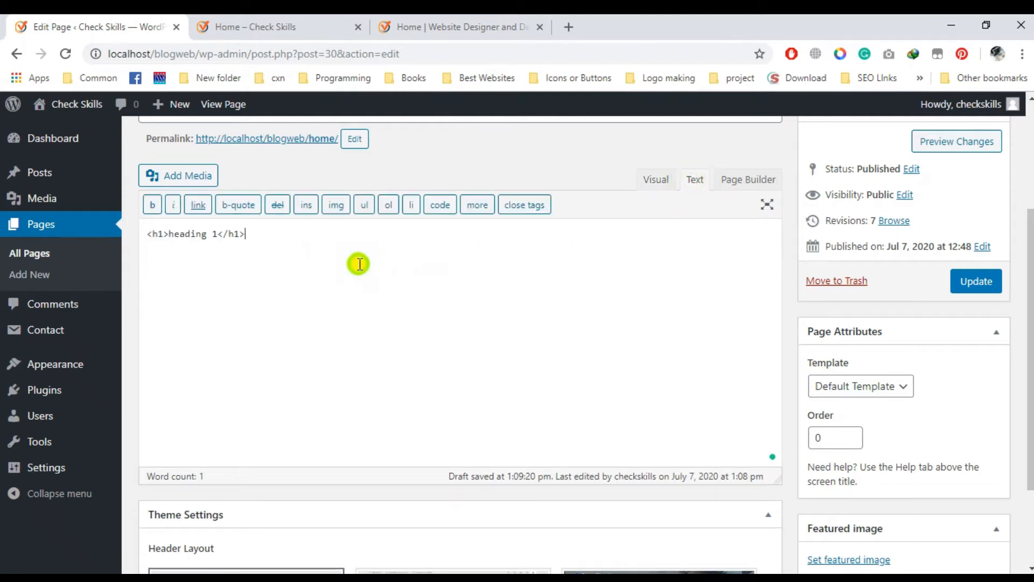
{"action": "left_click", "coordinate": [656, 180]}
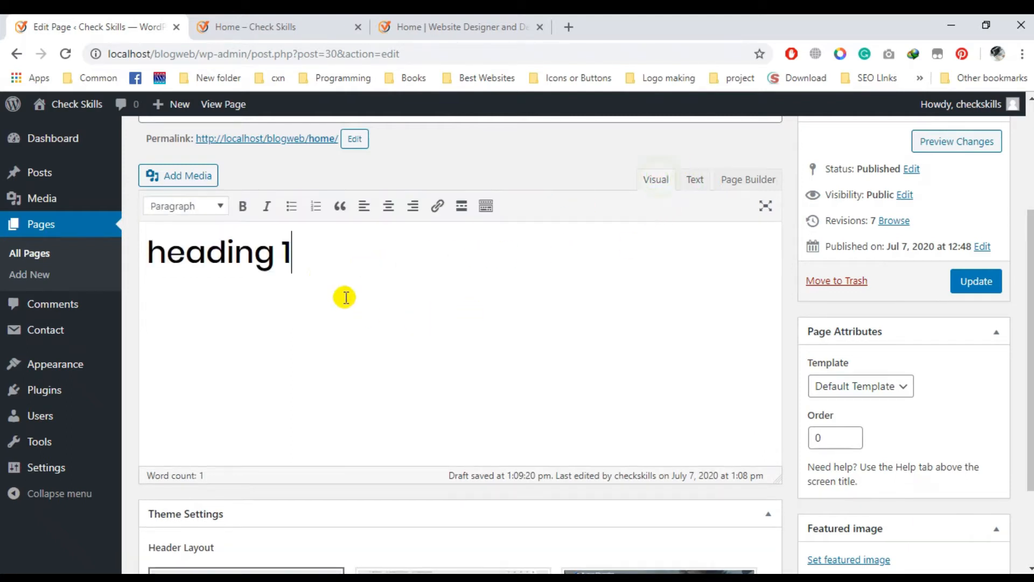
{"action": "left_click", "coordinate": [318, 276]}
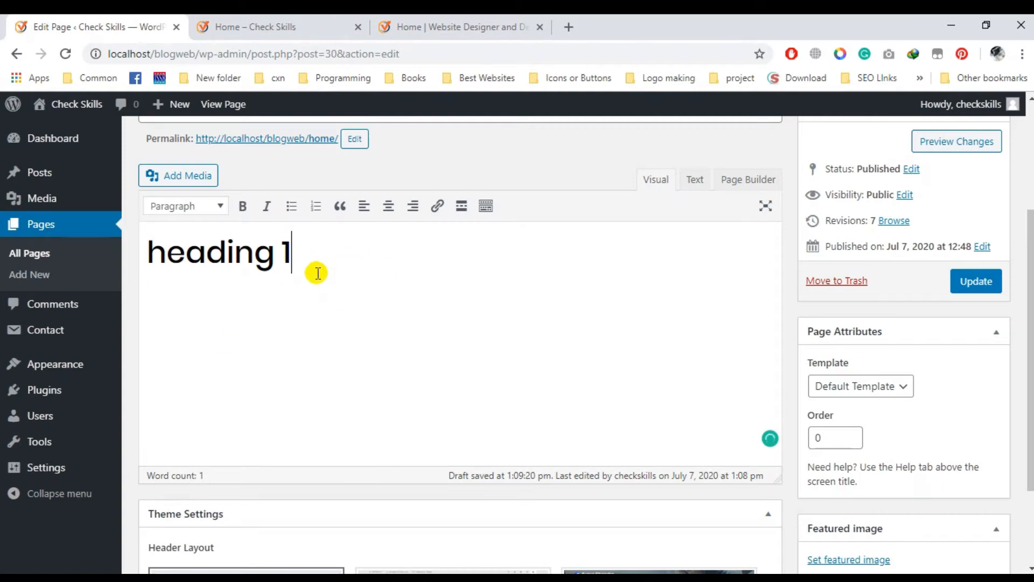
Choose the Paragraph format and enter "afsdfasdf asdf asdf asd fas asd fasdf" on the line below "heading 1".
{"action": "left_click", "coordinate": [183, 215]}
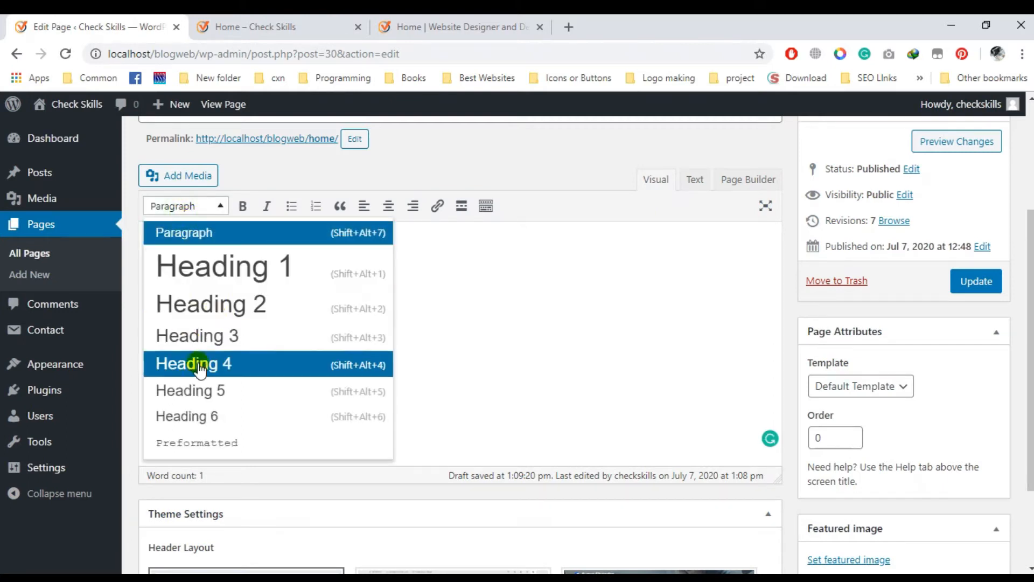
{"action": "left_click", "coordinate": [492, 337]}
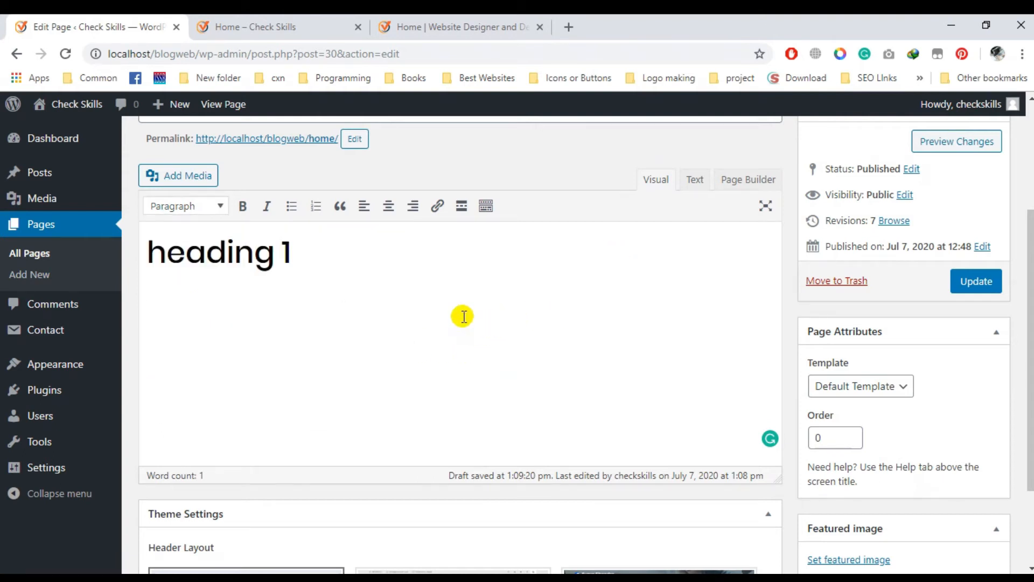
{"action": "scroll", "coordinate": [459, 298], "scroll_direction": "down", "scroll_amount": 1}
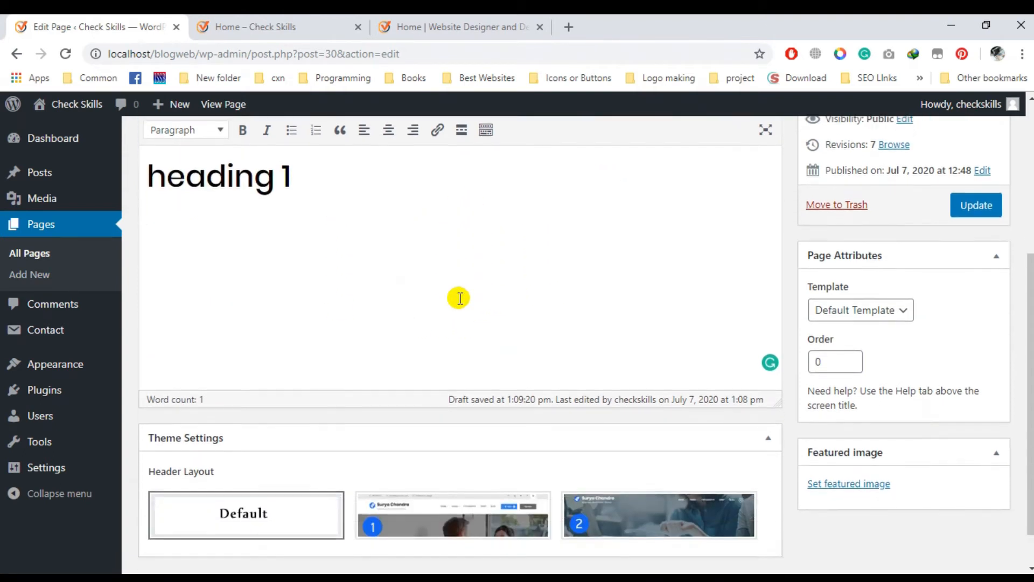
{"action": "scroll", "coordinate": [406, 307], "scroll_direction": "up", "scroll_amount": 1}
{"action": "left_click", "coordinate": [190, 206]}
{"action": "left_click", "coordinate": [208, 241]}
{"action": "left_click", "coordinate": [302, 287]}
{"action": "type", "text": "afsd"}
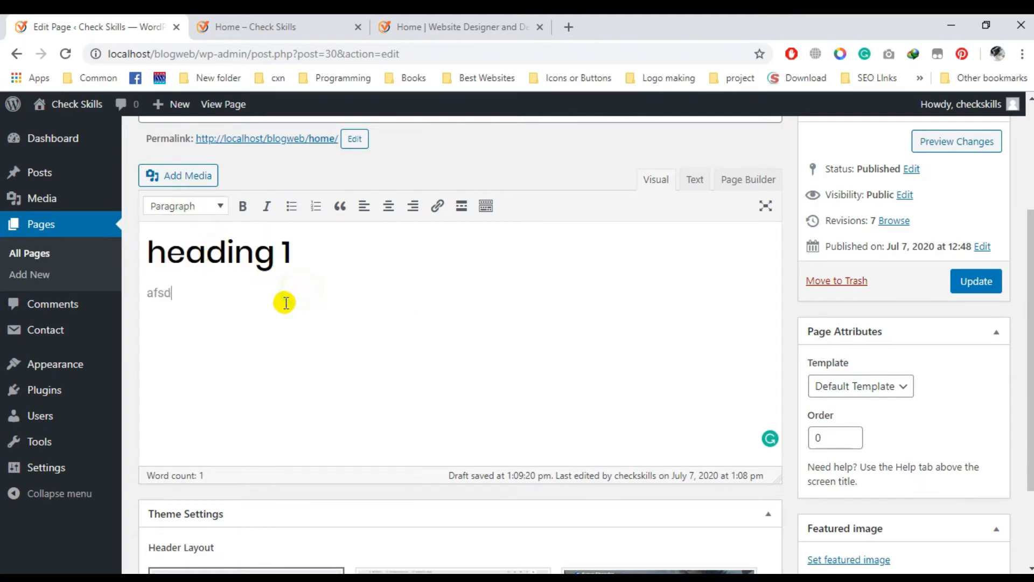
{"action": "type", "text": "fasdf asdf asdf asd fas asd fasdf"}
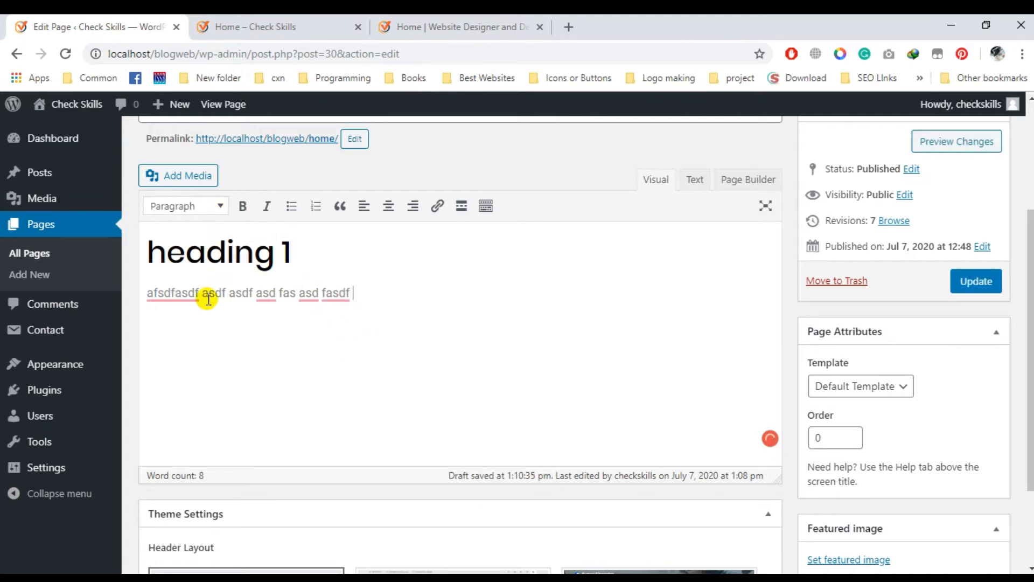
Make the word "afsdfasdf" bold and inspect its markup in the Text view.
{"action": "left_click", "coordinate": [179, 292]}
{"action": "double_click", "coordinate": [178, 292]}
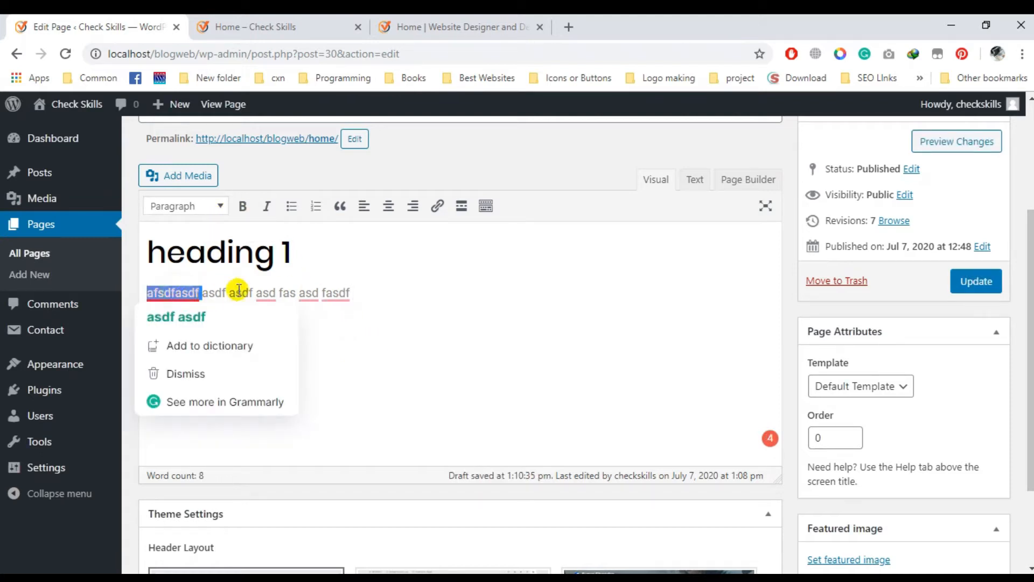
{"action": "left_click", "coordinate": [242, 206]}
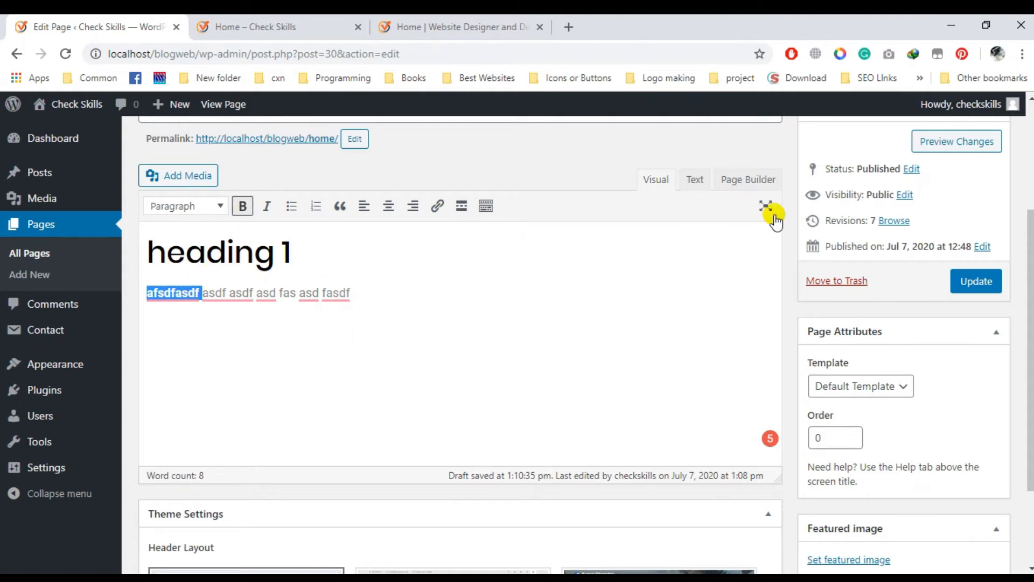
{"action": "left_click", "coordinate": [695, 179]}
{"action": "left_click", "coordinate": [253, 286]}
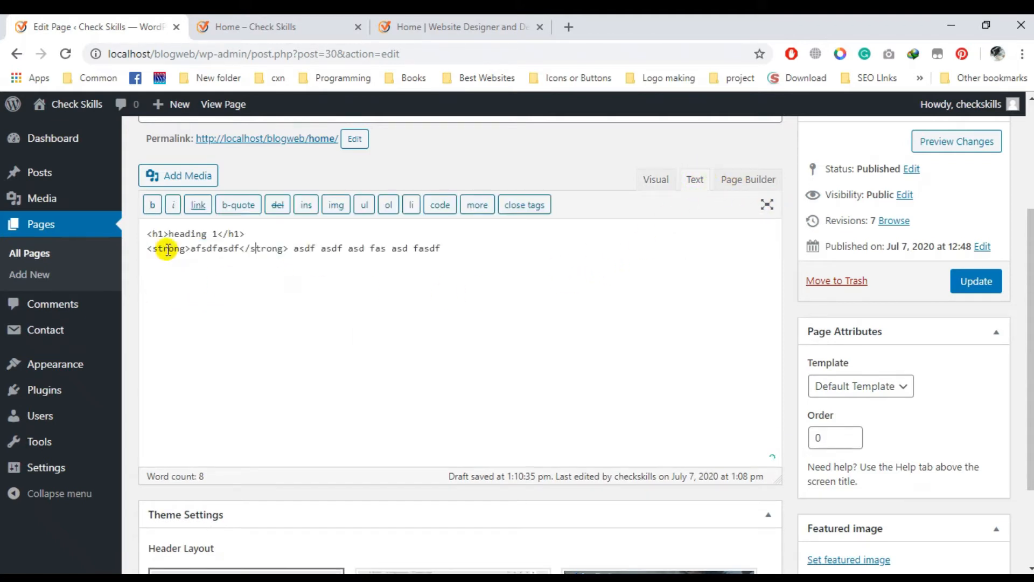
Examine the strong tags around "afsdfasdf" in the Text view and return to the Visual view.
{"action": "double_click", "coordinate": [168, 247]}
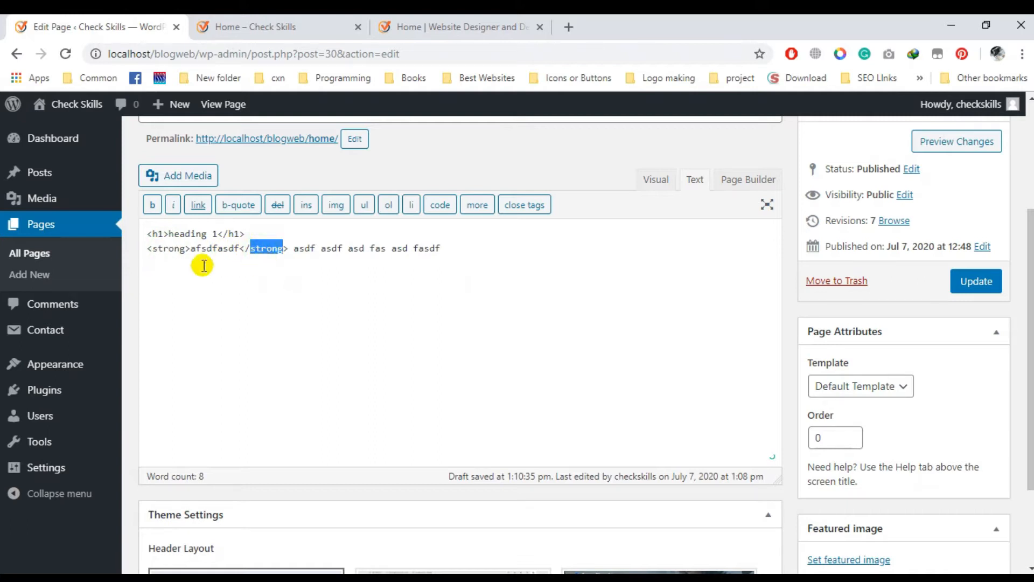
{"action": "double_click", "coordinate": [257, 248]}
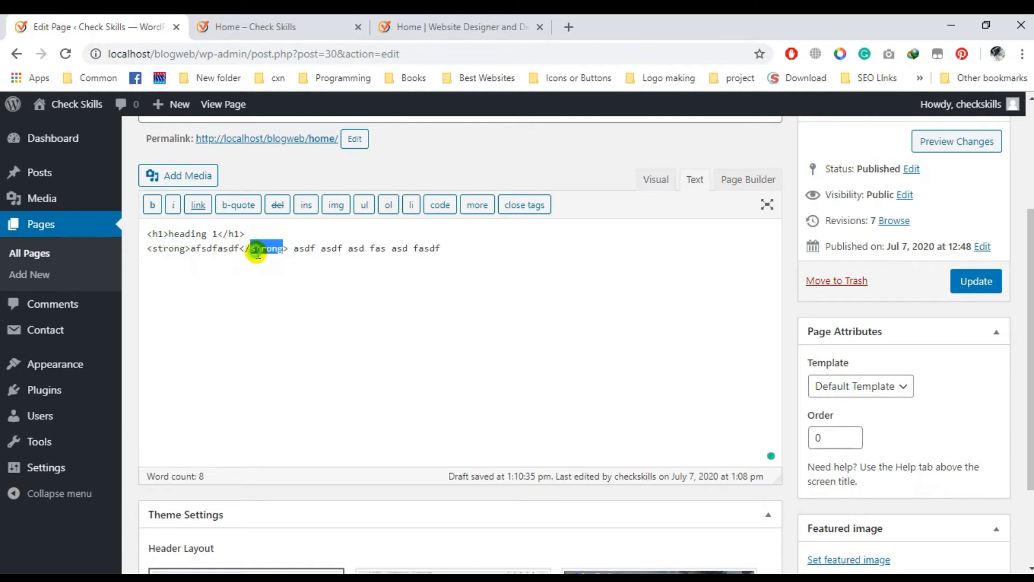
{"action": "left_click", "coordinate": [653, 182]}
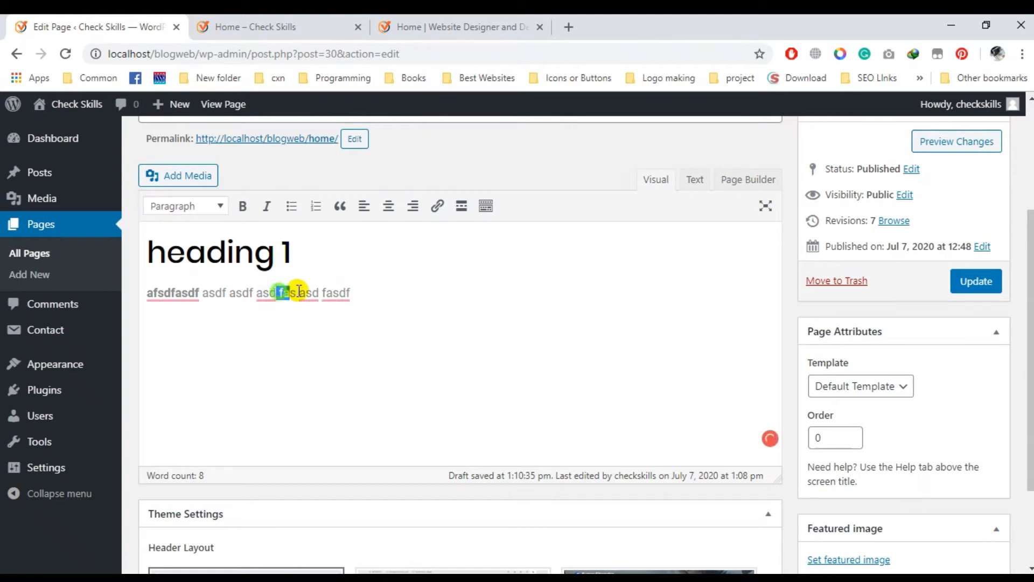
Italicize "fas asd fasdf" at the end of the paragraph and inspect its em tags in the Text view.
{"action": "left_click_drag", "start_coordinate": [291, 292], "coordinate": [365, 289]}
{"action": "left_click", "coordinate": [266, 206]}
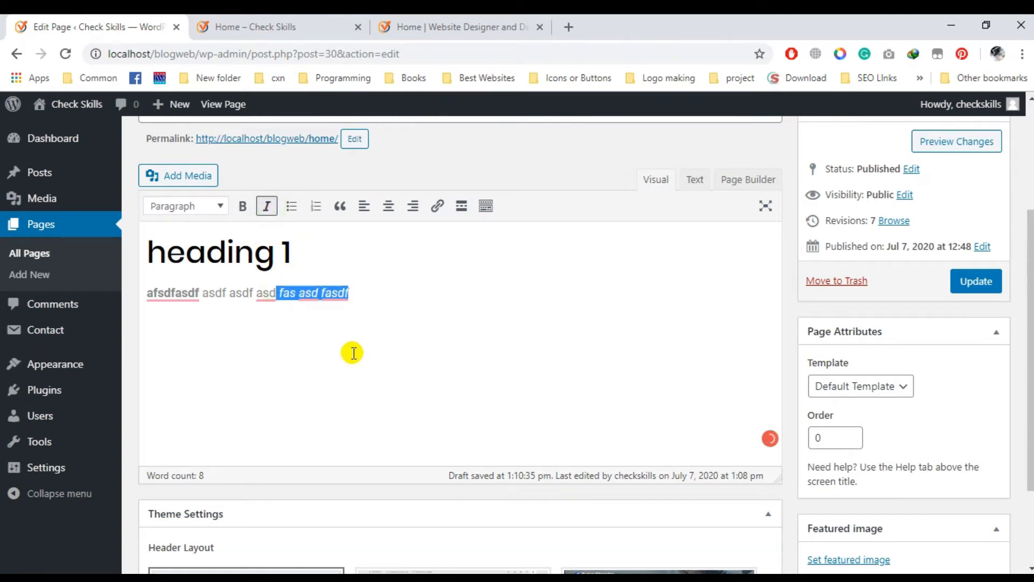
{"action": "left_click", "coordinate": [335, 334]}
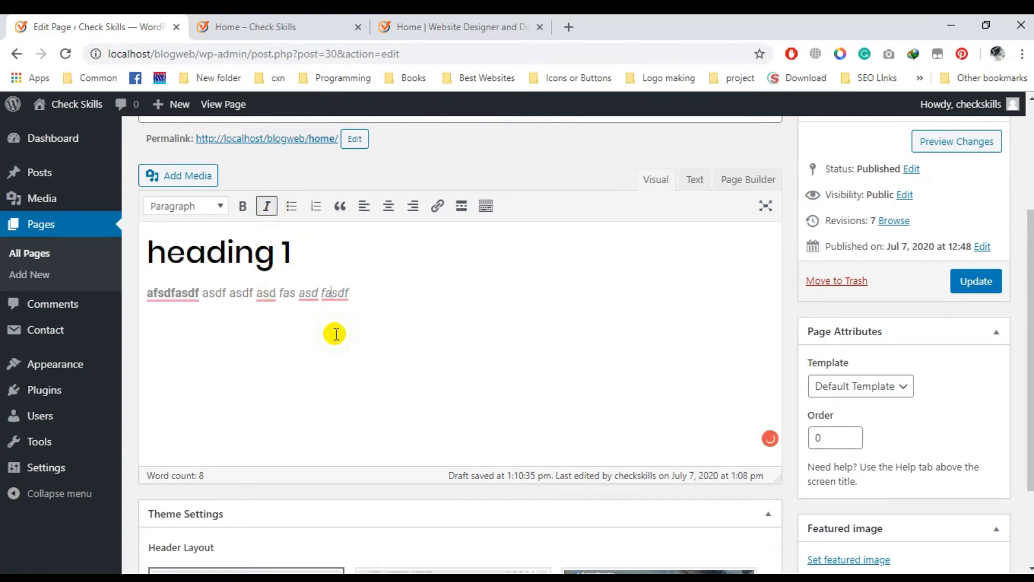
{"action": "left_click", "coordinate": [691, 183]}
{"action": "double_click", "coordinate": [374, 248]}
{"action": "double_click", "coordinate": [475, 248]}
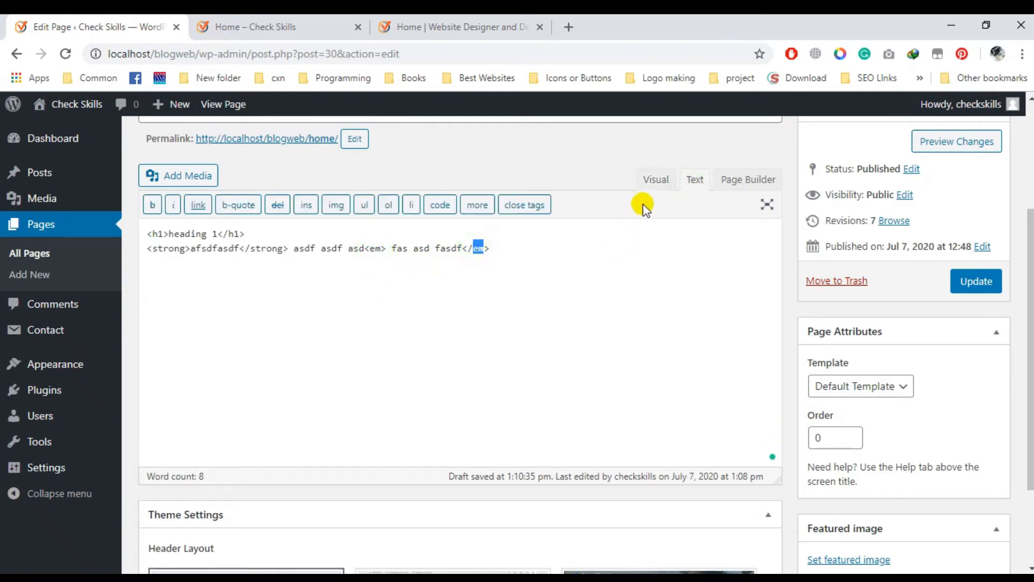
In the Visual view, enter "fasdf asdfasf", "sadf", "sa", "df" and "asdf" on separate lines below the paragraph.
{"action": "left_click", "coordinate": [653, 183]}
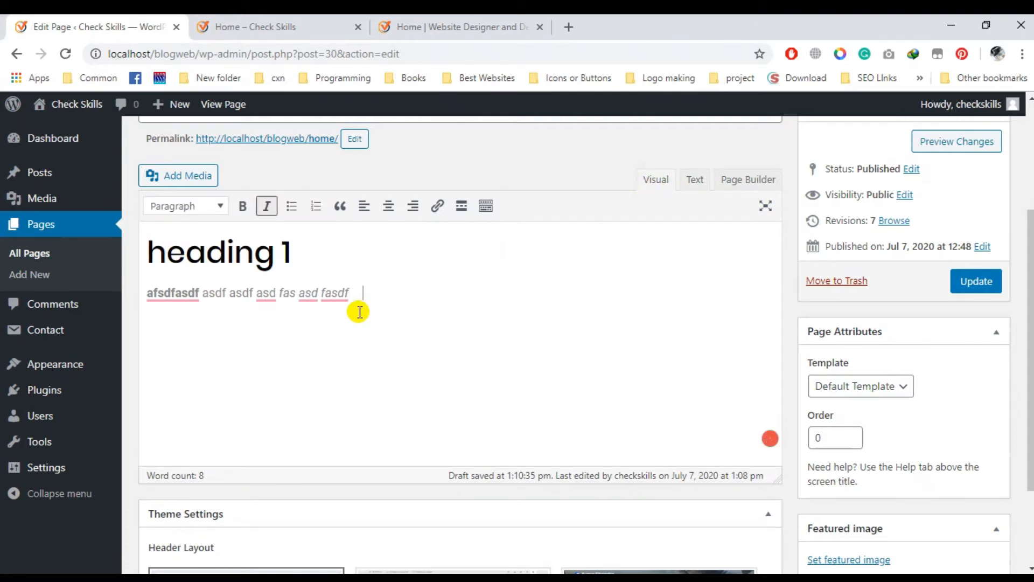
{"action": "double_click", "coordinate": [218, 256]}
{"action": "left_click", "coordinate": [201, 313]}
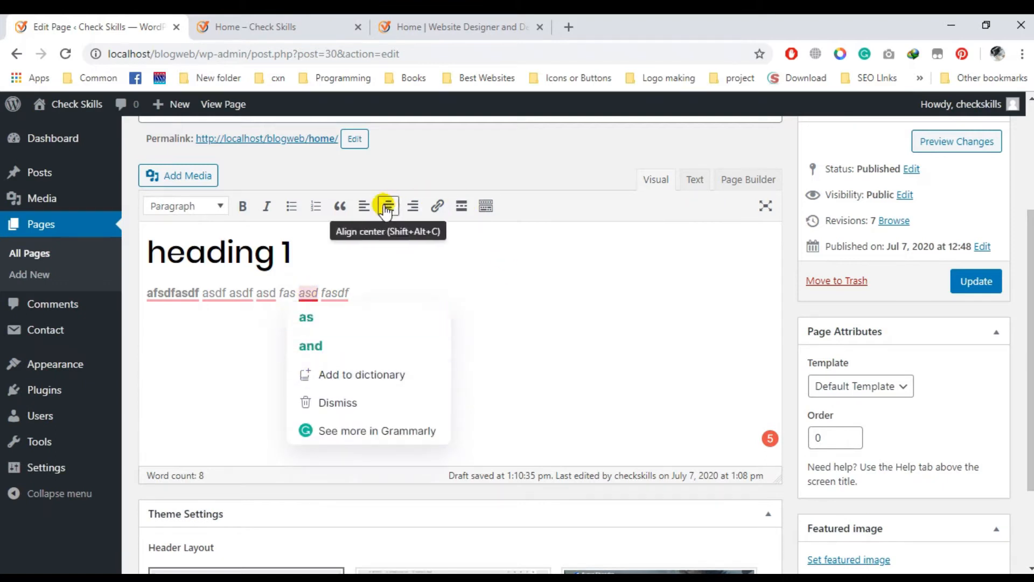
{"action": "type", "text": "fasdf "}
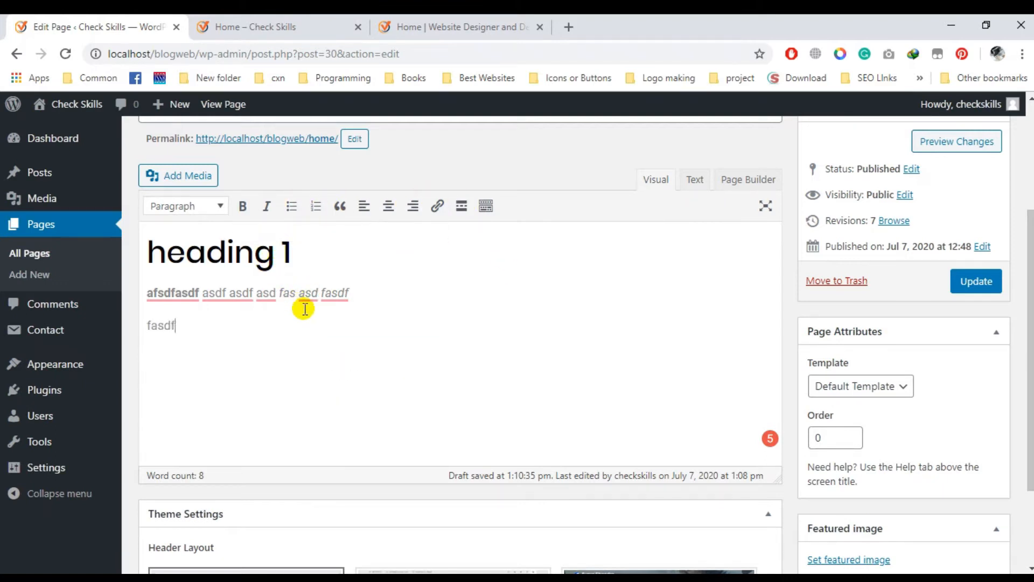
{"action": "type", "text": "asdf"}
{"action": "key", "text": "Return"}
{"action": "type", "text": "sa"}
{"action": "key", "text": "Return"}
{"action": "type", "text": "df"}
{"action": "key", "text": "Return"}
{"action": "type", "text": "asdf"}
{"action": "key", "text": "Return"}
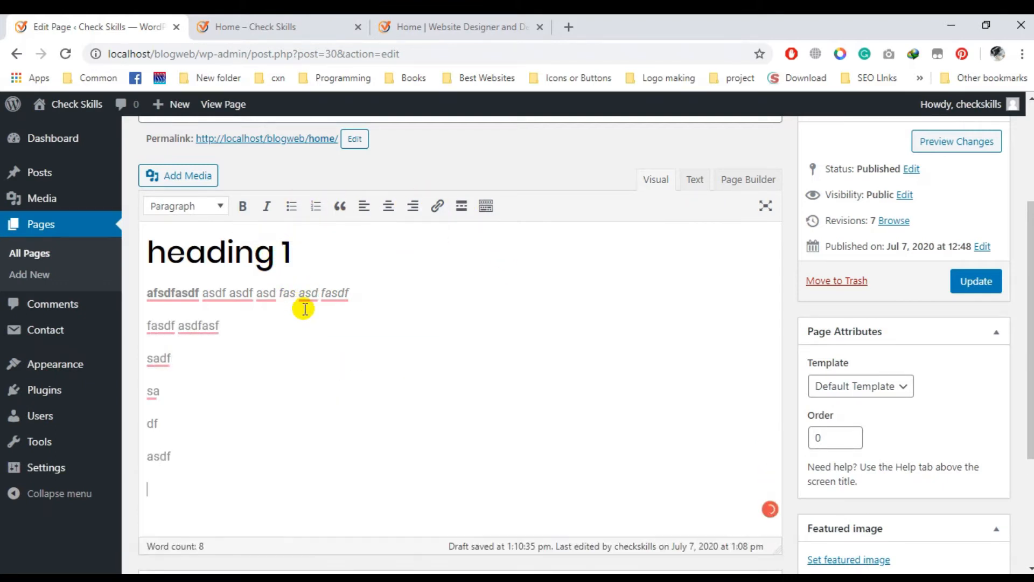
Turn the five new lines into a bulleted list and view its markup in the Text view.
{"action": "left_click_drag", "start_coordinate": [169, 461], "coordinate": [174, 326]}
{"action": "left_click", "coordinate": [291, 206]}
{"action": "left_click", "coordinate": [318, 395]}
{"action": "key", "text": "BackSpace"}
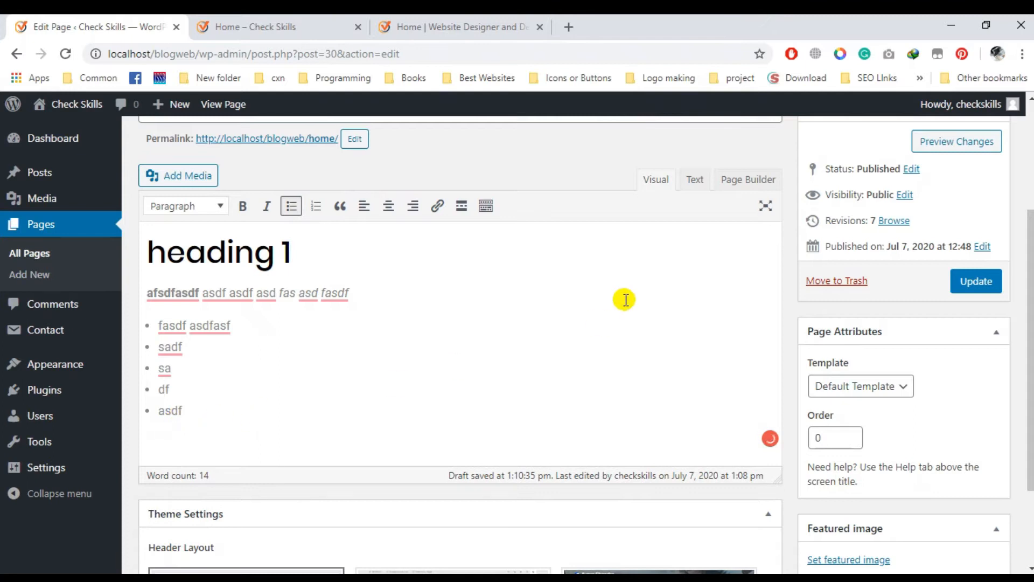
{"action": "left_click", "coordinate": [694, 179]}
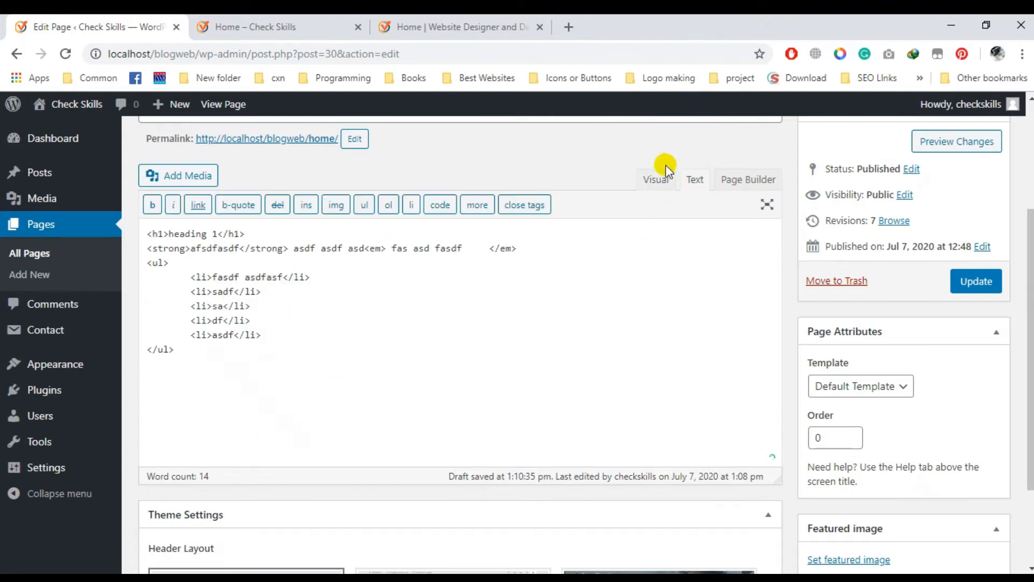
Back in the Visual view, convert the bulleted list into a numbered list.
{"action": "left_click", "coordinate": [657, 180]}
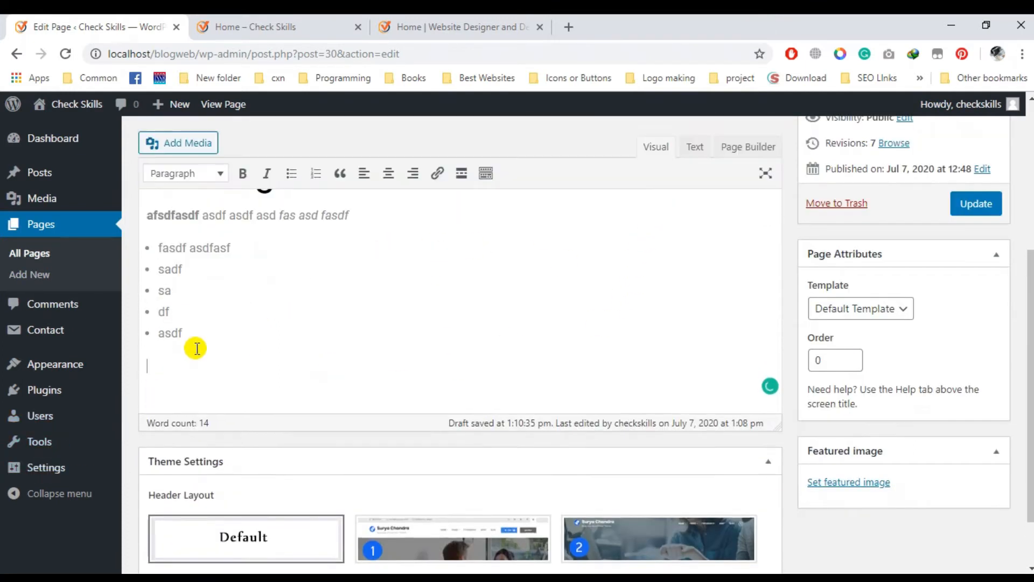
{"action": "scroll", "coordinate": [162, 334], "scroll_direction": "up", "scroll_amount": 1}
{"action": "left_click_drag", "start_coordinate": [194, 410], "coordinate": [157, 323]}
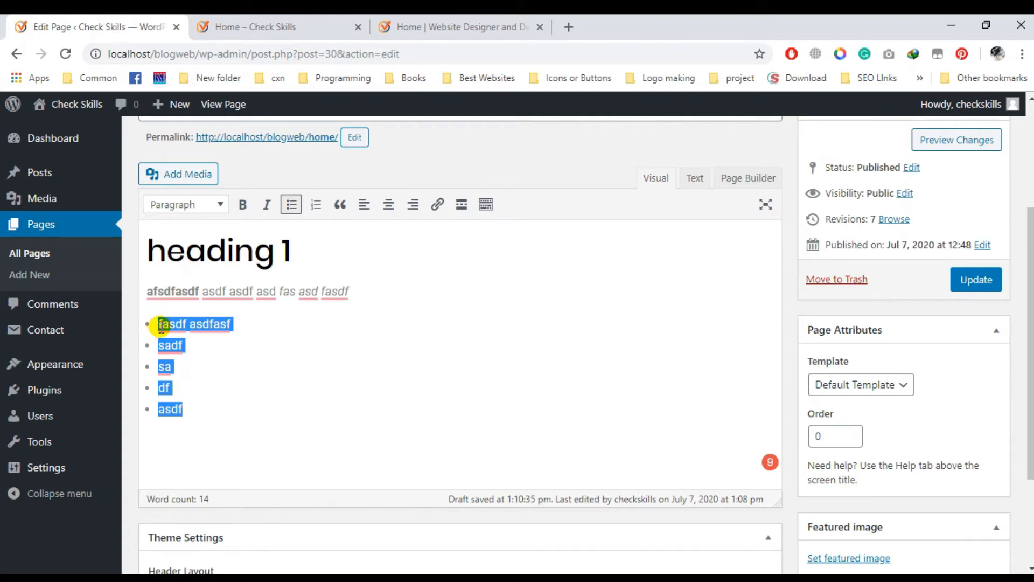
{"action": "left_click", "coordinate": [318, 207]}
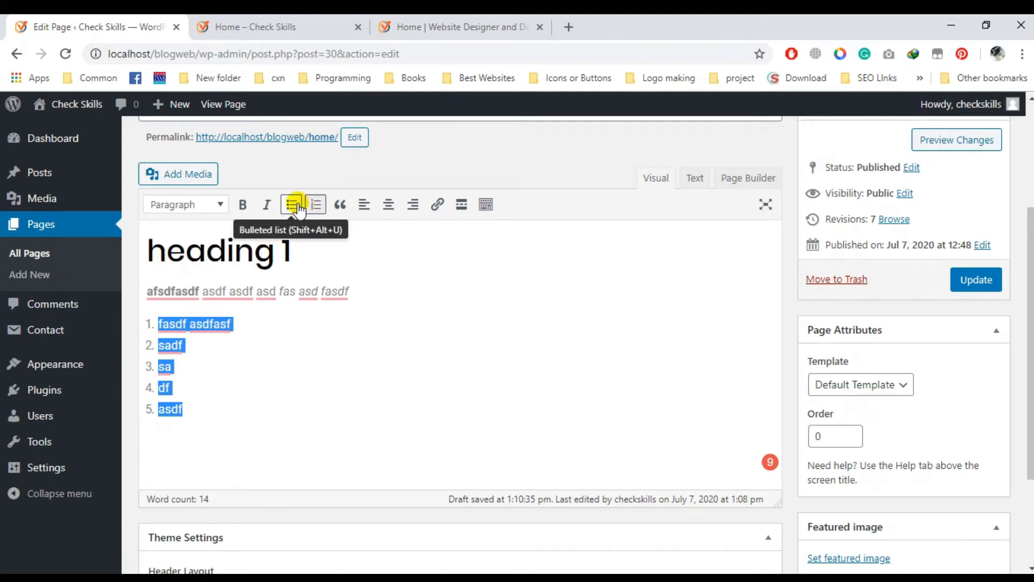
Add blank lines below the numbered list and enter "sfasdfasdfasdf asd fasd fasdf asdf".
{"action": "left_click", "coordinate": [237, 421]}
{"action": "key", "text": "Return"}
{"action": "key", "text": "Return"}
{"action": "key", "text": "Return"}
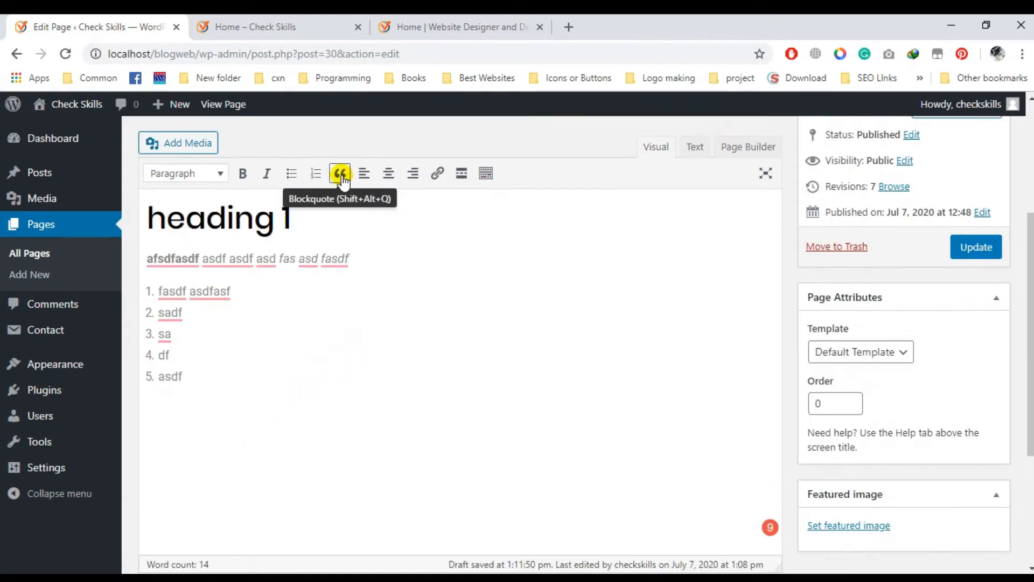
{"action": "left_click", "coordinate": [228, 455]}
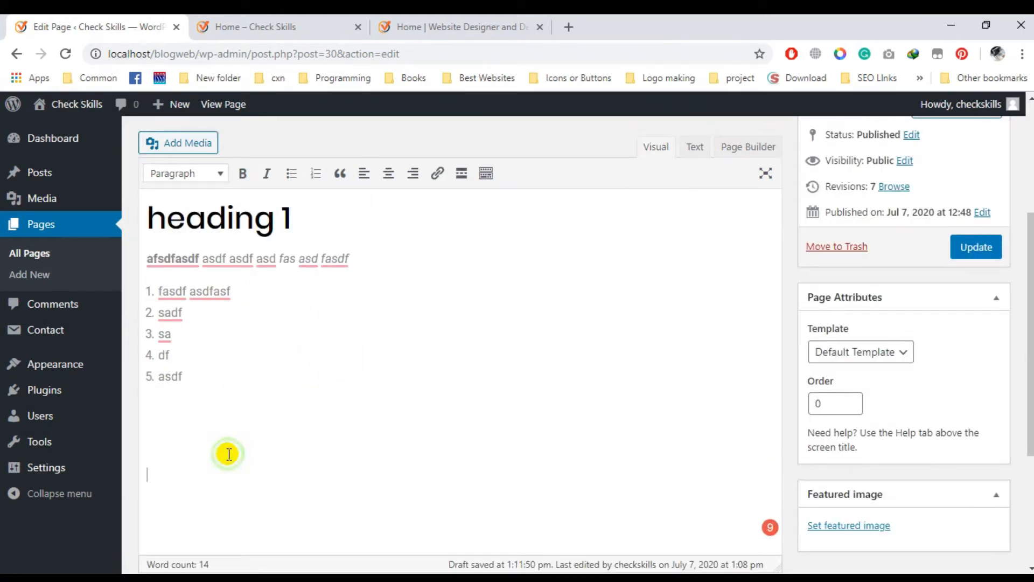
{"action": "type", "text": "sfas"}
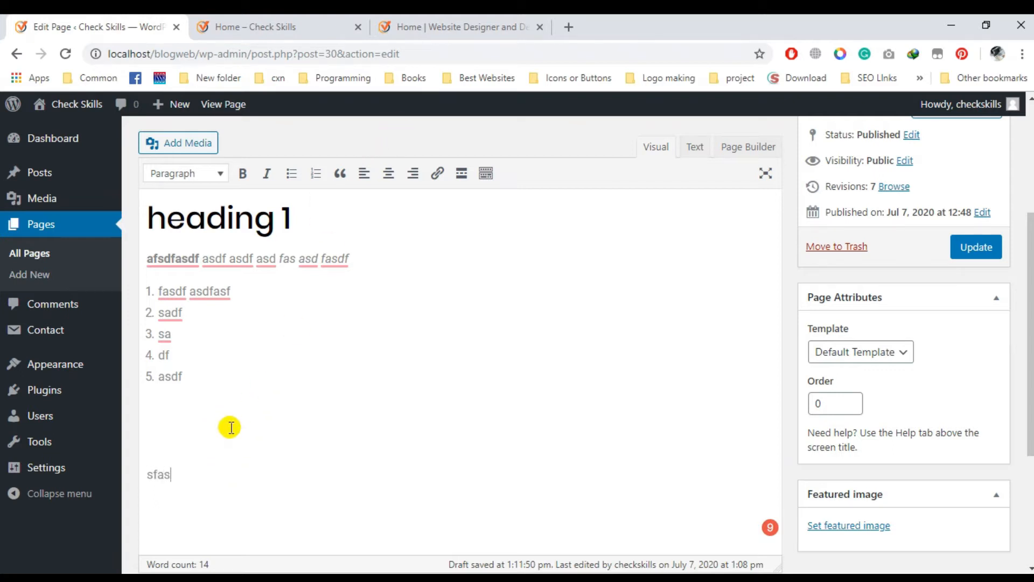
{"action": "type", "text": "dfasdfasdf asd fasd fasdf asdf"}
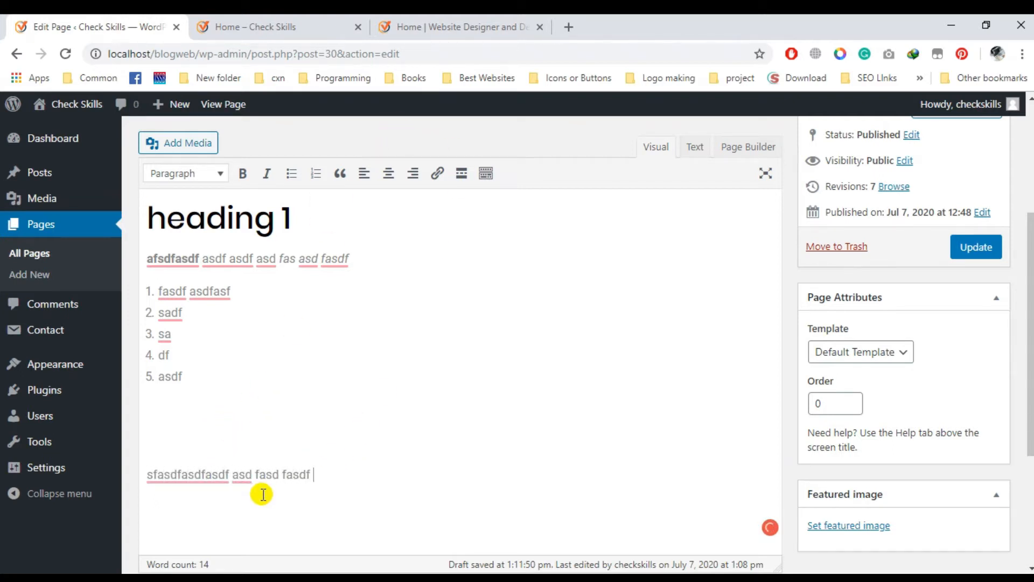
Format the "sfasdfasdfasdf asd fasd fasdf asdf" line as a blockquote and add blank lines below it.
{"action": "triple_click", "coordinate": [340, 469]}
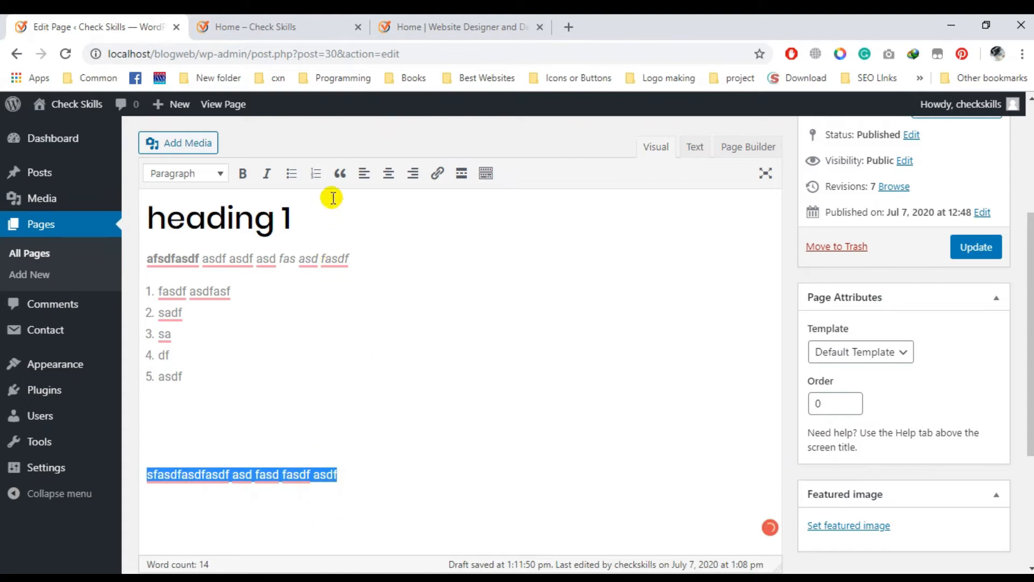
{"action": "left_click", "coordinate": [341, 173]}
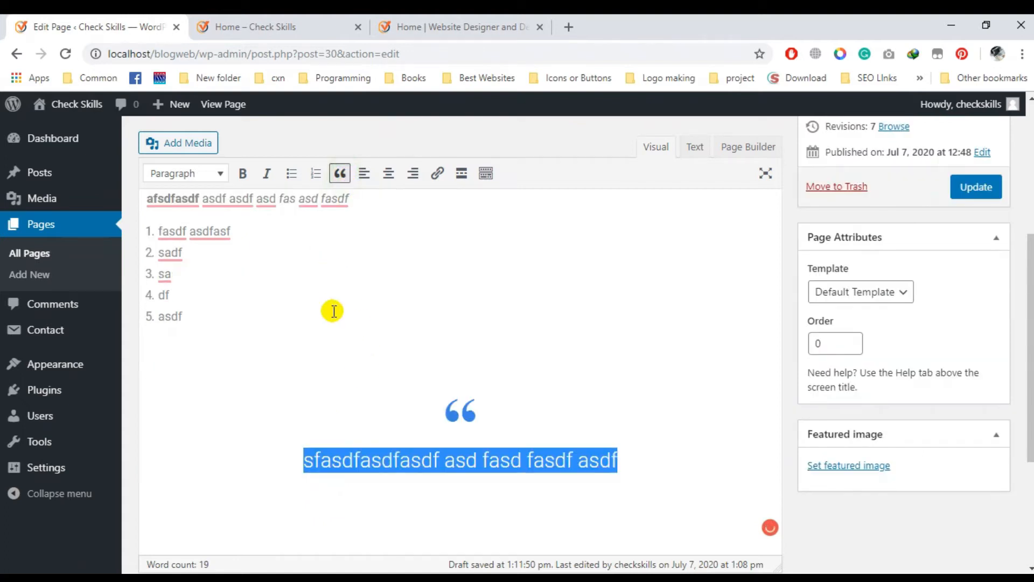
{"action": "left_click", "coordinate": [431, 455]}
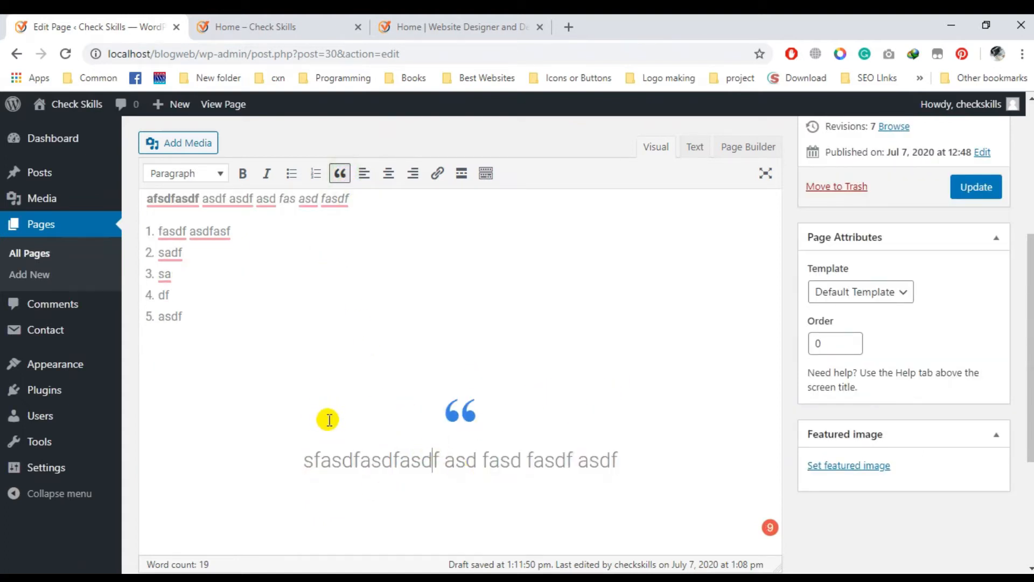
{"action": "left_click", "coordinate": [634, 470]}
{"action": "key", "text": "Return"}
{"action": "key", "text": "Return"}
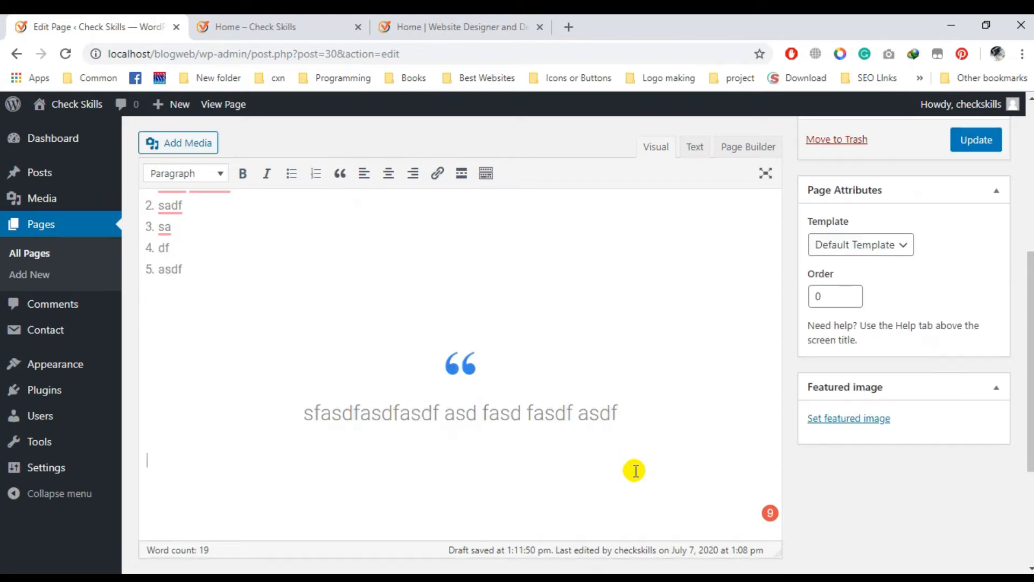
Compare the blank lines around the blockquote in the Visual view with their &nbsp; entries in the Text view.
{"action": "scroll", "coordinate": [604, 431], "scroll_direction": "up", "scroll_amount": 5}
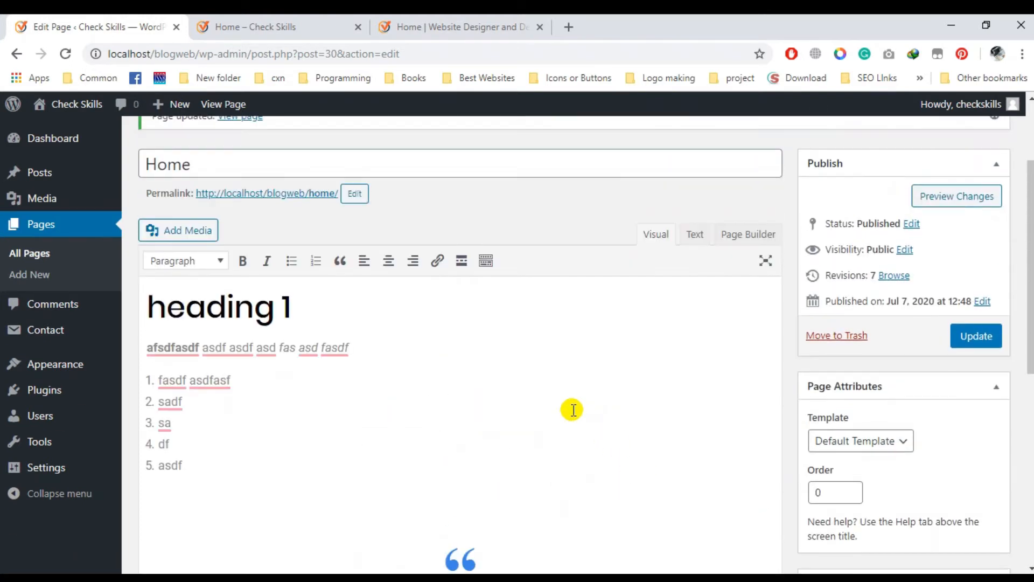
{"action": "left_click", "coordinate": [694, 235]}
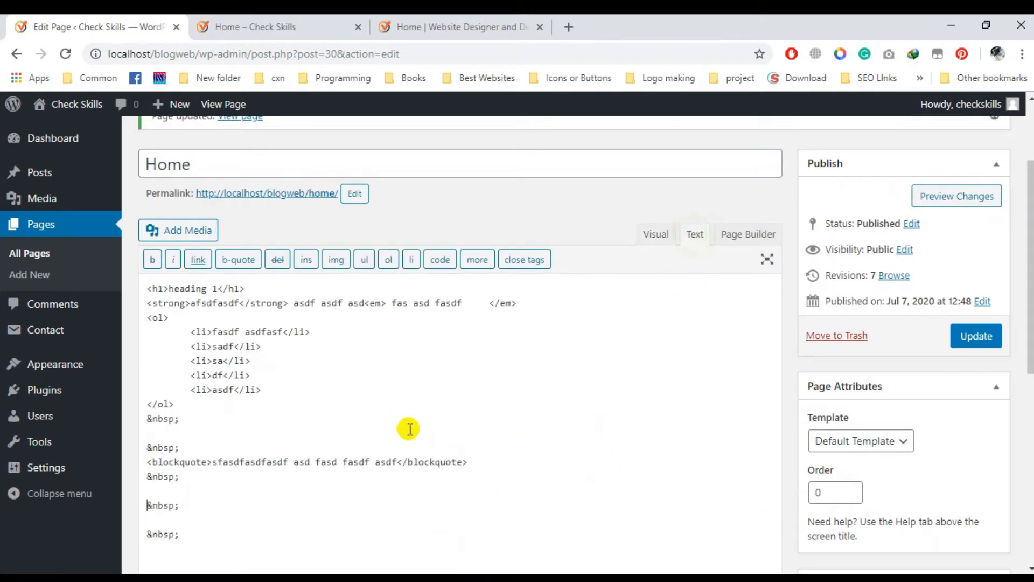
{"action": "scroll", "coordinate": [206, 454], "scroll_direction": "down", "scroll_amount": 2}
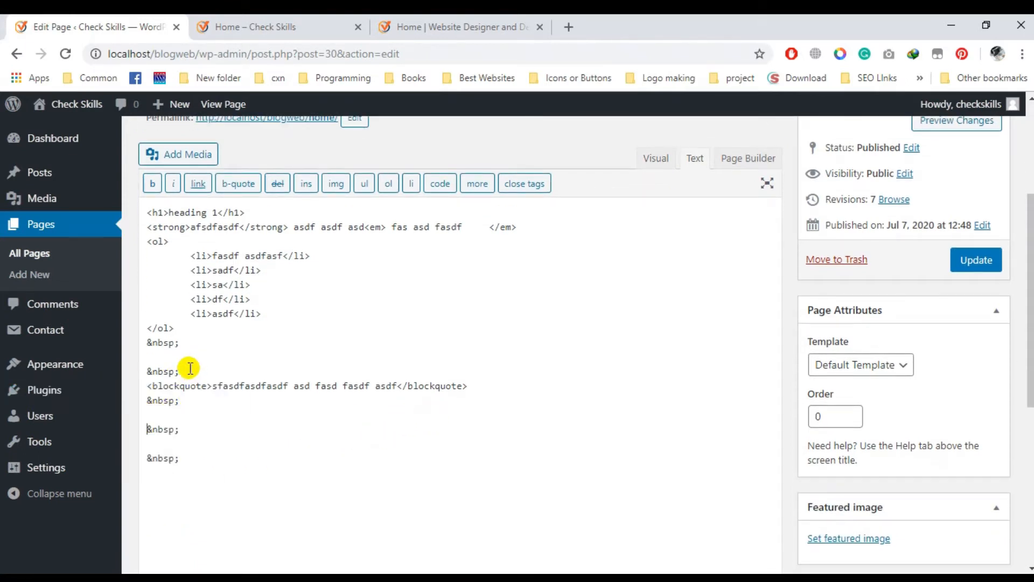
{"action": "left_click_drag", "start_coordinate": [183, 371], "coordinate": [149, 371]}
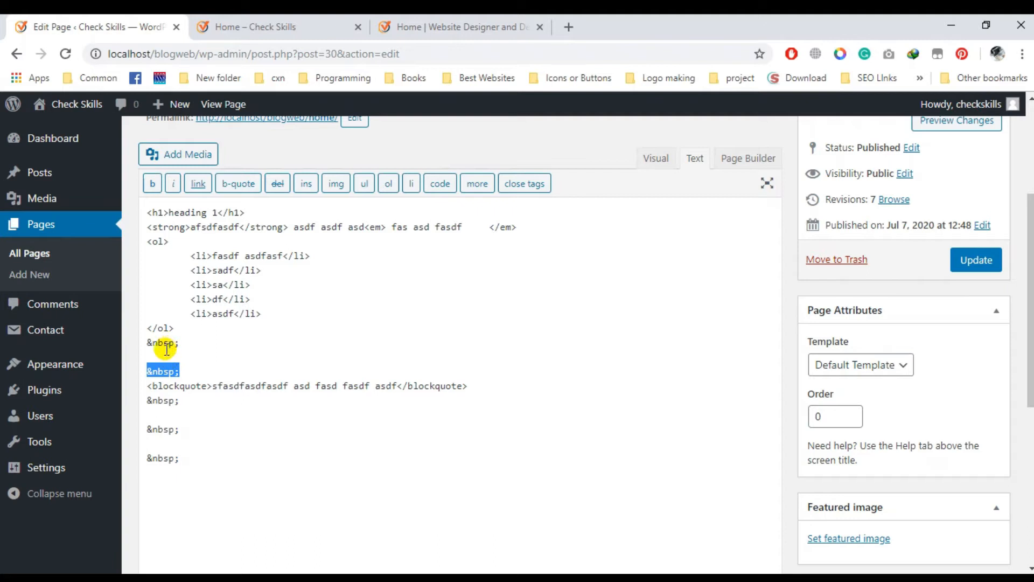
{"action": "left_click", "coordinate": [668, 157]}
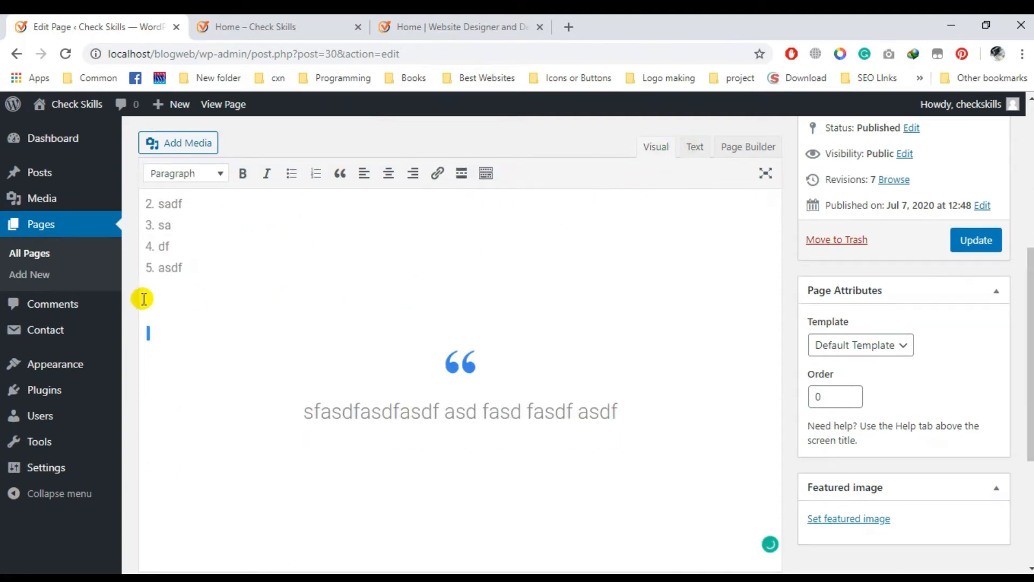
{"action": "left_click", "coordinate": [187, 300]}
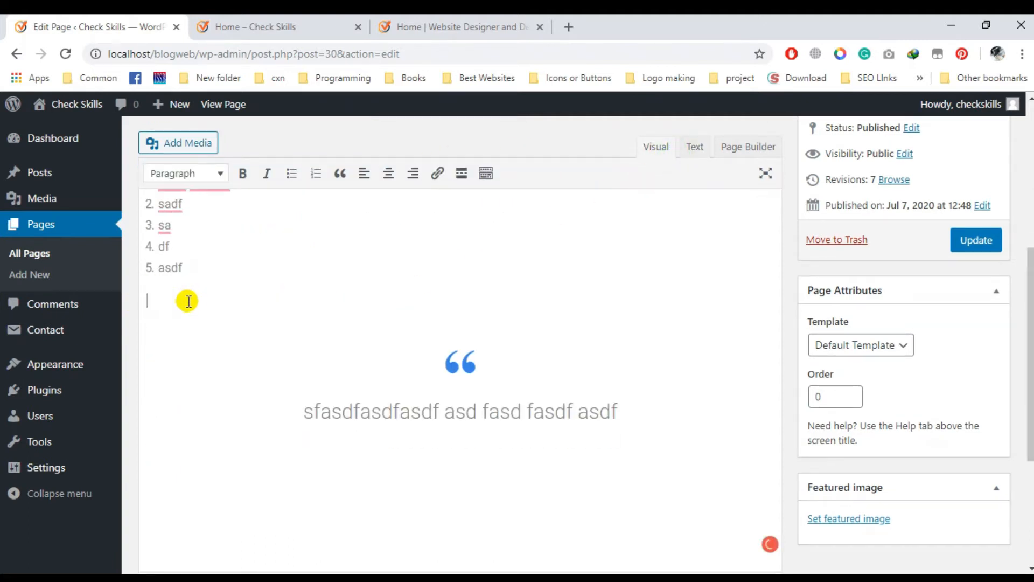
{"action": "left_click", "coordinate": [694, 145]}
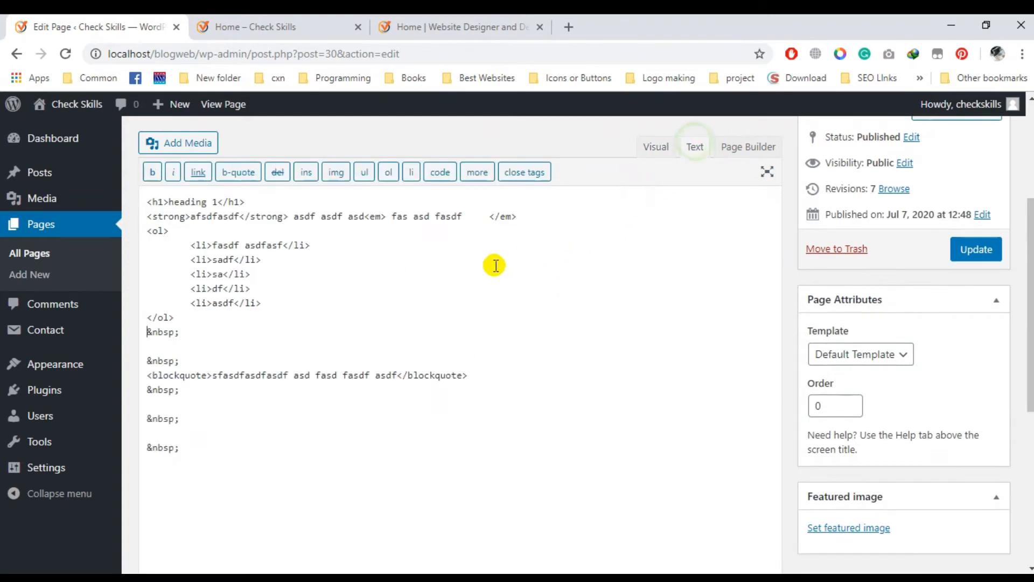
{"action": "left_click", "coordinate": [206, 330]}
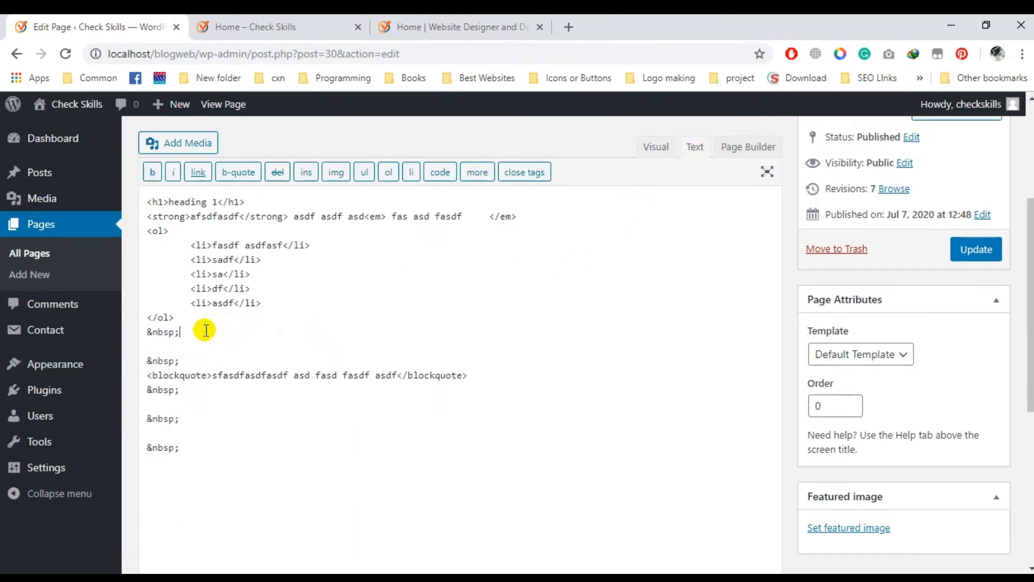
In the Visual view, try left and center alignment on the five numbered list items and right-align them.
{"action": "left_click", "coordinate": [654, 146]}
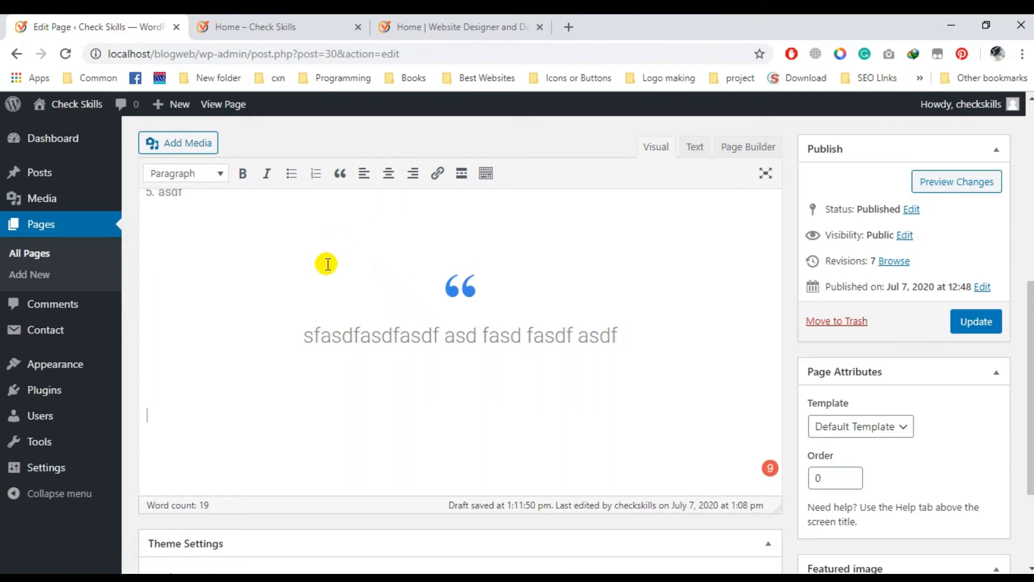
{"action": "scroll", "coordinate": [325, 261], "scroll_direction": "up", "scroll_amount": 4}
{"action": "left_click_drag", "start_coordinate": [209, 414], "coordinate": [136, 332]}
{"action": "left_click", "coordinate": [363, 217]}
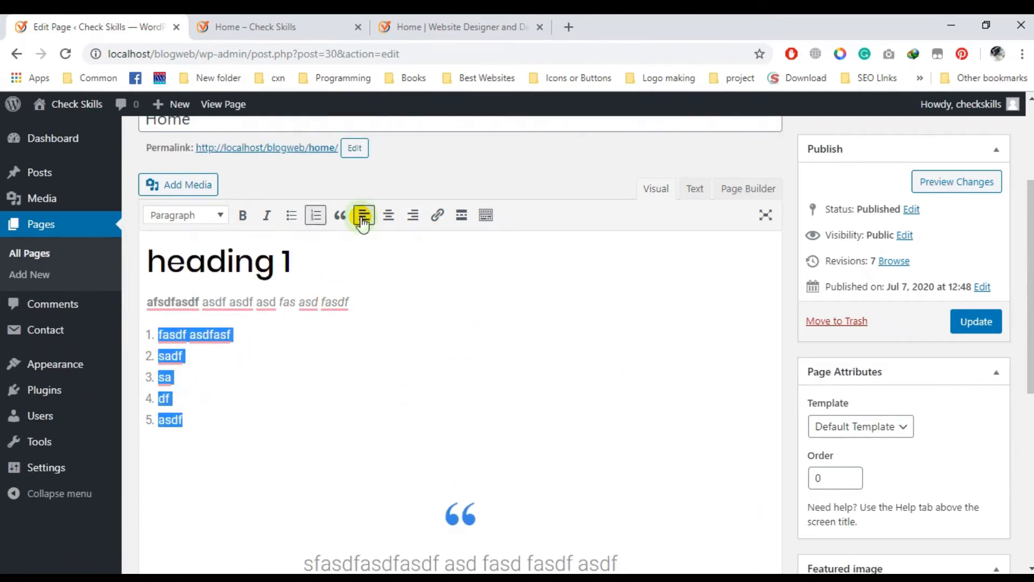
{"action": "left_click", "coordinate": [389, 218]}
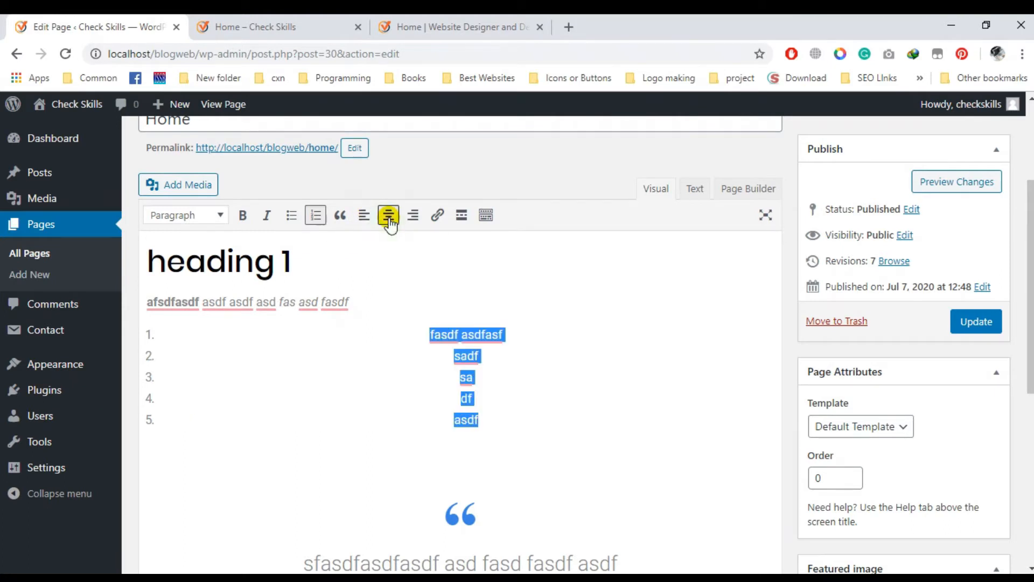
{"action": "left_click", "coordinate": [414, 216]}
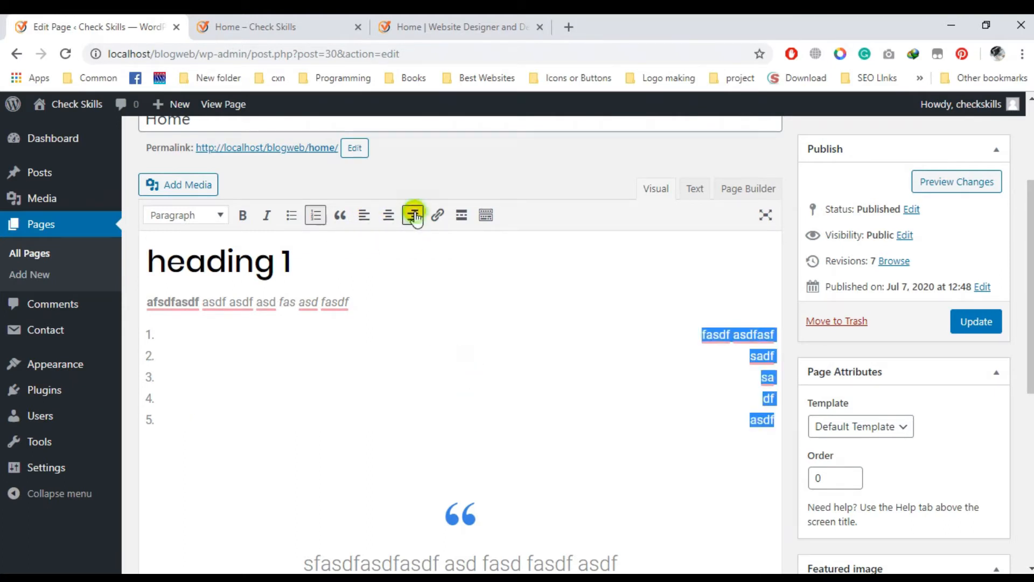
Try center alignment on the five numbered list items and align them left.
{"action": "left_click", "coordinate": [389, 215]}
{"action": "left_click", "coordinate": [363, 215]}
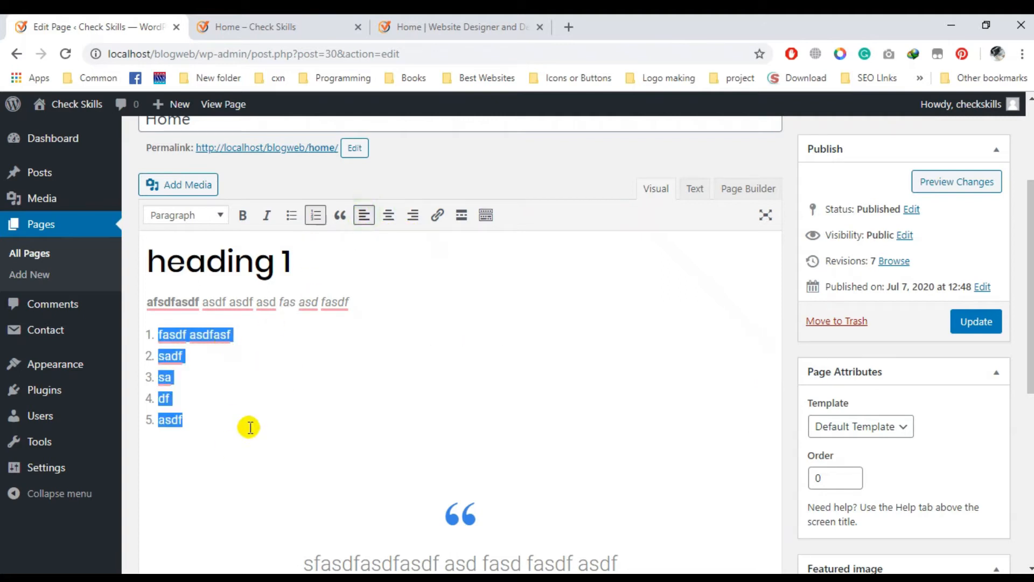
{"action": "left_click", "coordinate": [163, 493]}
Enter sample text on a line below the blockquote and replace it with "Check Skills".
{"action": "scroll", "coordinate": [189, 488], "scroll_direction": "down", "scroll_amount": 2}
{"action": "scroll", "coordinate": [355, 487], "scroll_direction": "down", "scroll_amount": 4}
{"action": "left_click", "coordinate": [314, 371]}
{"action": "scroll", "coordinate": [314, 372], "scroll_direction": "up", "scroll_amount": 3}
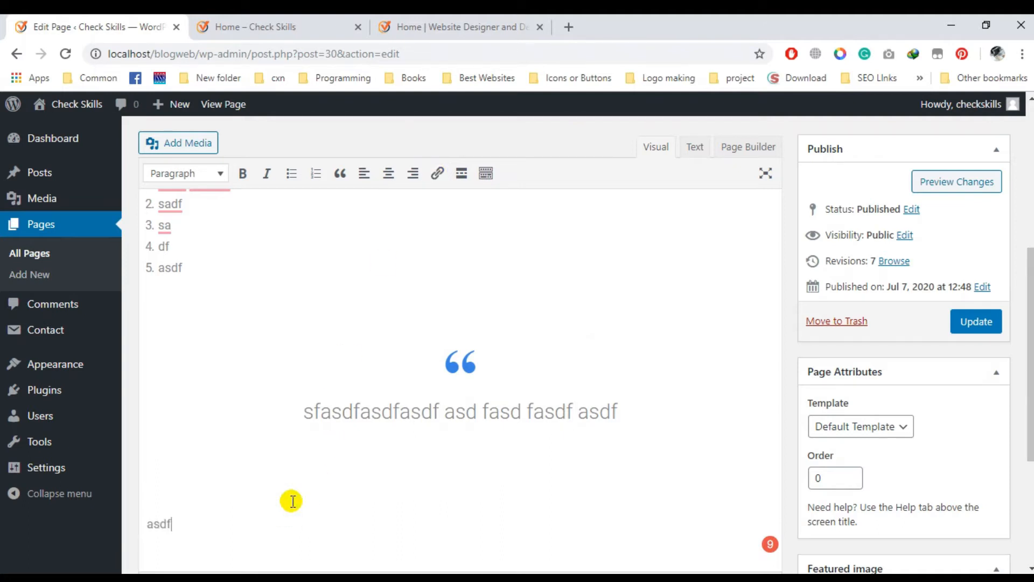
{"action": "type", "text": "sadf"}
{"action": "left_click", "coordinate": [437, 173]}
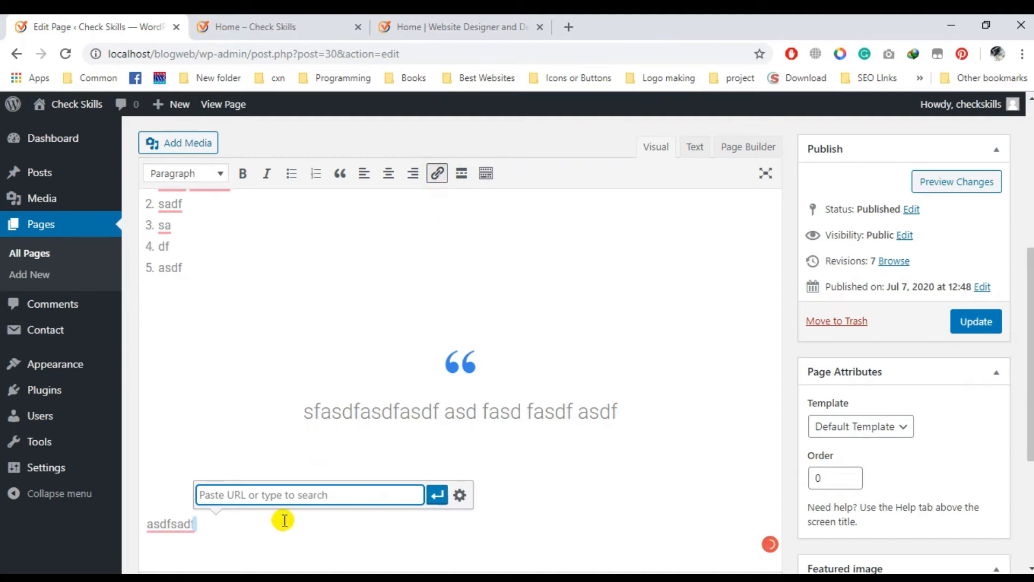
{"action": "double_click", "coordinate": [188, 524]}
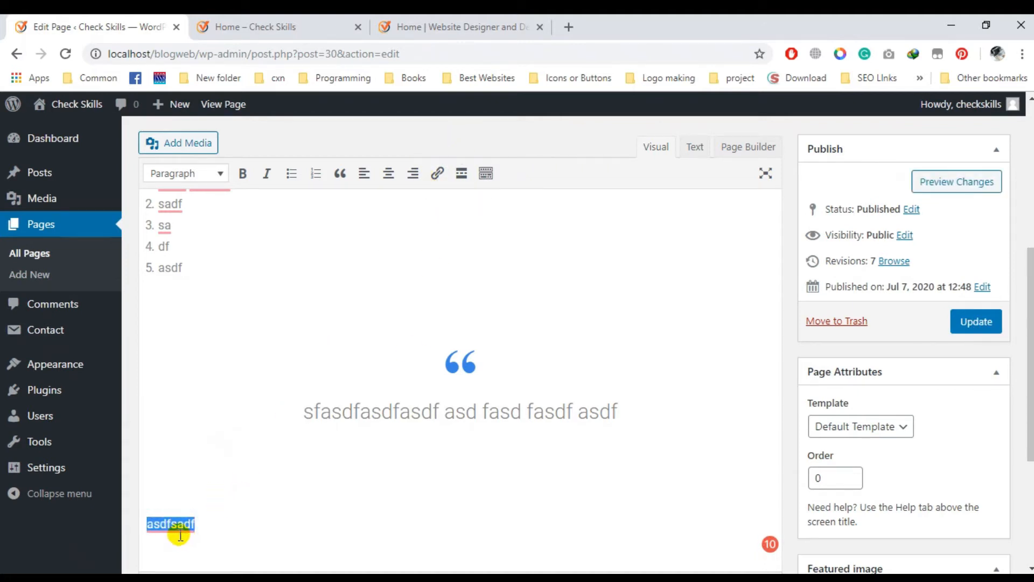
{"action": "type", "text": "ck Skills"}
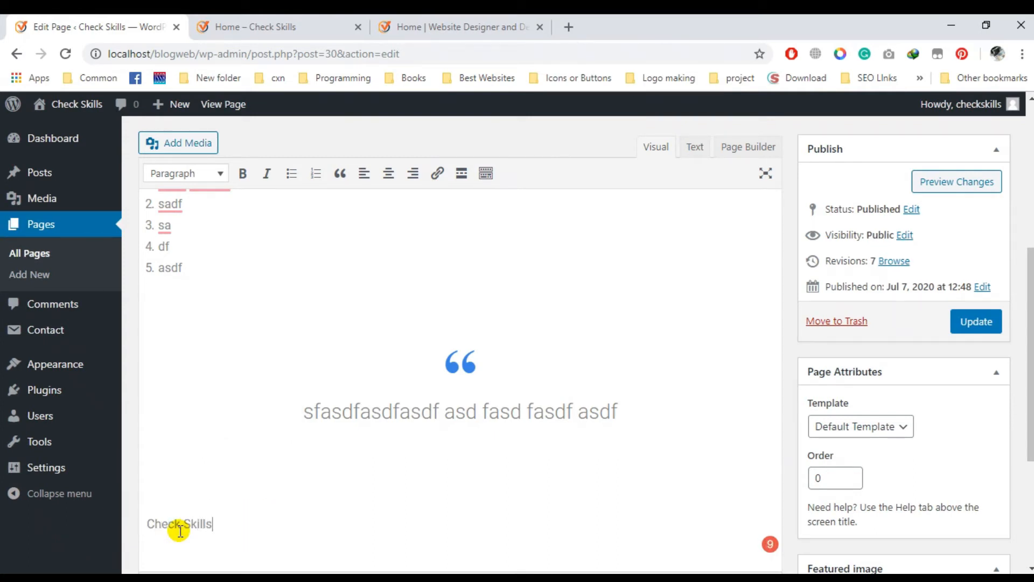
{"action": "triple_click", "coordinate": [178, 531]}
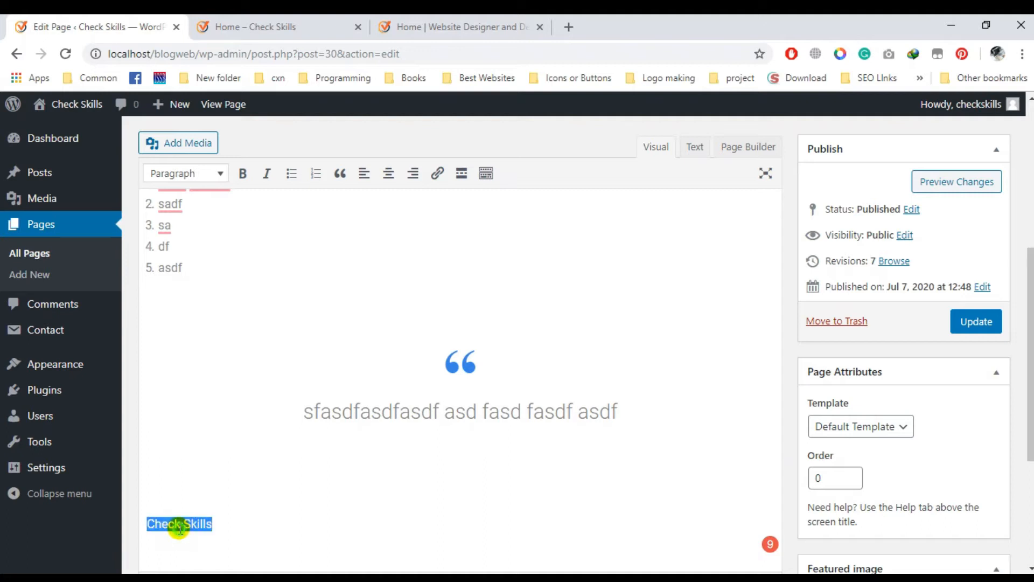
{"action": "left_click", "coordinate": [438, 174]}
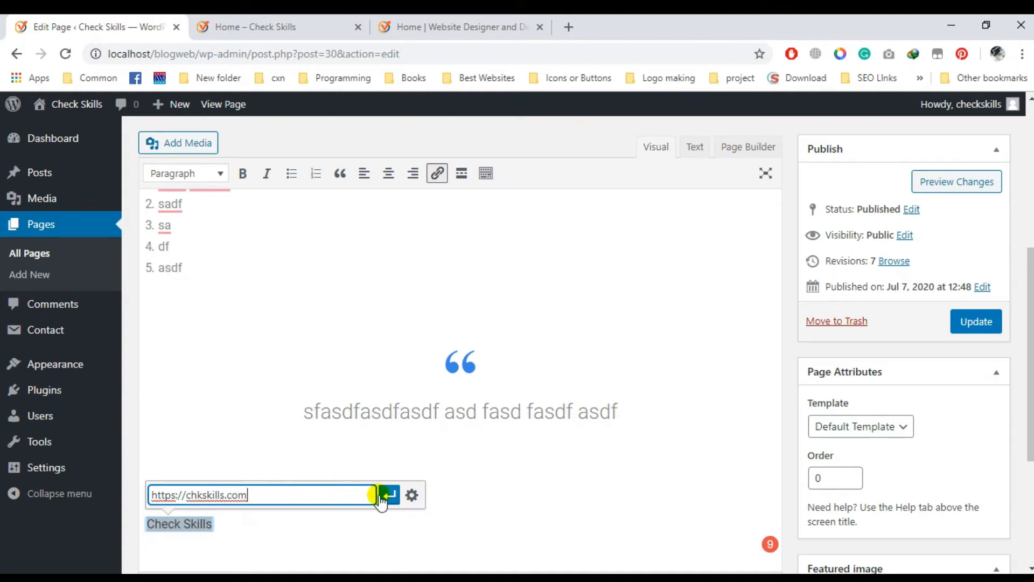
{"action": "left_click", "coordinate": [389, 495]}
{"action": "left_click", "coordinate": [308, 532]}
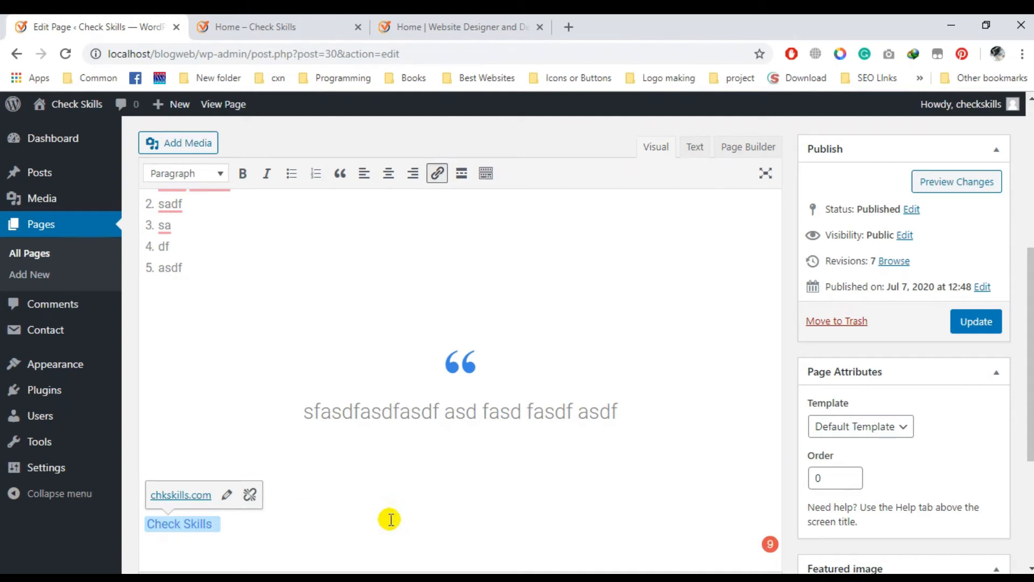
{"action": "key", "text": "Right"}
{"action": "key", "text": "Return"}
Open the "Check Skills" link for editing, leave its address as is, and remove the link from the text.
{"action": "triple_click", "coordinate": [197, 490]}
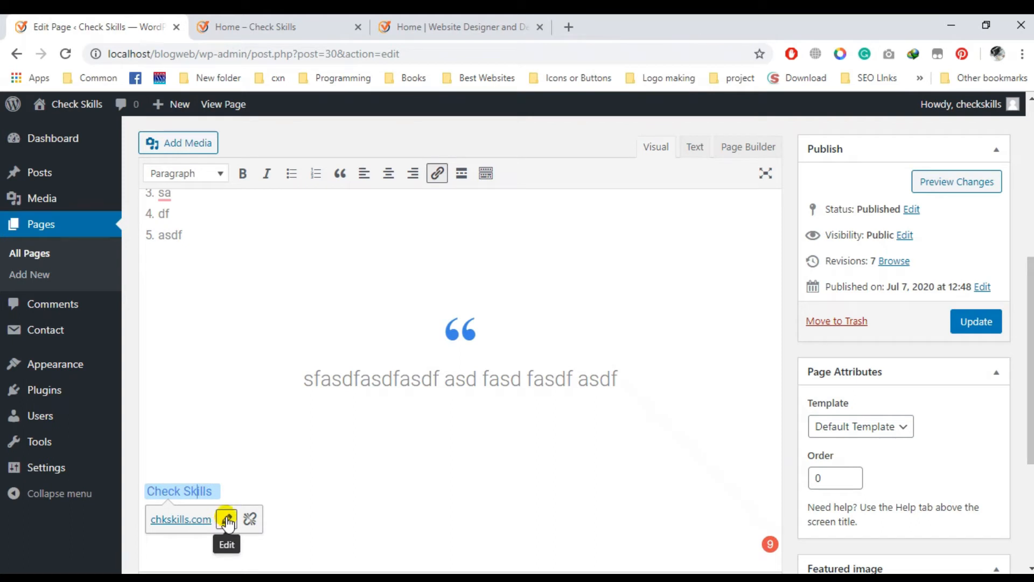
{"action": "left_click", "coordinate": [227, 521]}
{"action": "left_click", "coordinate": [383, 432]}
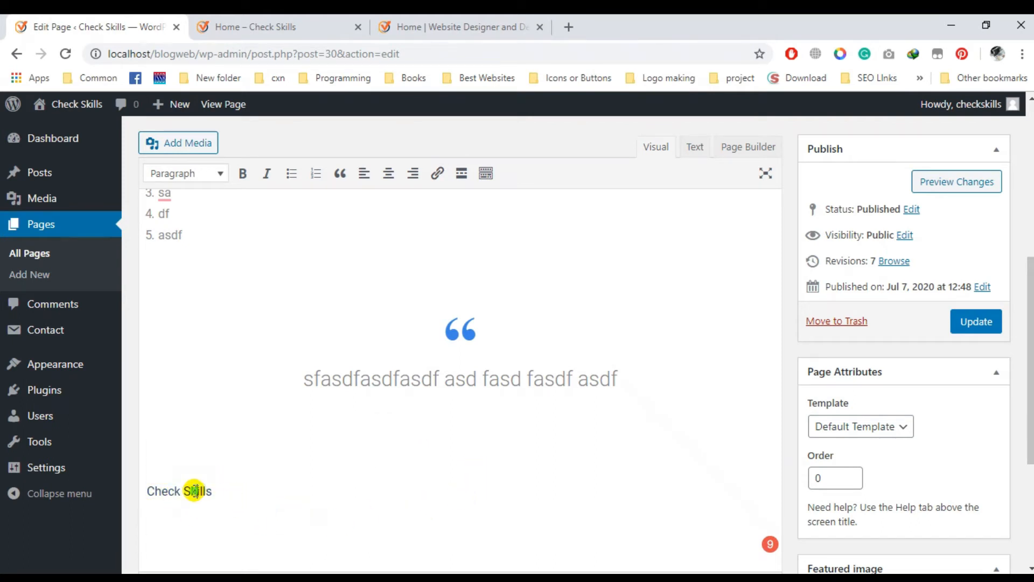
{"action": "triple_click", "coordinate": [195, 491]}
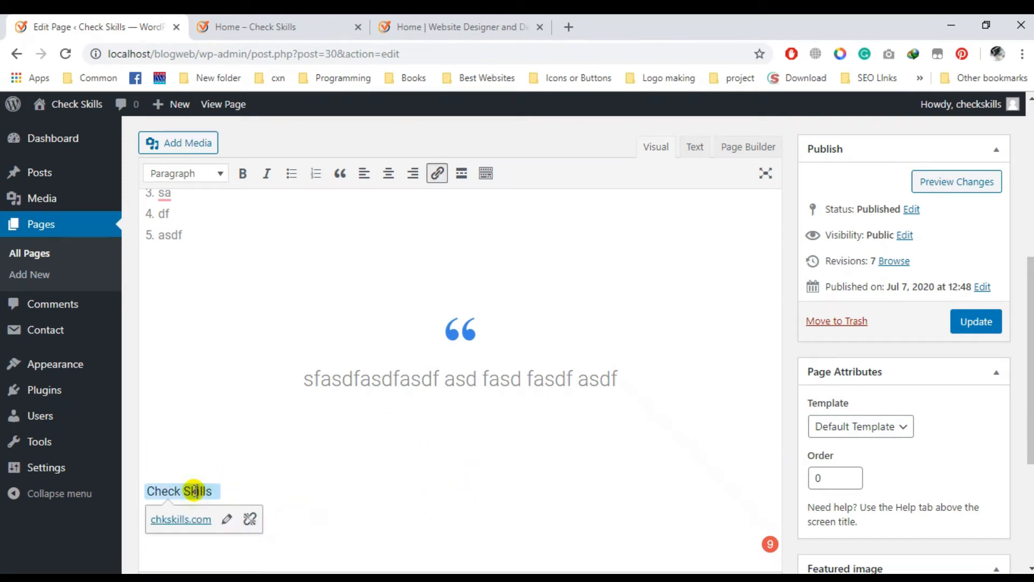
{"action": "left_click", "coordinate": [250, 519]}
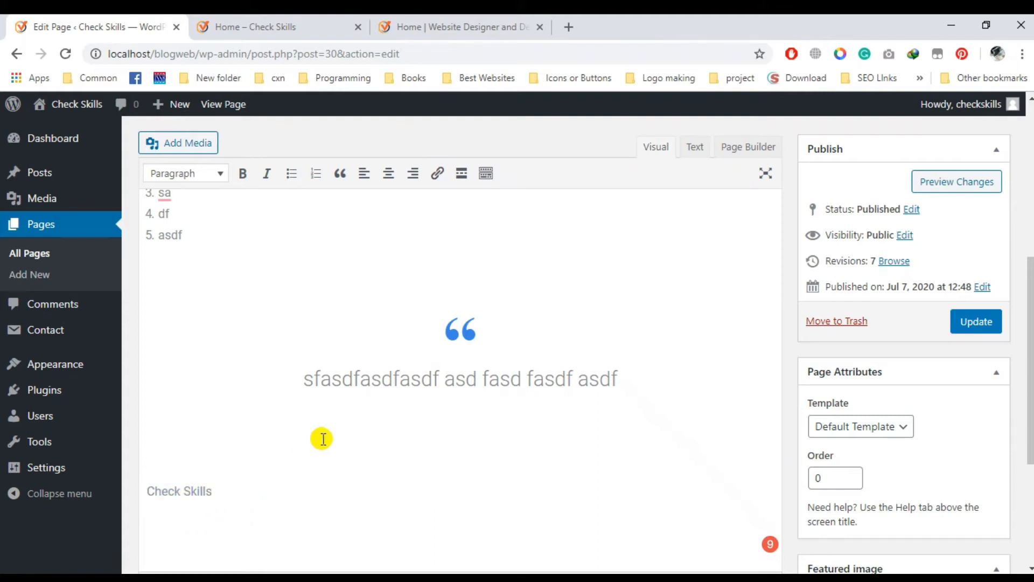
Insert a Read More tag below the "Check Skills" line.
{"action": "scroll", "coordinate": [305, 476], "scroll_direction": "down", "scroll_amount": 1}
{"action": "left_click", "coordinate": [220, 439]}
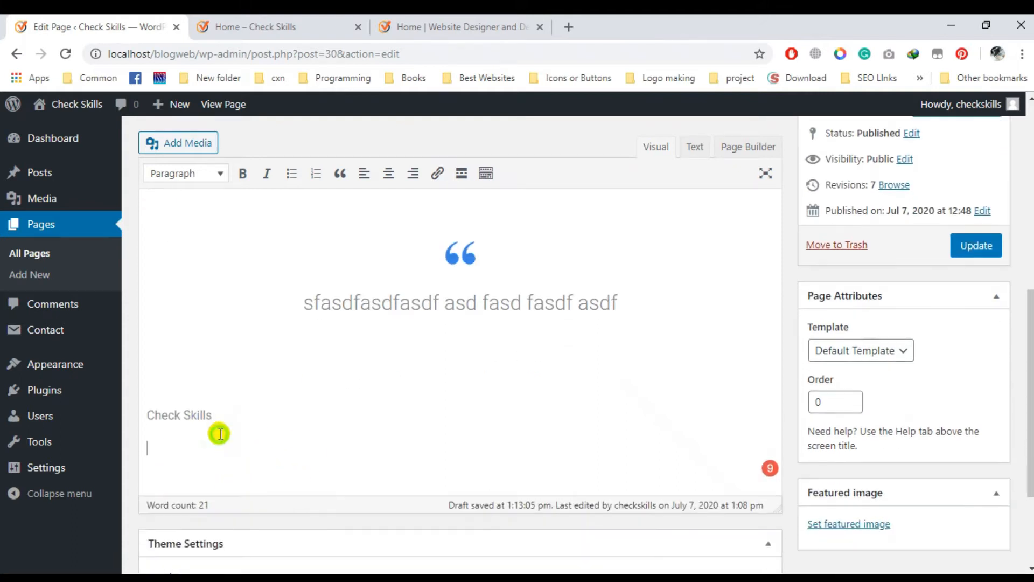
{"action": "scroll", "coordinate": [296, 425], "scroll_direction": "up", "scroll_amount": 2}
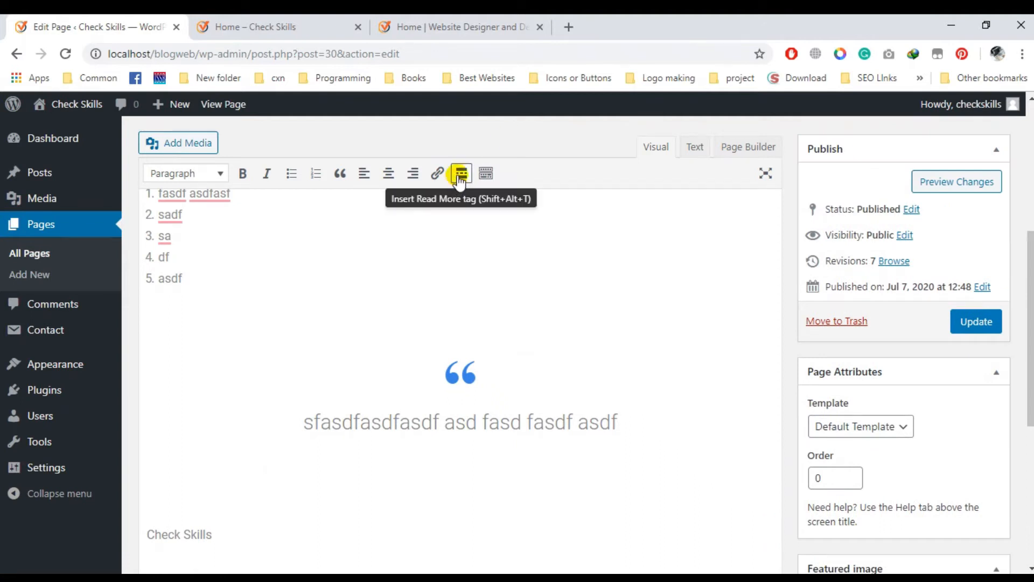
{"action": "scroll", "coordinate": [280, 463], "scroll_direction": "down", "scroll_amount": 1}
{"action": "left_click", "coordinate": [226, 492]}
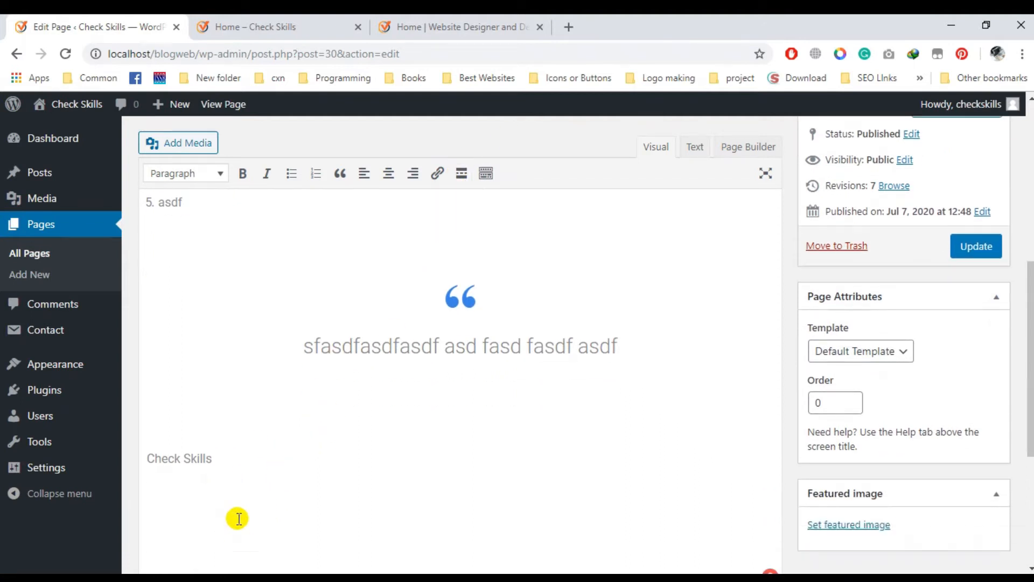
{"action": "left_click", "coordinate": [461, 173]}
{"action": "left_click", "coordinate": [452, 488]}
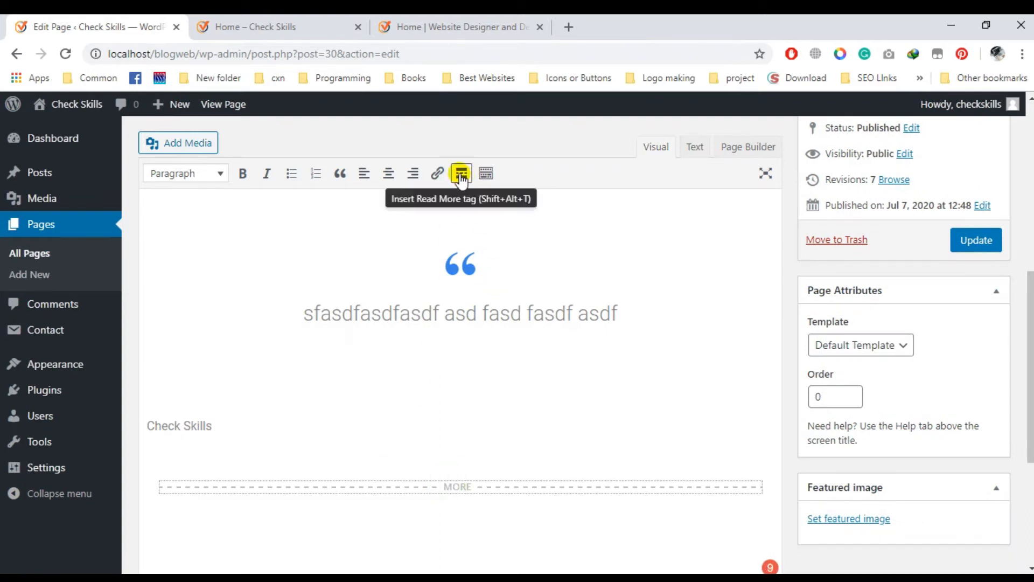
{"action": "left_click", "coordinate": [408, 471]}
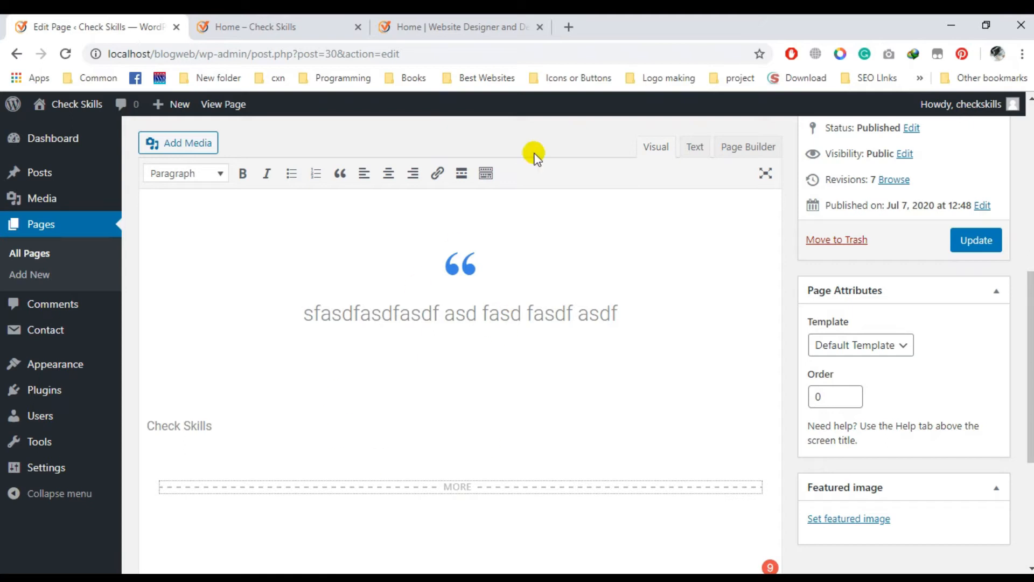
Toggle the editor's second row of formatting tools and leave it shown.
{"action": "left_click", "coordinate": [487, 174]}
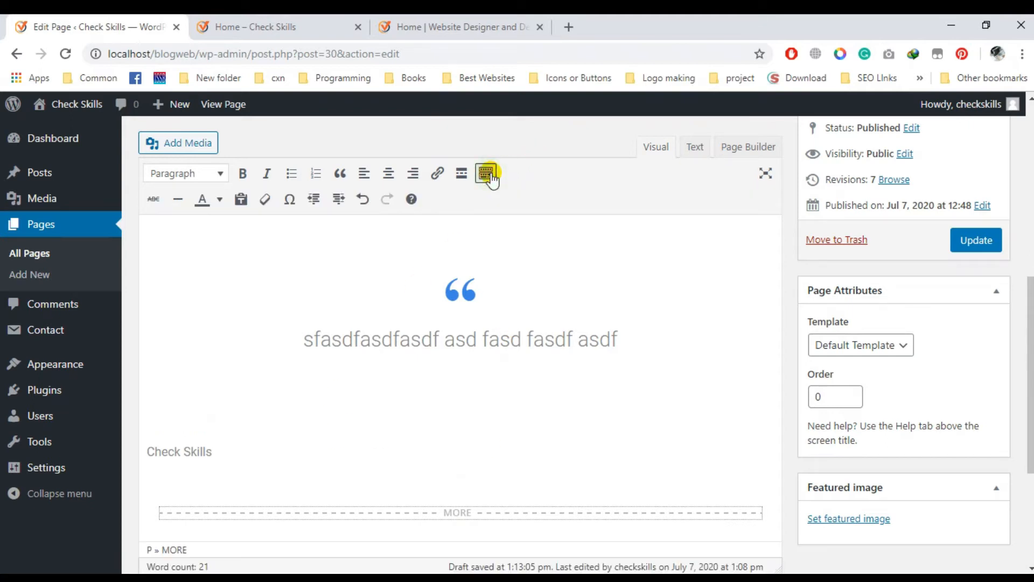
{"action": "left_click", "coordinate": [487, 173]}
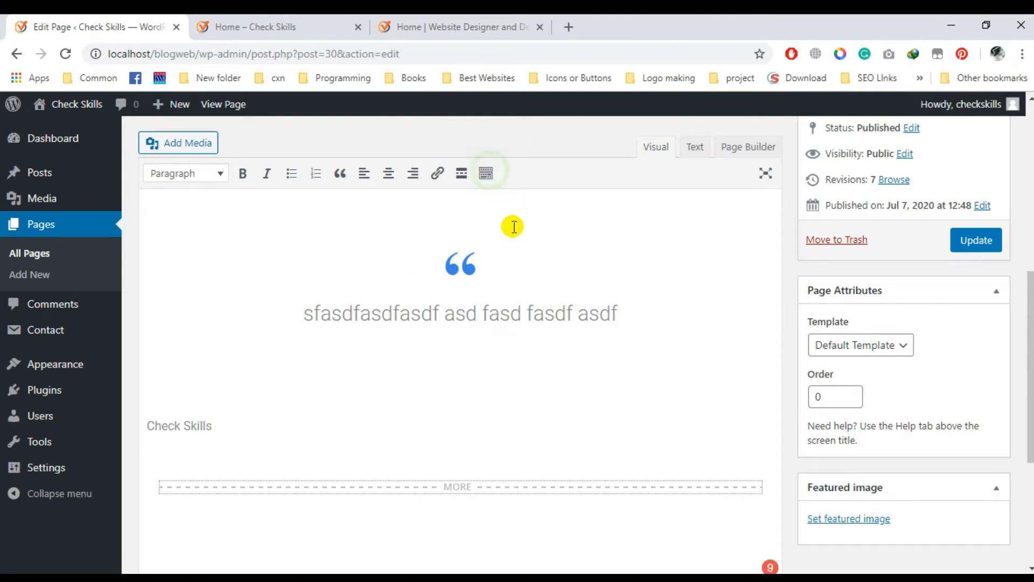
{"action": "left_click", "coordinate": [487, 173]}
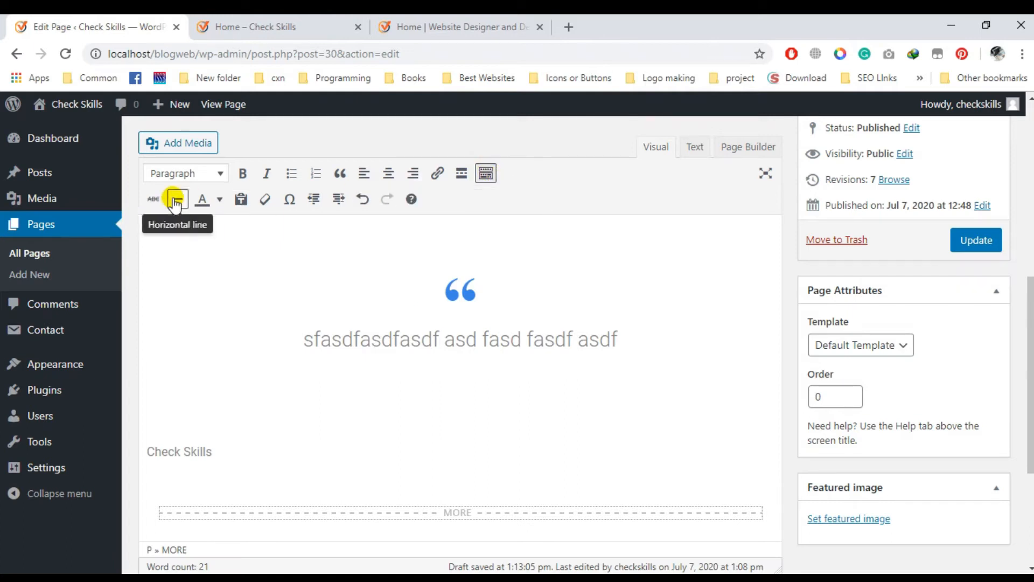
Strike through "asdf asdf" in the paragraph below heading 1.
{"action": "scroll", "coordinate": [307, 231], "scroll_direction": "up", "scroll_amount": 3}
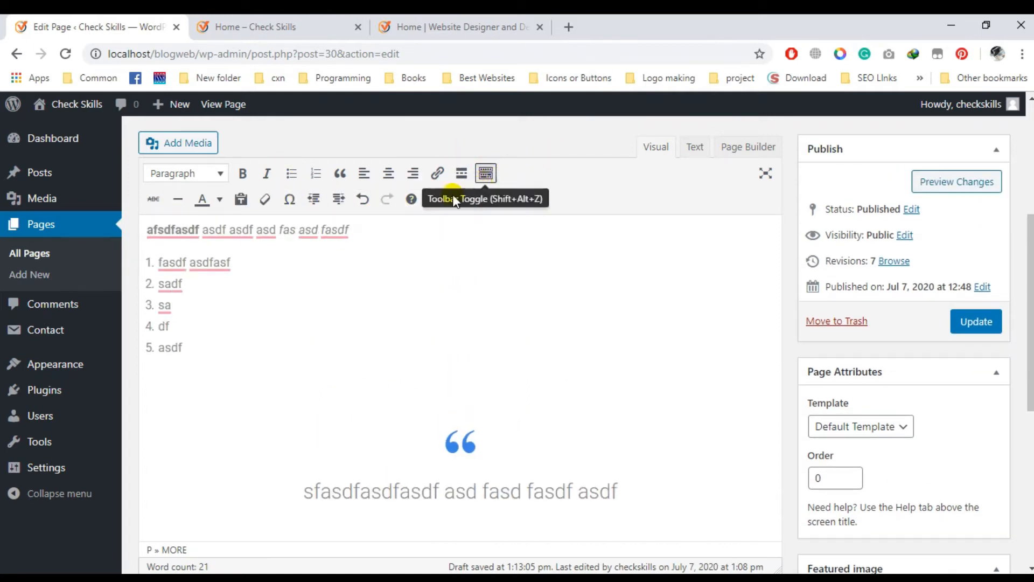
{"action": "scroll", "coordinate": [173, 307], "scroll_direction": "up", "scroll_amount": 3}
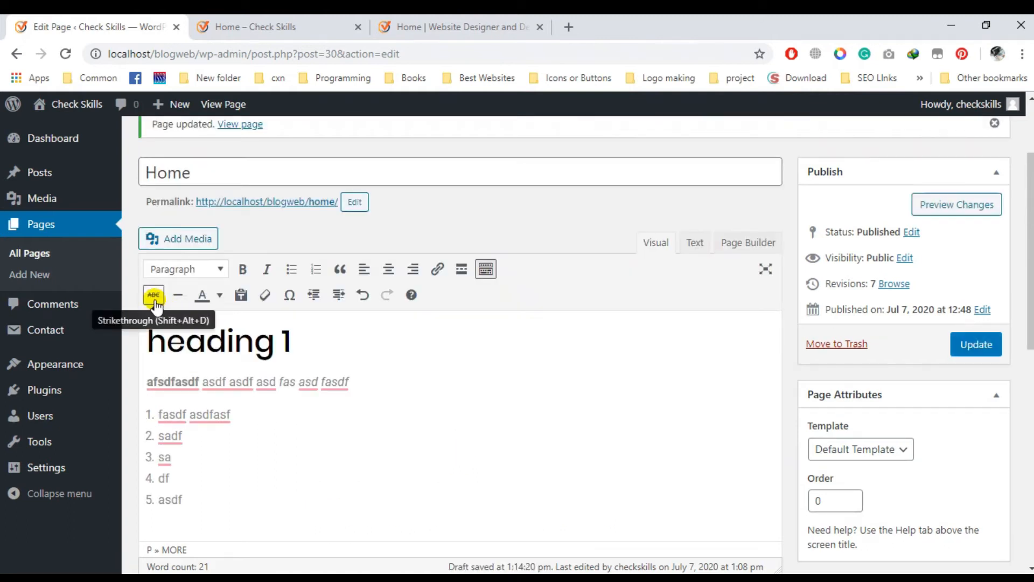
{"action": "mouse_move", "coordinate": [214, 384]}
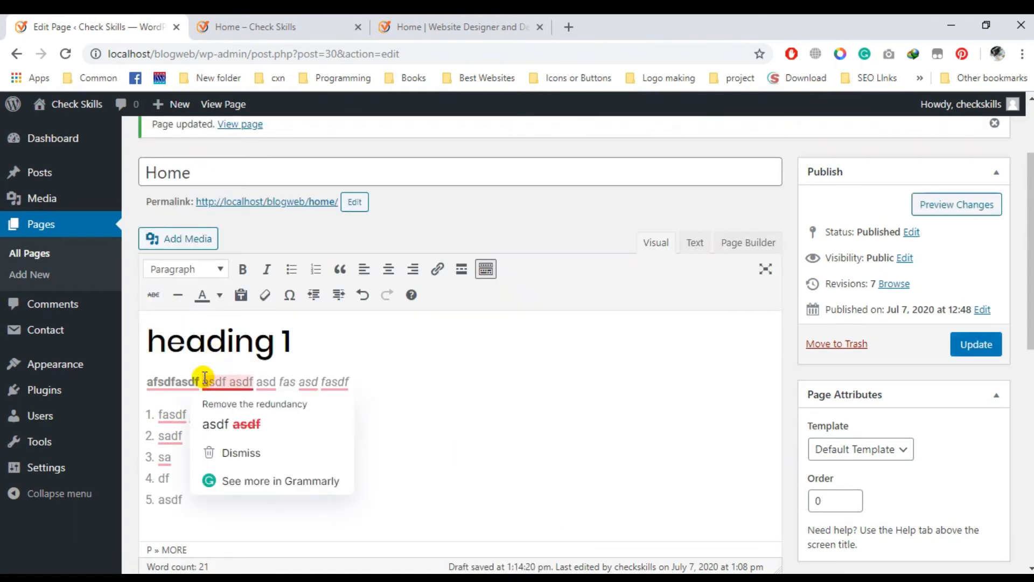
{"action": "left_click_drag", "start_coordinate": [209, 377], "coordinate": [251, 380]}
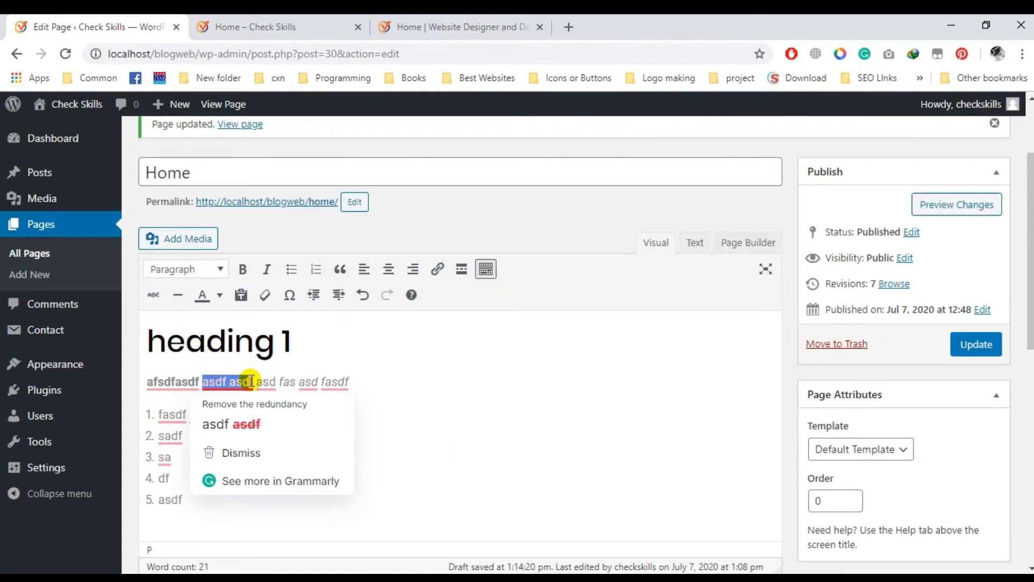
{"action": "left_click", "coordinate": [153, 295]}
{"action": "left_click", "coordinate": [296, 443]}
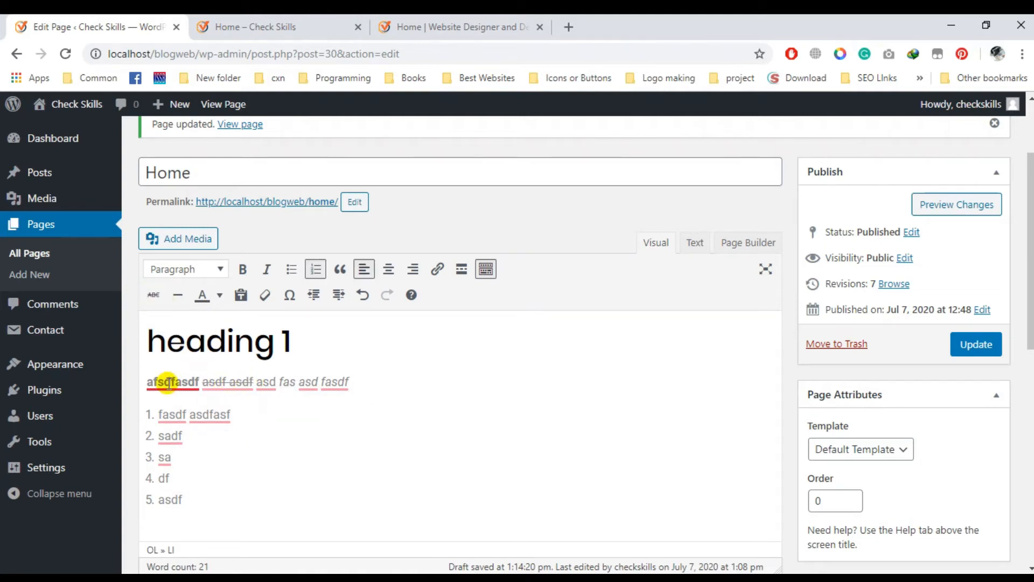
{"action": "left_click", "coordinate": [479, 405]}
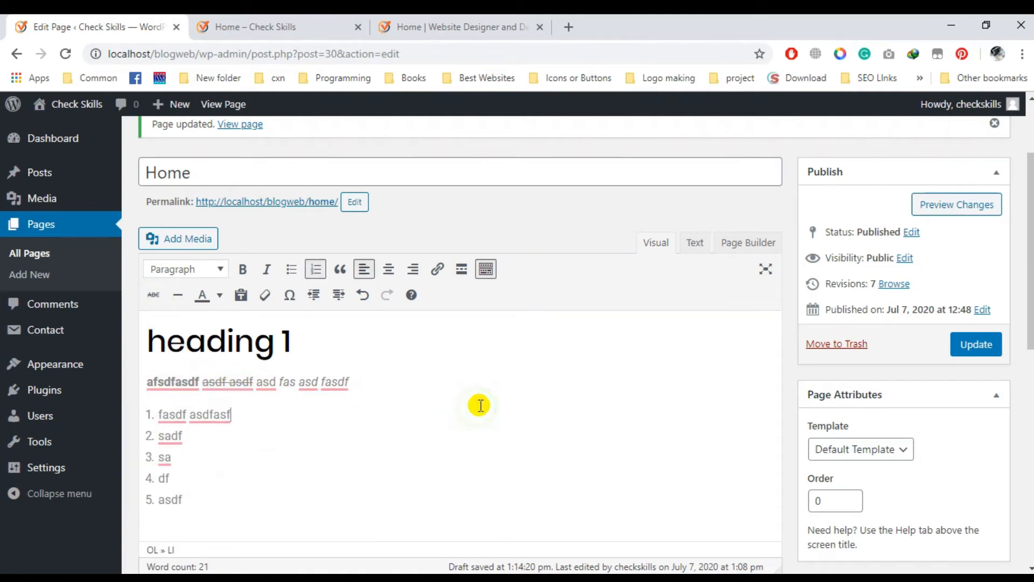
Copy the two website development paragraphs from the open Website Designer page and paste them over the paragraph and numbered list under heading 1.
{"action": "left_click", "coordinate": [517, 27]}
{"action": "scroll", "coordinate": [324, 431], "scroll_direction": "down", "scroll_amount": 3}
{"action": "left_click_drag", "start_coordinate": [349, 493], "coordinate": [131, 284]}
{"action": "key", "text": "ctrl+c"}
{"action": "left_click", "coordinate": [269, 22]}
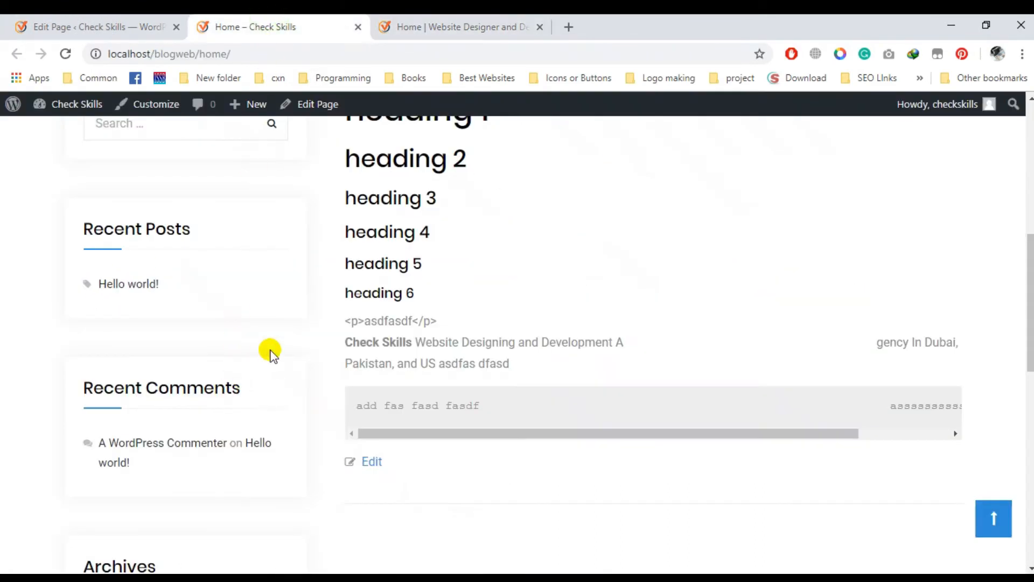
{"action": "left_click", "coordinate": [132, 22]}
{"action": "left_click_drag", "start_coordinate": [252, 495], "coordinate": [135, 397]}
{"action": "key", "text": "ctrl+v"}
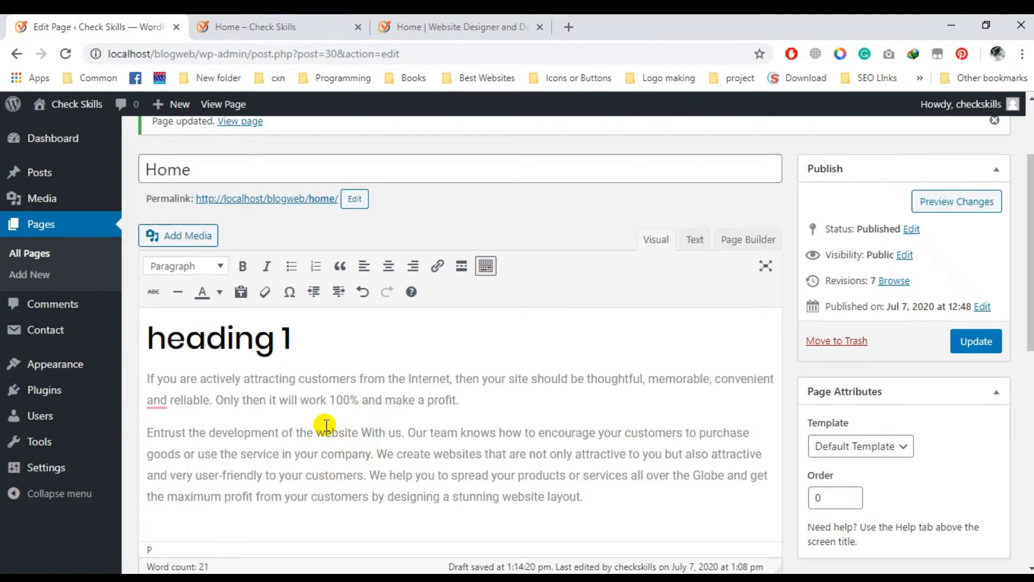
Strike through the "development of the website With us. Our team" passage in the second paragraph.
{"action": "left_click_drag", "start_coordinate": [202, 427], "coordinate": [474, 432]}
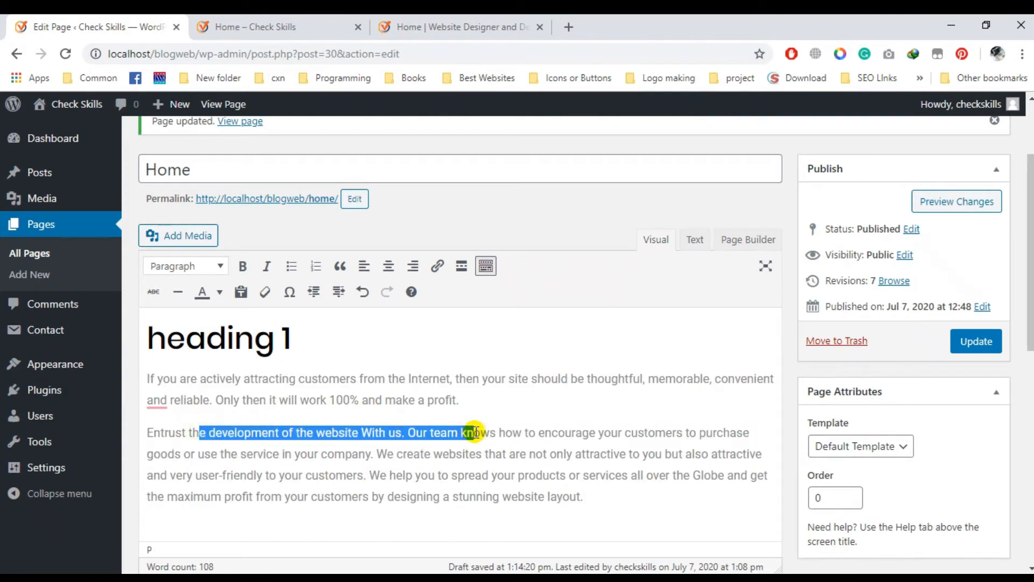
{"action": "left_click", "coordinate": [153, 291]}
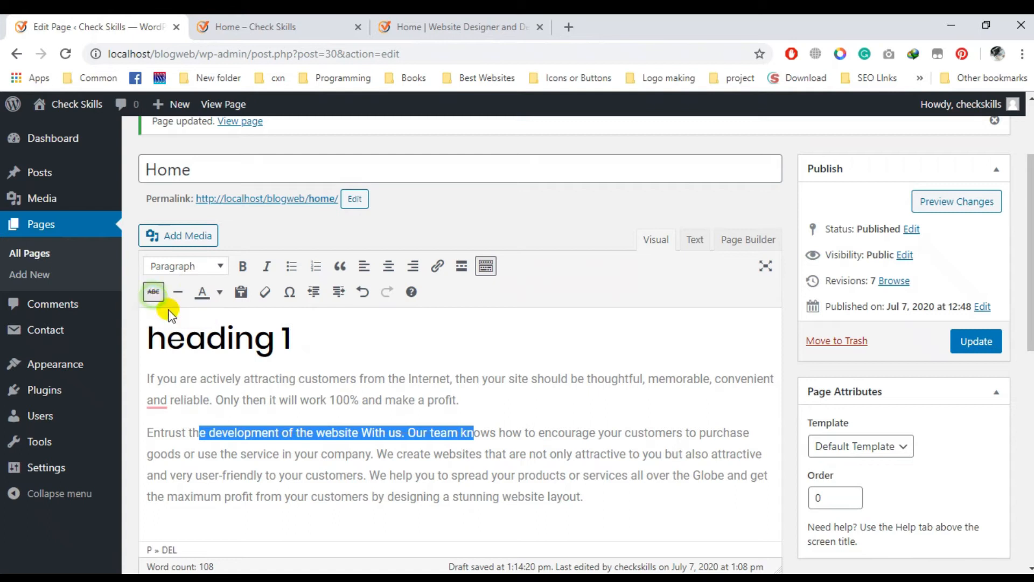
{"action": "left_click", "coordinate": [321, 454]}
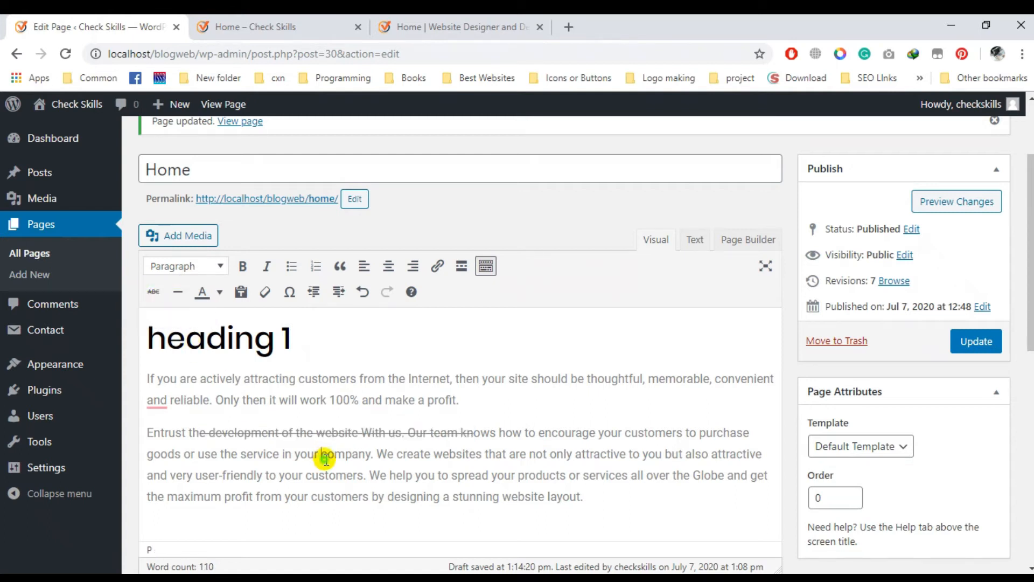
Insert a horizontal line in the blank space between the second paragraph and the blockquote.
{"action": "scroll", "coordinate": [326, 455], "scroll_direction": "down", "scroll_amount": 3}
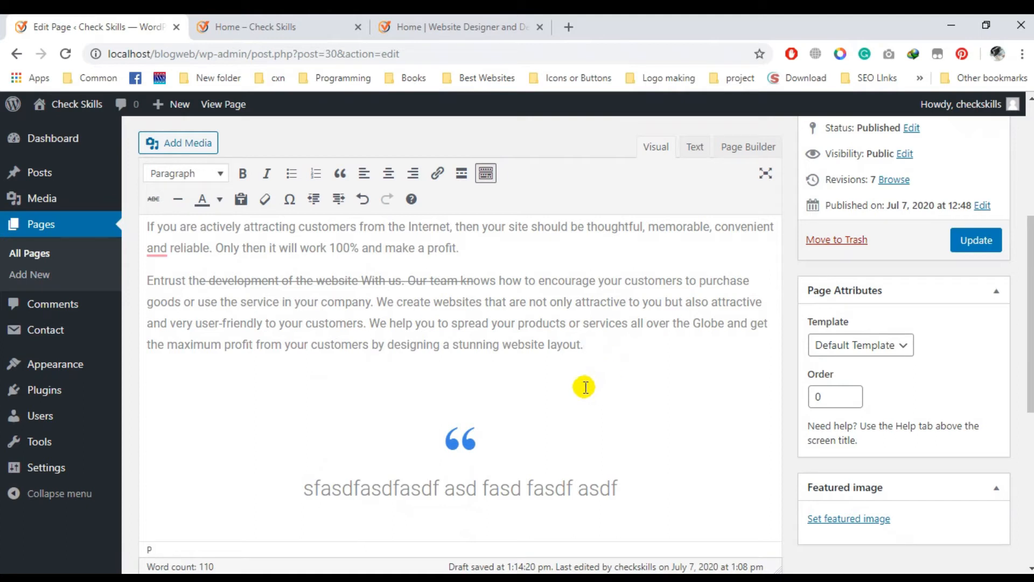
{"action": "scroll", "coordinate": [585, 386], "scroll_direction": "down", "scroll_amount": 2}
{"action": "left_click", "coordinate": [177, 199]}
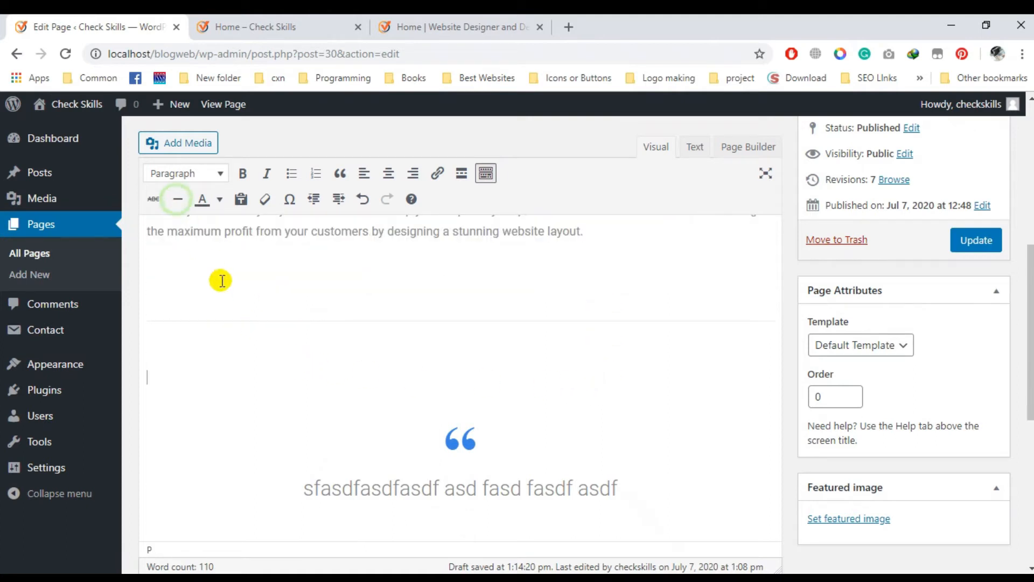
{"action": "scroll", "coordinate": [404, 381], "scroll_direction": "up", "scroll_amount": 5}
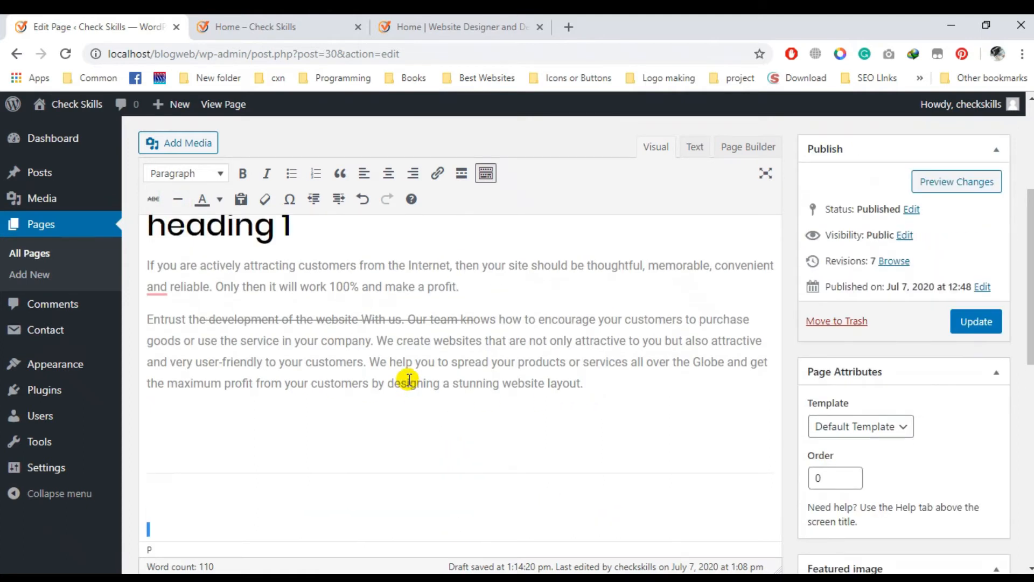
{"action": "scroll", "coordinate": [241, 291], "scroll_direction": "down", "scroll_amount": 2}
{"action": "scroll", "coordinate": [215, 224], "scroll_direction": "up", "scroll_amount": 3}
{"action": "scroll", "coordinate": [420, 518], "scroll_direction": "down", "scroll_amount": 2}
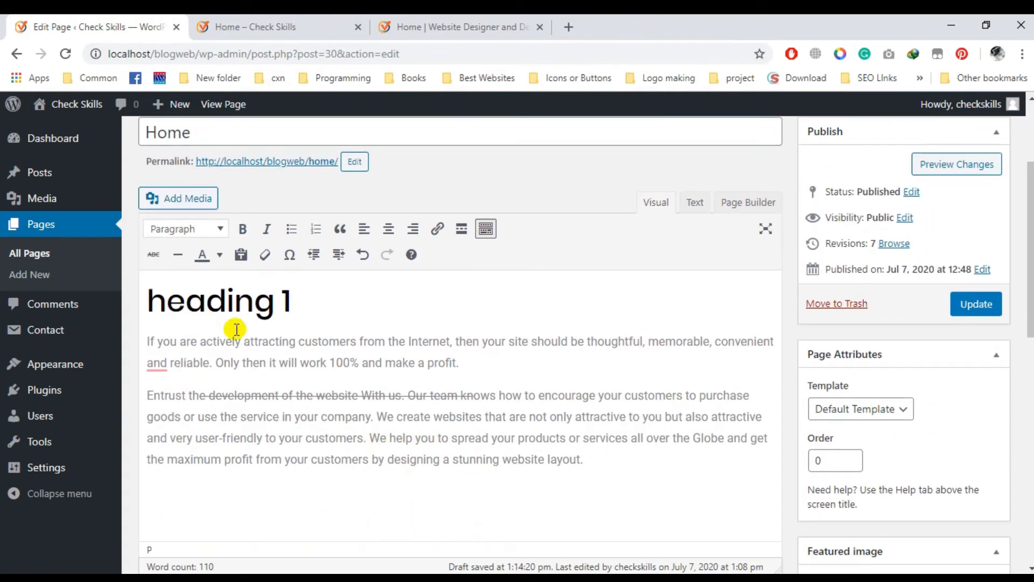
Color the heading 1 text bright green.
{"action": "triple_click", "coordinate": [212, 300]}
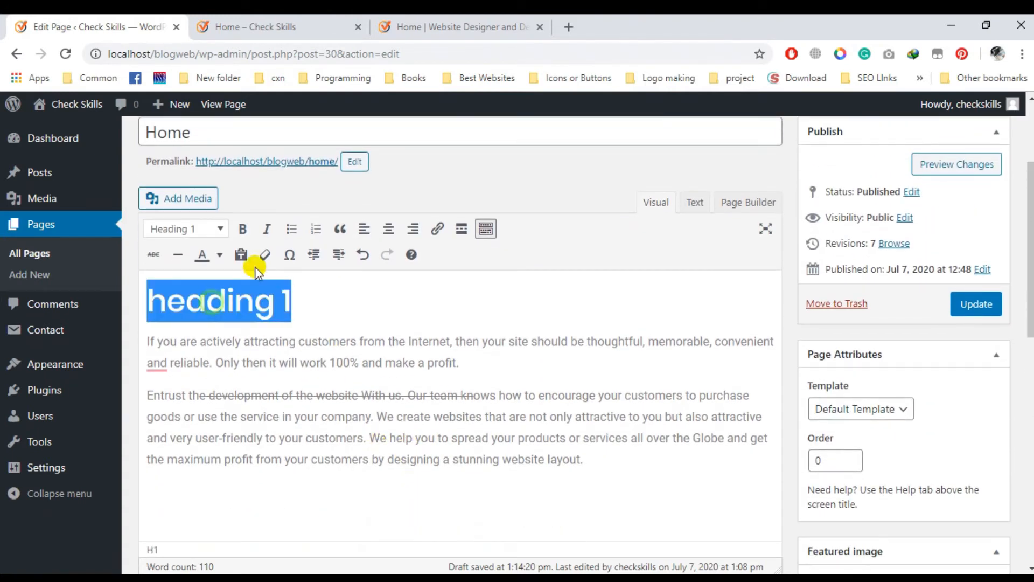
{"action": "left_click", "coordinate": [220, 256]}
{"action": "left_click", "coordinate": [203, 320]}
Color the word "in" before "your company" in the second paragraph orange.
{"action": "left_click", "coordinate": [285, 459]}
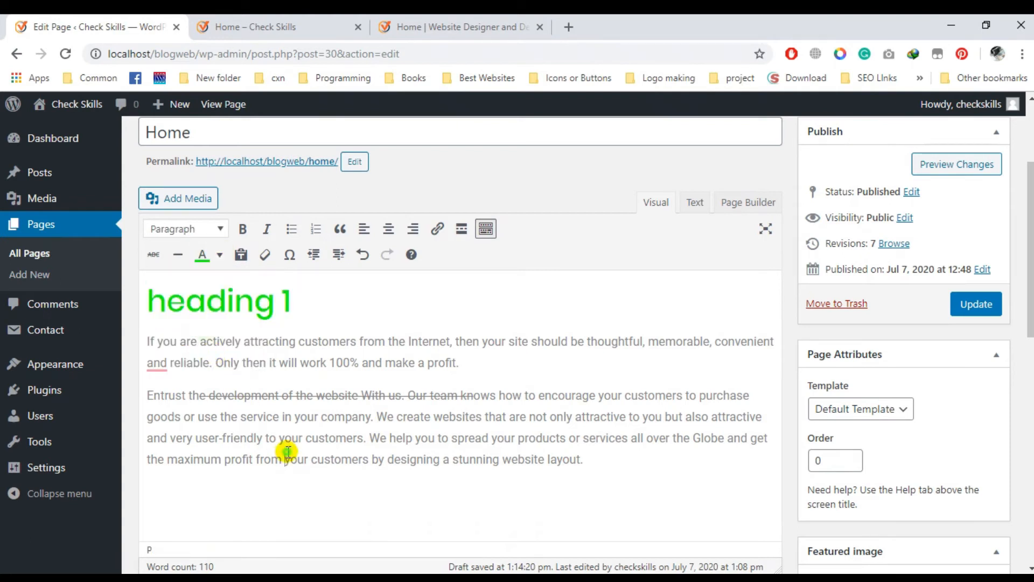
{"action": "left_click", "coordinate": [219, 254]}
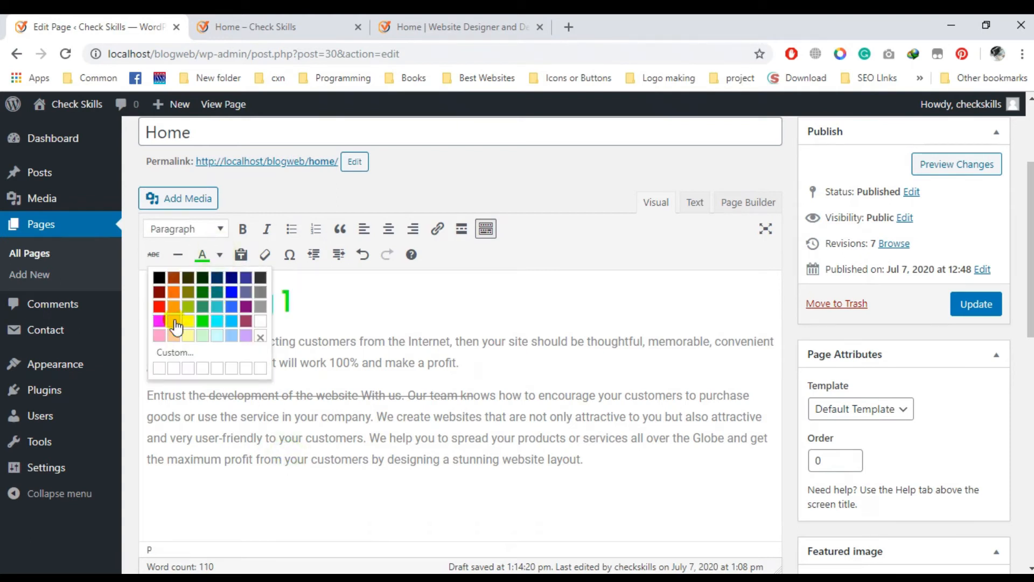
{"action": "left_click", "coordinate": [180, 305]}
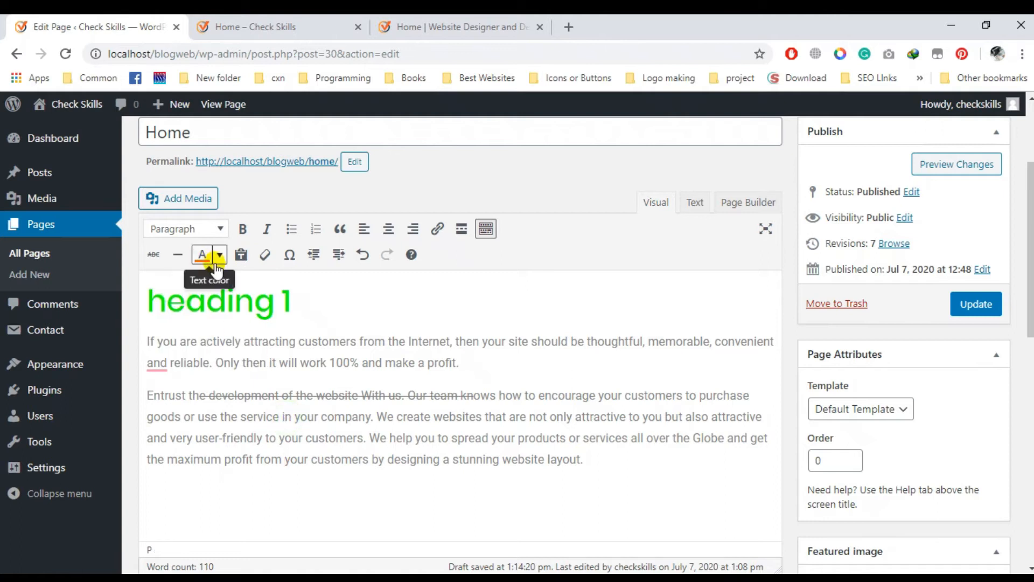
{"action": "left_click", "coordinate": [202, 258]}
Change the heading 1 text color to dark teal.
{"action": "left_click", "coordinate": [228, 299]}
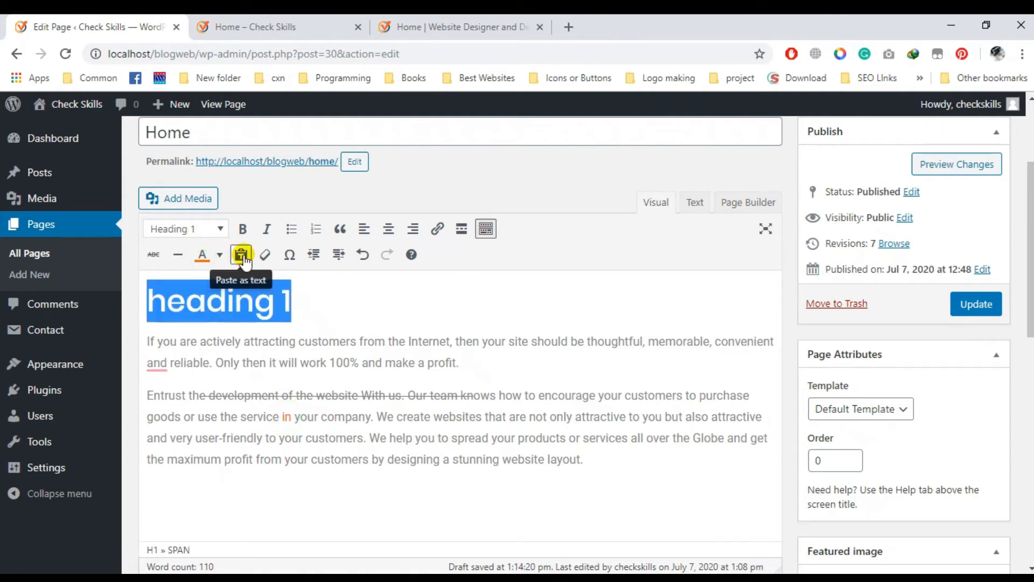
{"action": "left_click", "coordinate": [220, 254]}
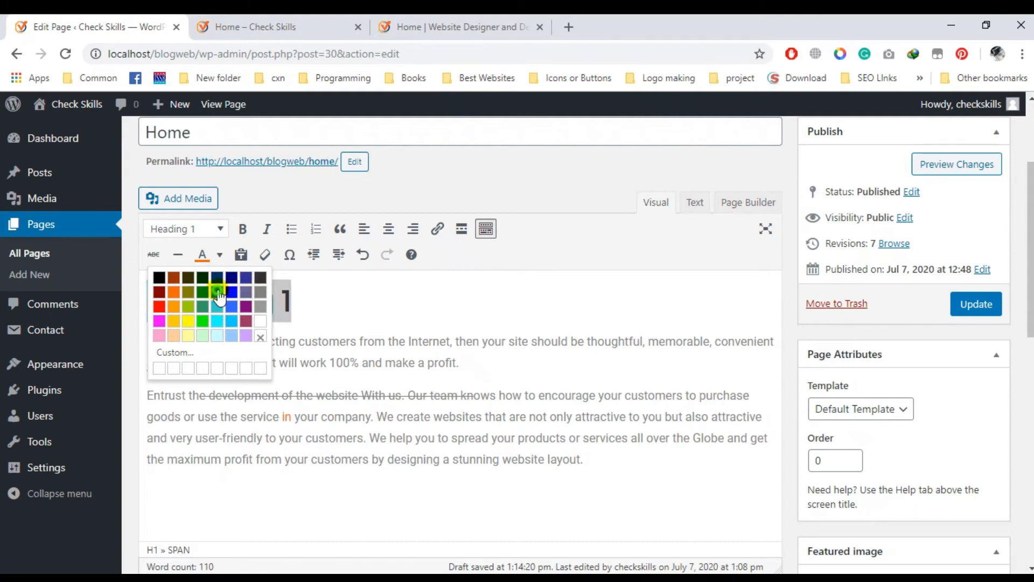
{"action": "left_click", "coordinate": [232, 295]}
{"action": "left_click", "coordinate": [561, 463]}
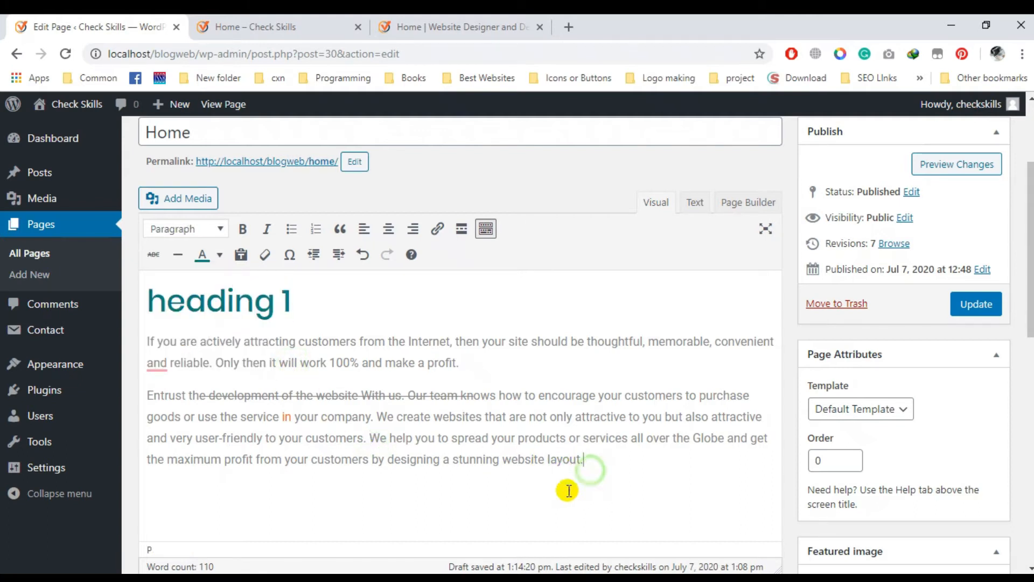
Clear the formatting from the second paragraph's text, removing its strikethrough and orange color.
{"action": "scroll", "coordinate": [377, 425], "scroll_direction": "down", "scroll_amount": 1}
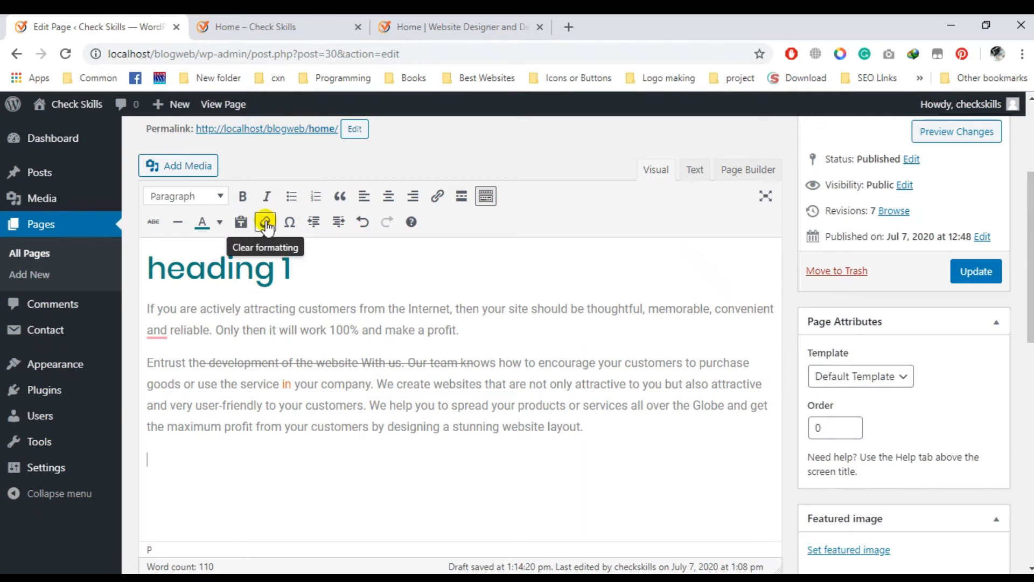
{"action": "left_click_drag", "start_coordinate": [623, 490], "coordinate": [168, 363]}
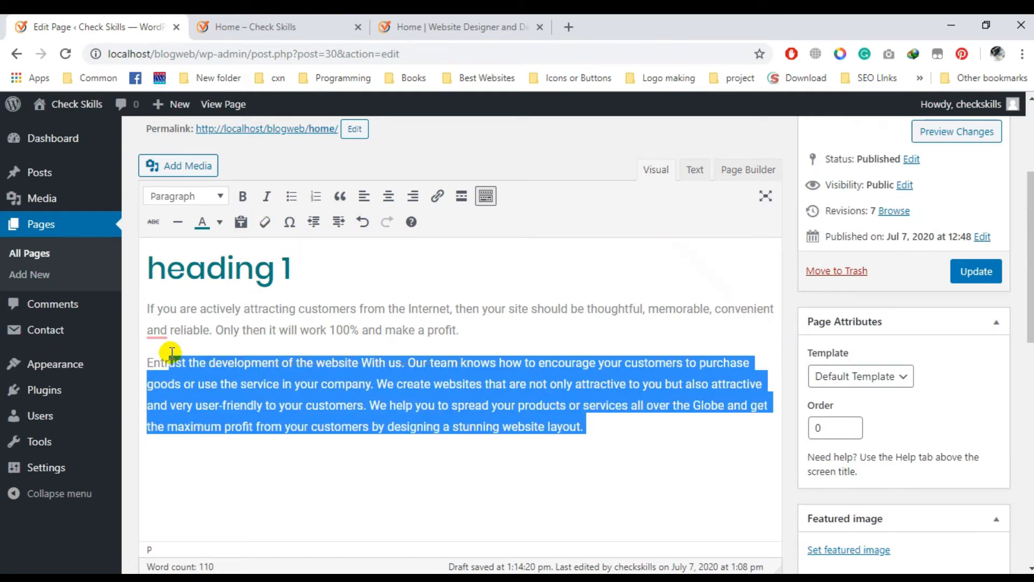
{"action": "left_click", "coordinate": [241, 223]}
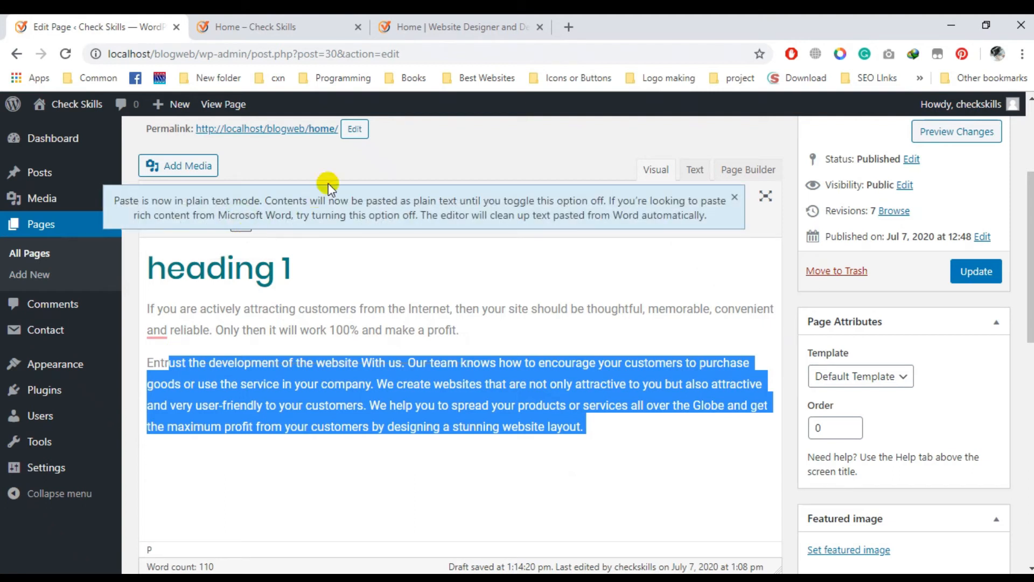
{"action": "left_click", "coordinate": [734, 200]}
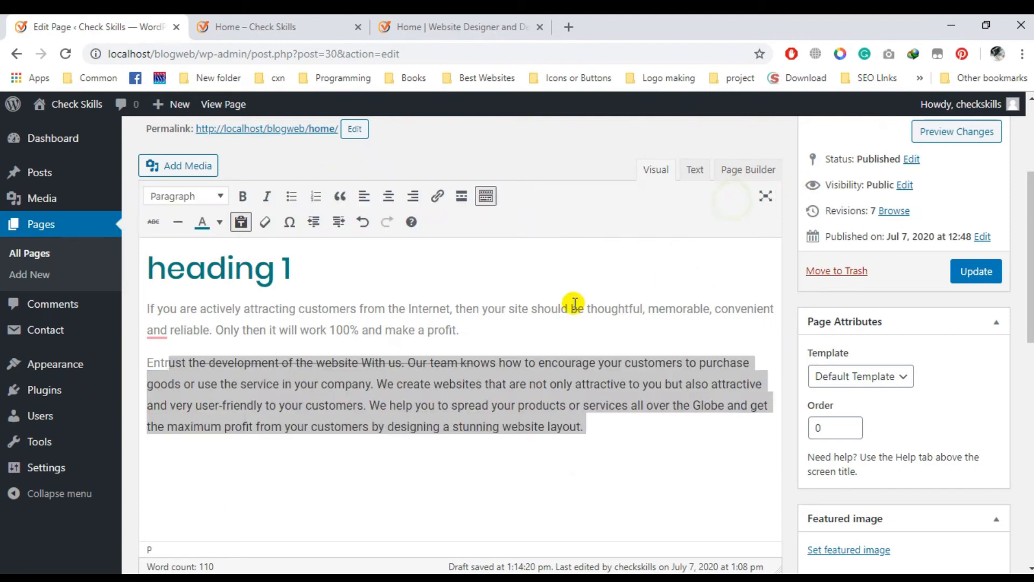
{"action": "left_click", "coordinate": [261, 222]}
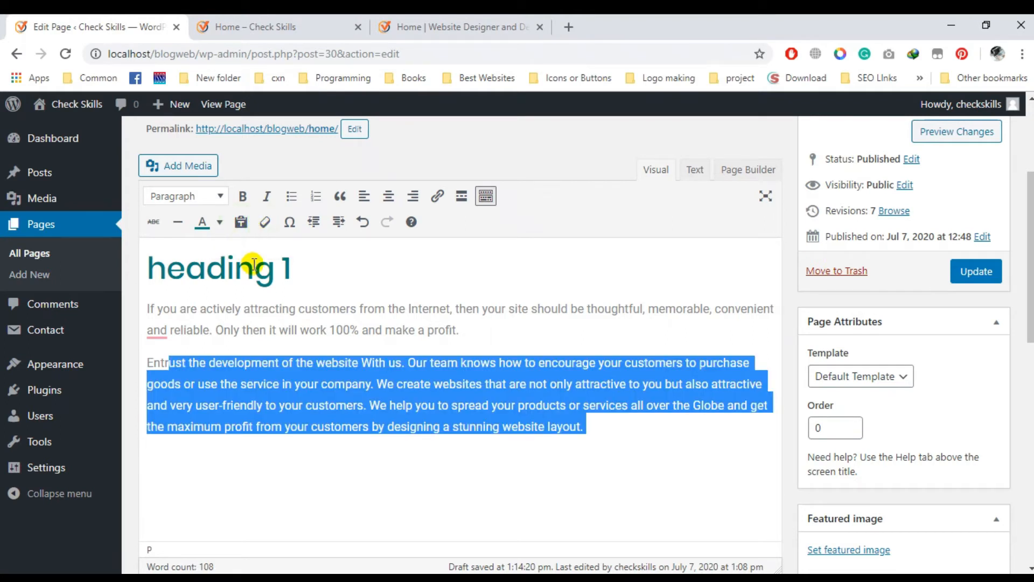
{"action": "left_click", "coordinate": [323, 422]}
{"action": "left_click_drag", "start_coordinate": [654, 420], "coordinate": [126, 308]}
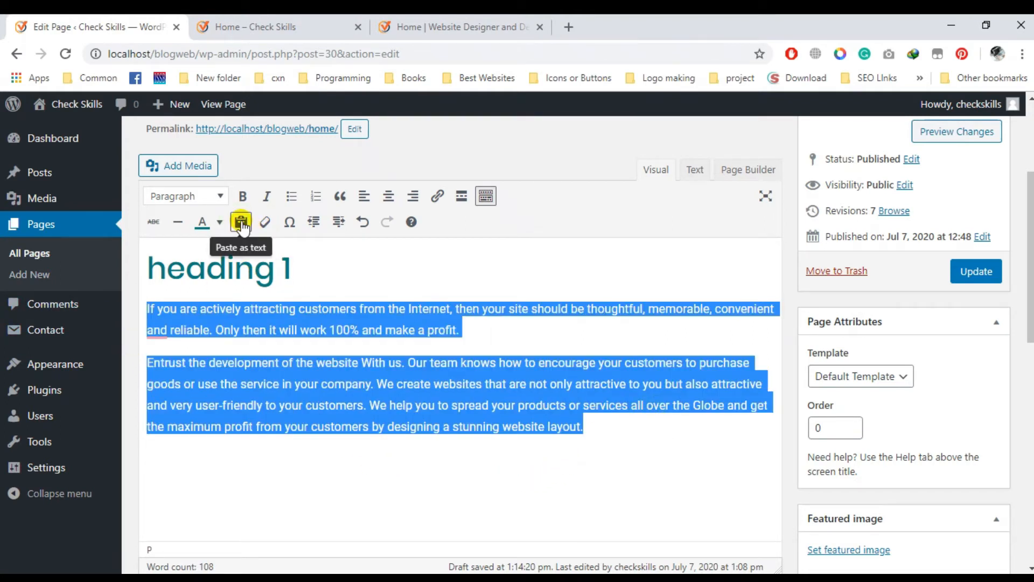
{"action": "left_click", "coordinate": [331, 350]}
{"action": "scroll", "coordinate": [323, 399], "scroll_direction": "up", "scroll_amount": 2}
{"action": "scroll", "coordinate": [300, 330], "scroll_direction": "down", "scroll_amount": 2}
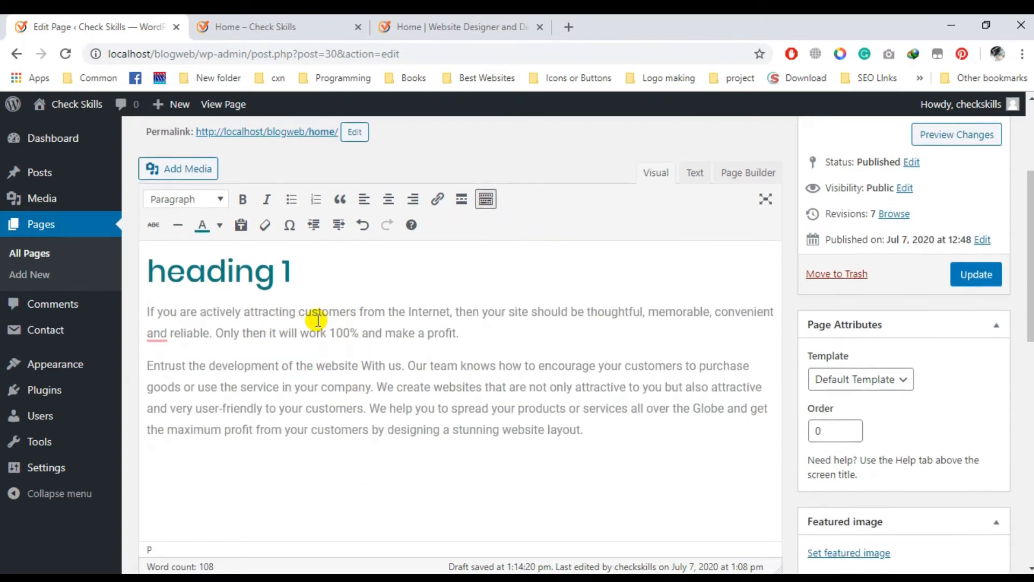
Copy the "Check Skills Website Designing and Development Agency" heading from the chkskills.com page and paste it with formatting below the second paragraph.
{"action": "left_click", "coordinate": [468, 22]}
{"action": "scroll", "coordinate": [247, 388], "scroll_direction": "up", "scroll_amount": 3}
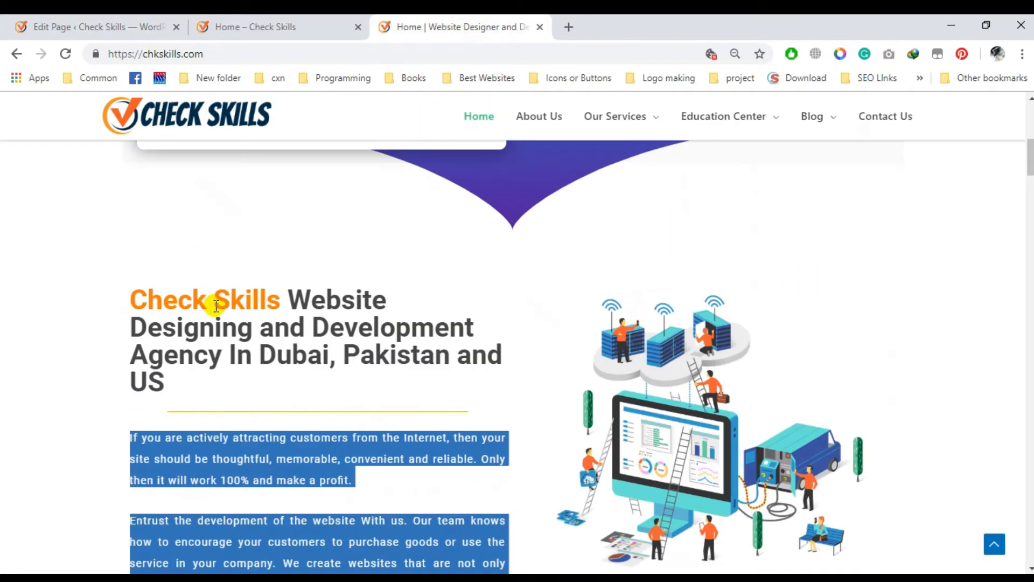
{"action": "triple_click", "coordinate": [263, 322]}
{"action": "key", "text": "ctrl+c"}
{"action": "left_click", "coordinate": [281, 33]}
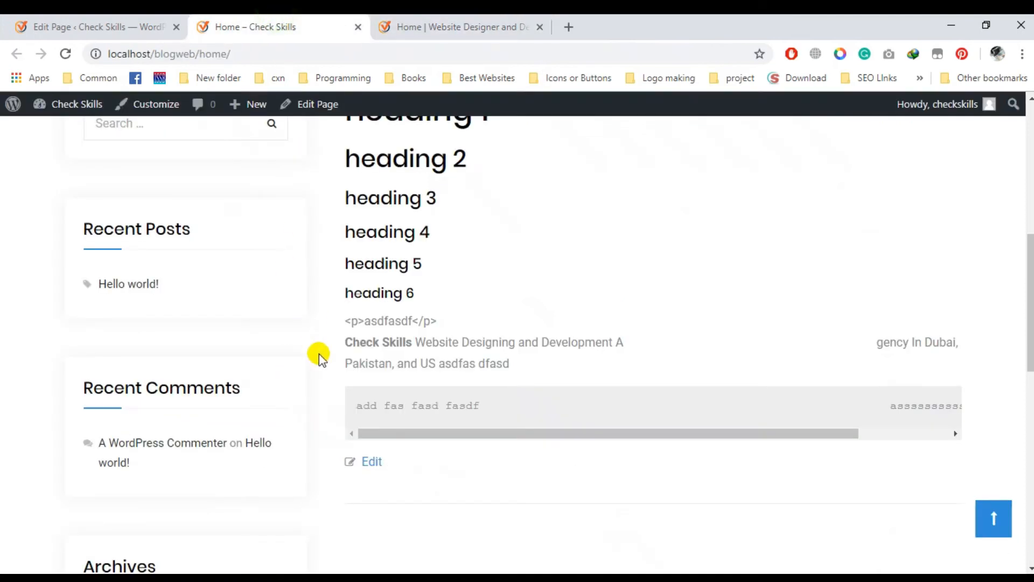
{"action": "left_click", "coordinate": [119, 30]}
{"action": "scroll", "coordinate": [254, 346], "scroll_direction": "down", "scroll_amount": 2}
{"action": "left_click", "coordinate": [270, 394]}
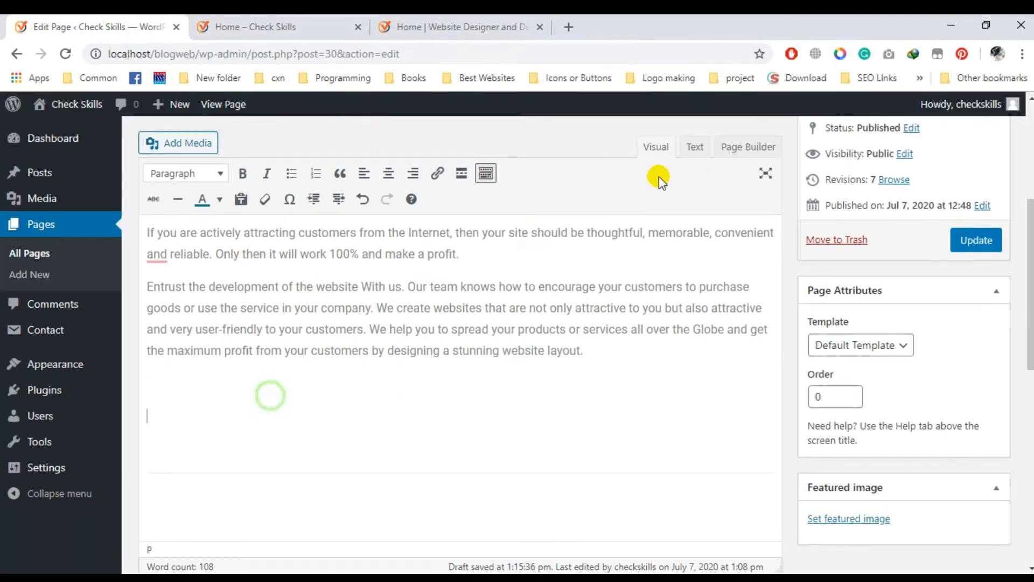
{"action": "key", "text": "ctrl+v"}
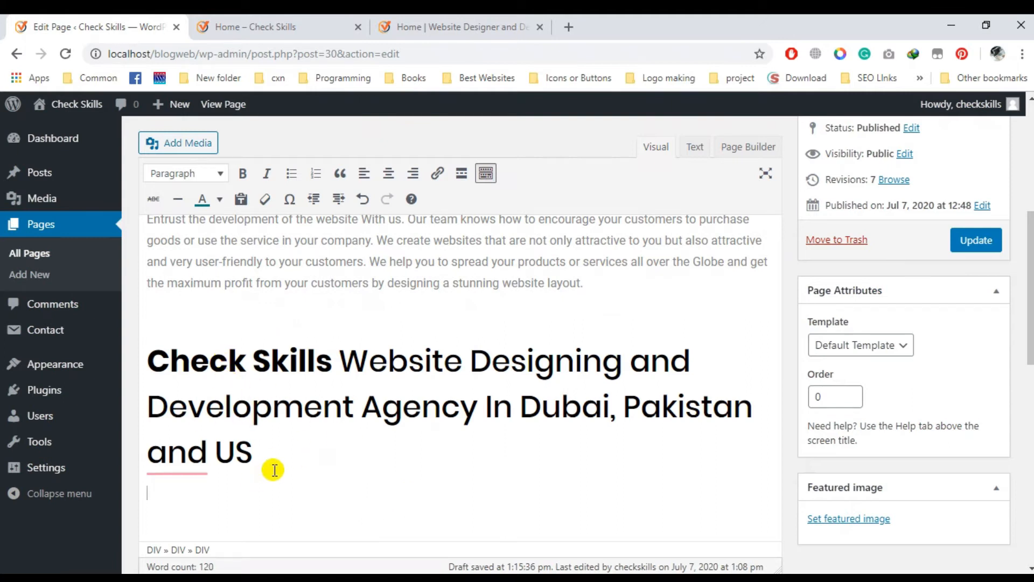
Undo the formatted paste and try pasting the copied heading as plain text in the same spot, undoing each attempt.
{"action": "key", "text": "ctrl+z"}
{"action": "left_click", "coordinate": [243, 203]}
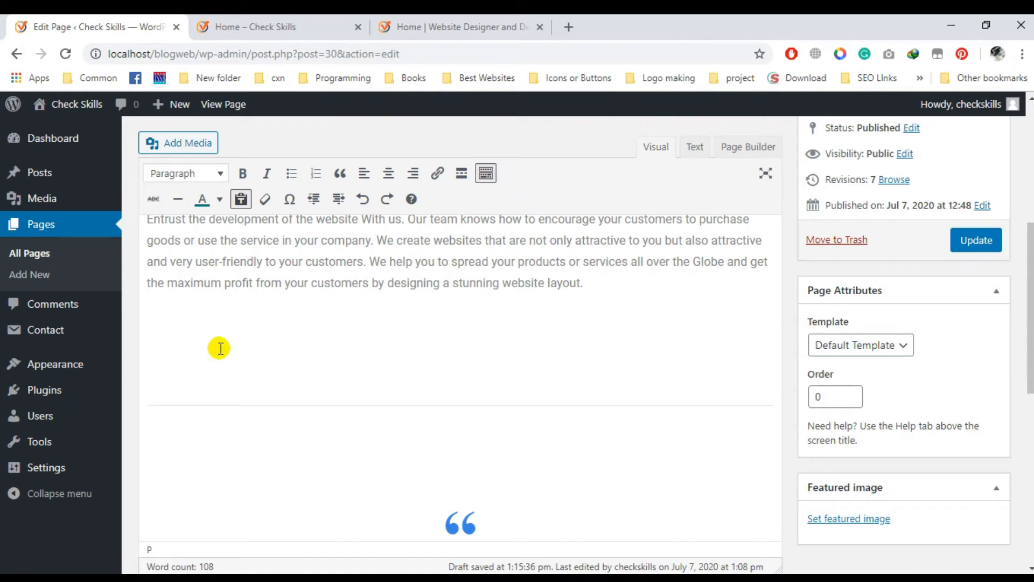
{"action": "key", "text": "ctrl+v"}
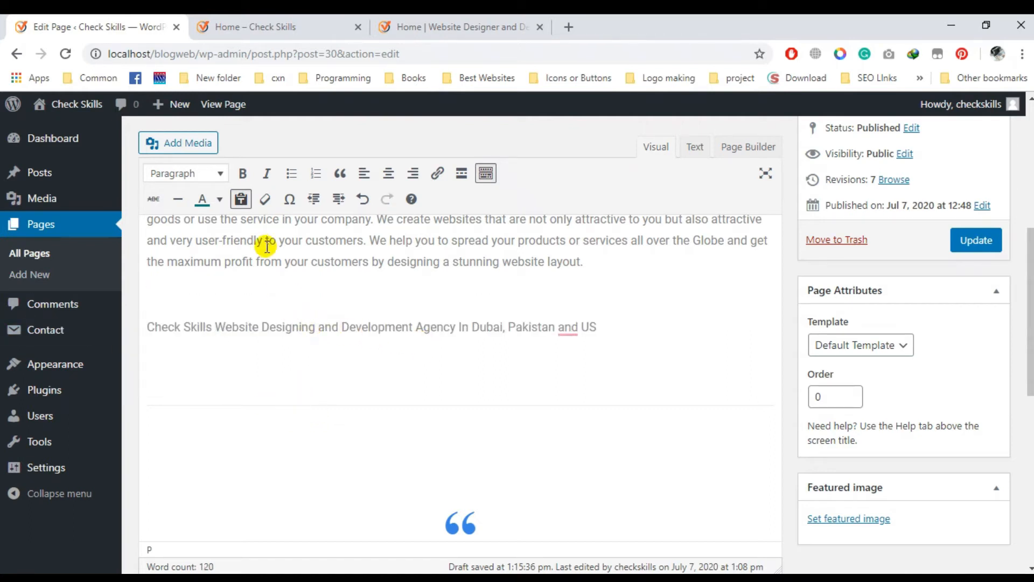
{"action": "key", "text": "ctrl+z"}
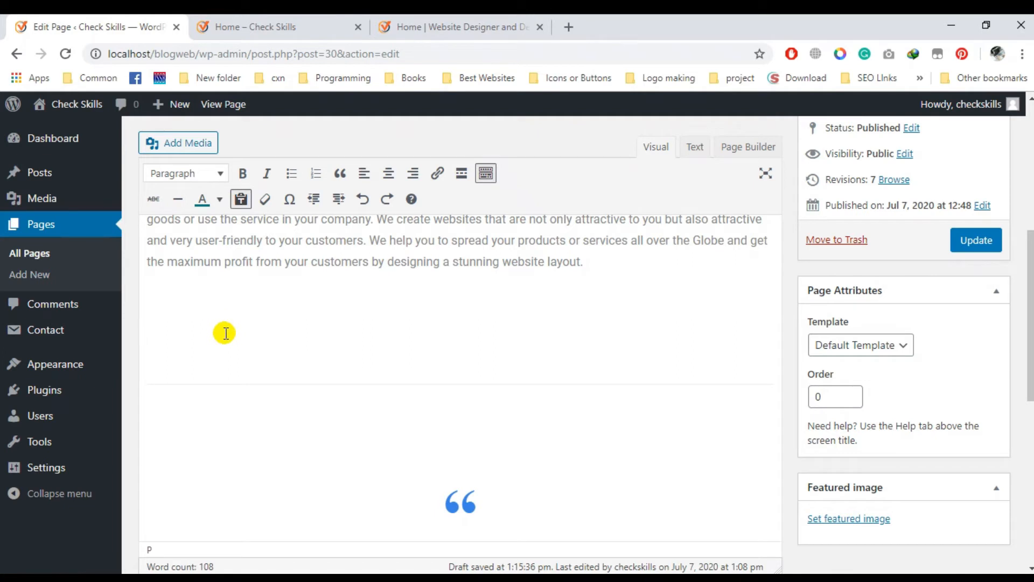
{"action": "type", "text": "Check Skills Website Designing and Development Agency In Dubai, Pakistan and US"}
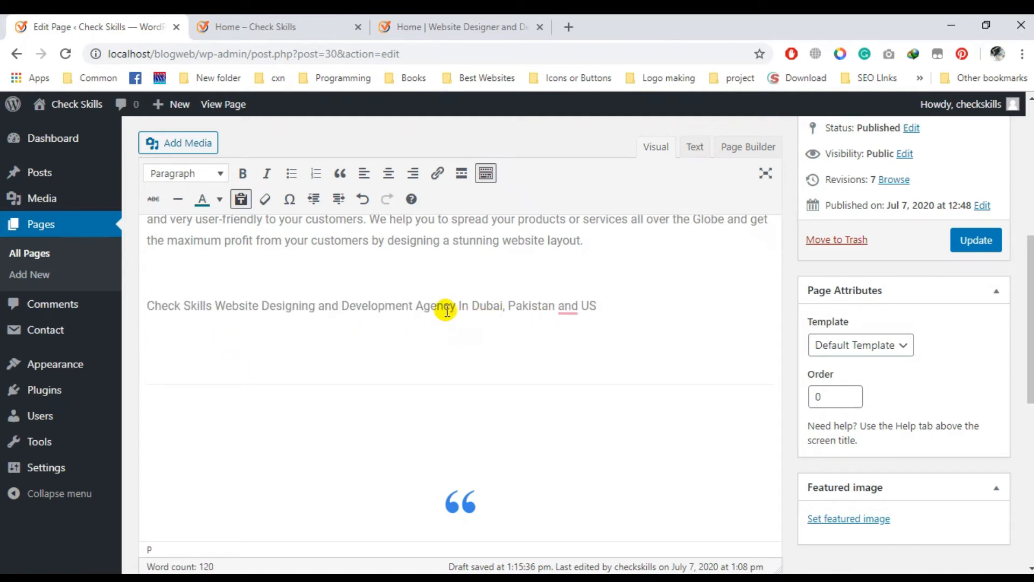
{"action": "key", "text": "ctrl+z"}
Turn off plain-text pasting and paste the copied agency heading with its original formatting below the second paragraph.
{"action": "left_click", "coordinate": [241, 199]}
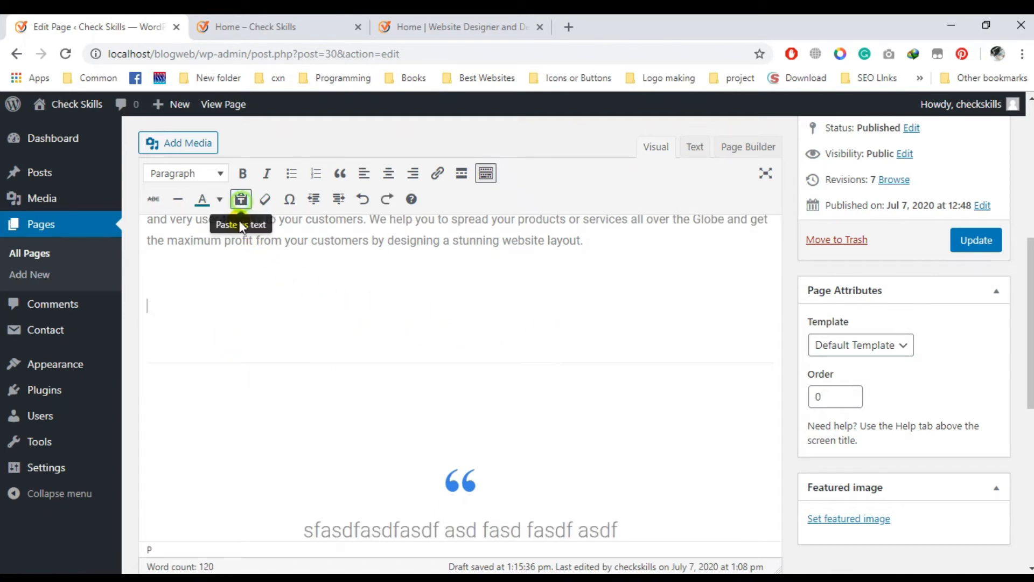
{"action": "left_click", "coordinate": [431, 25]}
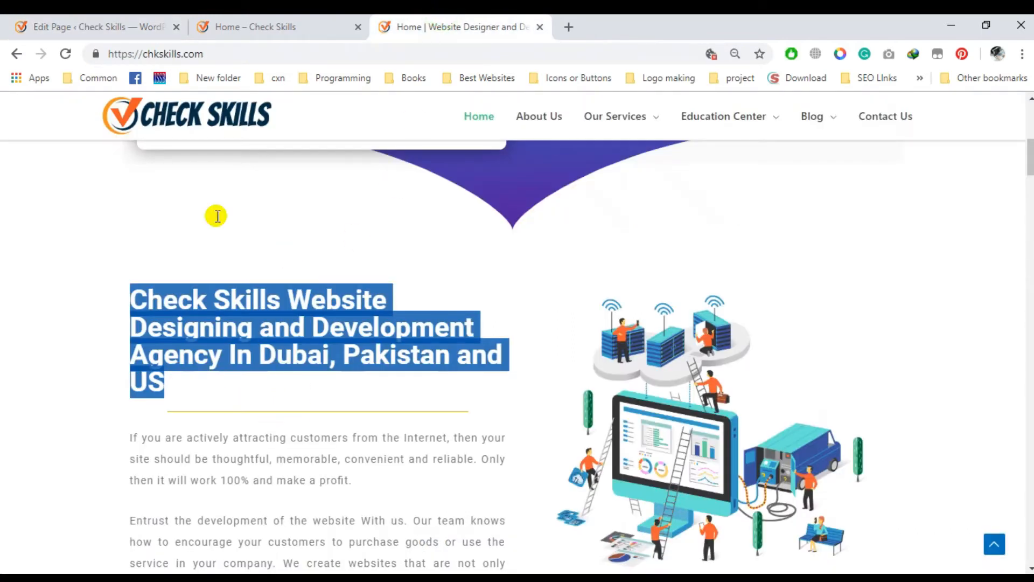
{"action": "left_click", "coordinate": [239, 24]}
{"action": "left_click", "coordinate": [108, 22]}
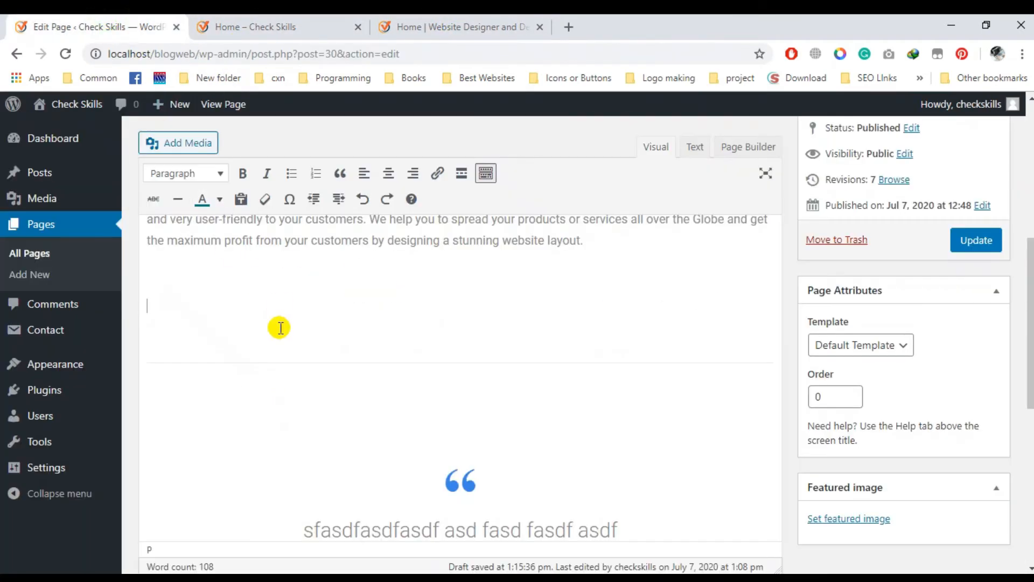
{"action": "type", "text": "Check Skills Website Designing and Development Agency In Dubai, Pakistan and US"}
Delete the pasted agency heading and its leftover empty heading line below the second paragraph.
{"action": "left_click_drag", "start_coordinate": [281, 415], "coordinate": [156, 332]}
{"action": "key", "text": "BackSpace"}
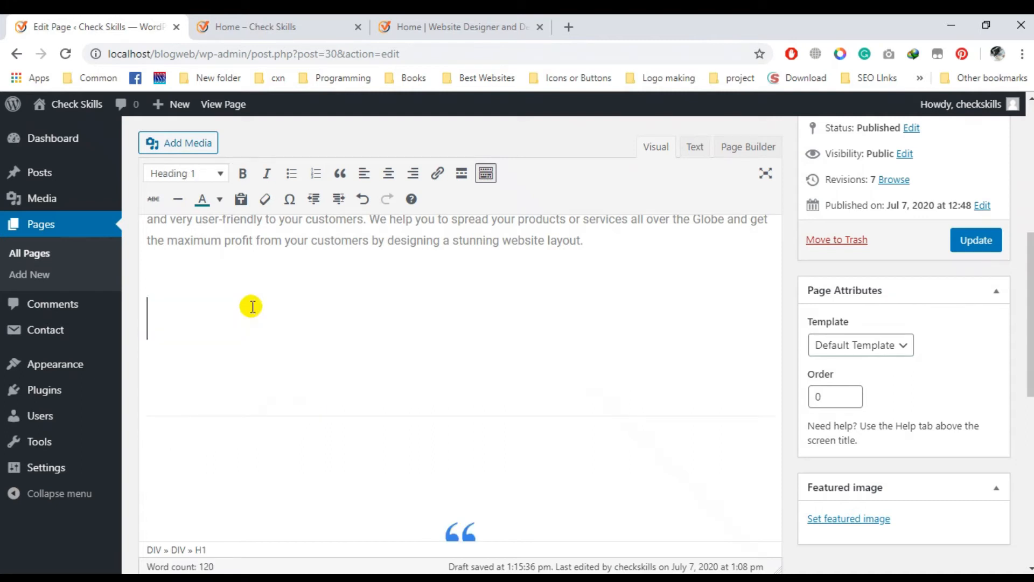
{"action": "key", "text": "BackSpace"}
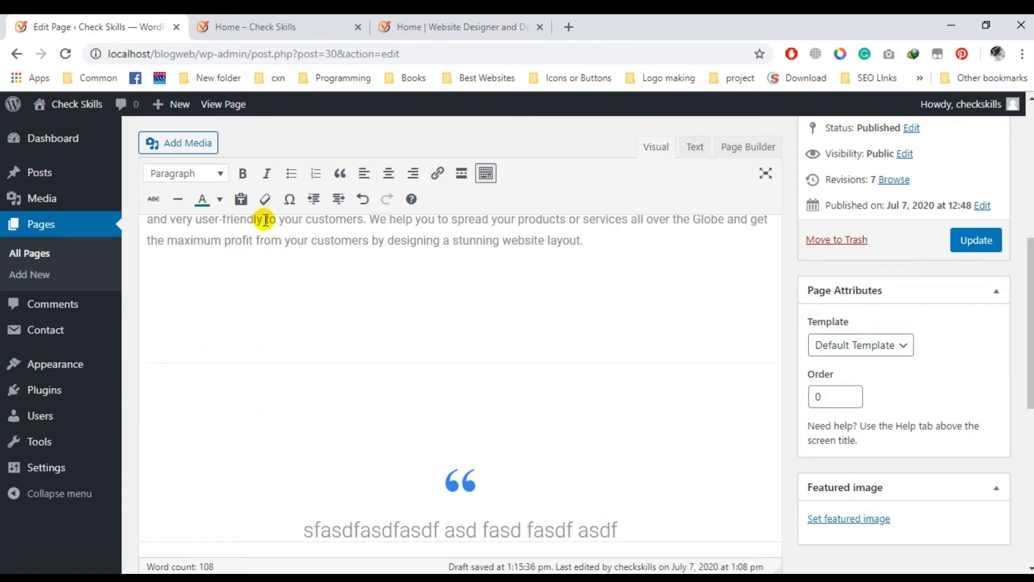
Examine the available special characters, closing the selection without inserting one.
{"action": "scroll", "coordinate": [298, 259], "scroll_direction": "up", "scroll_amount": 2}
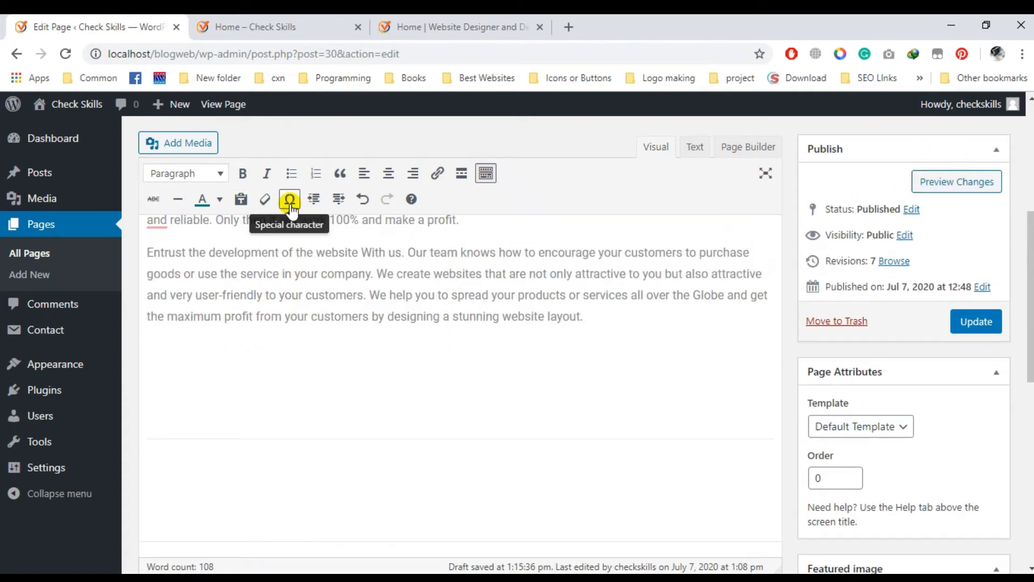
{"action": "scroll", "coordinate": [313, 296], "scroll_direction": "up", "scroll_amount": 2}
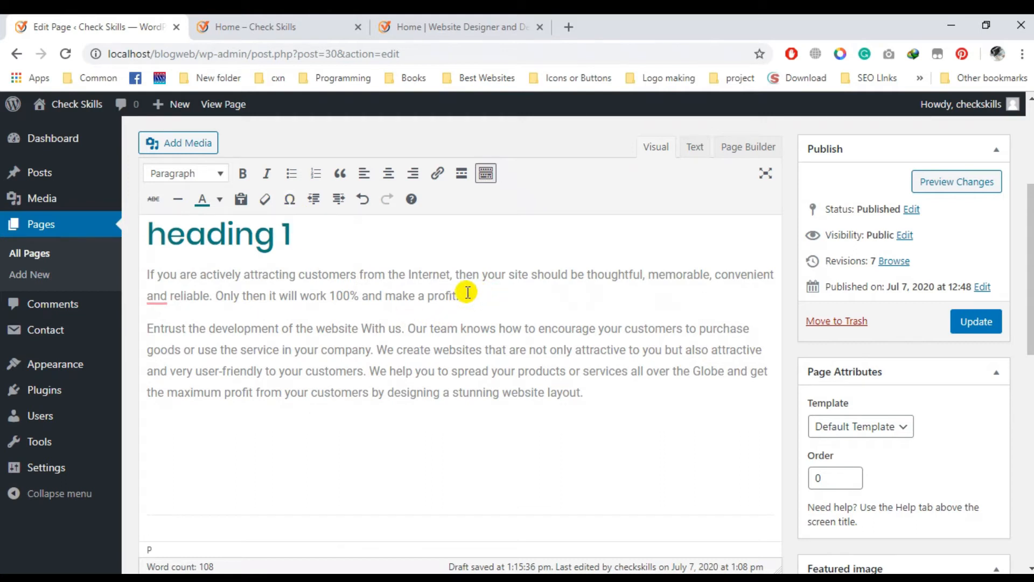
{"action": "left_click", "coordinate": [288, 198]}
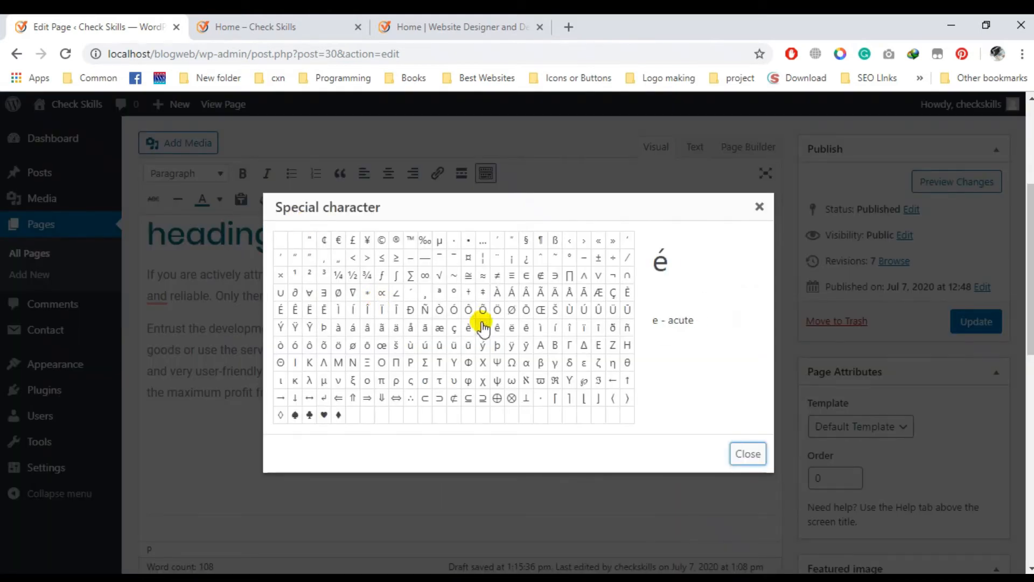
{"action": "scroll", "coordinate": [522, 377], "scroll_direction": "down", "scroll_amount": 3}
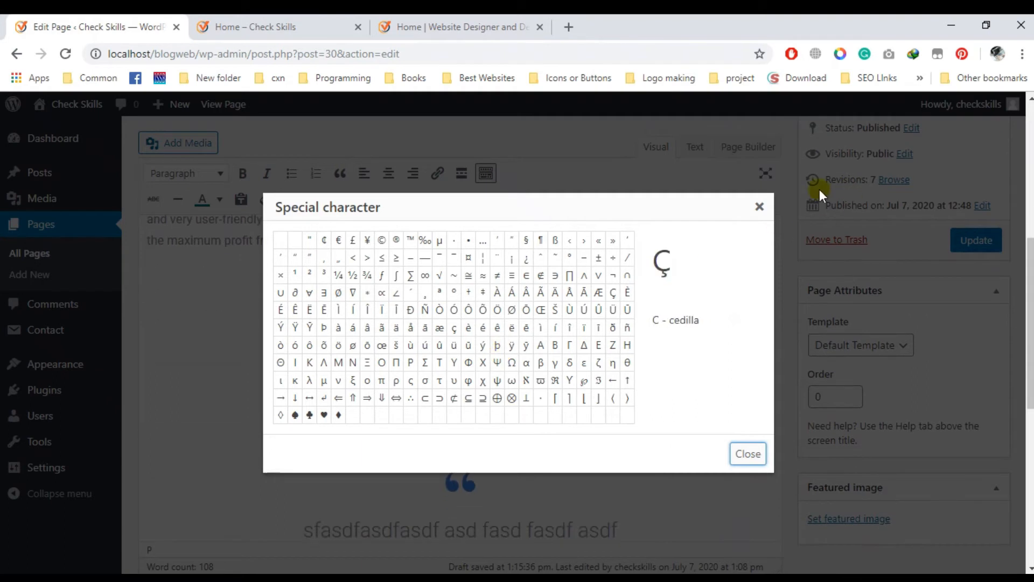
{"action": "left_click", "coordinate": [750, 208]}
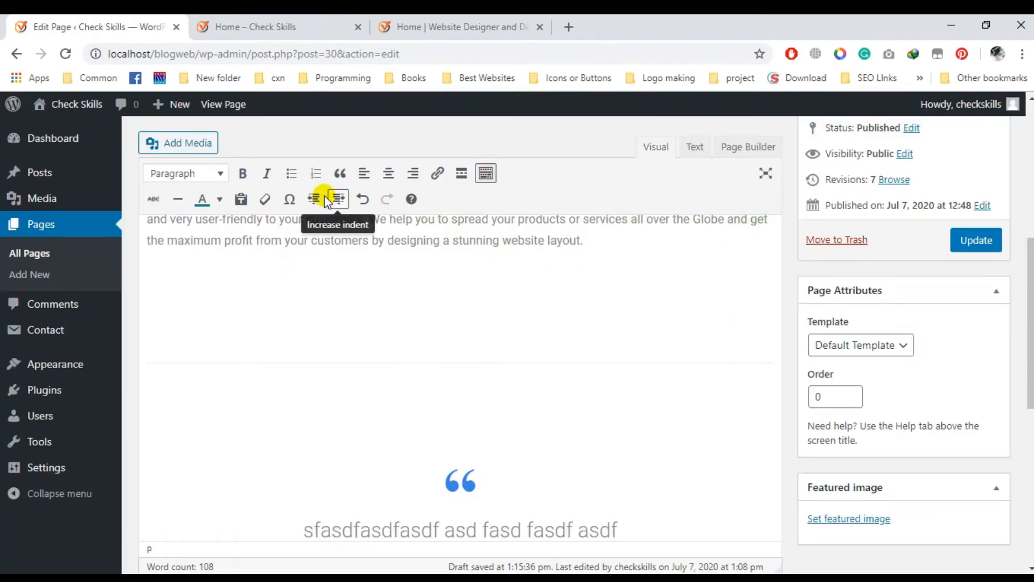
Increase the indent of the first paragraph under heading 1 by one level.
{"action": "scroll", "coordinate": [330, 307], "scroll_direction": "up", "scroll_amount": 4}
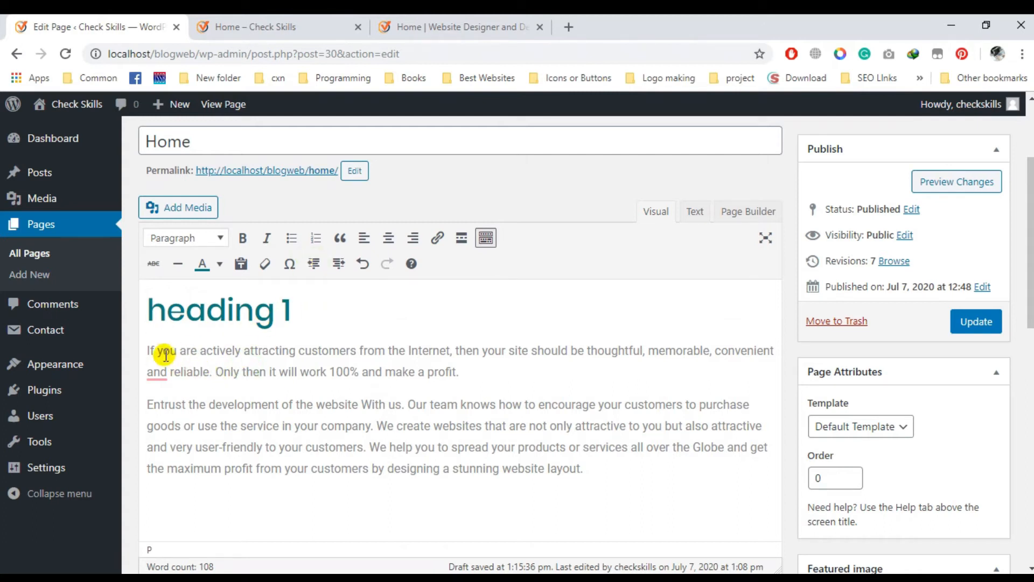
{"action": "left_click", "coordinate": [145, 347]}
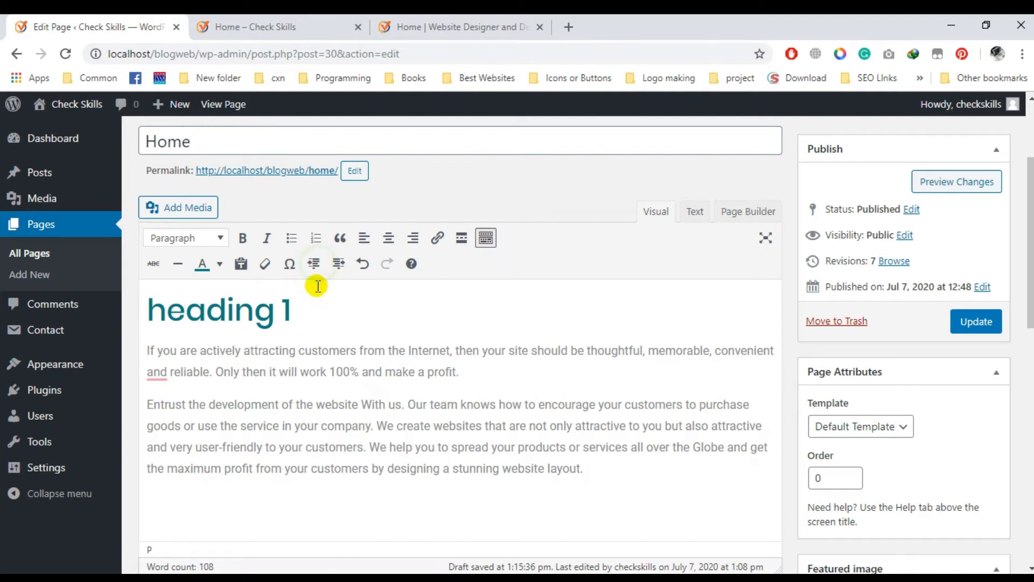
{"action": "left_click", "coordinate": [336, 268]}
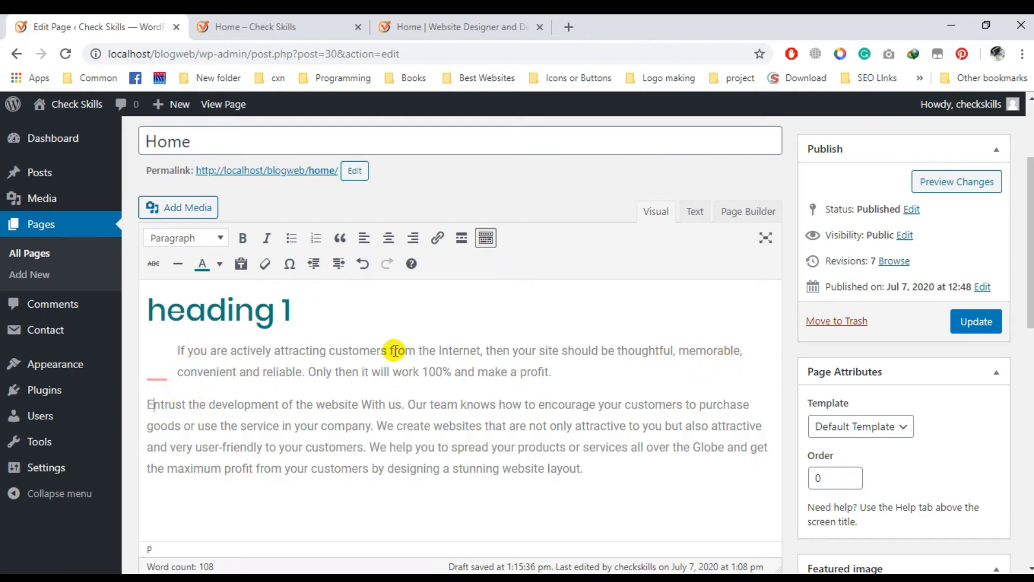
Examine the editor's list of keyboard shortcuts, including the default and additional ones, and close it.
{"action": "scroll", "coordinate": [415, 423], "scroll_direction": "down", "scroll_amount": 2}
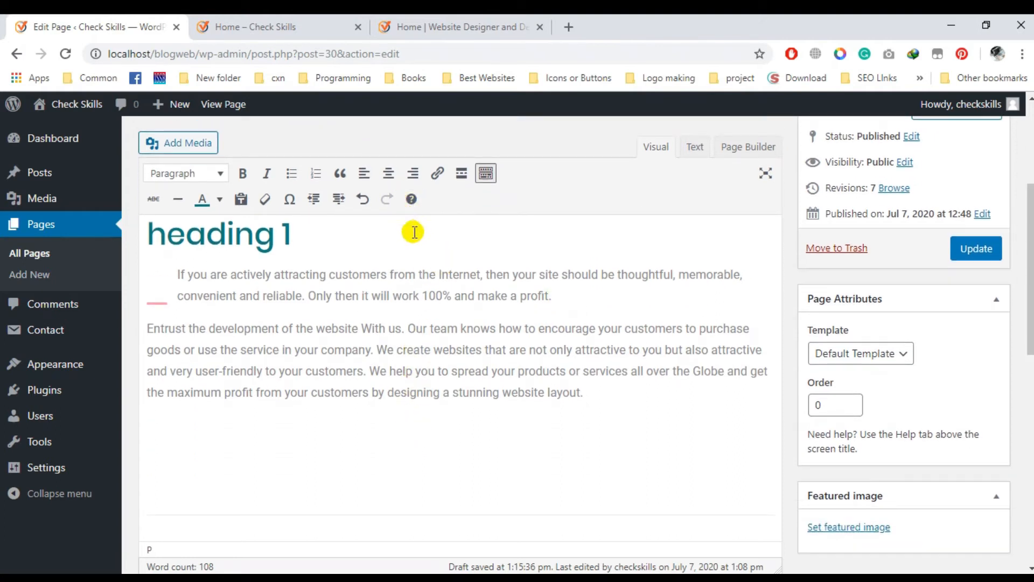
{"action": "left_click", "coordinate": [411, 199]}
{"action": "scroll", "coordinate": [464, 344], "scroll_direction": "down", "scroll_amount": 9}
{"action": "scroll", "coordinate": [462, 356], "scroll_direction": "up", "scroll_amount": 3}
{"action": "scroll", "coordinate": [464, 360], "scroll_direction": "up", "scroll_amount": 5}
{"action": "scroll", "coordinate": [464, 362], "scroll_direction": "down", "scroll_amount": 2}
{"action": "scroll", "coordinate": [462, 359], "scroll_direction": "up", "scroll_amount": 2}
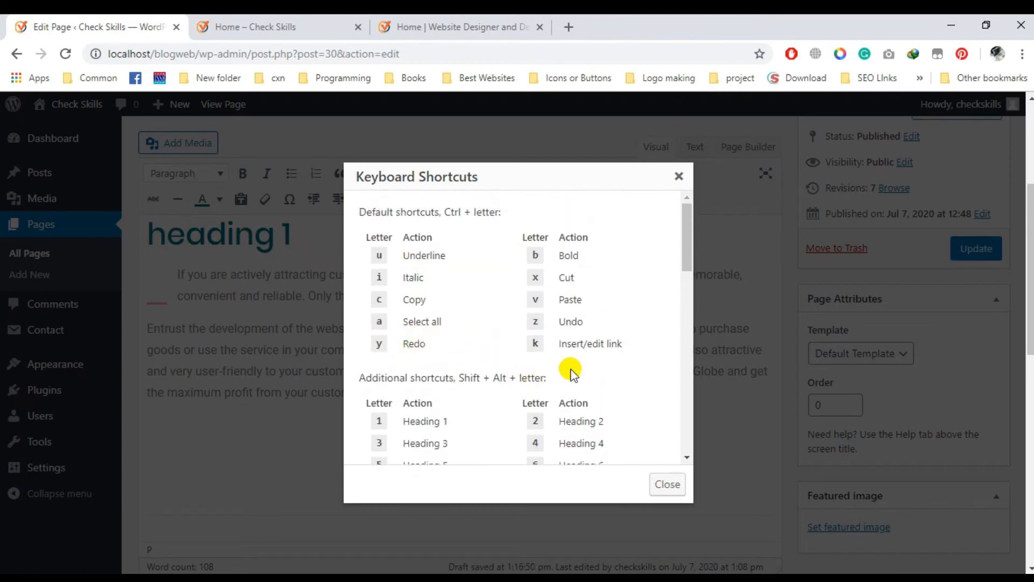
{"action": "scroll", "coordinate": [570, 372], "scroll_direction": "down", "scroll_amount": 2}
{"action": "left_click", "coordinate": [673, 185]}
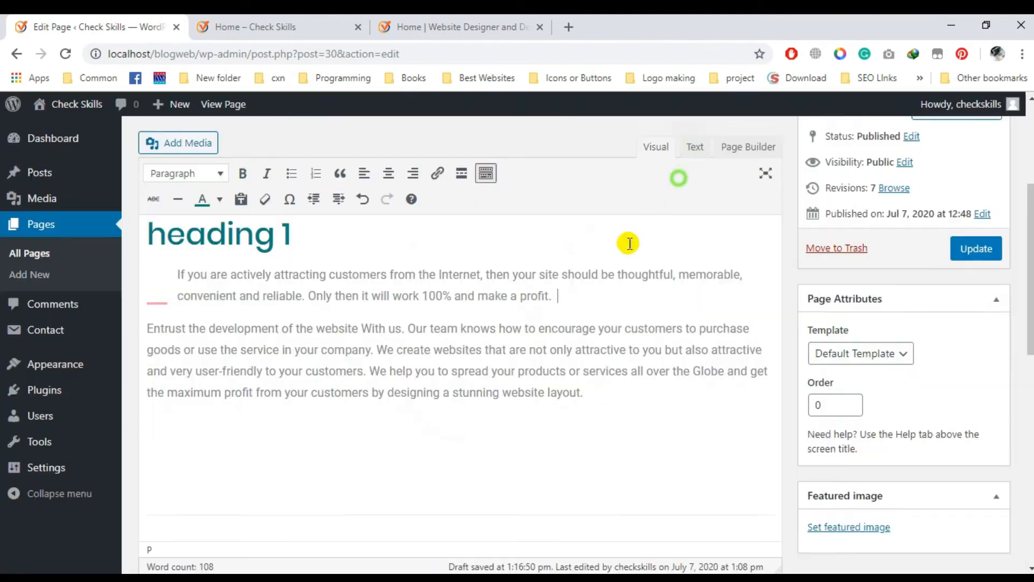
Delete the end of the first paragraph, "it will work 100% and make a profit.", and undo the deletion.
{"action": "left_click_drag", "start_coordinate": [558, 372], "coordinate": [366, 366]}
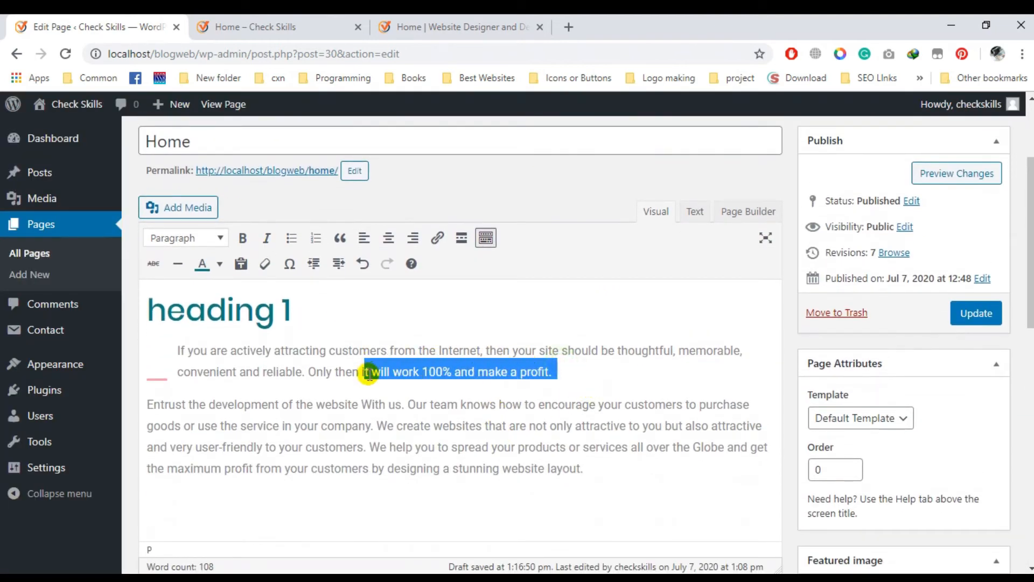
{"action": "key", "text": "BackSpace"}
{"action": "key", "text": "ctrl+z"}
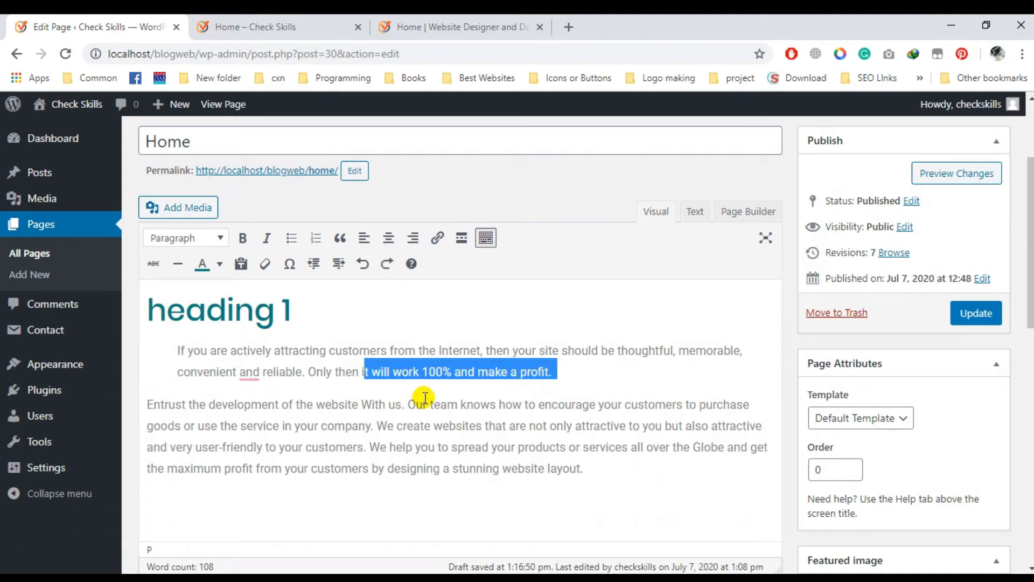
Underline "it will work 100% and make a profit." at the end of the first paragraph.
{"action": "left_click", "coordinate": [467, 392]}
{"action": "left_click_drag", "start_coordinate": [557, 371], "coordinate": [359, 368]}
{"action": "left_click", "coordinate": [412, 426]}
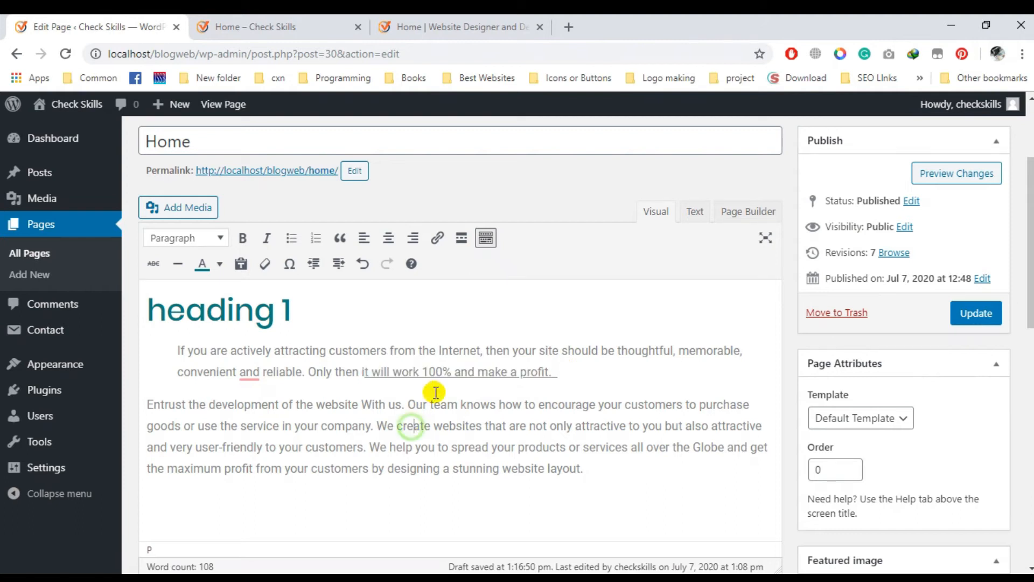
Review the remaining keyboard shortcuts down to the focus shortcuts and close the list.
{"action": "left_click", "coordinate": [412, 263]}
{"action": "scroll", "coordinate": [439, 377], "scroll_direction": "down", "scroll_amount": 4}
{"action": "scroll", "coordinate": [442, 375], "scroll_direction": "down", "scroll_amount": 8}
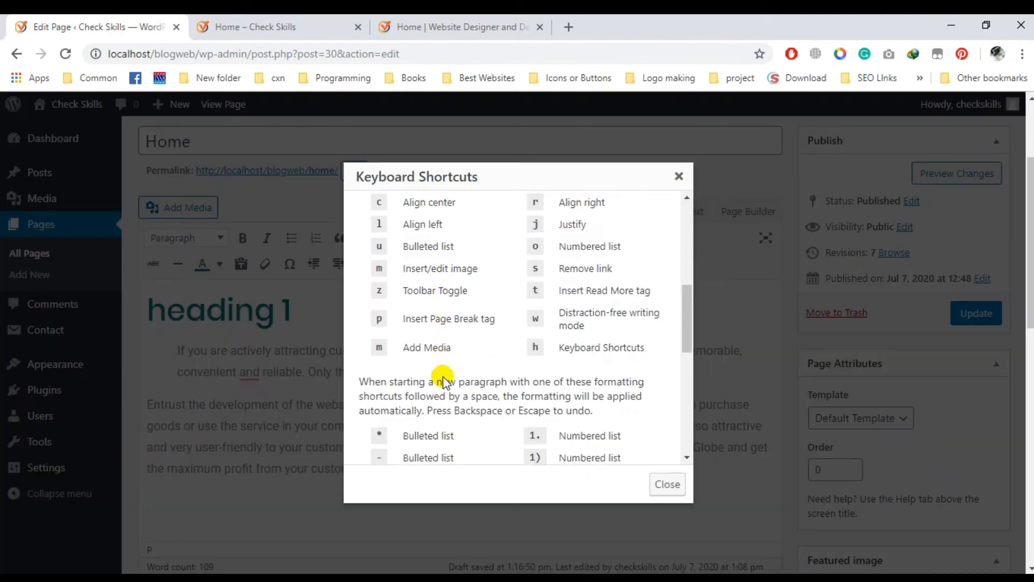
{"action": "scroll", "coordinate": [463, 323], "scroll_direction": "up", "scroll_amount": 3}
{"action": "scroll", "coordinate": [455, 339], "scroll_direction": "down", "scroll_amount": 6}
{"action": "scroll", "coordinate": [458, 396], "scroll_direction": "up", "scroll_amount": 2}
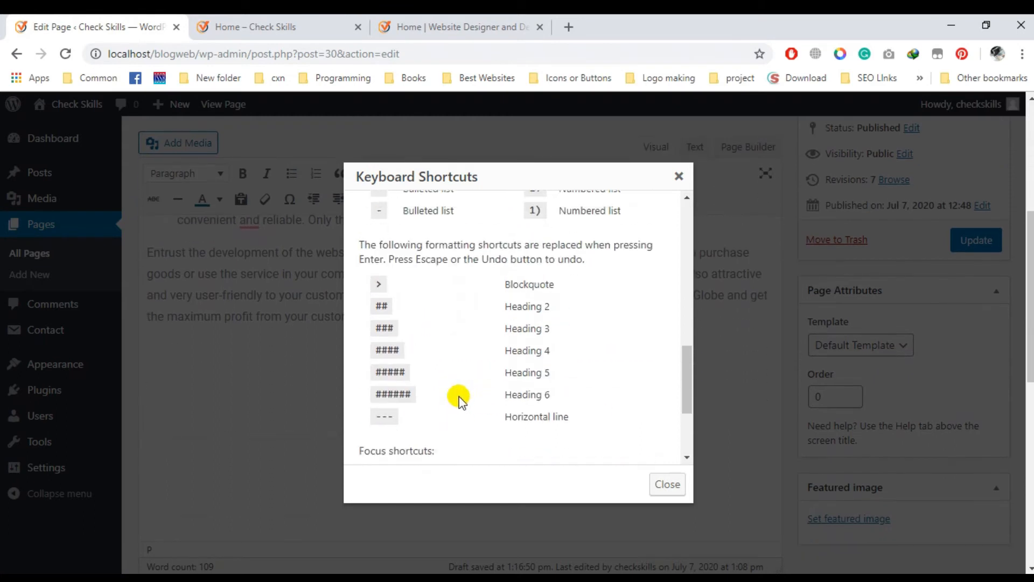
{"action": "scroll", "coordinate": [452, 397], "scroll_direction": "down", "scroll_amount": 1}
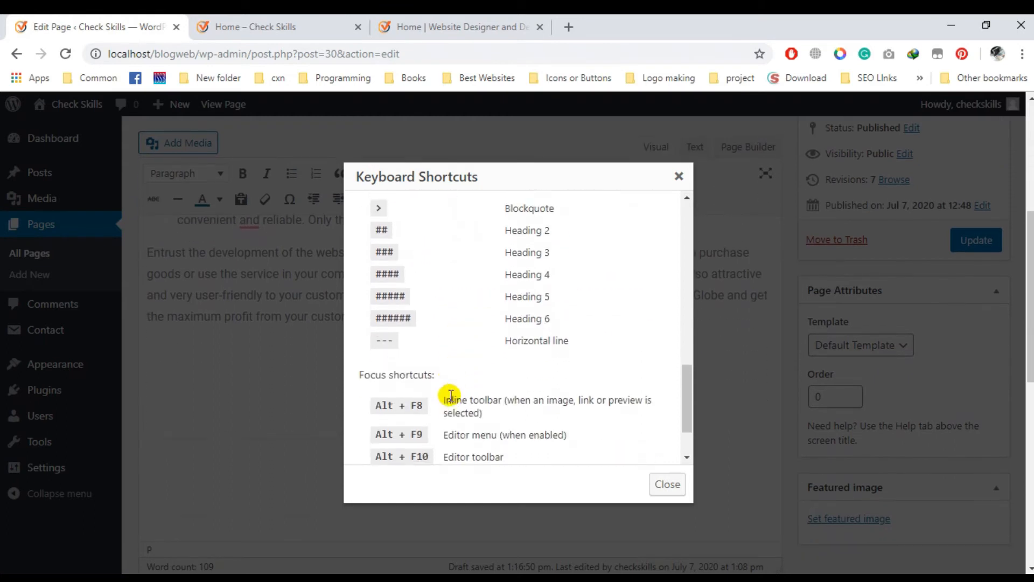
{"action": "left_click", "coordinate": [671, 184]}
{"action": "scroll", "coordinate": [401, 358], "scroll_direction": "up", "scroll_amount": 4}
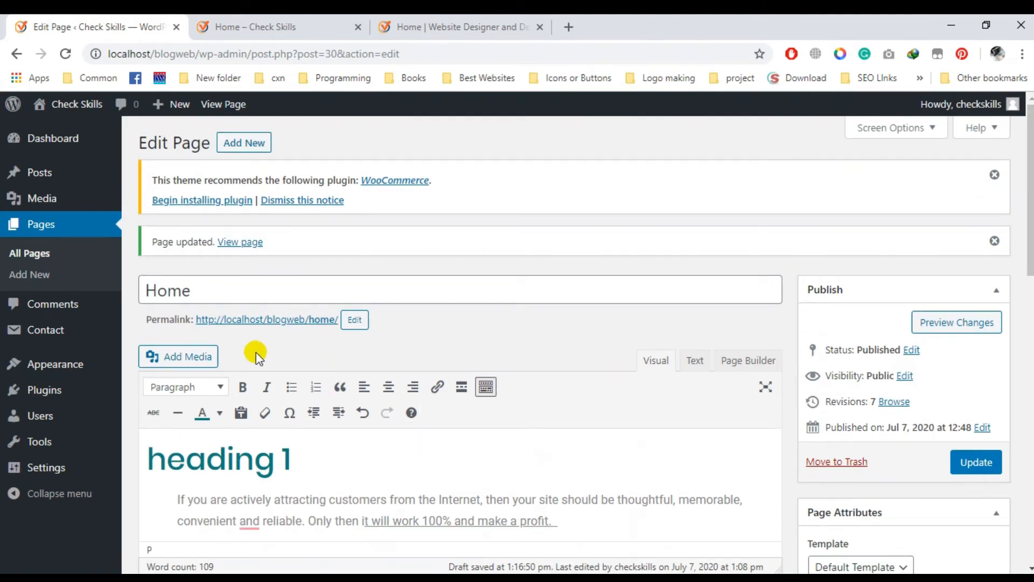
{"action": "scroll", "coordinate": [571, 398], "scroll_direction": "down", "scroll_amount": 2}
{"action": "scroll", "coordinate": [557, 323], "scroll_direction": "down", "scroll_amount": 1}
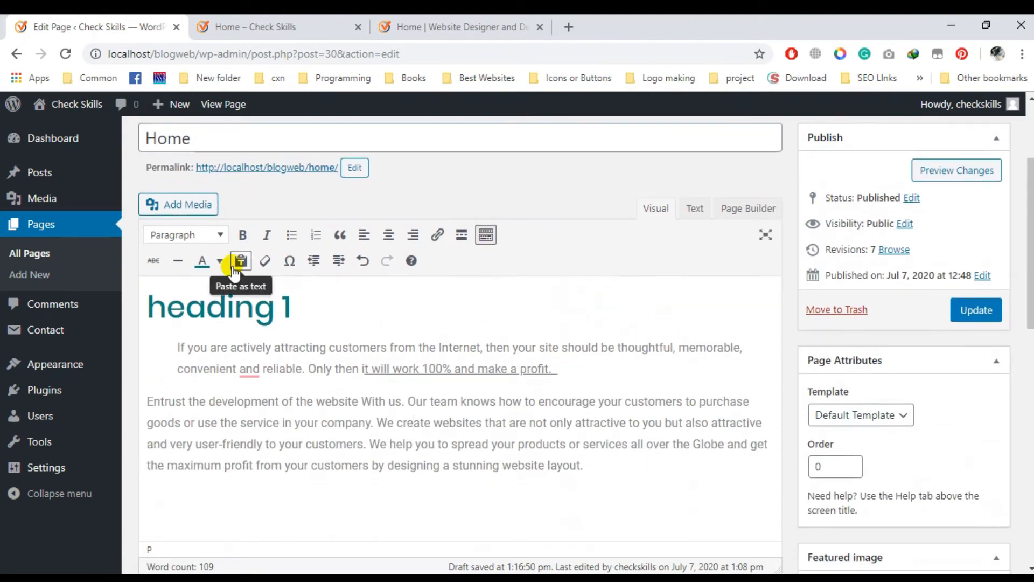
{"action": "scroll", "coordinate": [485, 409], "scroll_direction": "down", "scroll_amount": 1}
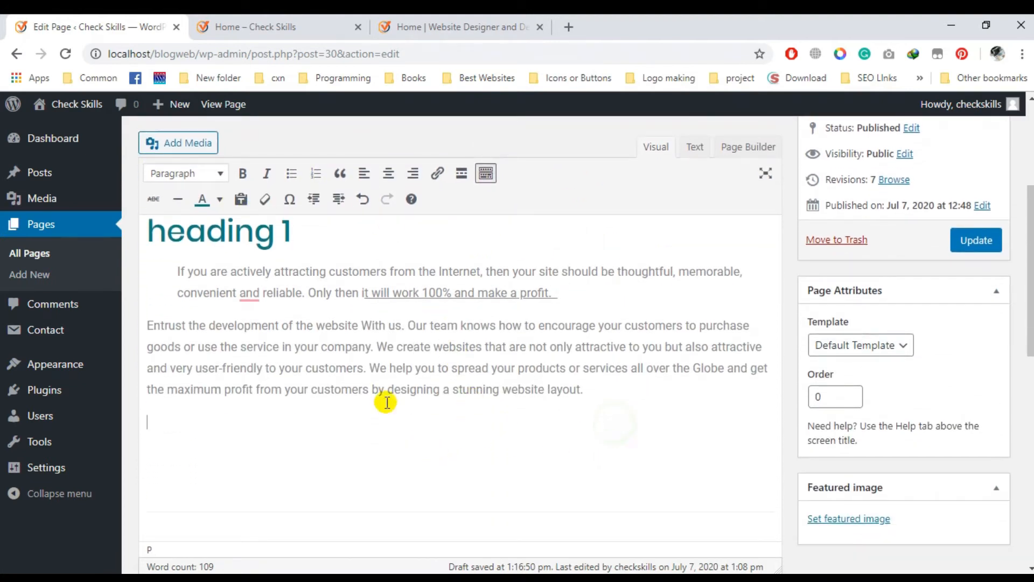
{"action": "scroll", "coordinate": [381, 399], "scroll_direction": "up", "scroll_amount": 2}
{"action": "scroll", "coordinate": [453, 402], "scroll_direction": "down", "scroll_amount": 3}
{"action": "scroll", "coordinate": [366, 388], "scroll_direction": "up", "scroll_amount": 3}
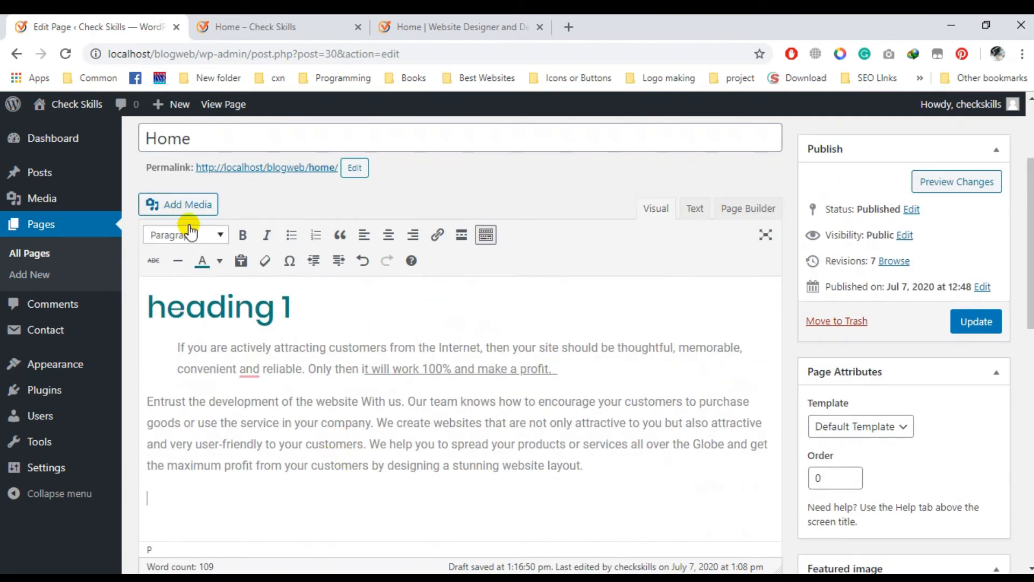
Open the computer's file selection for uploading new media to the Home page.
{"action": "left_click", "coordinate": [200, 204]}
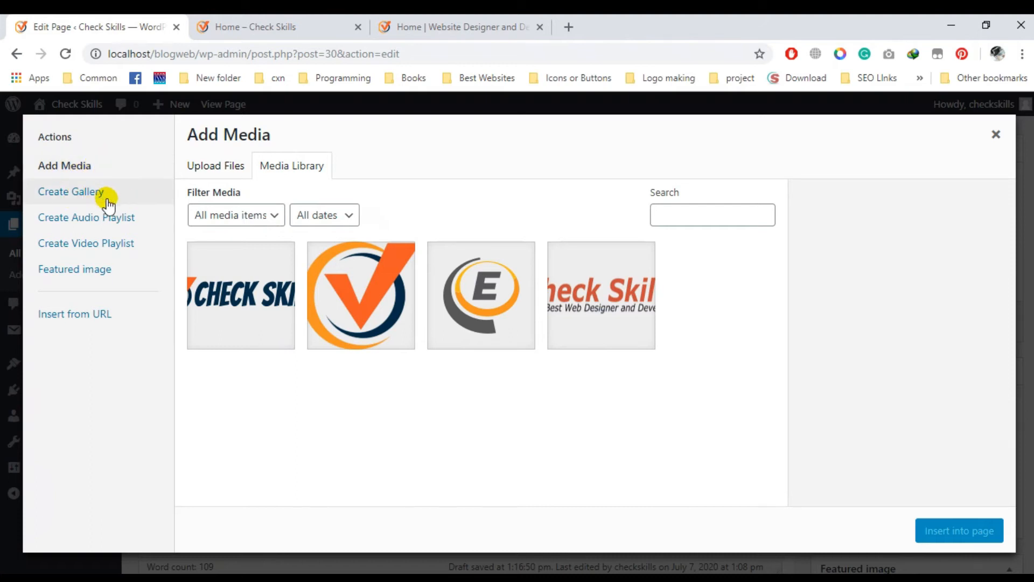
{"action": "left_click", "coordinate": [220, 168]}
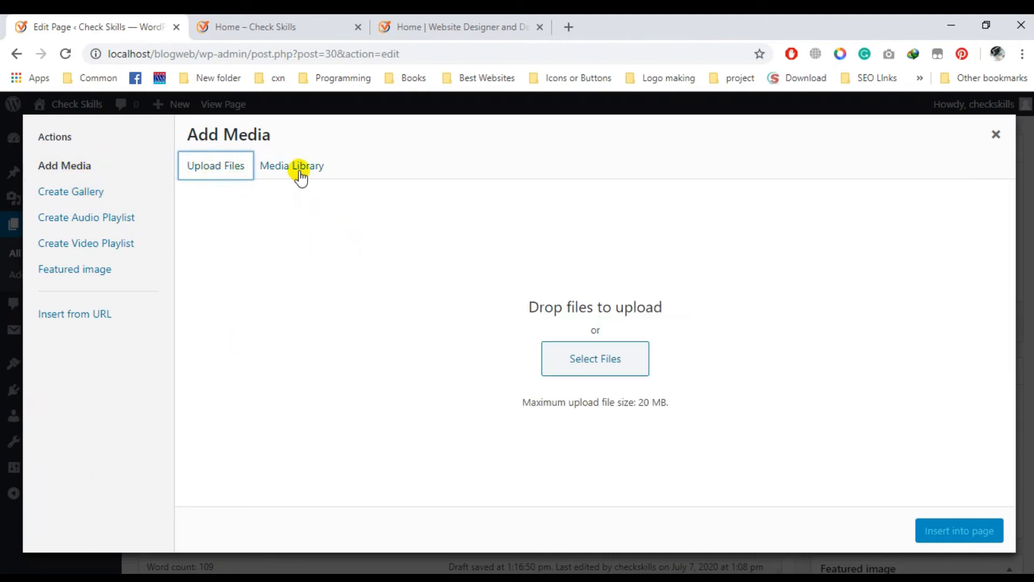
{"action": "left_click", "coordinate": [597, 359]}
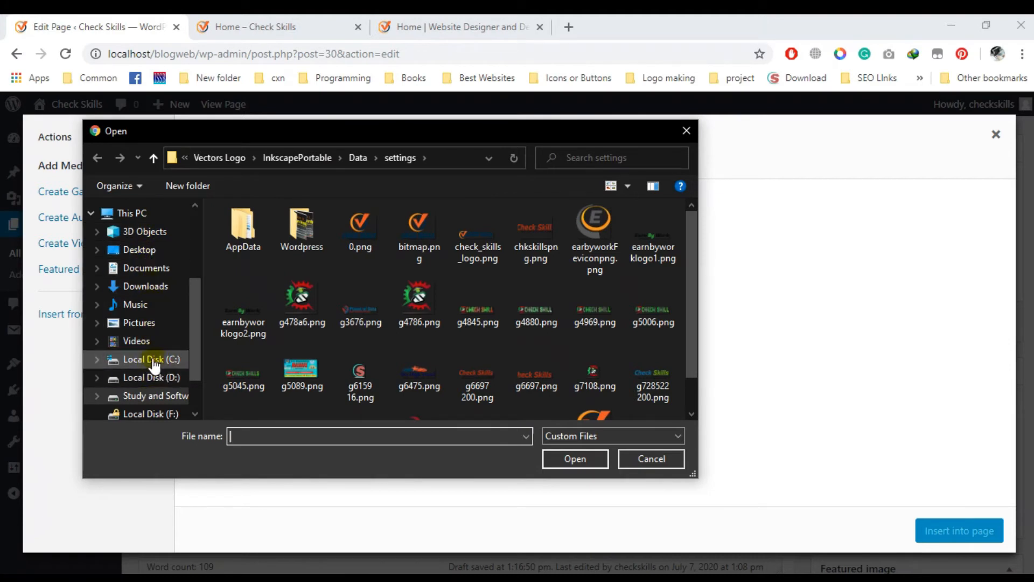
{"action": "left_click", "coordinate": [153, 251]}
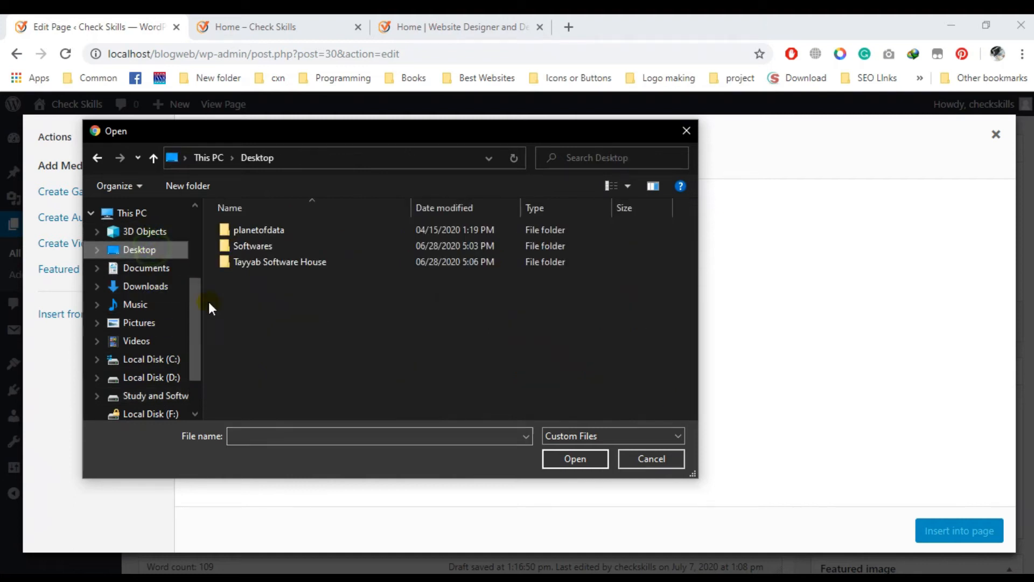
{"action": "double_click", "coordinate": [270, 233]}
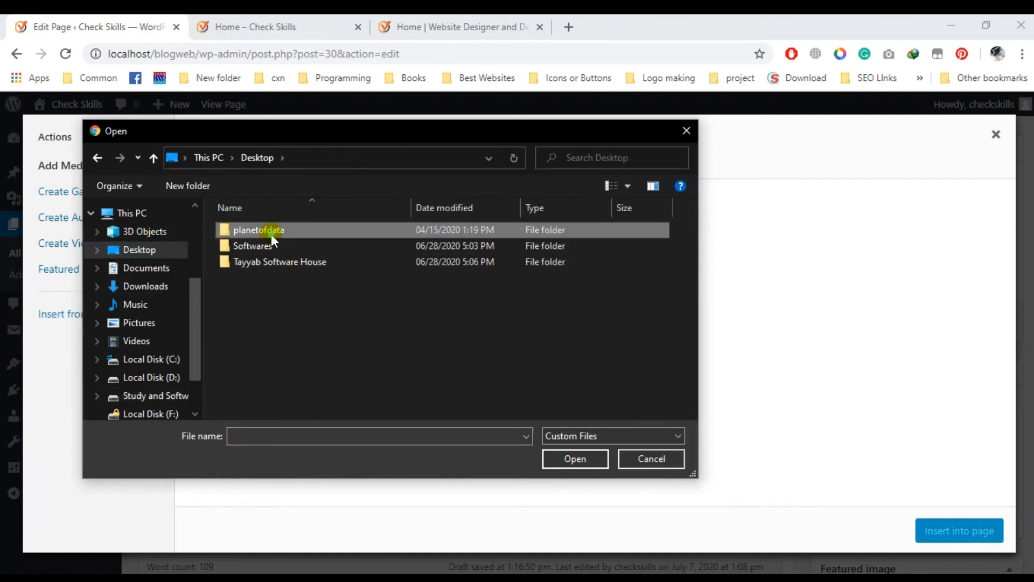
{"action": "left_click", "coordinate": [154, 158]}
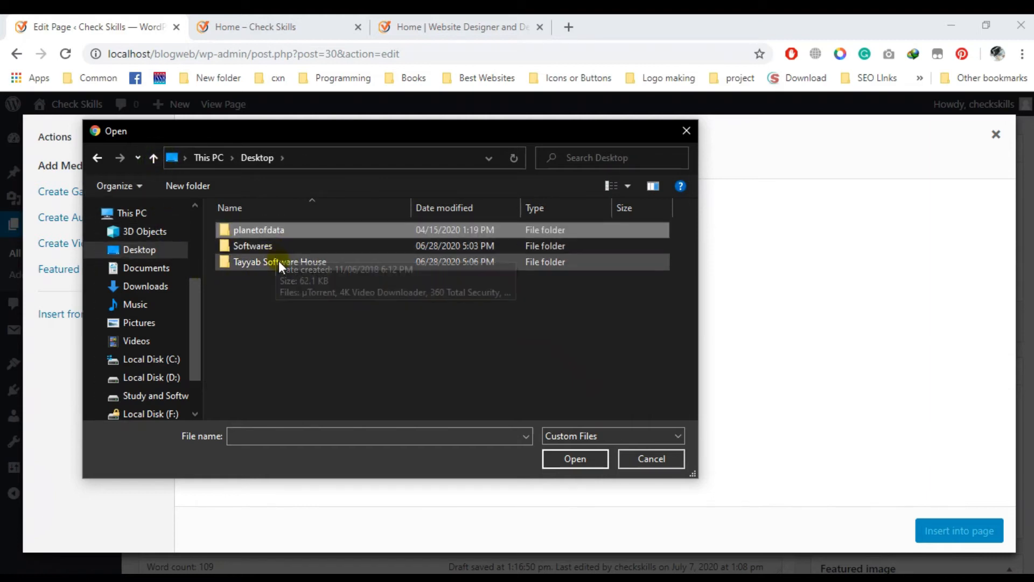
{"action": "left_click", "coordinate": [98, 159]}
{"action": "left_click", "coordinate": [98, 160]}
{"action": "left_click", "coordinate": [98, 159]}
Upload the image g5089.png and insert it into the page below the second paragraph.
{"action": "double_click", "coordinate": [316, 360]}
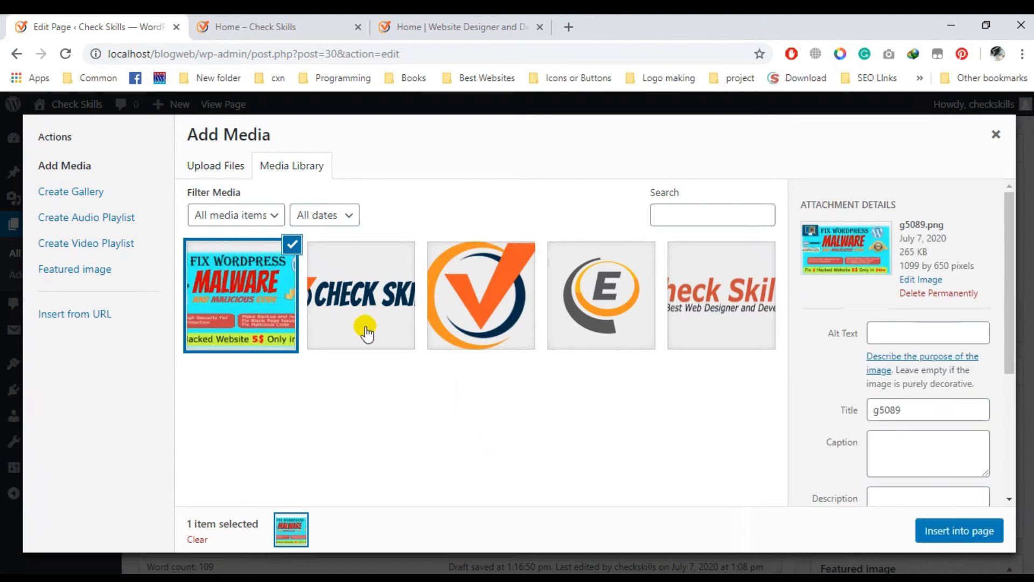
{"action": "left_click", "coordinate": [967, 531]}
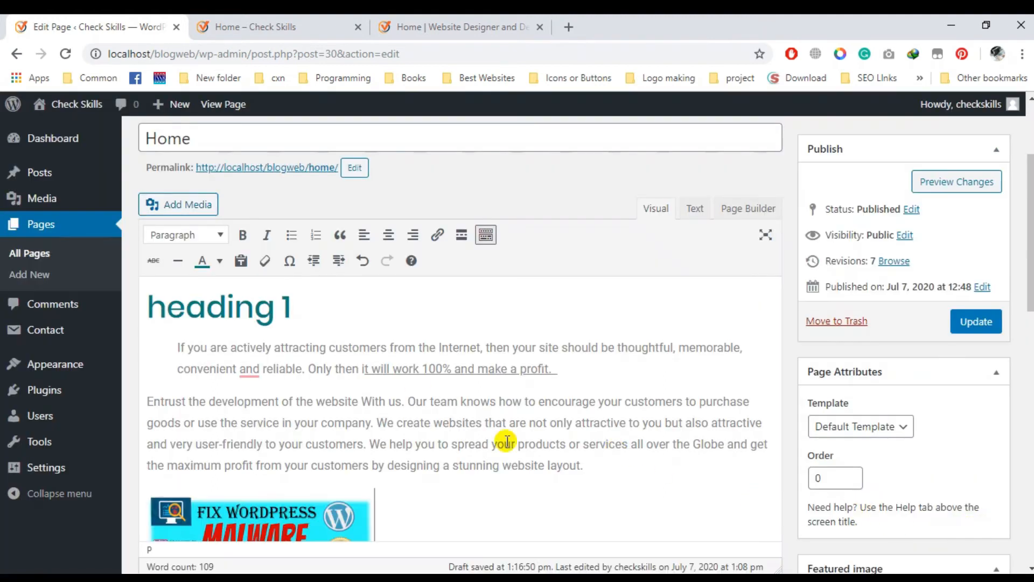
{"action": "scroll", "coordinate": [400, 423], "scroll_direction": "up", "scroll_amount": 2}
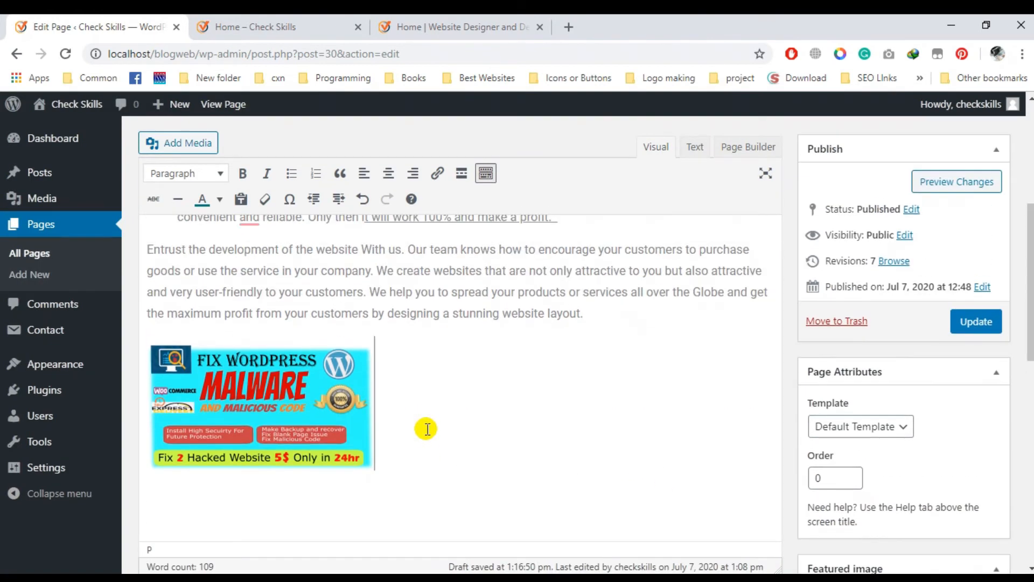
Set the inserted image's size to Full Size – 1099 × 650 and update the page.
{"action": "left_click", "coordinate": [287, 384]}
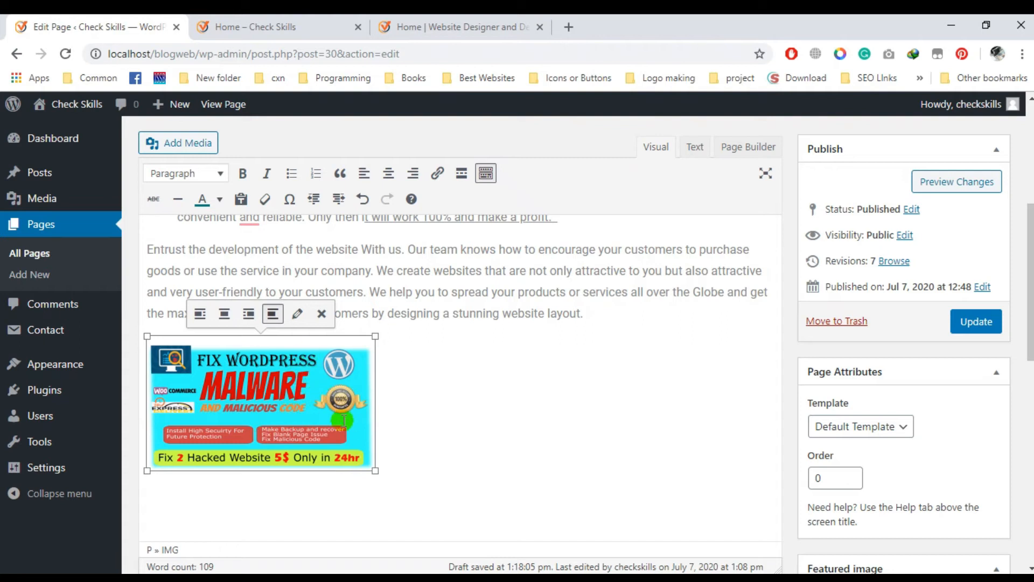
{"action": "left_click", "coordinate": [299, 318]}
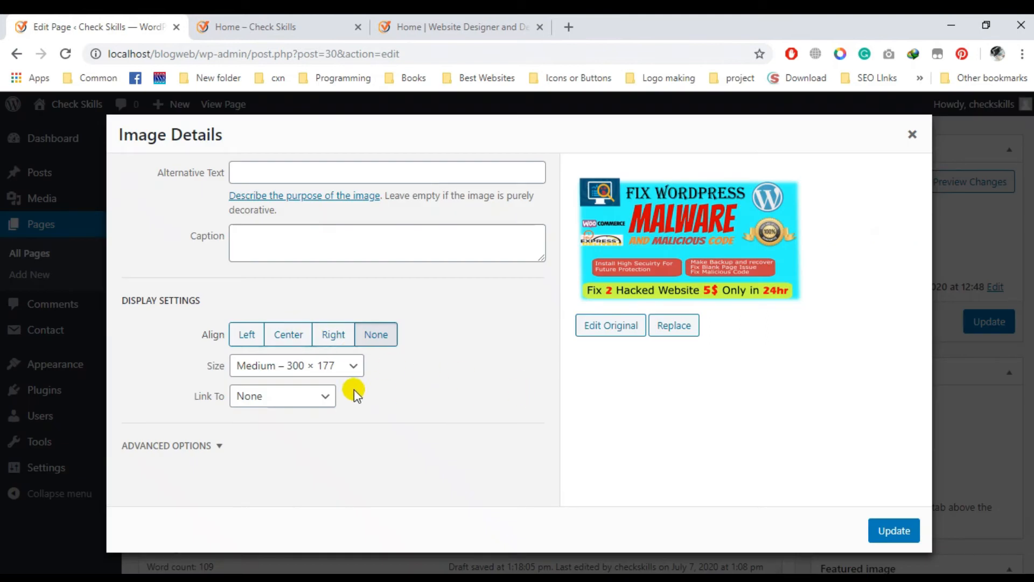
{"action": "left_click", "coordinate": [278, 367]}
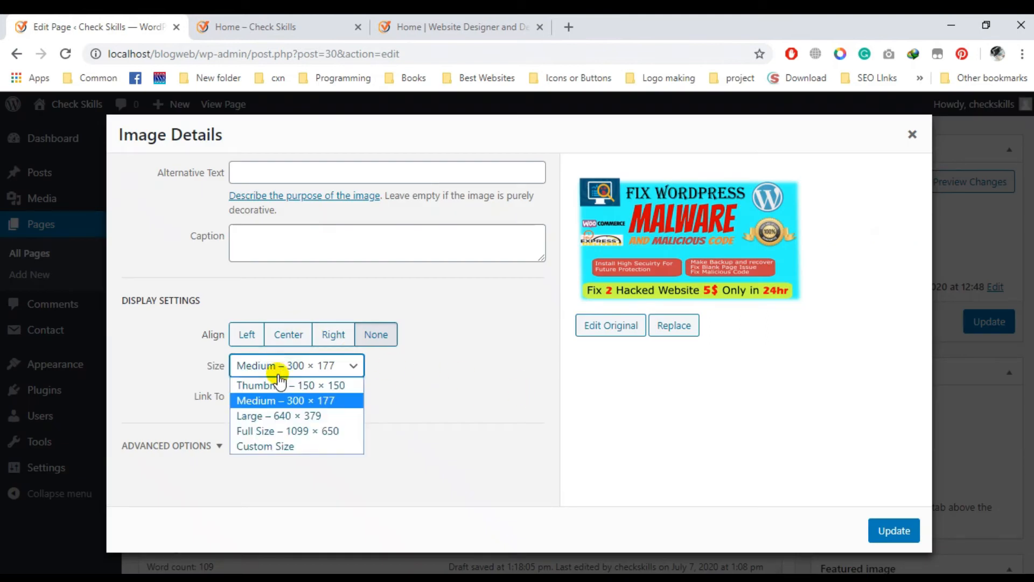
{"action": "left_click", "coordinate": [307, 432]}
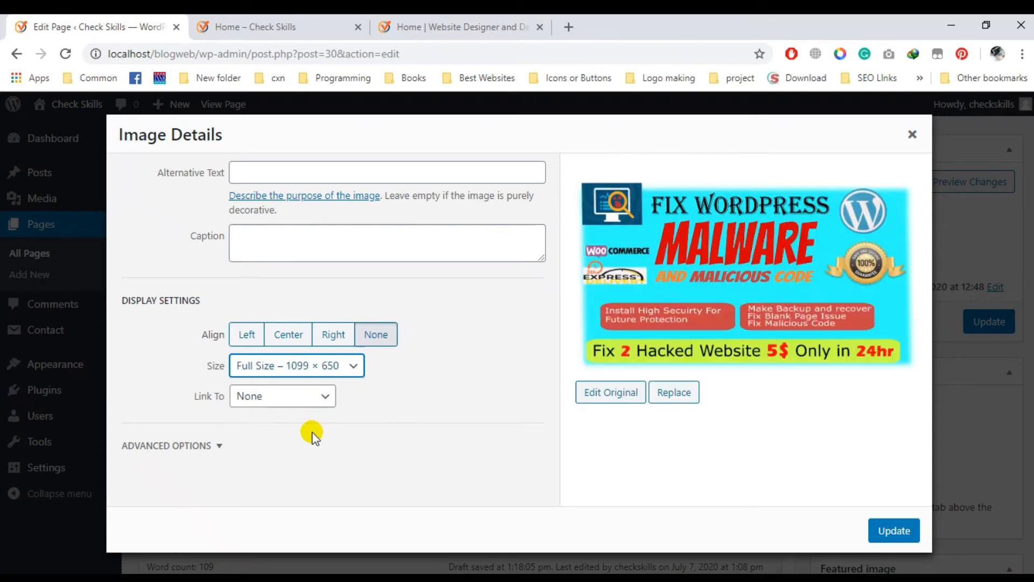
{"action": "left_click", "coordinate": [888, 525]}
{"action": "scroll", "coordinate": [407, 399], "scroll_direction": "down", "scroll_amount": 5}
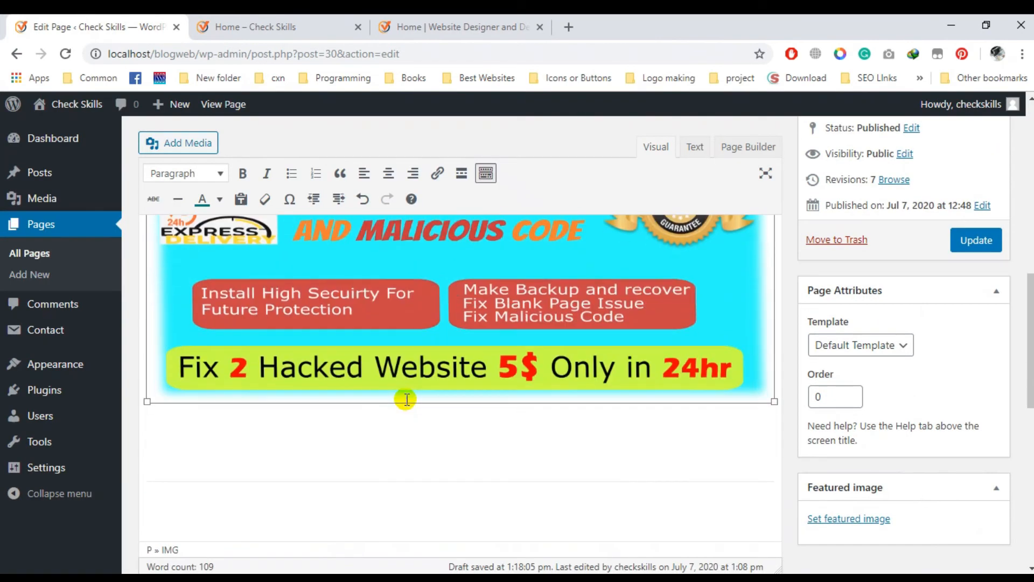
{"action": "scroll", "coordinate": [406, 401], "scroll_direction": "up", "scroll_amount": 5}
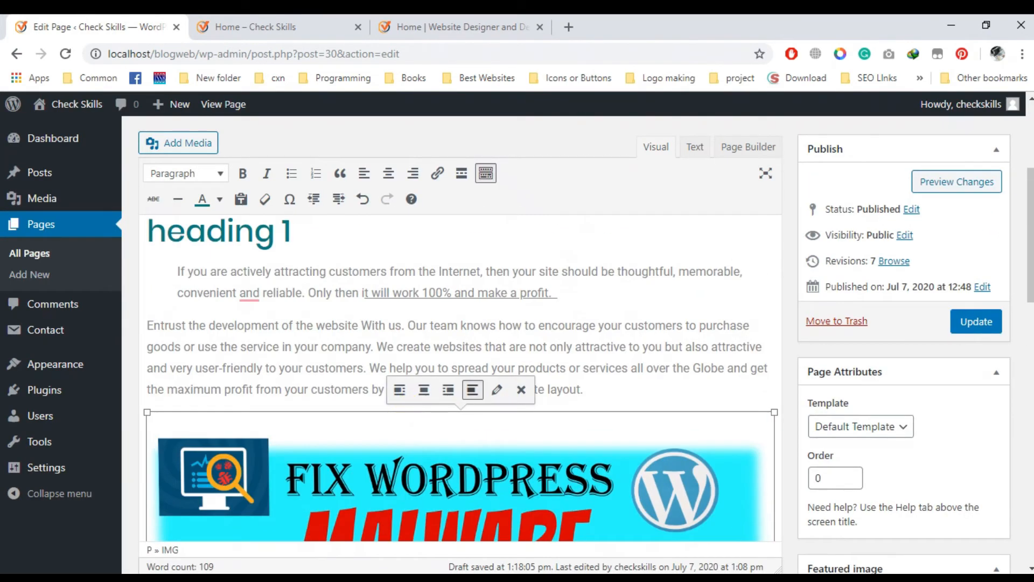
{"action": "left_click", "coordinate": [977, 325]}
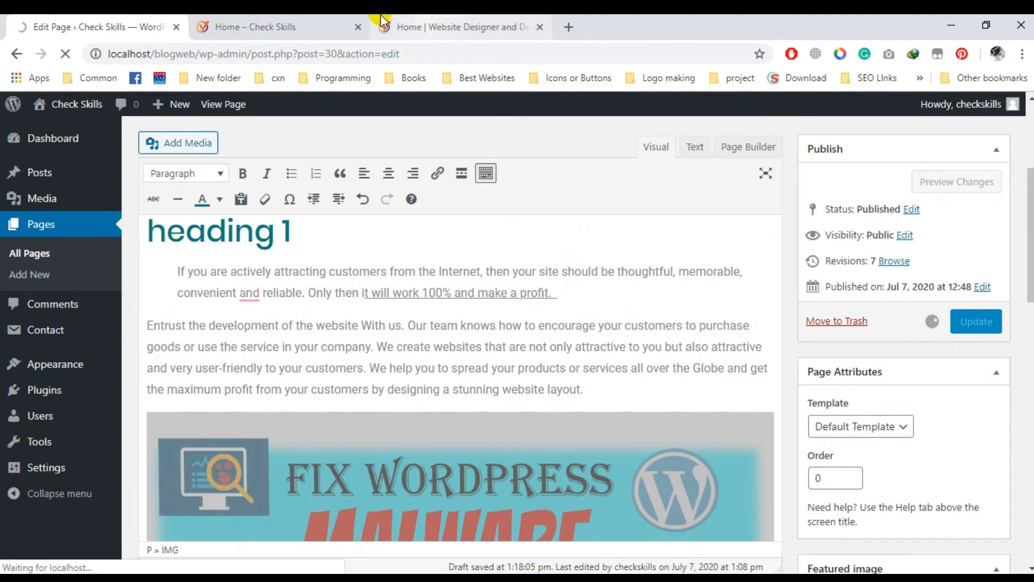
Examine the updated Home page on the live site, from heading 1 and the image to the end of the content.
{"action": "left_click", "coordinate": [273, 27]}
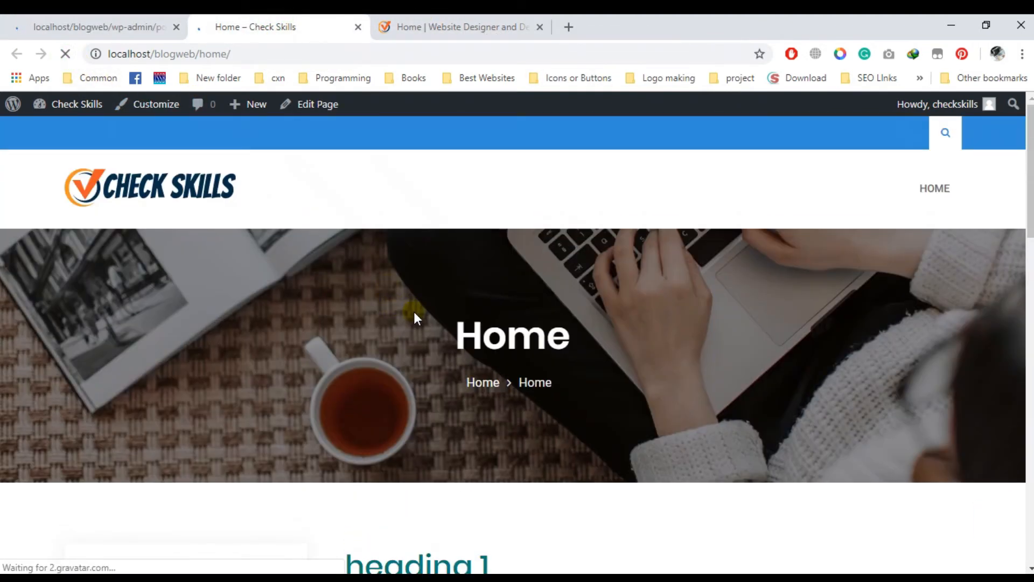
{"action": "scroll", "coordinate": [413, 312], "scroll_direction": "down", "scroll_amount": 12}
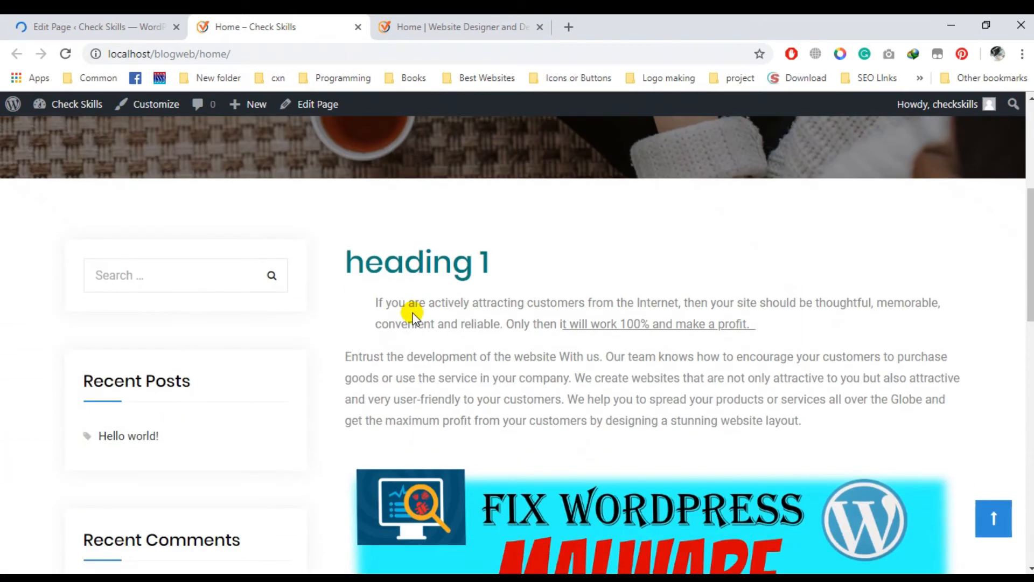
{"action": "scroll", "coordinate": [410, 315], "scroll_direction": "up", "scroll_amount": 3}
{"action": "scroll", "coordinate": [409, 314], "scroll_direction": "down", "scroll_amount": 8}
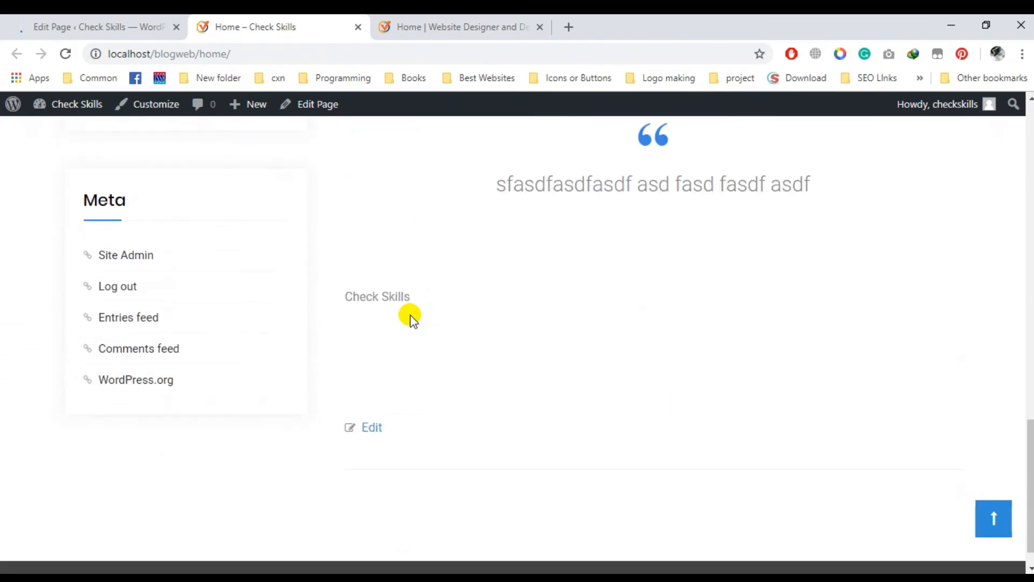
{"action": "scroll", "coordinate": [410, 315], "scroll_direction": "up", "scroll_amount": 15}
{"action": "scroll", "coordinate": [409, 315], "scroll_direction": "down", "scroll_amount": 6}
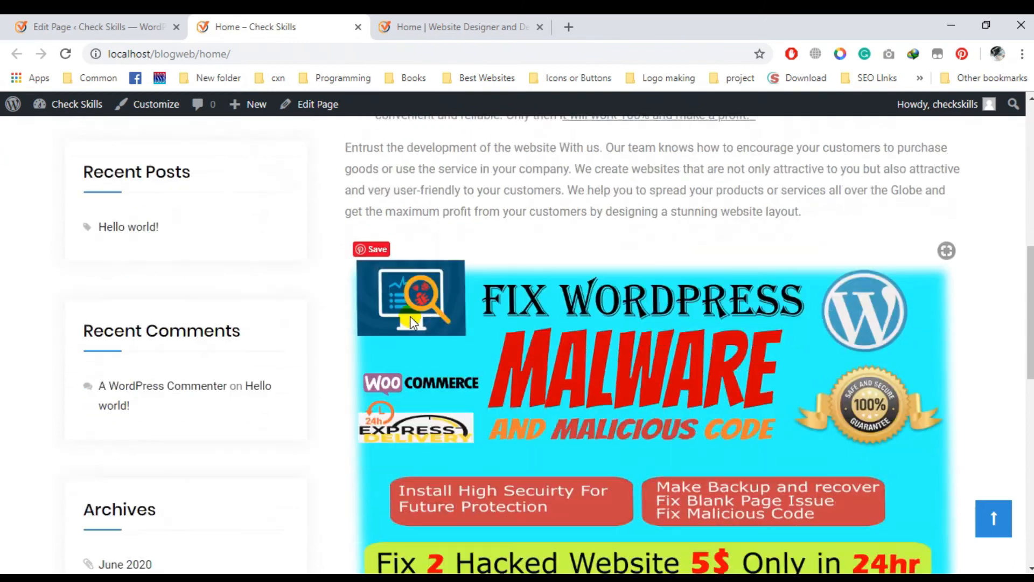
{"action": "scroll", "coordinate": [471, 379], "scroll_direction": "up", "scroll_amount": 4}
{"action": "scroll", "coordinate": [464, 403], "scroll_direction": "up", "scroll_amount": 2}
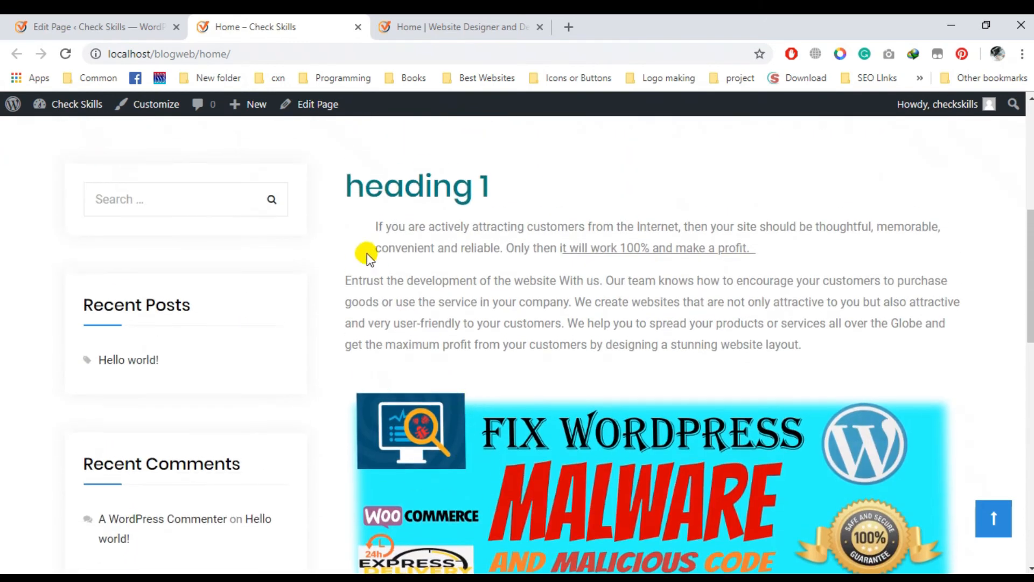
{"action": "left_click_drag", "start_coordinate": [346, 180], "coordinate": [843, 351]}
{"action": "scroll", "coordinate": [843, 353], "scroll_direction": "down", "scroll_amount": 10}
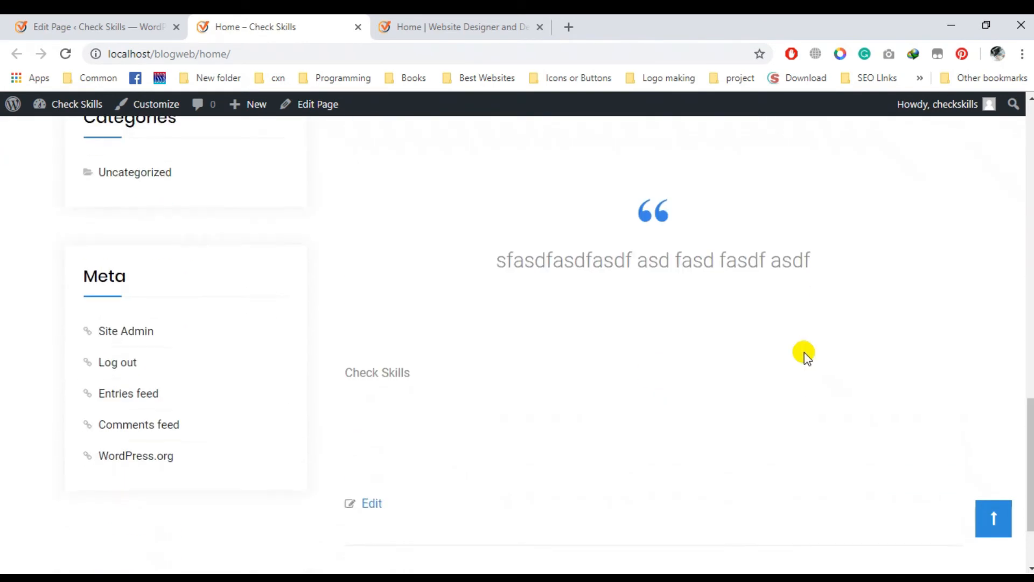
Examine the published Home page's layout, including the sidebar beside the heading, paragraphs and image.
{"action": "scroll", "coordinate": [362, 205], "scroll_direction": "up", "scroll_amount": 12}
{"action": "scroll", "coordinate": [409, 328], "scroll_direction": "up", "scroll_amount": 5}
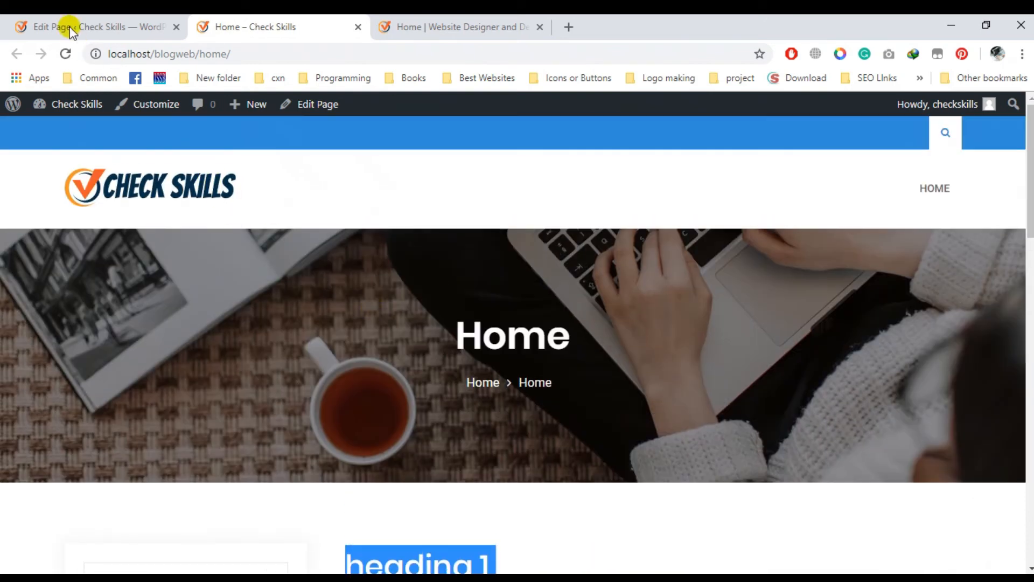
{"action": "scroll", "coordinate": [451, 360], "scroll_direction": "down", "scroll_amount": 6}
{"action": "scroll", "coordinate": [172, 323], "scroll_direction": "down", "scroll_amount": 3}
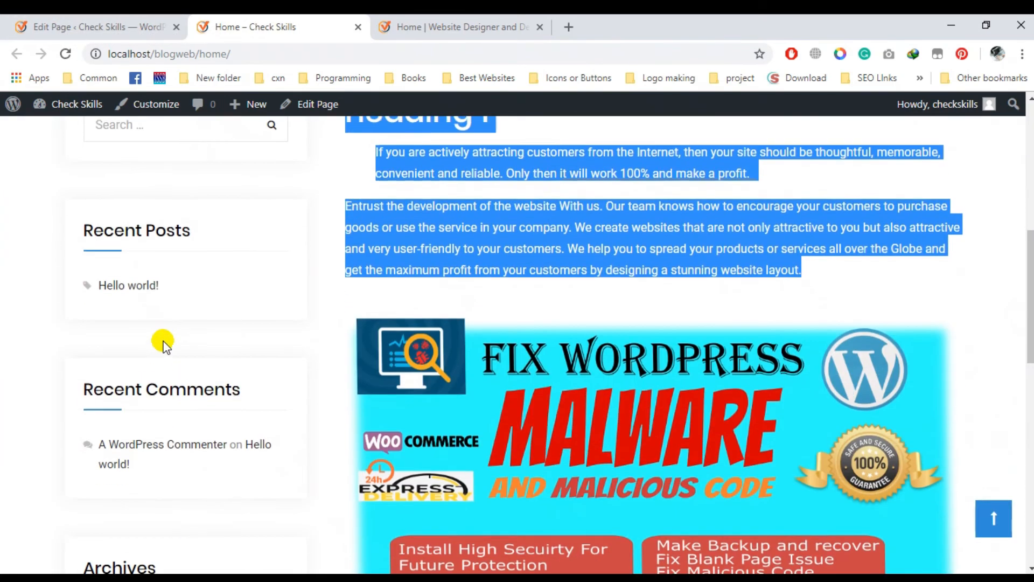
{"action": "scroll", "coordinate": [162, 334], "scroll_direction": "up", "scroll_amount": 2}
{"action": "left_click", "coordinate": [108, 24]}
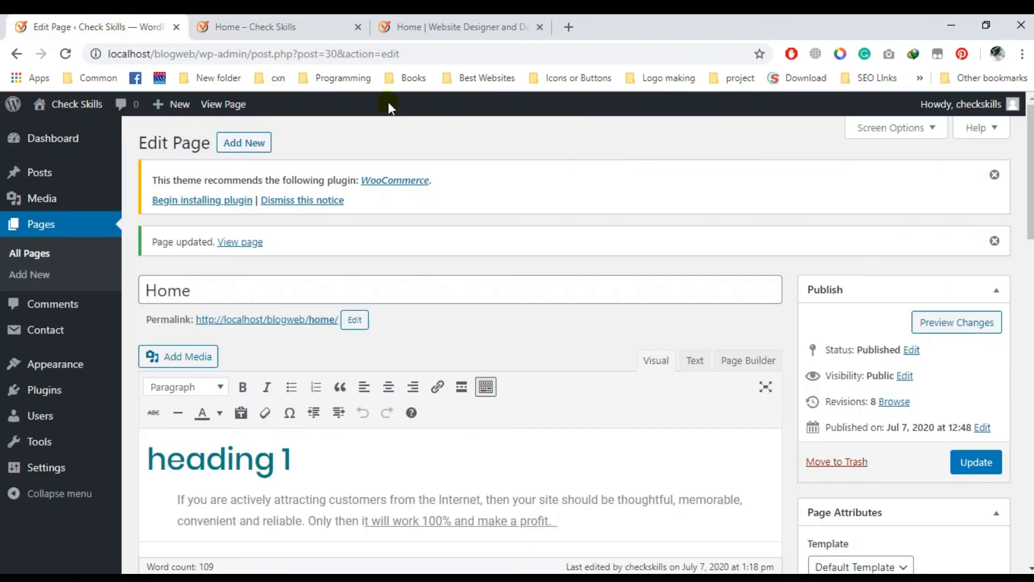
{"action": "left_click", "coordinate": [289, 21]}
{"action": "scroll", "coordinate": [377, 269], "scroll_direction": "up", "scroll_amount": 3}
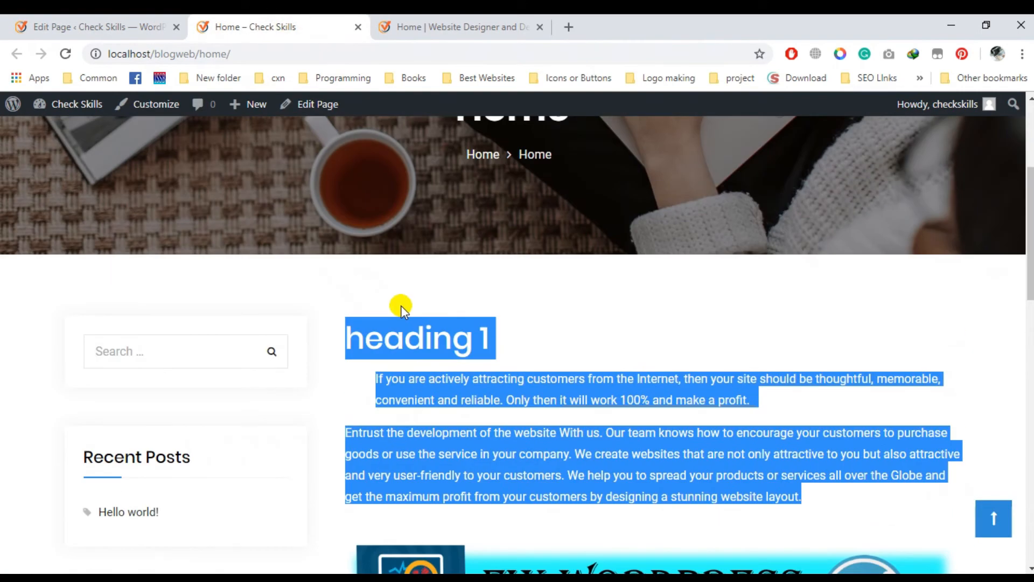
{"action": "scroll", "coordinate": [140, 328], "scroll_direction": "down", "scroll_amount": 2}
{"action": "scroll", "coordinate": [151, 323], "scroll_direction": "up", "scroll_amount": 2}
From the Home page's editing screen, open the theme customizer in a separate browser tab.
{"action": "left_click", "coordinate": [135, 27]}
{"action": "scroll", "coordinate": [484, 430], "scroll_direction": "down", "scroll_amount": 10}
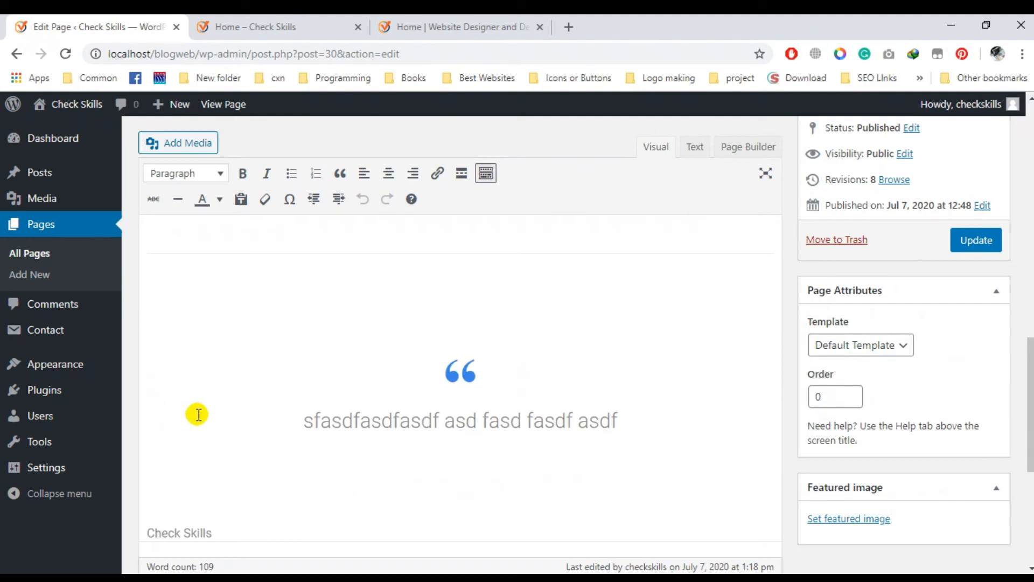
{"action": "scroll", "coordinate": [215, 426], "scroll_direction": "down", "scroll_amount": 7}
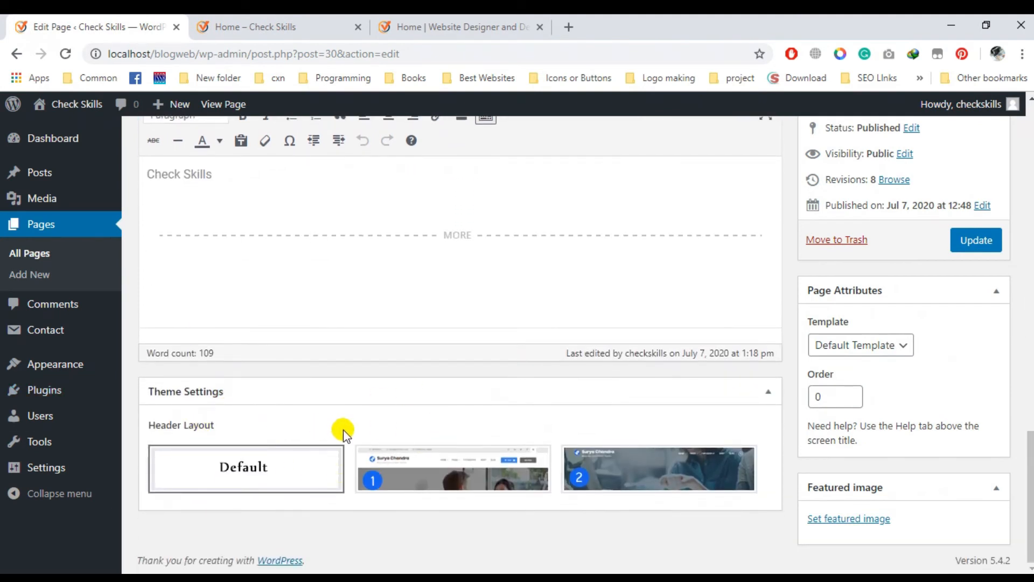
{"action": "scroll", "coordinate": [369, 438], "scroll_direction": "up", "scroll_amount": 2}
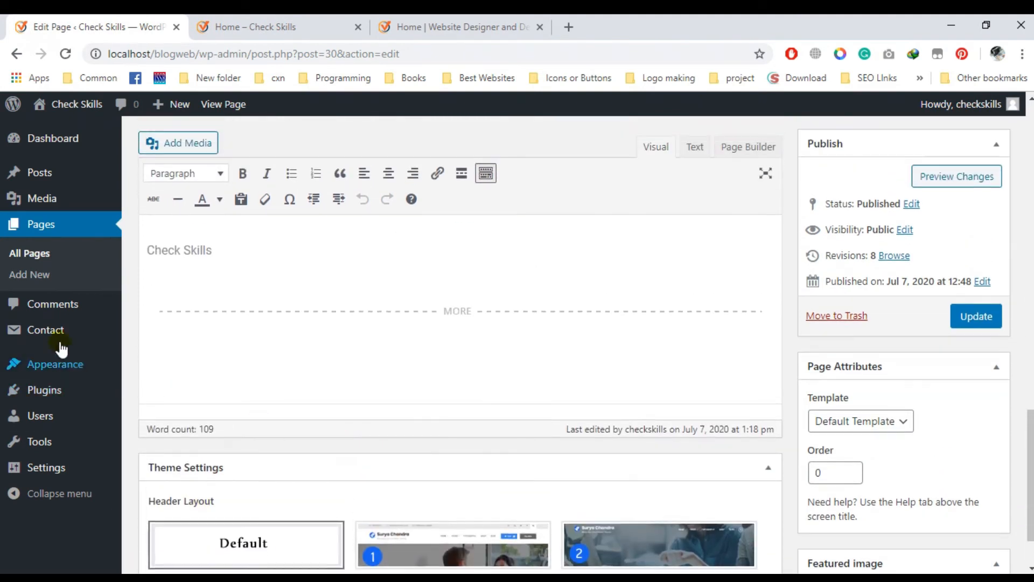
{"action": "scroll", "coordinate": [62, 245], "scroll_direction": "up", "scroll_amount": 2}
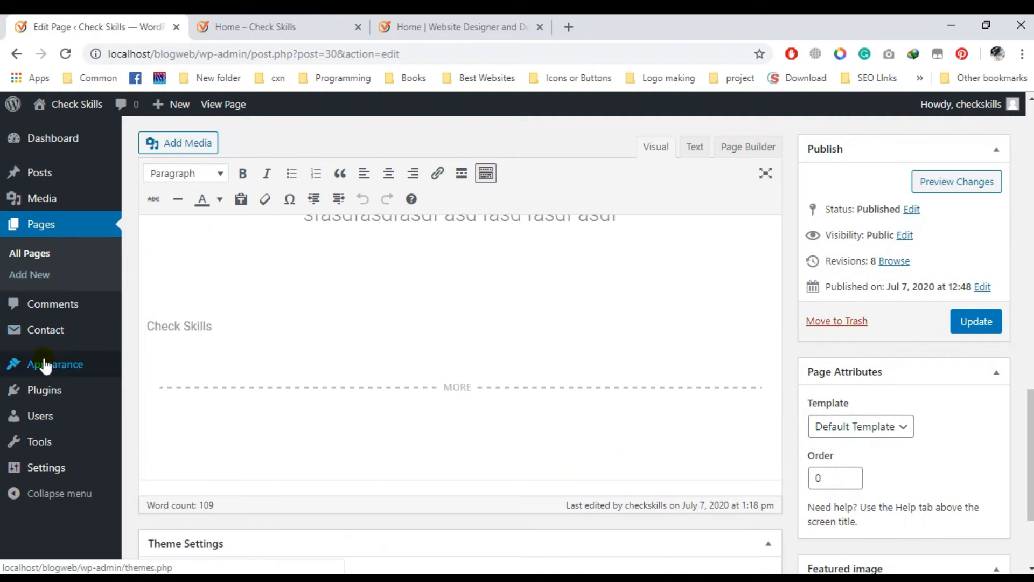
{"action": "mouse_move", "coordinate": [64, 367]}
{"action": "middle_click", "coordinate": [153, 364]}
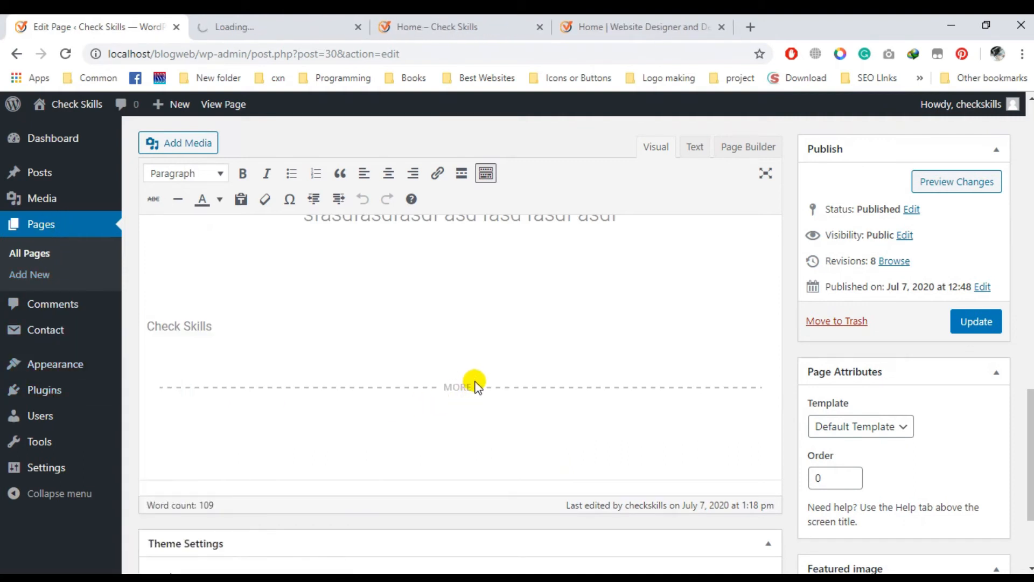
Set the Home page's template to Full Width and update the page.
{"action": "scroll", "coordinate": [472, 389], "scroll_direction": "down", "scroll_amount": 2}
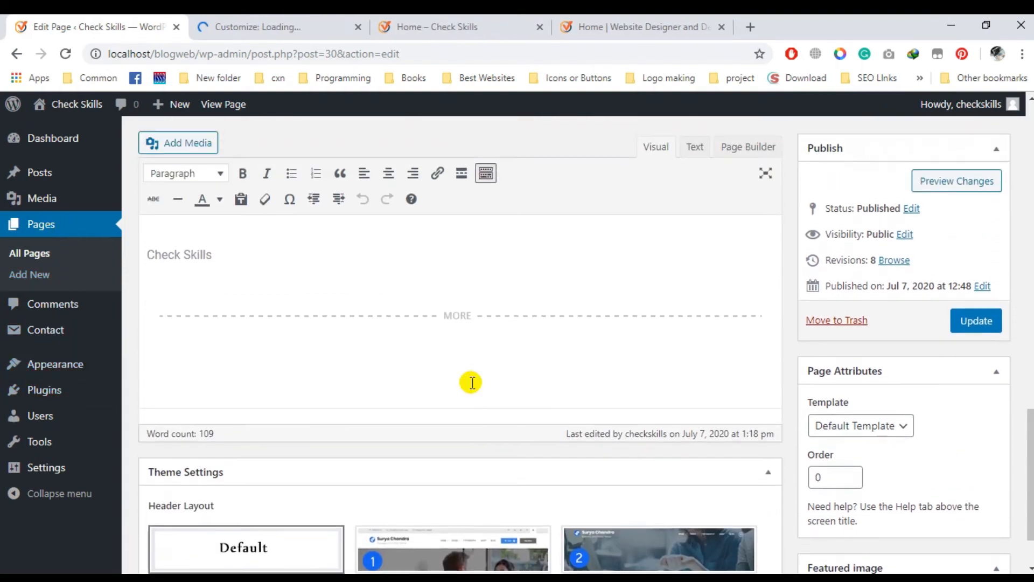
{"action": "scroll", "coordinate": [472, 383], "scroll_direction": "up", "scroll_amount": 15}
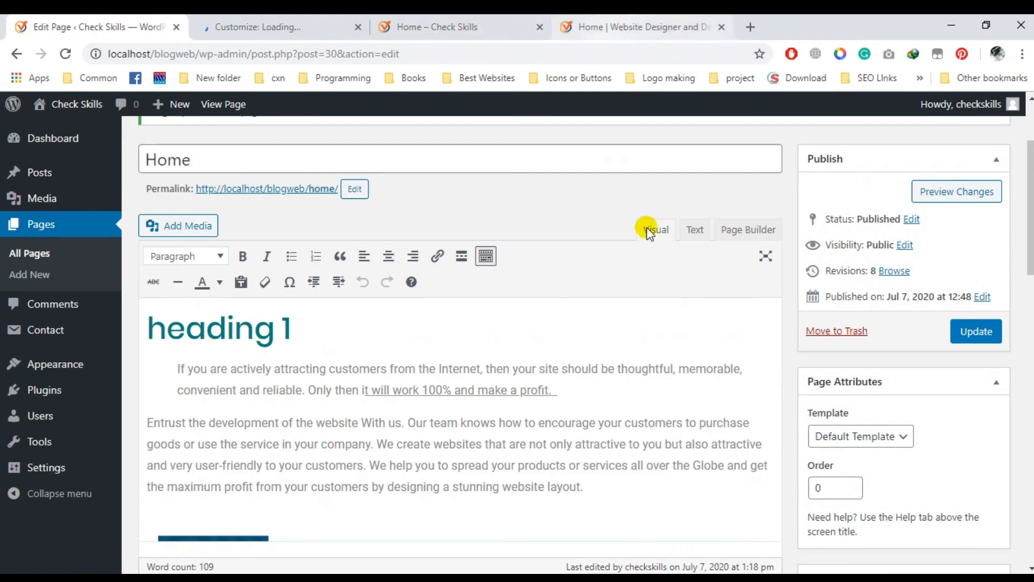
{"action": "scroll", "coordinate": [612, 166], "scroll_direction": "down", "scroll_amount": 2}
{"action": "left_click", "coordinate": [873, 347]}
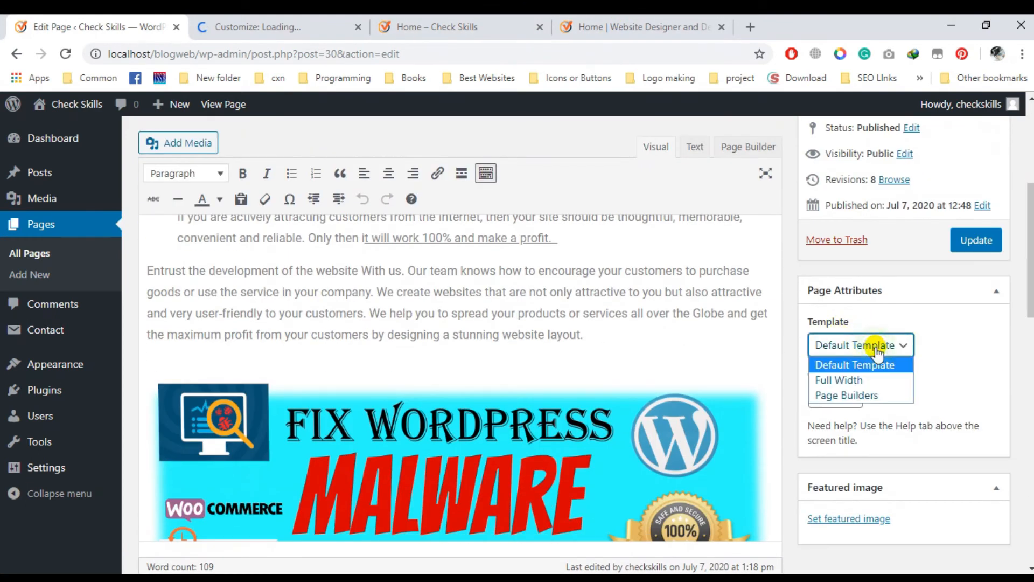
{"action": "left_click", "coordinate": [861, 380]}
{"action": "left_click", "coordinate": [979, 242]}
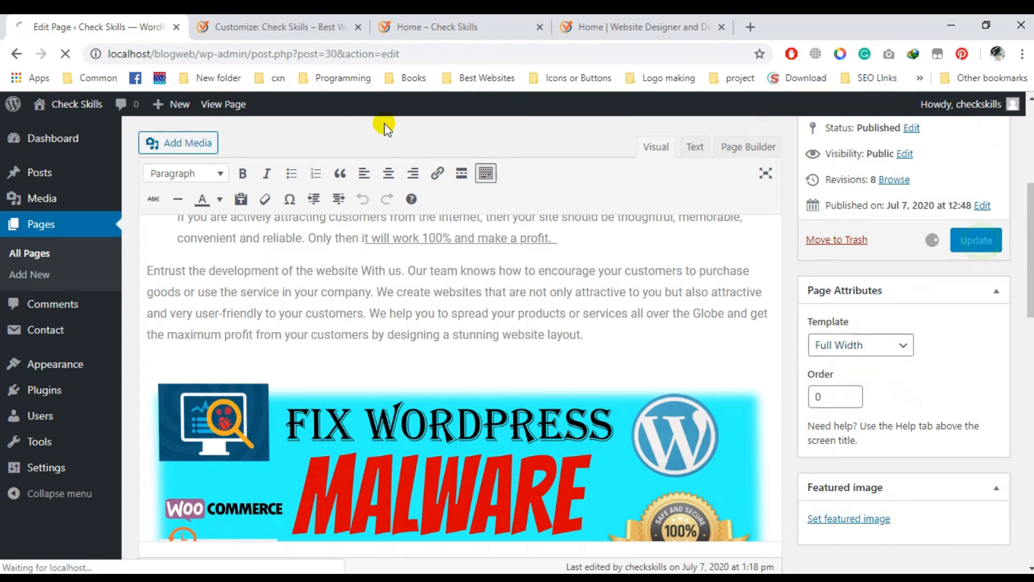
Reload the live Home page and examine its layout with the new template from the banner to the end of the content.
{"action": "left_click", "coordinate": [433, 26]}
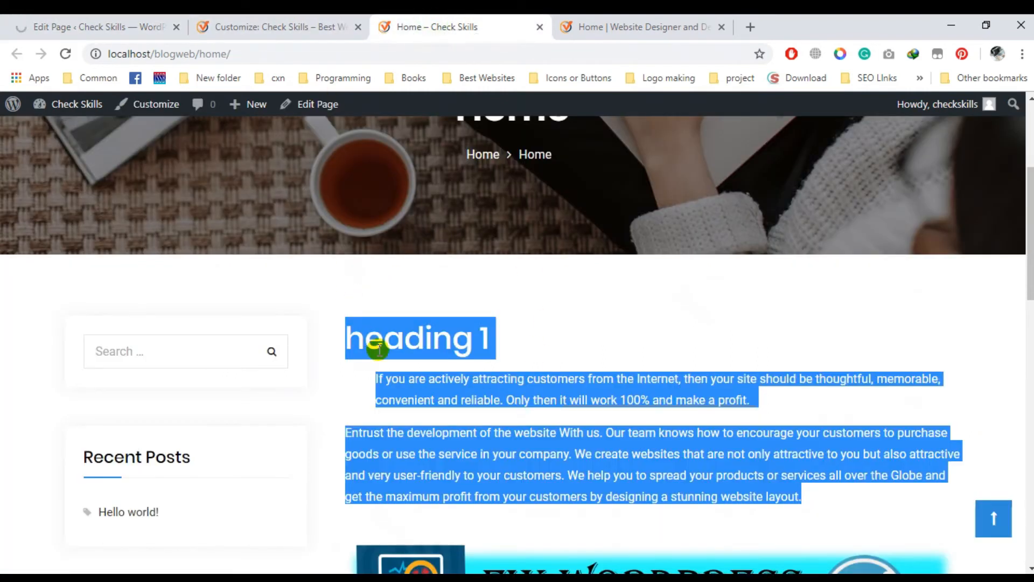
{"action": "left_click", "coordinate": [62, 53]}
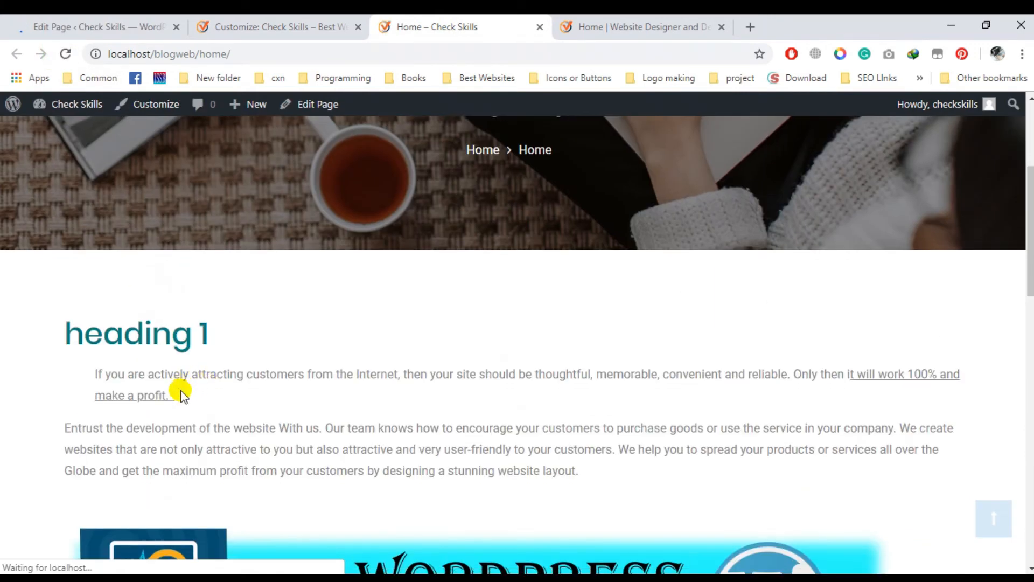
{"action": "scroll", "coordinate": [173, 377], "scroll_direction": "down", "scroll_amount": 5}
{"action": "scroll", "coordinate": [166, 365], "scroll_direction": "down", "scroll_amount": 8}
{"action": "scroll", "coordinate": [163, 369], "scroll_direction": "up", "scroll_amount": 14}
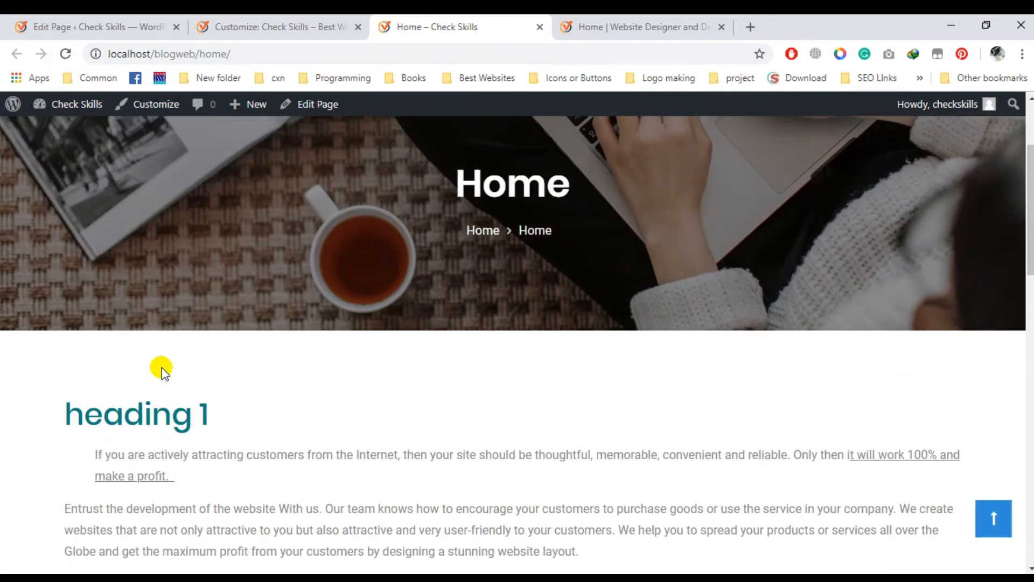
{"action": "scroll", "coordinate": [181, 403], "scroll_direction": "down", "scroll_amount": 3}
{"action": "scroll", "coordinate": [197, 439], "scroll_direction": "up", "scroll_amount": 2}
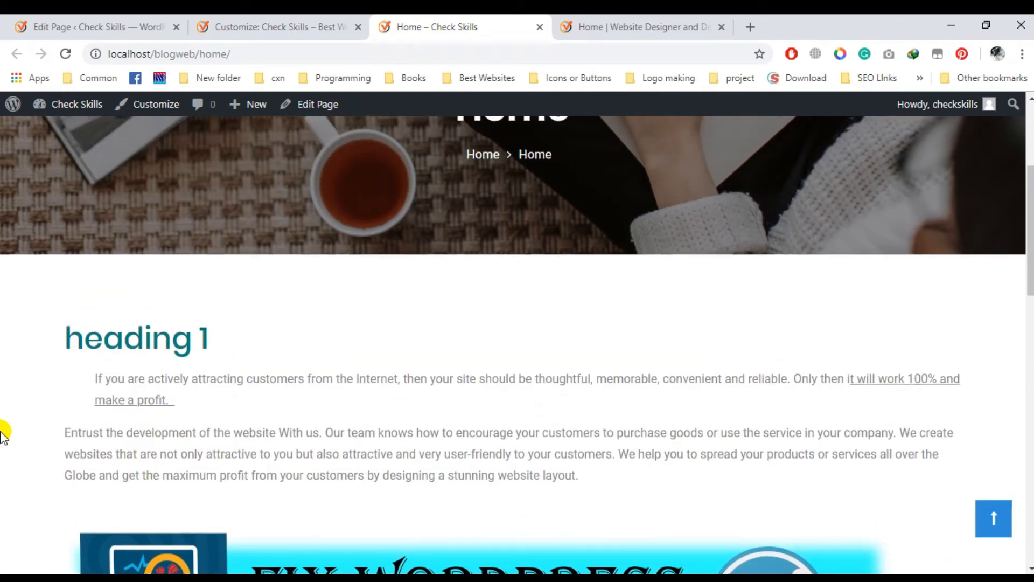
{"action": "scroll", "coordinate": [200, 414], "scroll_direction": "down", "scroll_amount": 2}
Replace the "heading 1" text, pasting as plain text "Check Skills Website Designing and Development Agency In Dubai, Pakistan and US".
{"action": "left_click", "coordinate": [619, 22]}
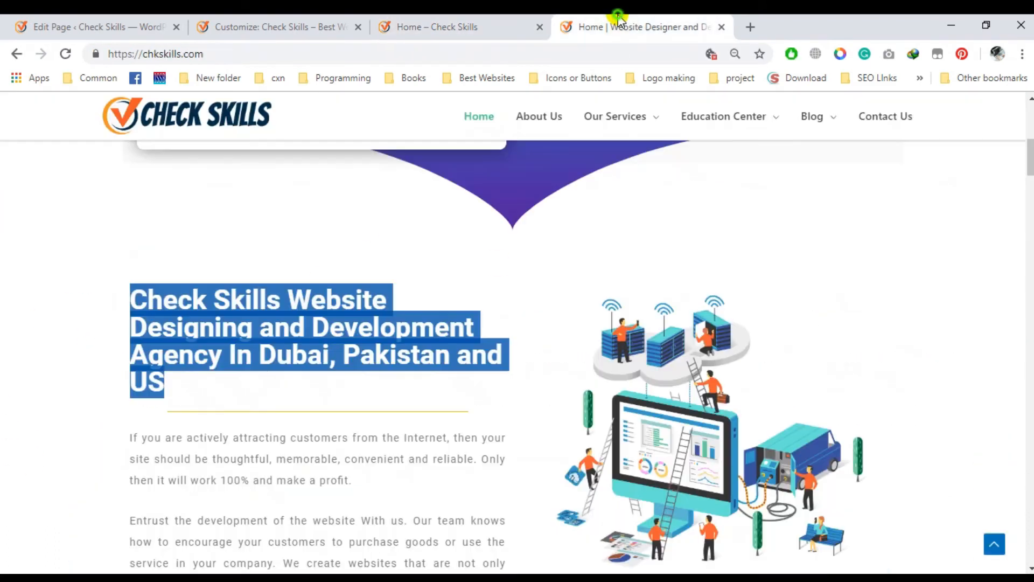
{"action": "left_click", "coordinate": [259, 26]}
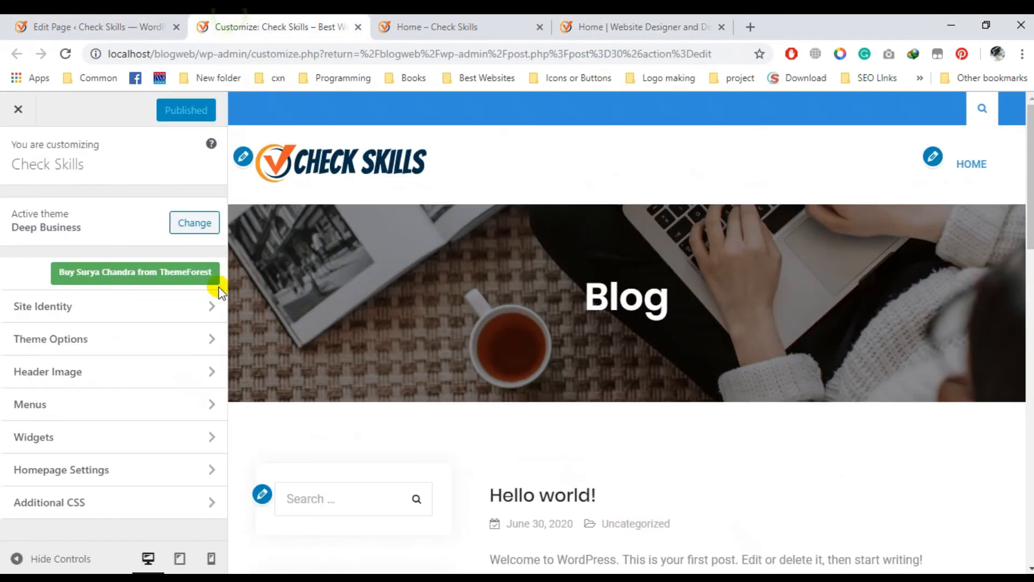
{"action": "left_click", "coordinate": [106, 26]}
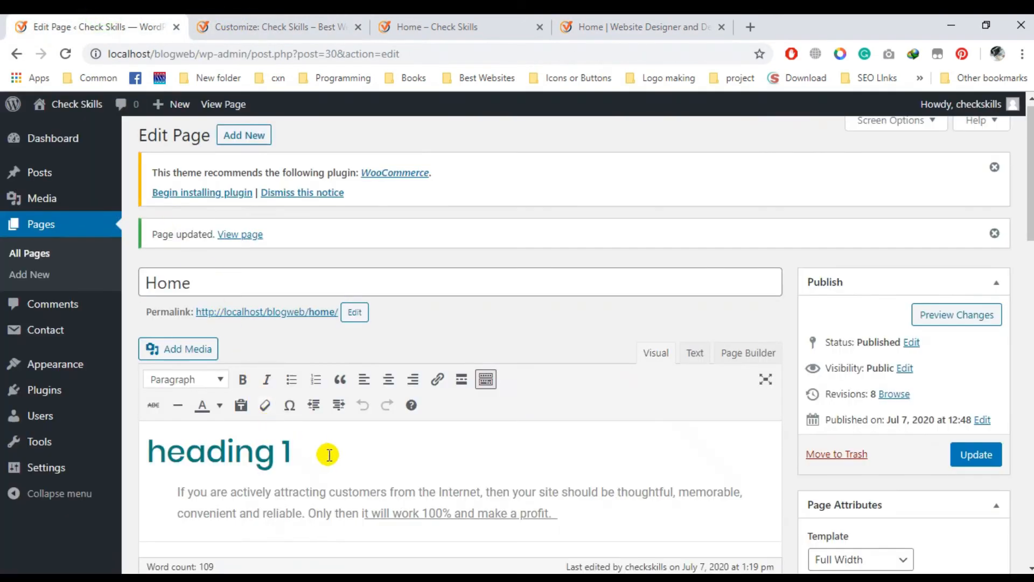
{"action": "left_click_drag", "start_coordinate": [328, 453], "coordinate": [196, 425]}
{"action": "left_click", "coordinate": [240, 405]}
{"action": "left_click_drag", "start_coordinate": [353, 451], "coordinate": [146, 455]}
{"action": "type", "text": "Check Skills Website Designing and Development Agency In Dubai, Pakistan and US"}
{"action": "scroll", "coordinate": [284, 448], "scroll_direction": "down", "scroll_amount": 2}
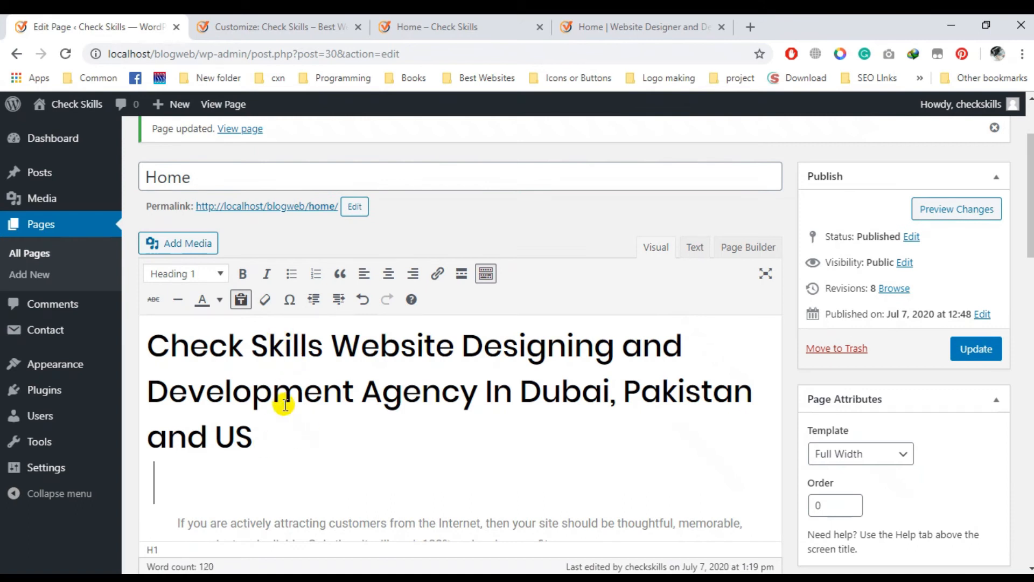
Update the Home page to publish the new heading.
{"action": "left_click_drag", "start_coordinate": [288, 442], "coordinate": [152, 360]}
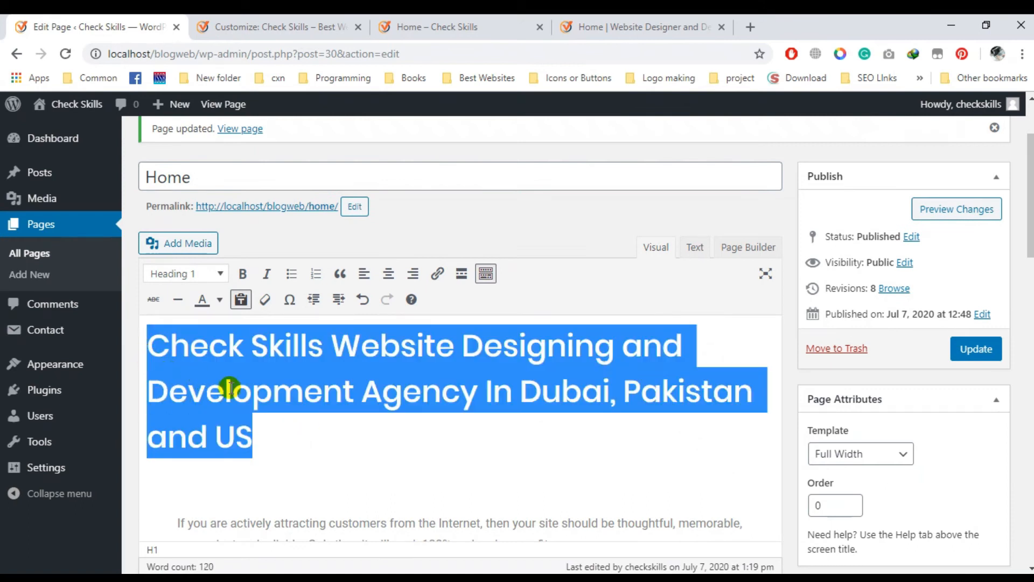
{"action": "left_click", "coordinate": [351, 489]}
{"action": "scroll", "coordinate": [195, 506], "scroll_direction": "down", "scroll_amount": 4}
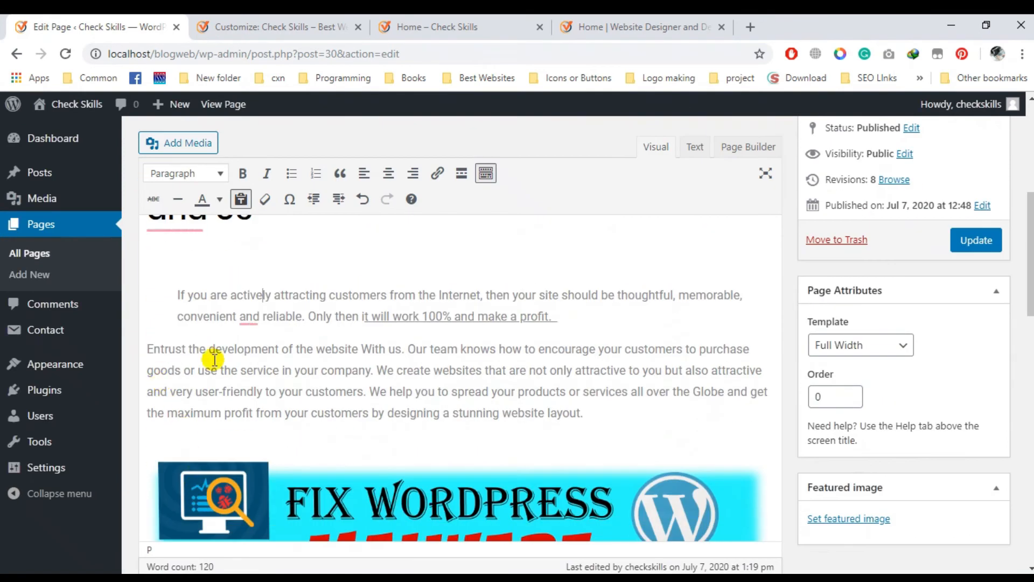
{"action": "left_click", "coordinate": [976, 240]}
Reload the live Home page and examine the new heading, the paragraphs, the image and the quote.
{"action": "left_click", "coordinate": [276, 26]}
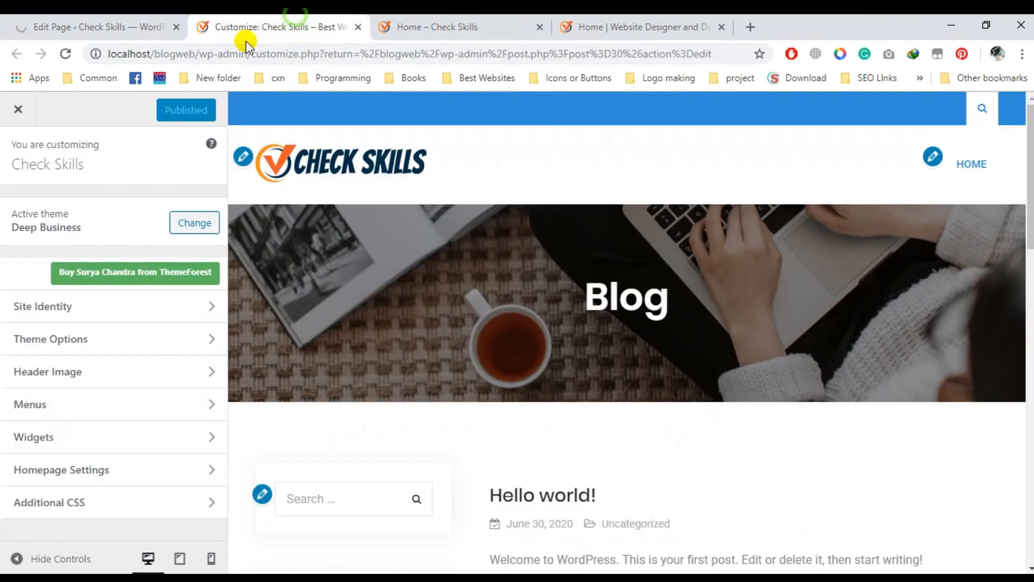
{"action": "left_click", "coordinate": [442, 16]}
{"action": "left_click", "coordinate": [65, 54]}
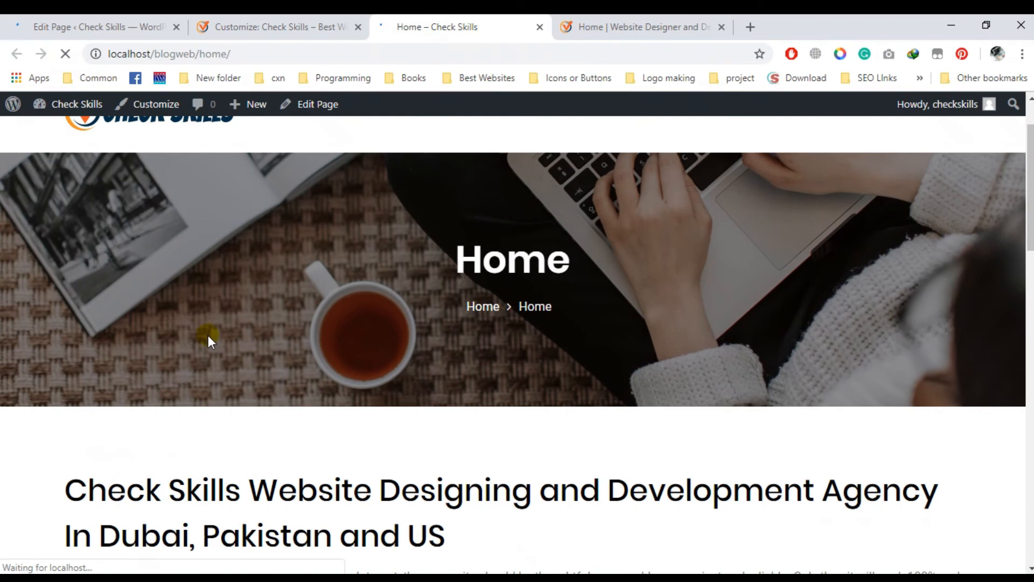
{"action": "scroll", "coordinate": [205, 340], "scroll_direction": "down", "scroll_amount": 7}
{"action": "scroll", "coordinate": [201, 345], "scroll_direction": "down", "scroll_amount": 10}
{"action": "scroll", "coordinate": [201, 346], "scroll_direction": "down", "scroll_amount": 2}
{"action": "scroll", "coordinate": [203, 347], "scroll_direction": "up", "scroll_amount": 20}
{"action": "scroll", "coordinate": [204, 353], "scroll_direction": "up", "scroll_amount": 5}
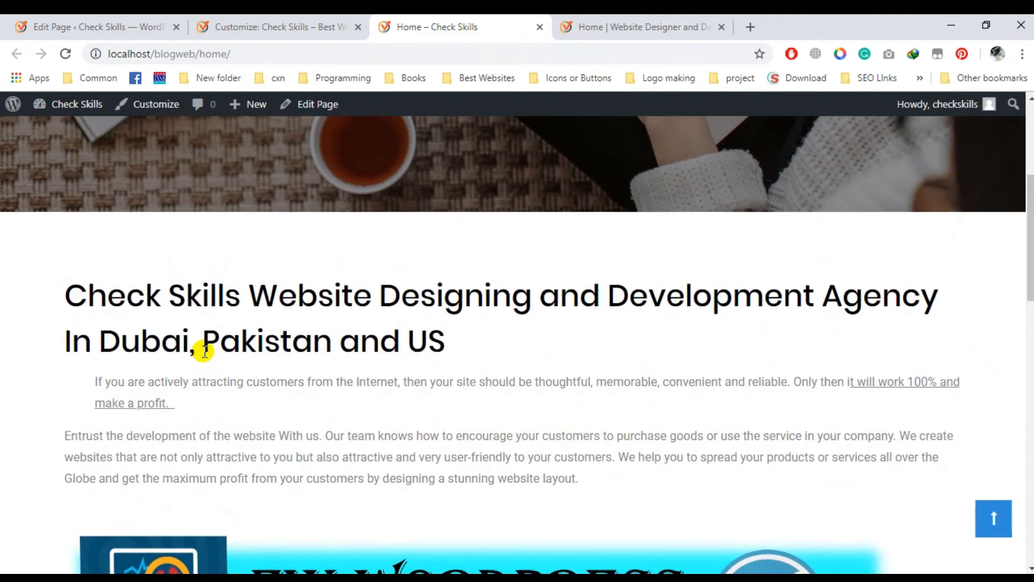
{"action": "scroll", "coordinate": [202, 351], "scroll_direction": "down", "scroll_amount": 1}
{"action": "scroll", "coordinate": [201, 349], "scroll_direction": "up", "scroll_amount": 2}
{"action": "scroll", "coordinate": [202, 350], "scroll_direction": "down", "scroll_amount": 3}
{"action": "scroll", "coordinate": [201, 362], "scroll_direction": "down", "scroll_amount": 1}
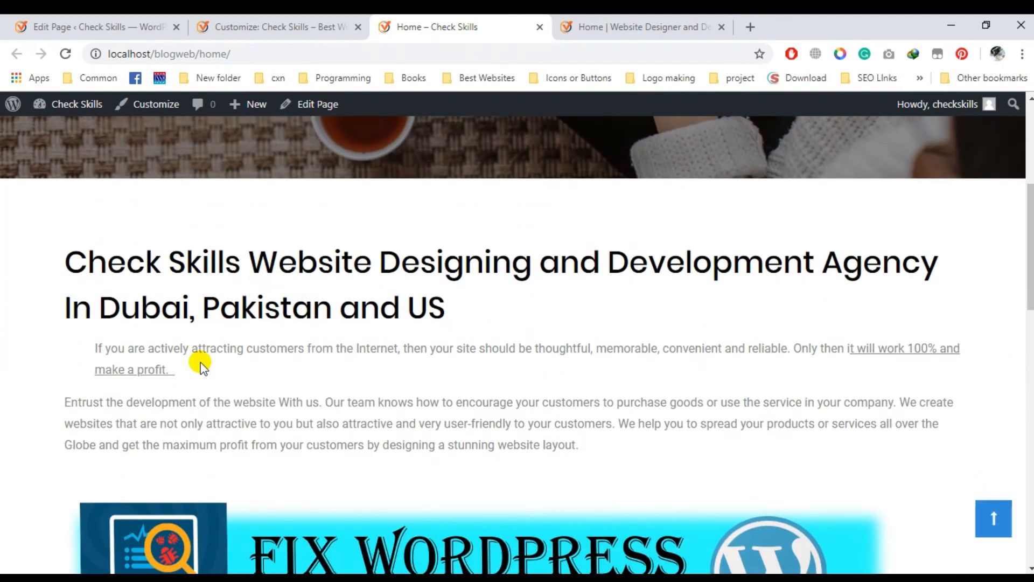
{"action": "scroll", "coordinate": [199, 364], "scroll_direction": "up", "scroll_amount": 5}
{"action": "scroll", "coordinate": [235, 296], "scroll_direction": "down", "scroll_amount": 15}
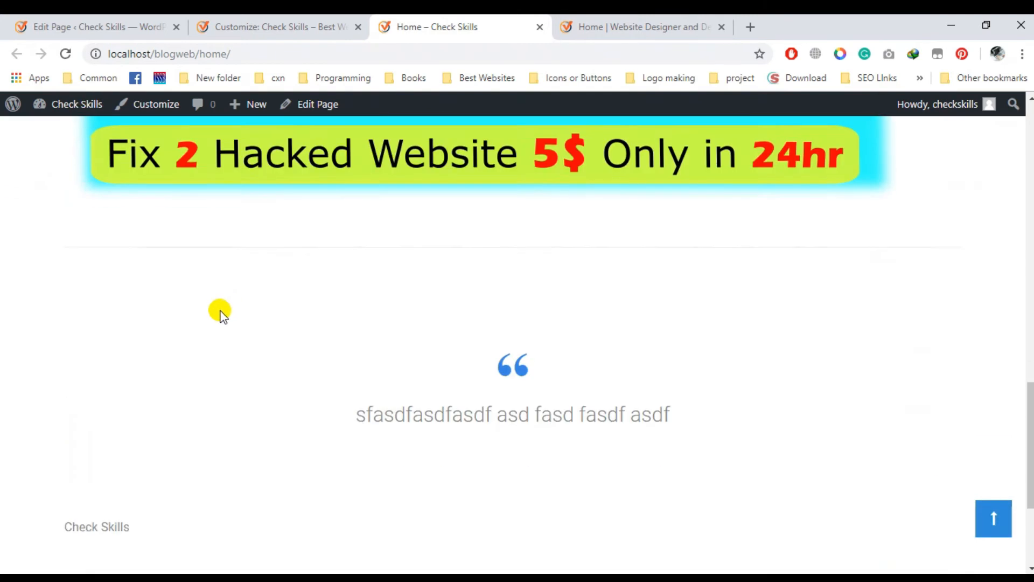
{"action": "scroll", "coordinate": [219, 310], "scroll_direction": "down", "scroll_amount": 3}
{"action": "scroll", "coordinate": [218, 310], "scroll_direction": "up", "scroll_amount": 5}
Return to the Home page's editing screen and open the list of installed plugins in a separate browser tab.
{"action": "left_click", "coordinate": [253, 25]}
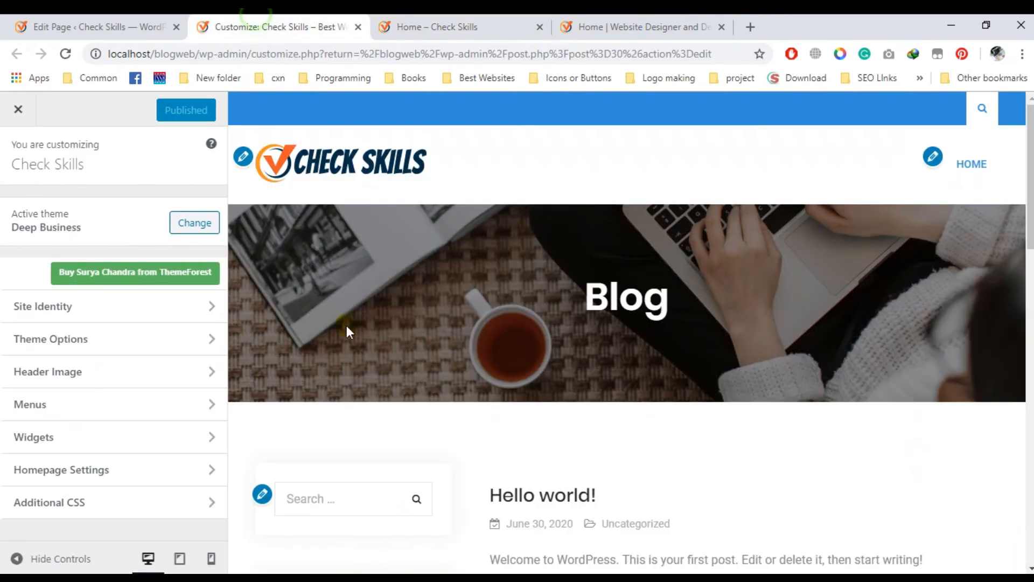
{"action": "left_click", "coordinate": [102, 26]}
{"action": "scroll", "coordinate": [377, 333], "scroll_direction": "down", "scroll_amount": 4}
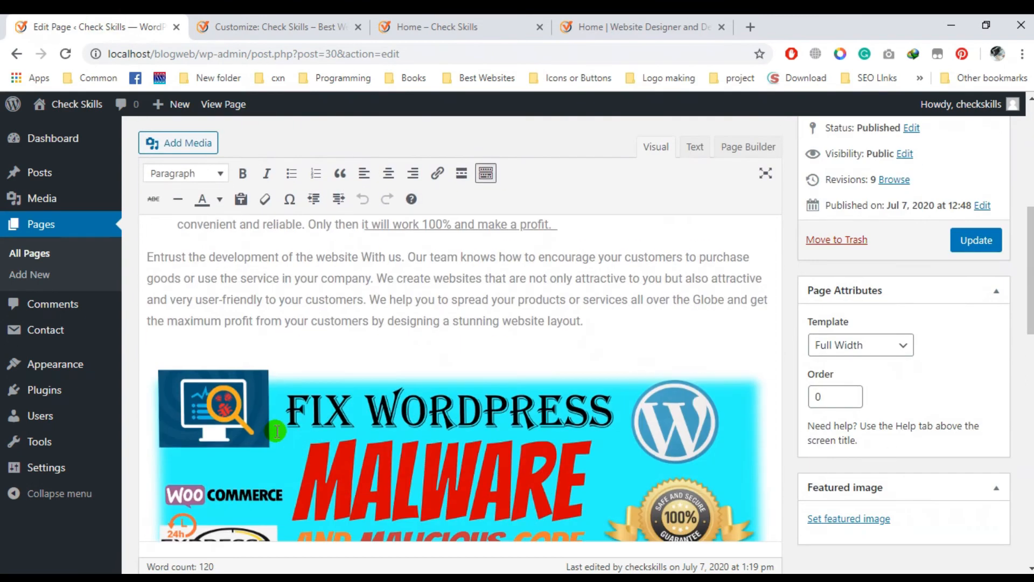
{"action": "scroll", "coordinate": [259, 431], "scroll_direction": "down", "scroll_amount": 6}
{"action": "scroll", "coordinate": [351, 345], "scroll_direction": "up", "scroll_amount": 10}
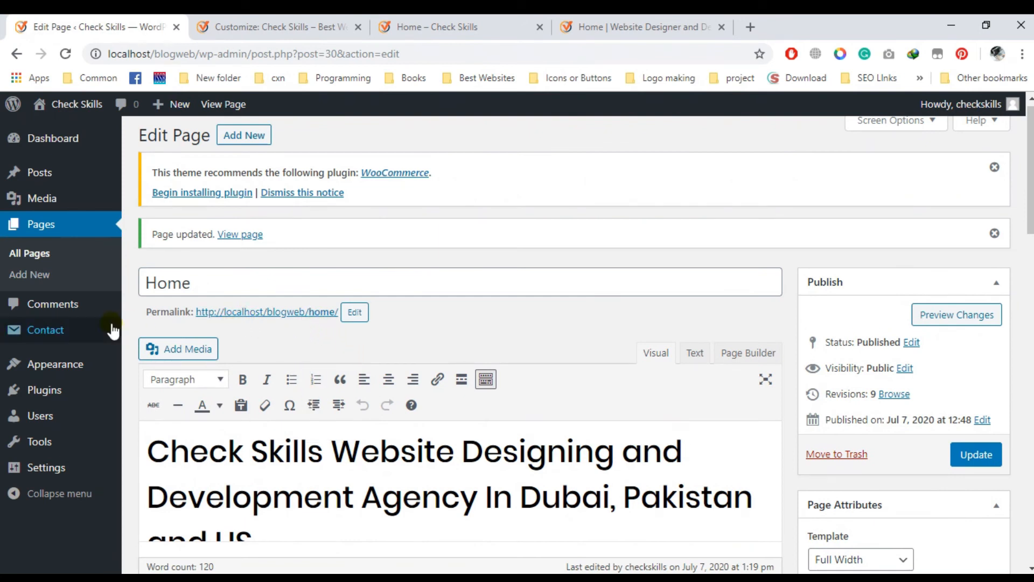
{"action": "mouse_move", "coordinate": [82, 370]}
{"action": "mouse_move", "coordinate": [96, 403]}
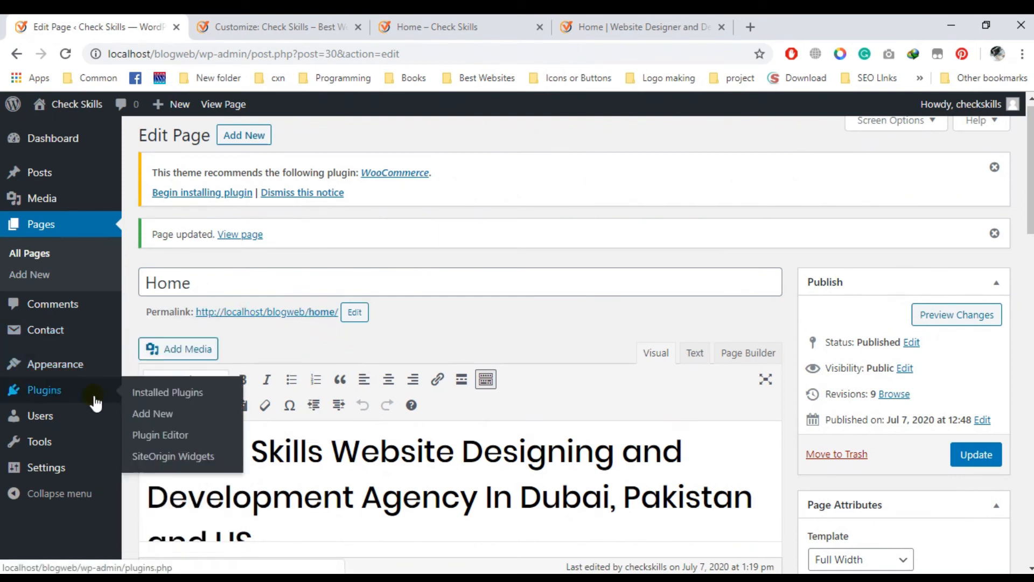
{"action": "middle_click", "coordinate": [182, 396]}
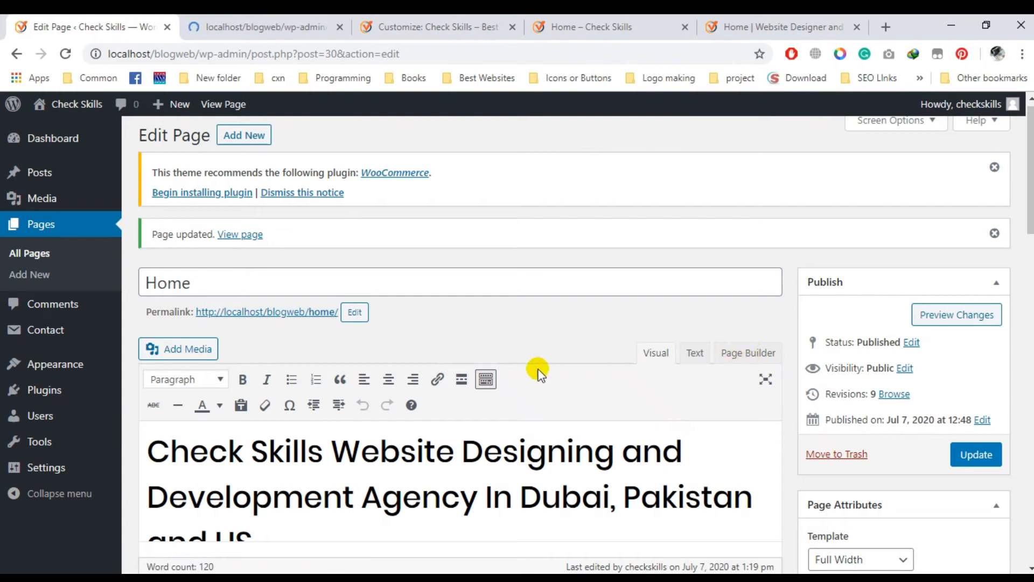
{"action": "left_click", "coordinate": [256, 25]}
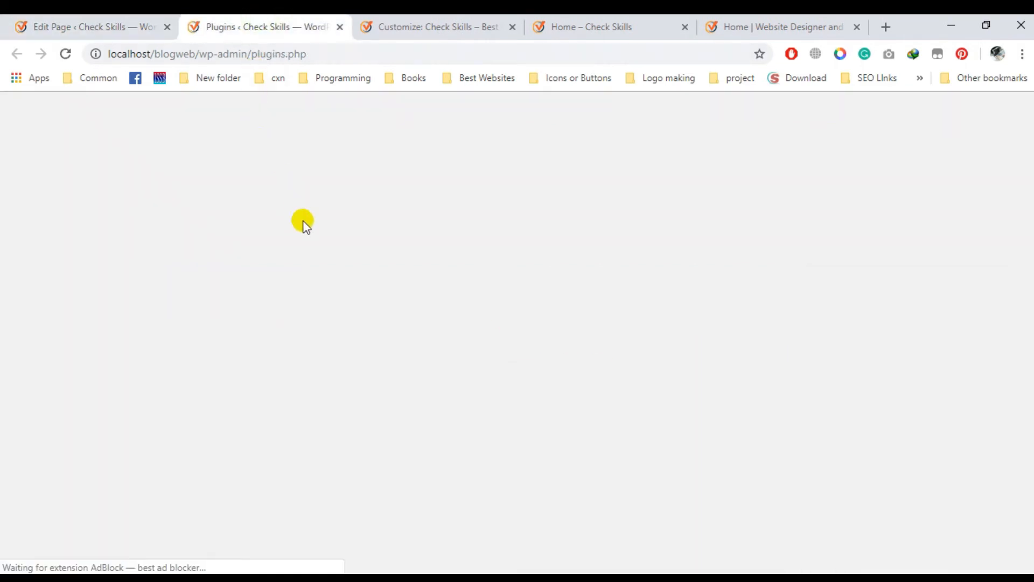
{"action": "scroll", "coordinate": [302, 280], "scroll_direction": "down", "scroll_amount": 3}
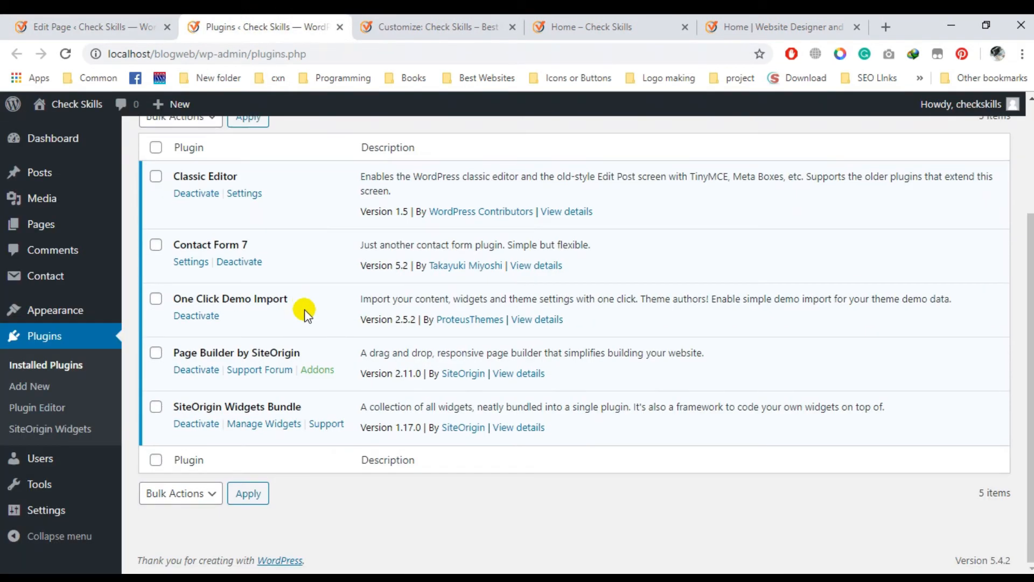
Return to the Home page's editing screen, start Page Builder, and decline copying the existing content into it.
{"action": "triple_click", "coordinate": [284, 353]}
{"action": "left_click", "coordinate": [125, 26]}
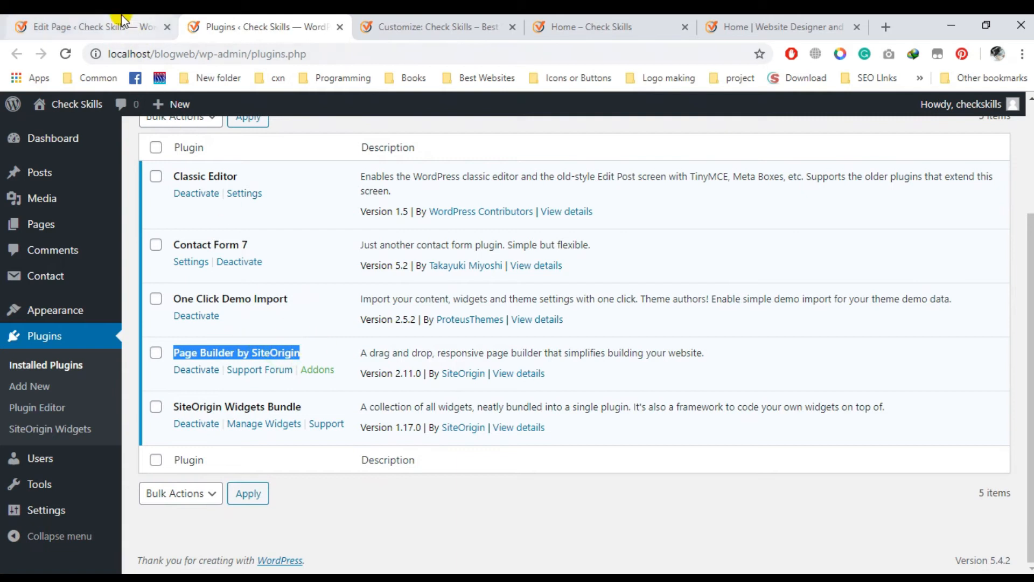
{"action": "left_click", "coordinate": [739, 358]}
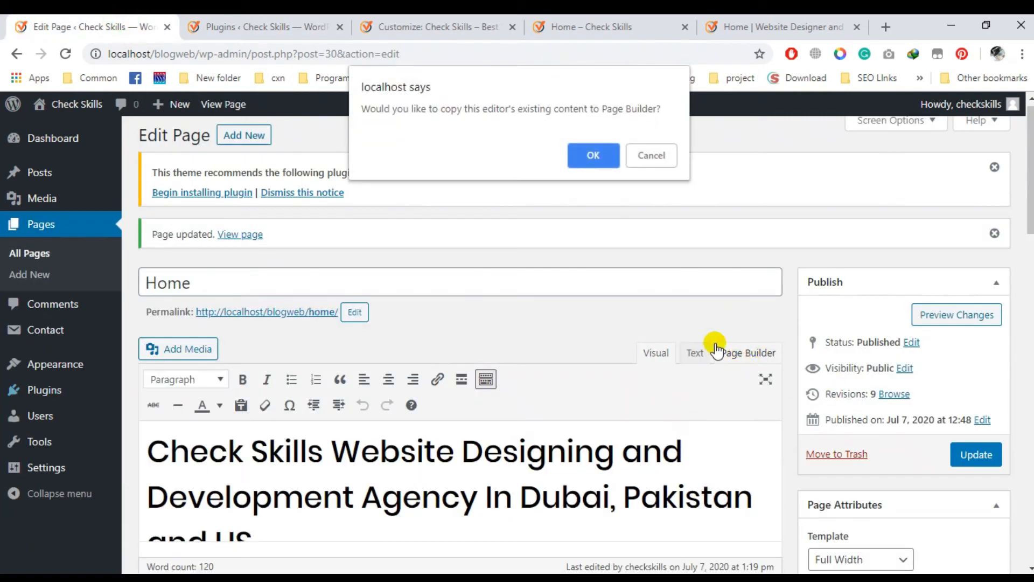
{"action": "left_click", "coordinate": [646, 158]}
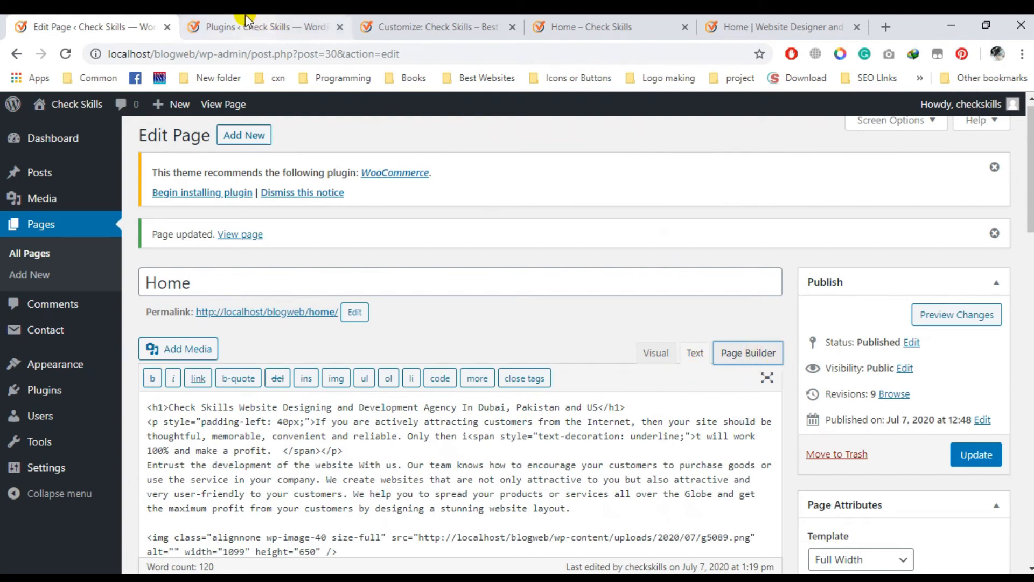
Open the Add Plugins page in a separate browser tab and search for "Page Builder by SiteOrigin".
{"action": "left_click", "coordinate": [258, 26]}
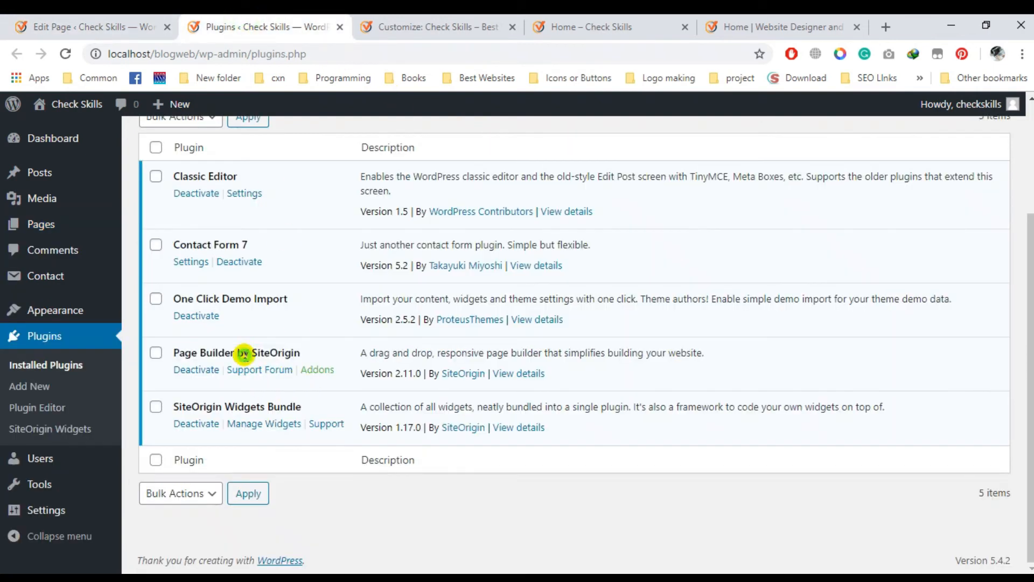
{"action": "scroll", "coordinate": [472, 378], "scroll_direction": "up", "scroll_amount": 3}
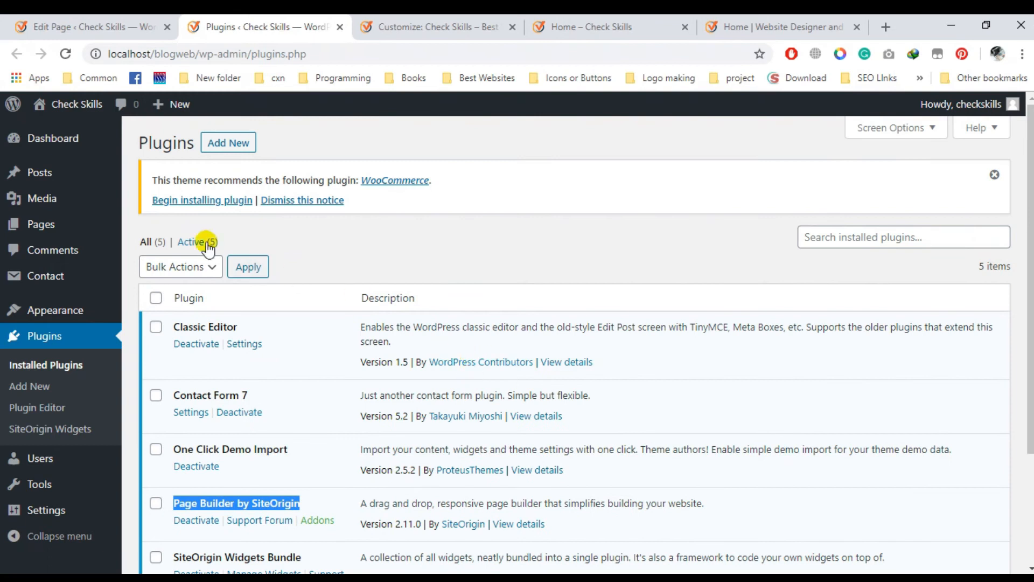
{"action": "left_click", "coordinate": [216, 143], "text": "ctrl"}
{"action": "left_click", "coordinate": [336, 26]}
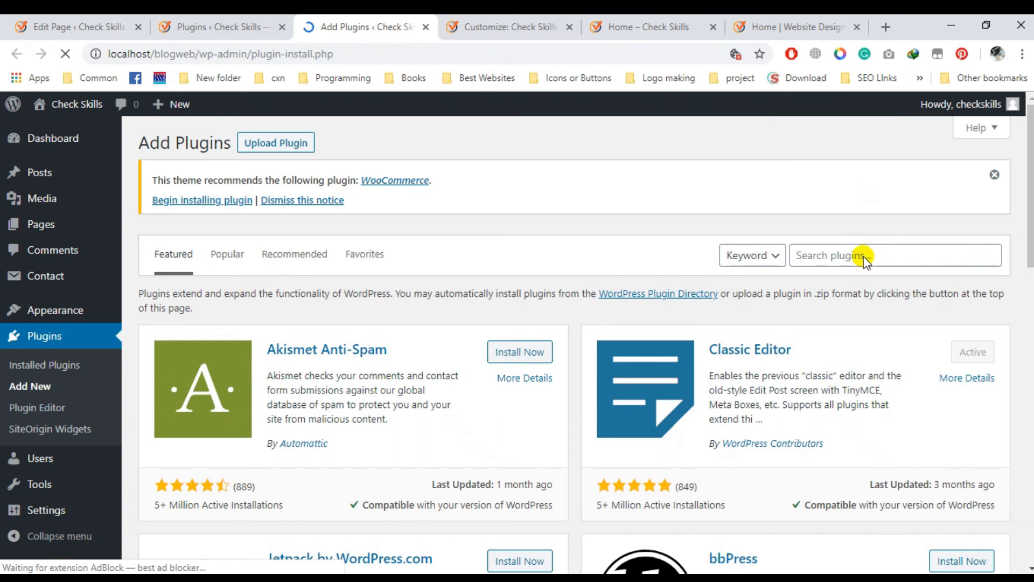
{"action": "left_click", "coordinate": [865, 260]}
{"action": "type", "text": "Page Builder by SiteOrigin"}
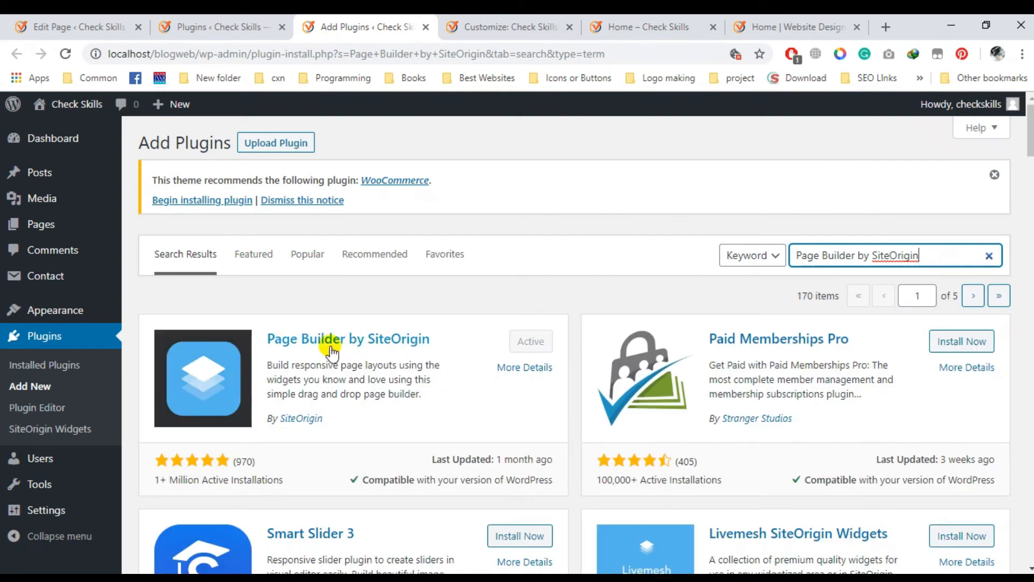
{"action": "left_click_drag", "start_coordinate": [442, 340], "coordinate": [262, 334]}
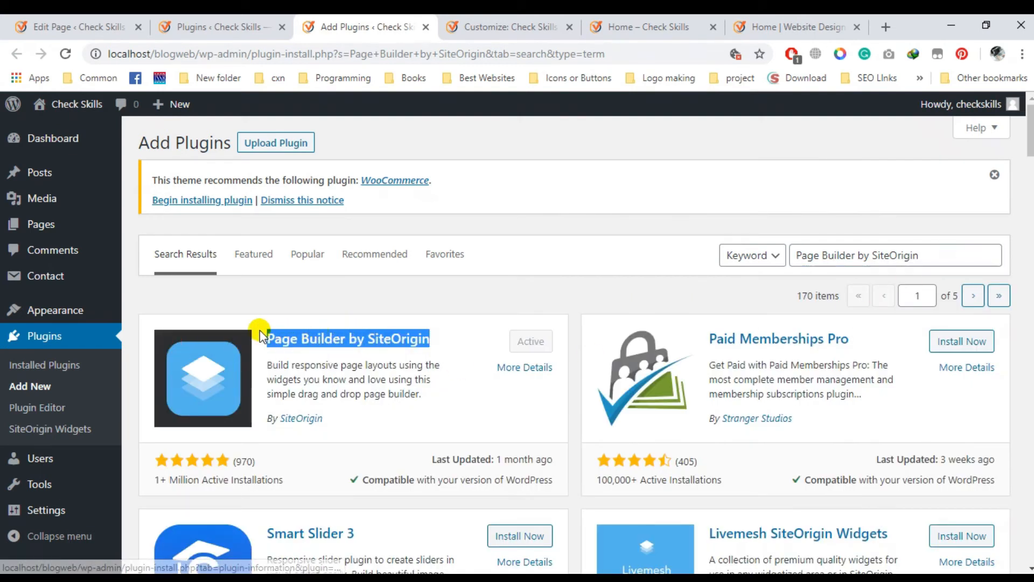
{"action": "scroll", "coordinate": [383, 347], "scroll_direction": "down", "scroll_amount": 1}
Copy the name "SiteOrigin Widgets Bundle" from the installed plugins list and search for it on the Add Plugins page.
{"action": "left_click", "coordinate": [205, 22]}
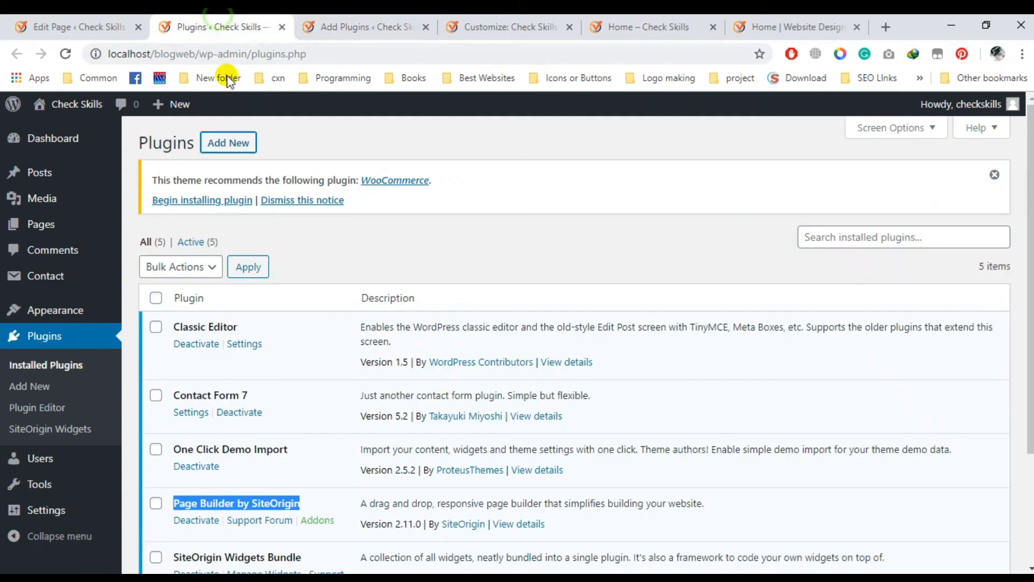
{"action": "scroll", "coordinate": [280, 345], "scroll_direction": "down", "scroll_amount": 3}
{"action": "double_click", "coordinate": [247, 405]}
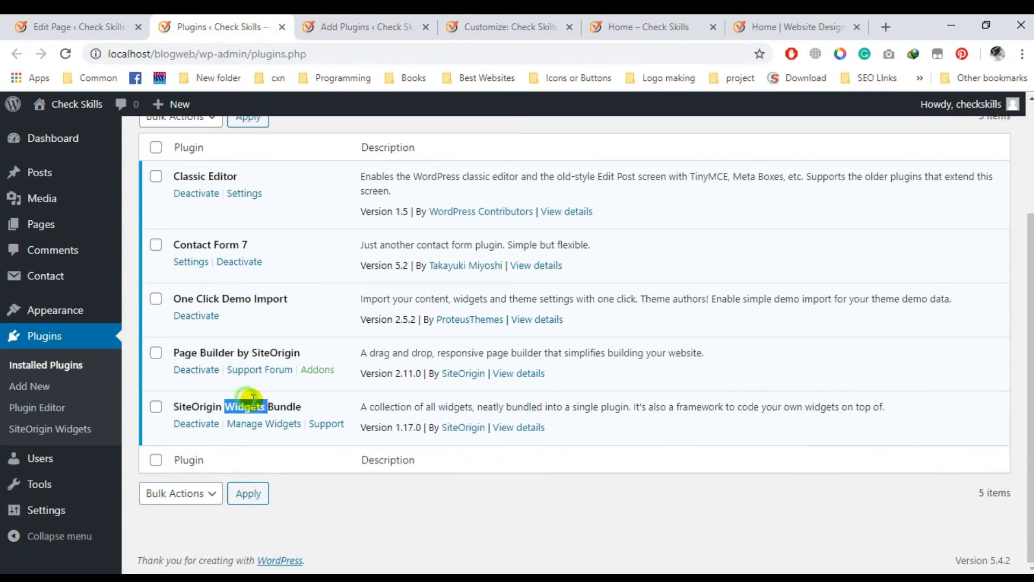
{"action": "triple_click", "coordinate": [276, 405]}
{"action": "key", "text": "ctrl+c"}
{"action": "left_click", "coordinate": [371, 24]}
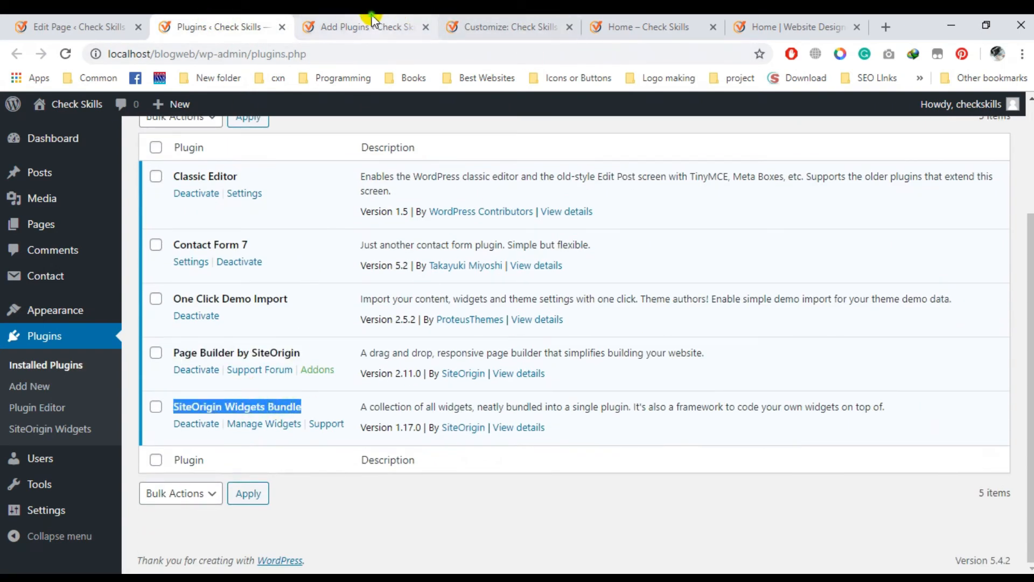
{"action": "triple_click", "coordinate": [855, 179]}
{"action": "key", "text": "ctrl+v"}
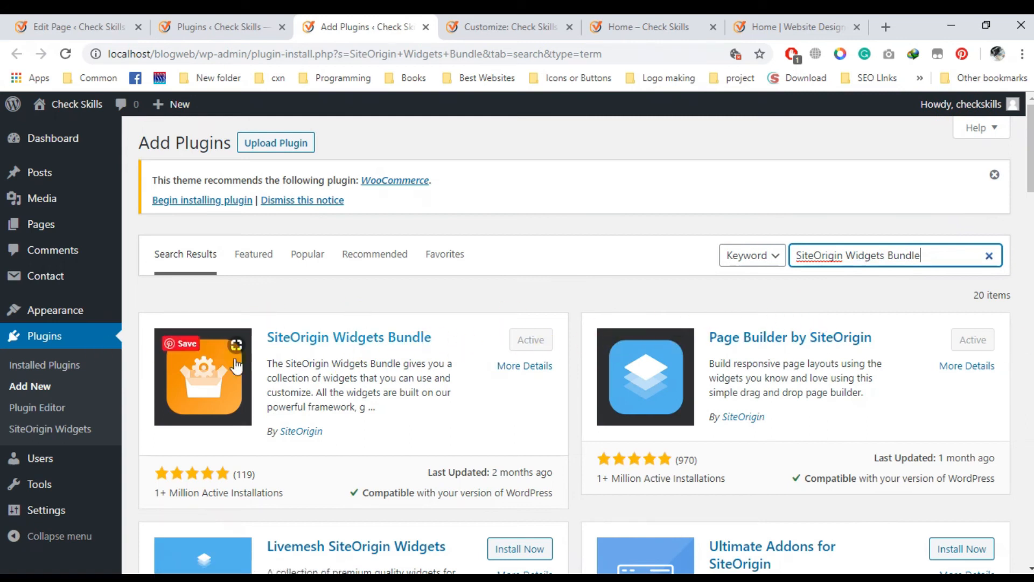
{"action": "scroll", "coordinate": [806, 367], "scroll_direction": "down", "scroll_amount": 1}
{"action": "scroll", "coordinate": [640, 317], "scroll_direction": "up", "scroll_amount": 1}
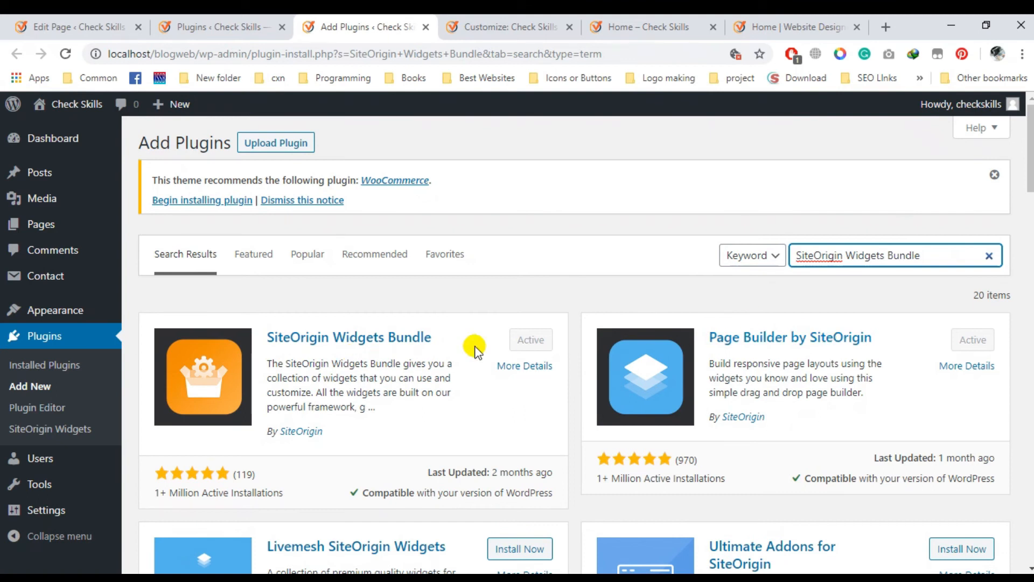
Return to the Home page's editing screen and switch the content editor to Visual mode.
{"action": "left_click", "coordinate": [208, 24]}
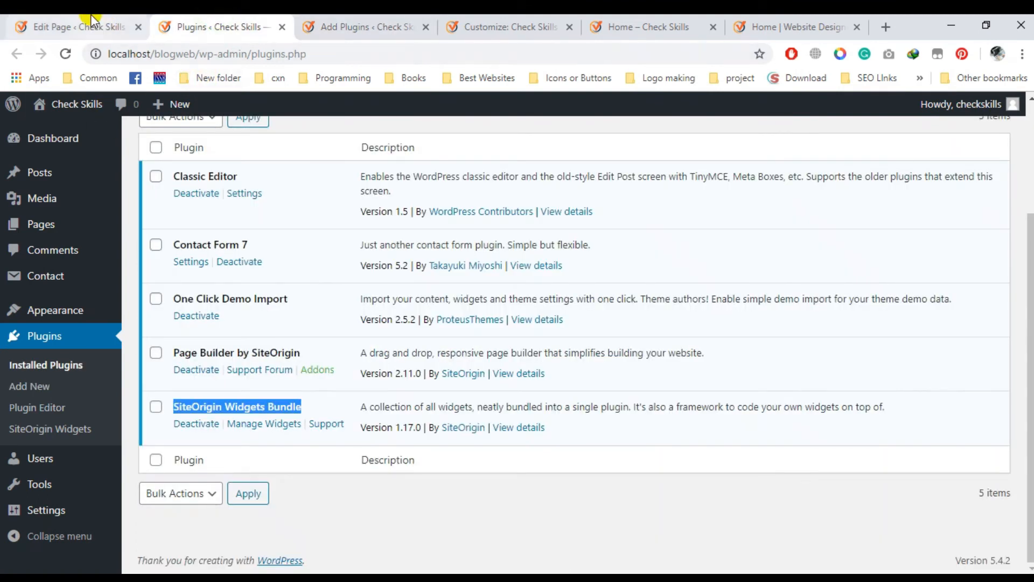
{"action": "left_click", "coordinate": [86, 26]}
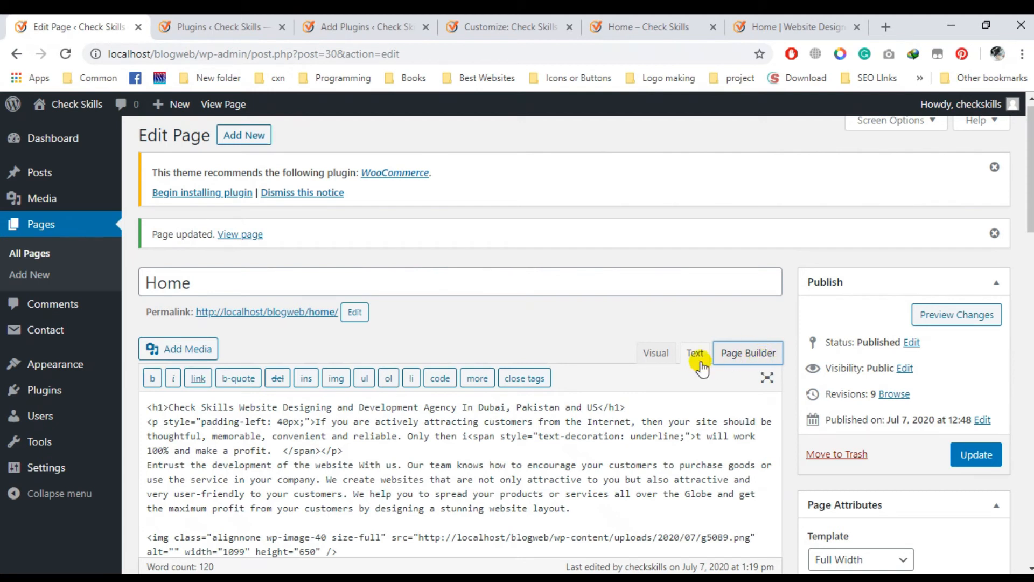
{"action": "left_click", "coordinate": [653, 353]}
Examine the Home page's heading, paragraphs and image in the editor, along with the revisions entry in its publishing settings.
{"action": "scroll", "coordinate": [666, 228], "scroll_direction": "down", "scroll_amount": 3}
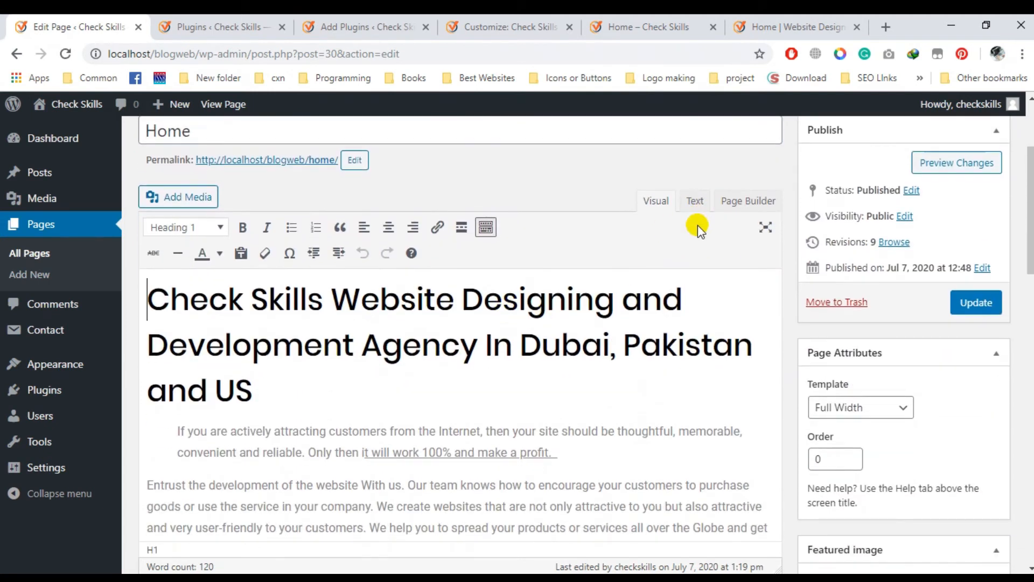
{"action": "scroll", "coordinate": [697, 225], "scroll_direction": "up", "scroll_amount": 2}
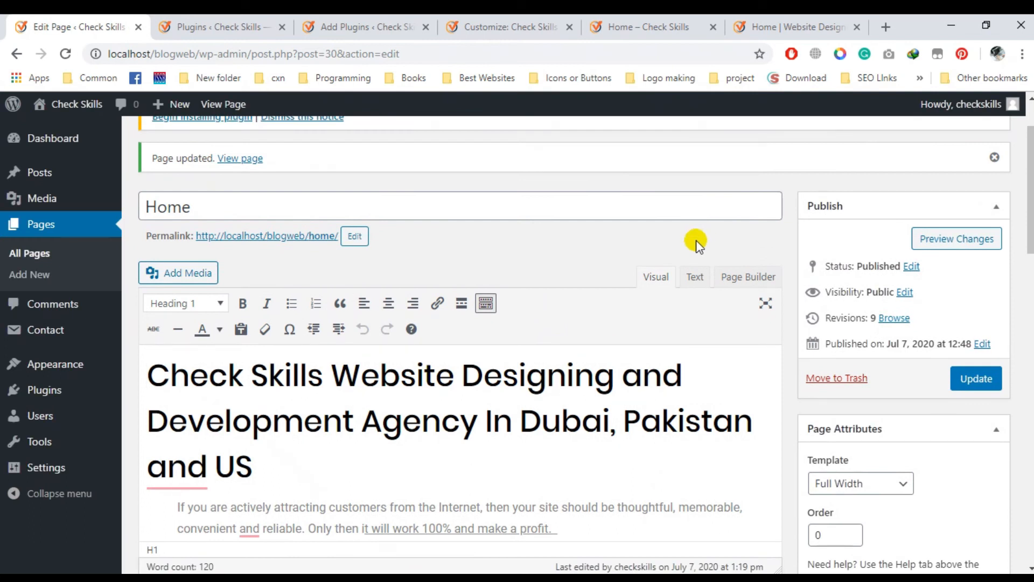
{"action": "scroll", "coordinate": [577, 381], "scroll_direction": "down", "scroll_amount": 15}
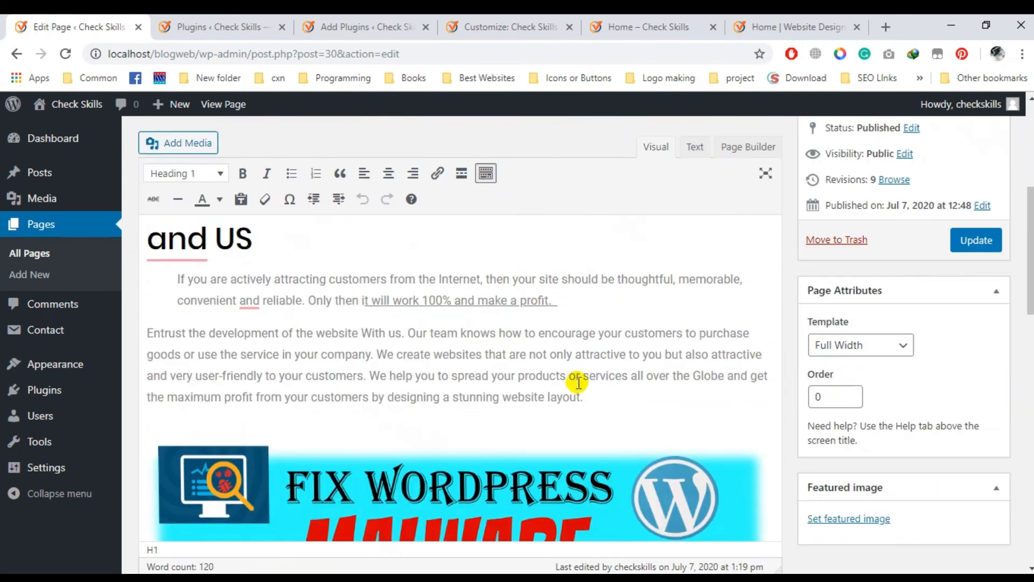
{"action": "scroll", "coordinate": [572, 410], "scroll_direction": "up", "scroll_amount": 15}
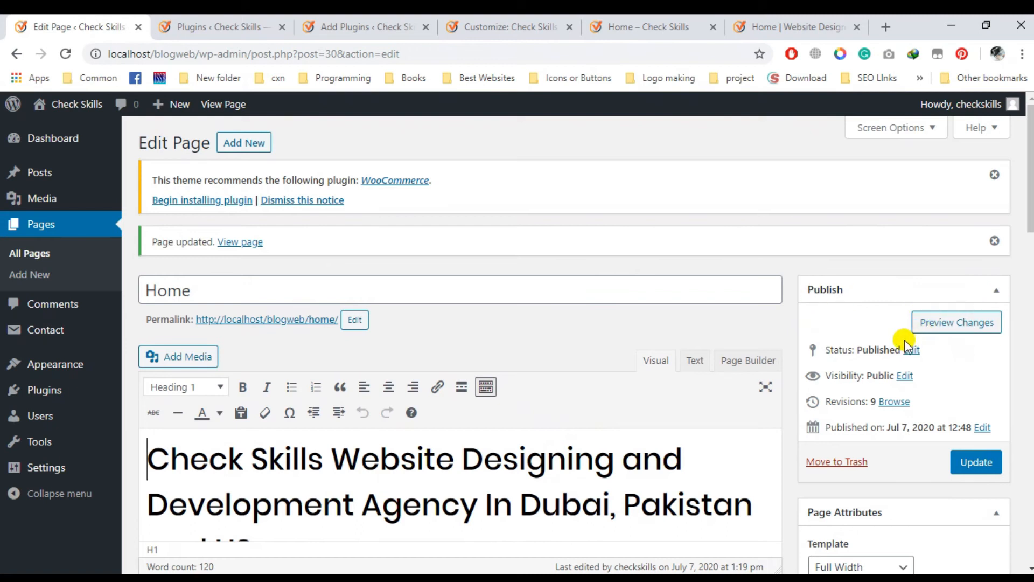
{"action": "triple_click", "coordinate": [858, 403]}
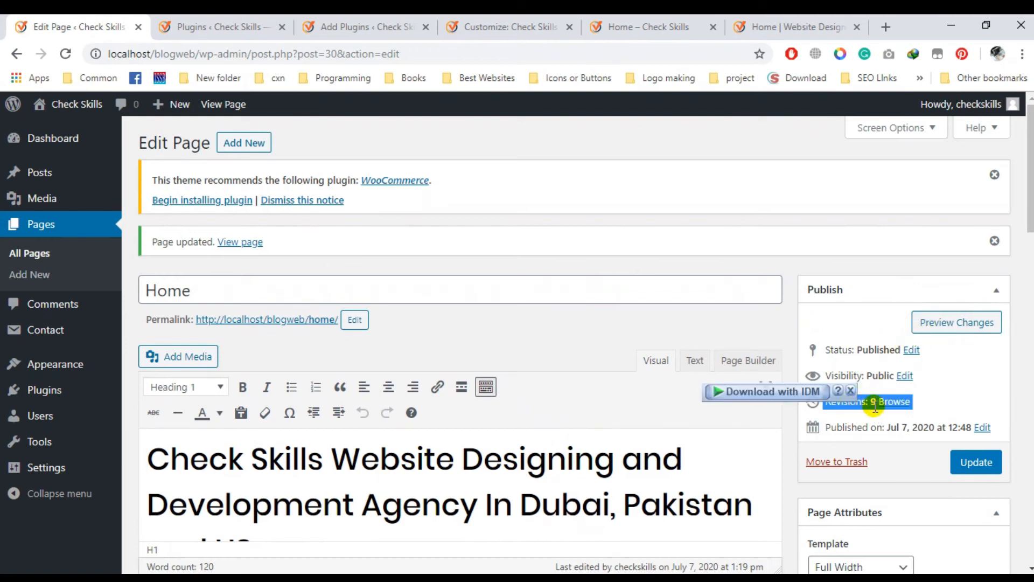
{"action": "left_click", "coordinate": [875, 405]}
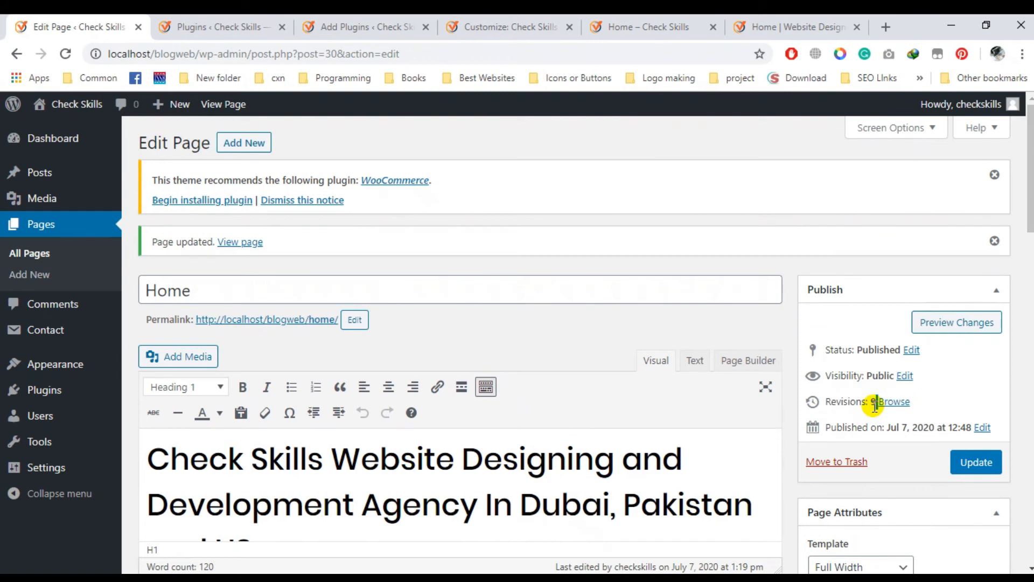
{"action": "scroll", "coordinate": [468, 380], "scroll_direction": "down", "scroll_amount": 4}
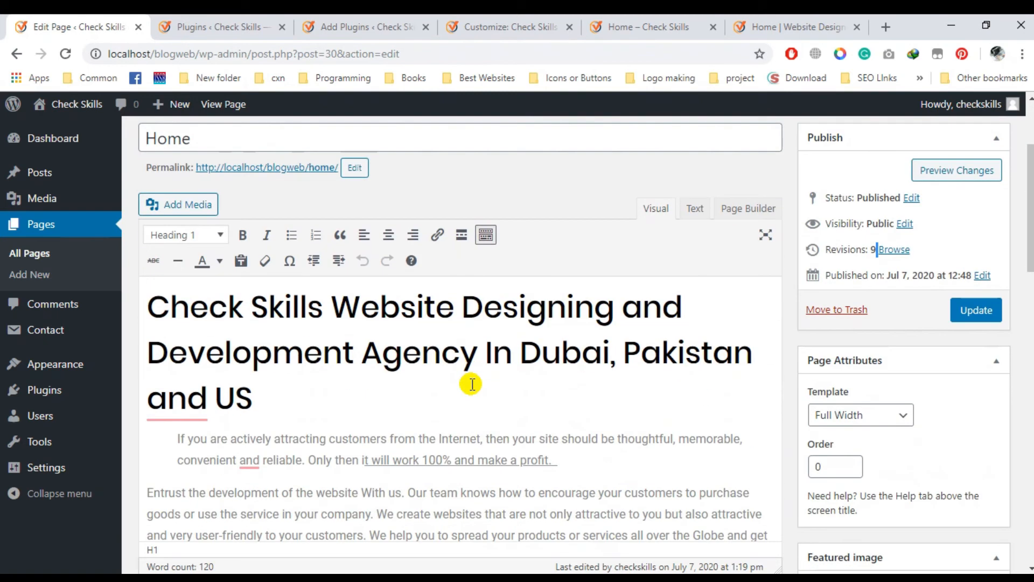
{"action": "scroll", "coordinate": [471, 385], "scroll_direction": "up", "scroll_amount": 4}
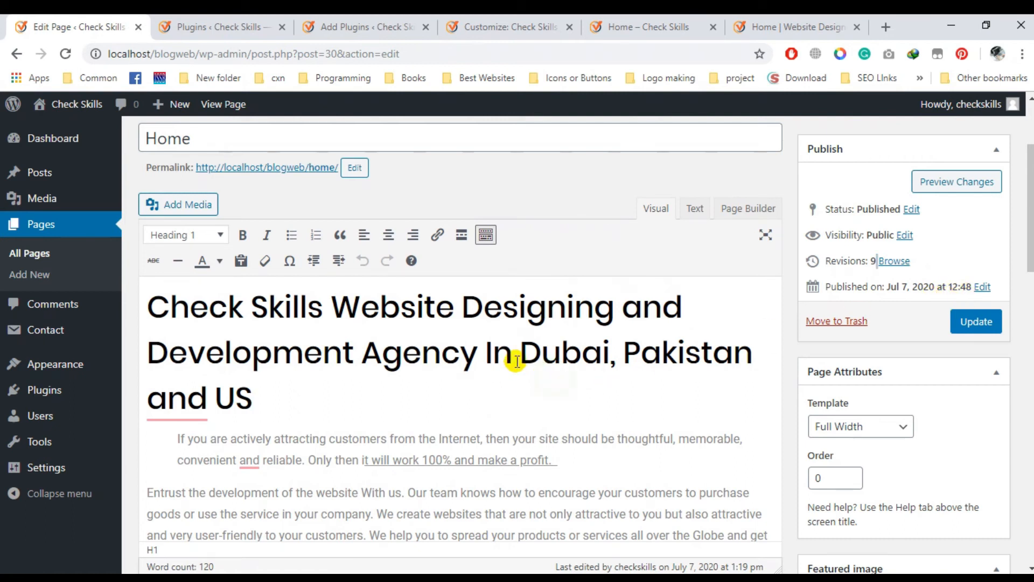
{"action": "scroll", "coordinate": [516, 361], "scroll_direction": "down", "scroll_amount": 1}
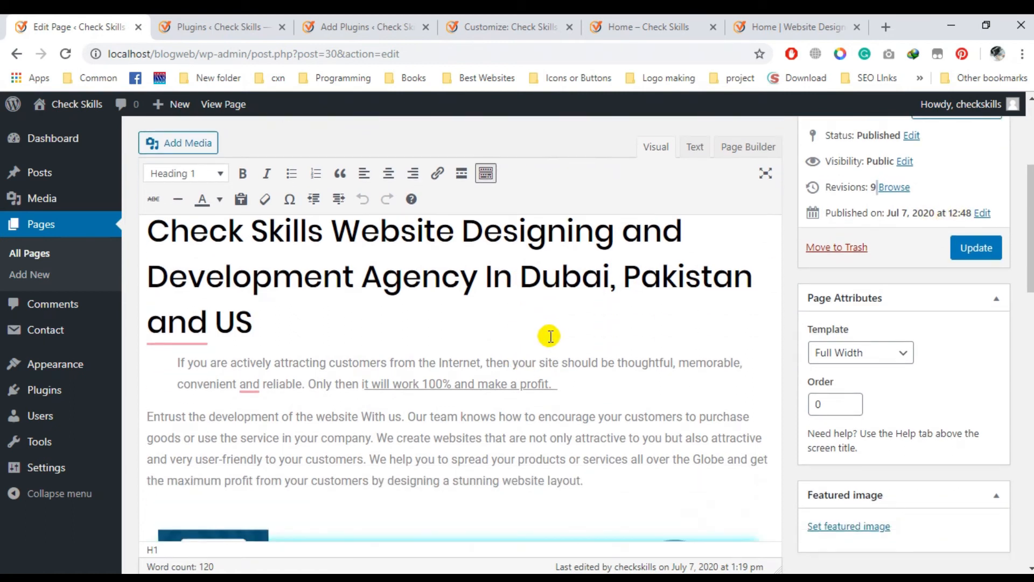
{"action": "scroll", "coordinate": [549, 336], "scroll_direction": "up", "scroll_amount": 1}
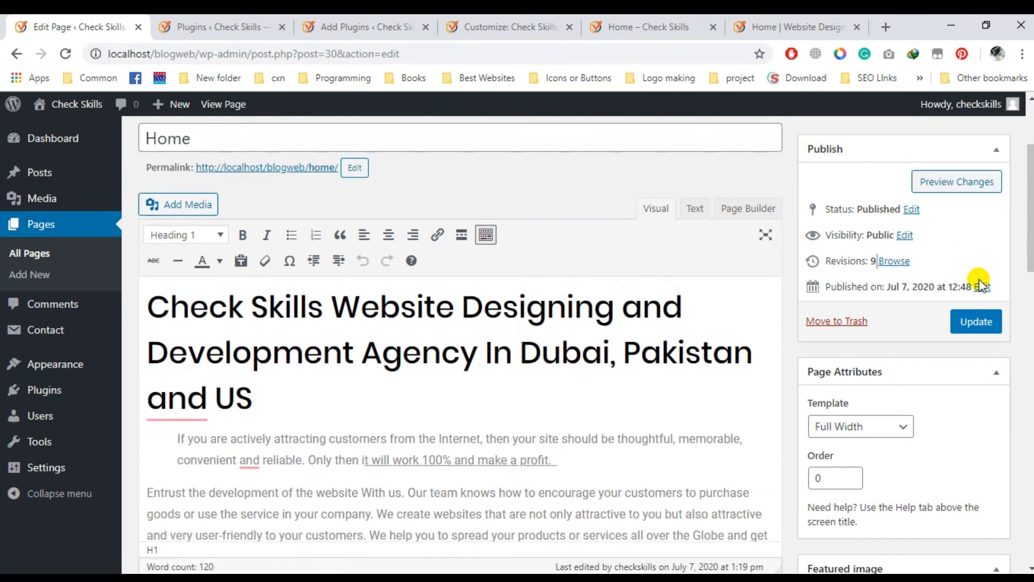
{"action": "triple_click", "coordinate": [464, 386]}
{"action": "scroll", "coordinate": [492, 419], "scroll_direction": "down", "scroll_amount": 1}
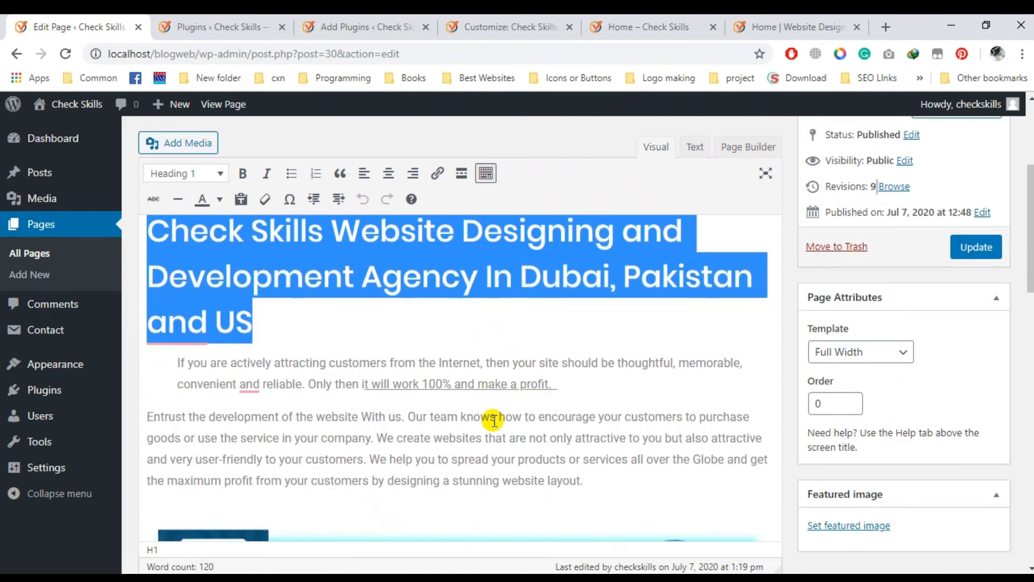
{"action": "scroll", "coordinate": [592, 393], "scroll_direction": "up", "scroll_amount": 1}
Review the status choices for the Home page and keep it set to Published.
{"action": "double_click", "coordinate": [872, 210]}
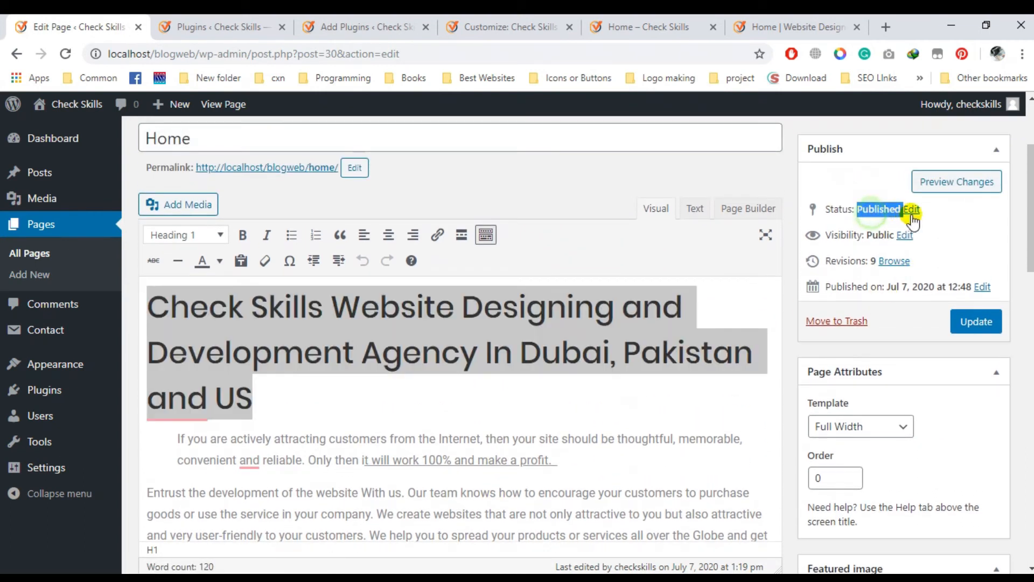
{"action": "left_click", "coordinate": [911, 210]}
{"action": "left_click", "coordinate": [873, 233]}
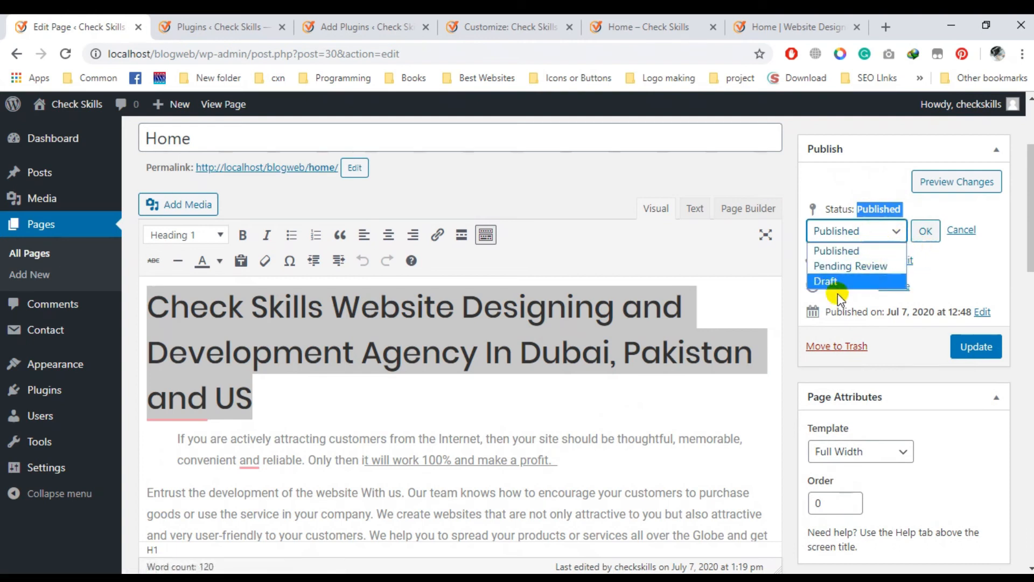
{"action": "left_click", "coordinate": [873, 250]}
{"action": "left_click", "coordinate": [918, 231]}
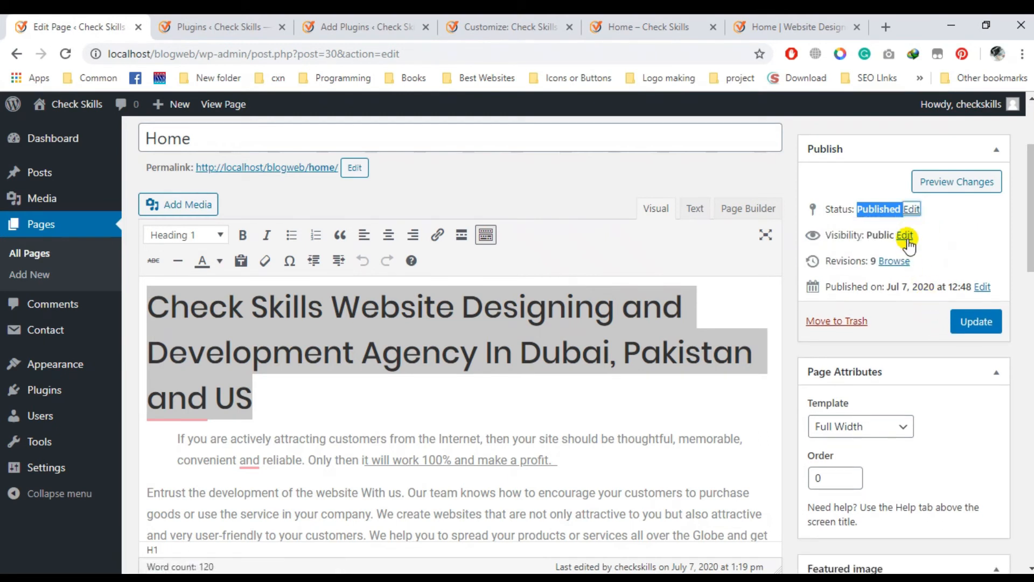
Set the Home page's visibility to Password protected with a page password, and update the page.
{"action": "left_click", "coordinate": [906, 238]}
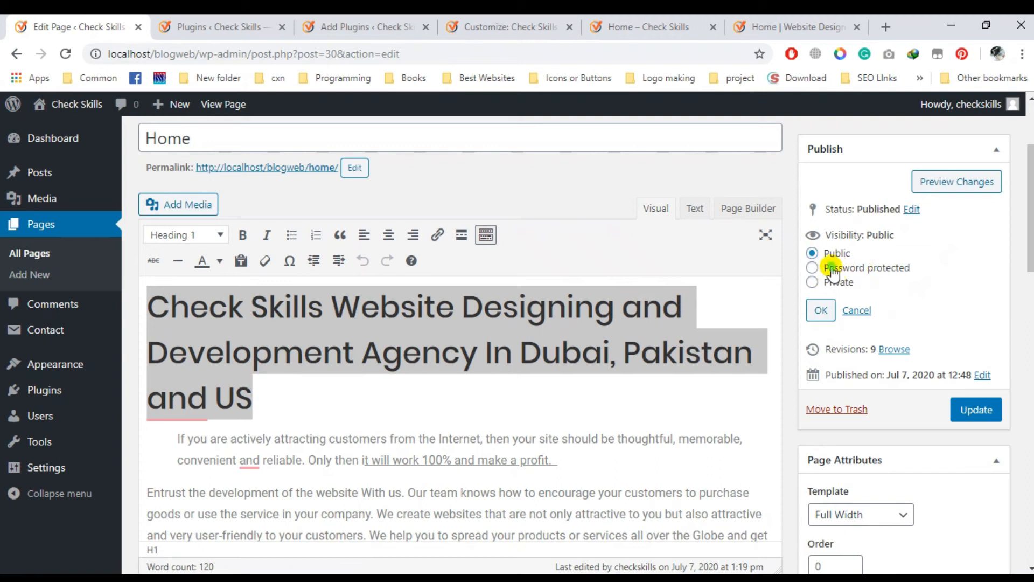
{"action": "left_click", "coordinate": [833, 269]}
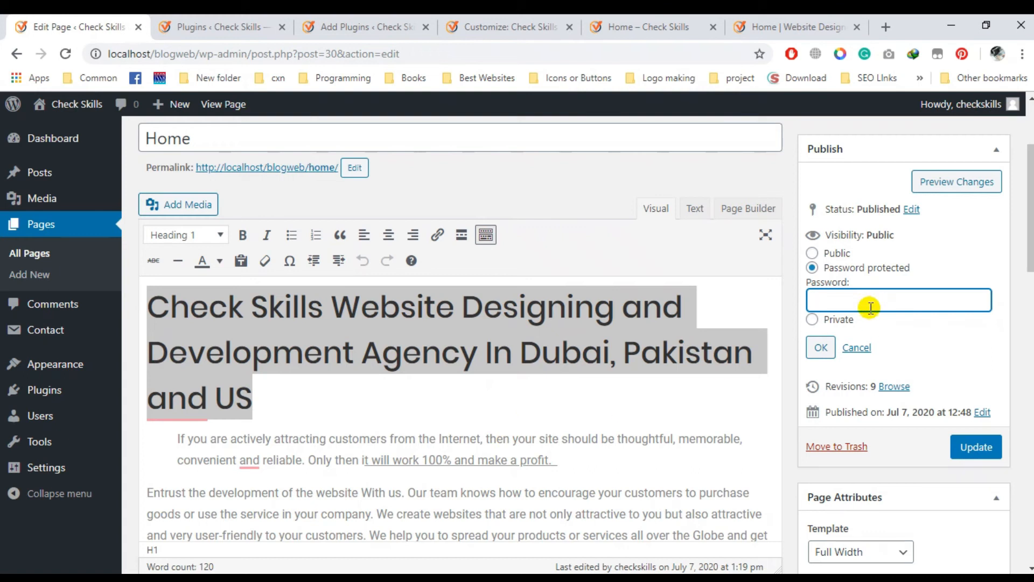
{"action": "left_click", "coordinate": [820, 349]}
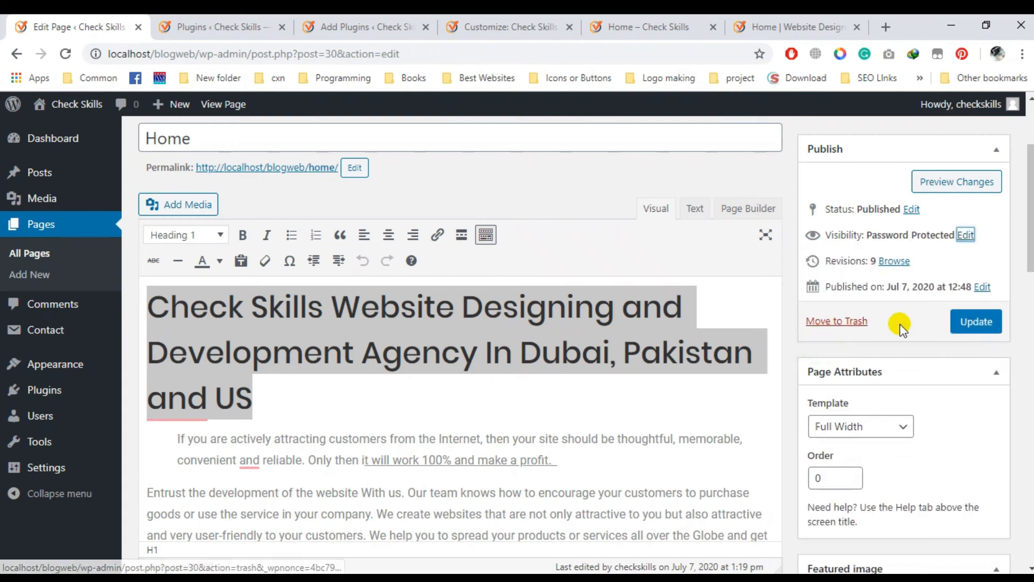
{"action": "left_click", "coordinate": [976, 321]}
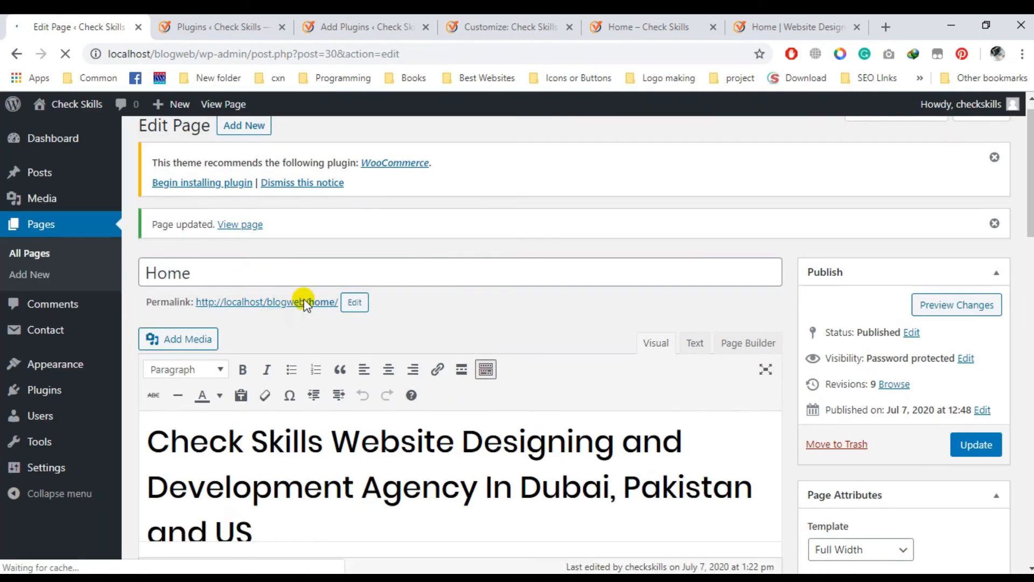
Open the Home page's permalink in a separate browser tab and examine the password form on the live page.
{"action": "middle_click", "coordinate": [304, 302]}
{"action": "left_click", "coordinate": [431, 30]}
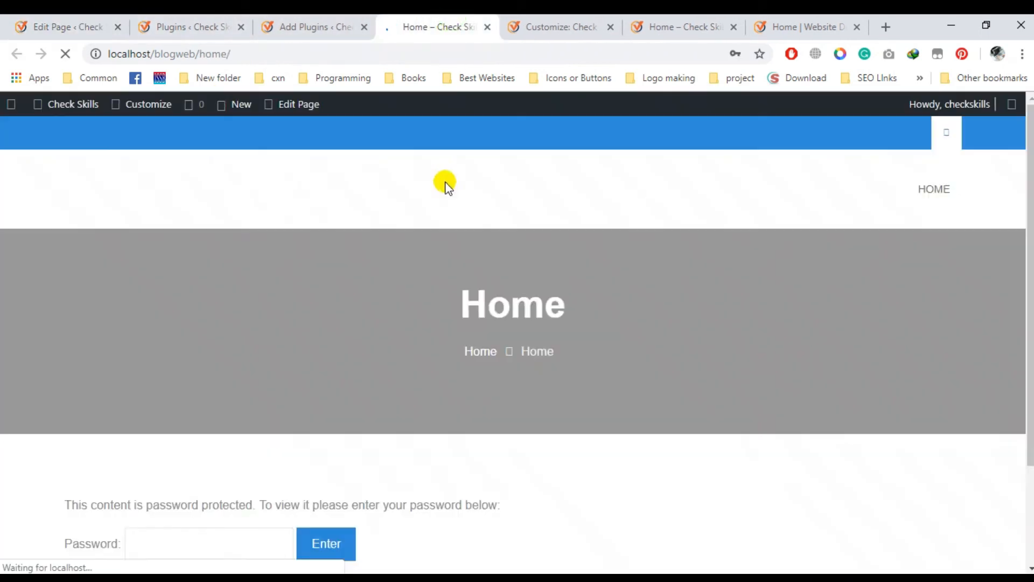
{"action": "scroll", "coordinate": [447, 286], "scroll_direction": "down", "scroll_amount": 3}
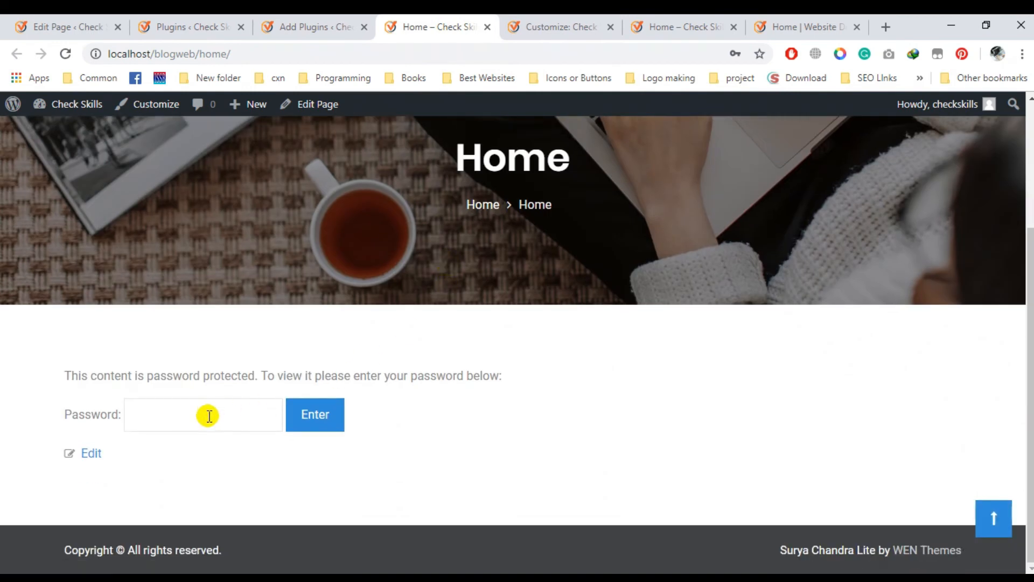
Enter the page password on the live Home page, examine the unlocked content, and dismiss the browser's password-saving offer.
{"action": "left_click", "coordinate": [180, 423]}
{"action": "type", "text": "1"}
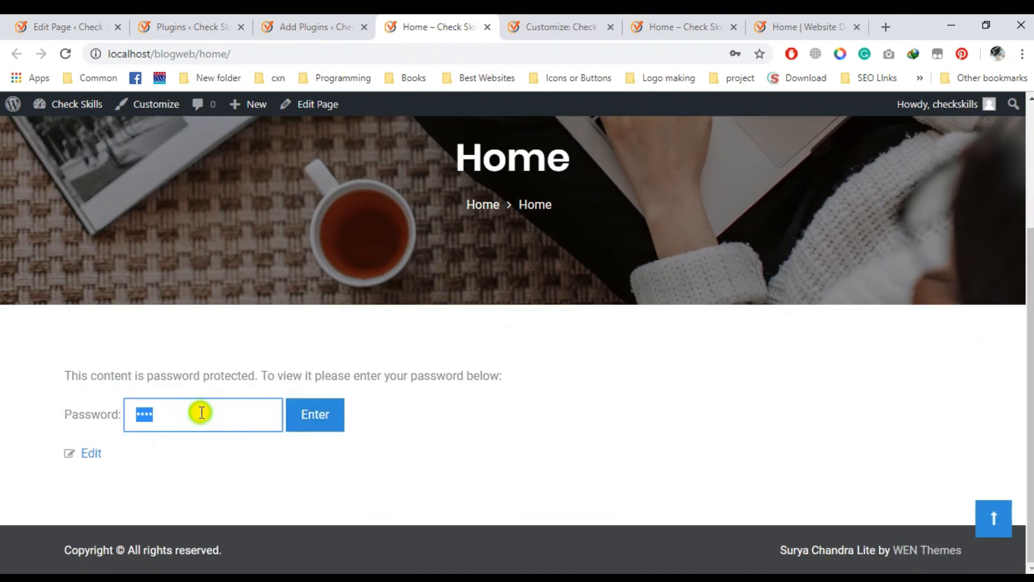
{"action": "left_click", "coordinate": [330, 422]}
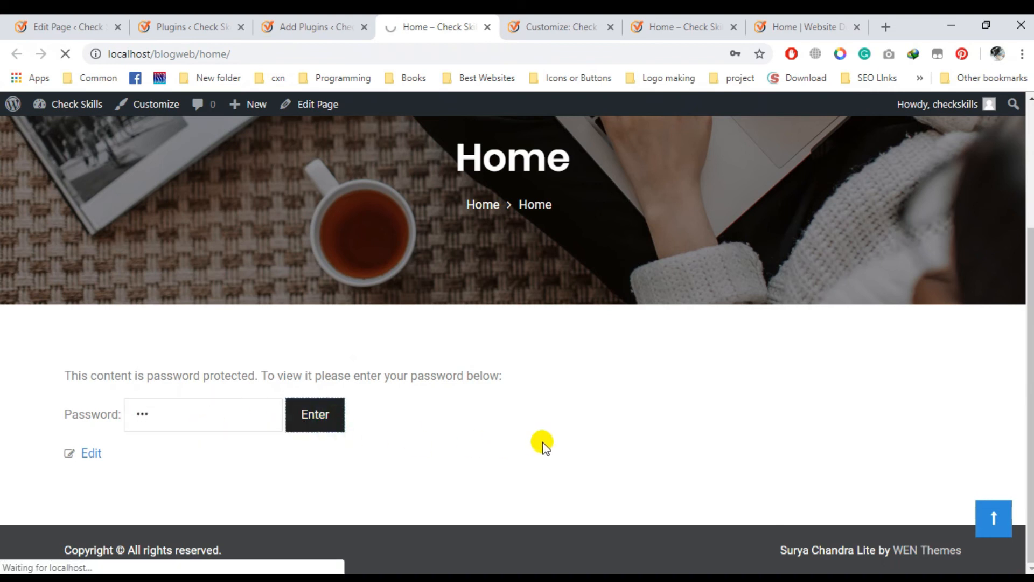
{"action": "scroll", "coordinate": [540, 430], "scroll_direction": "down", "scroll_amount": 5}
{"action": "scroll", "coordinate": [538, 428], "scroll_direction": "down", "scroll_amount": 14}
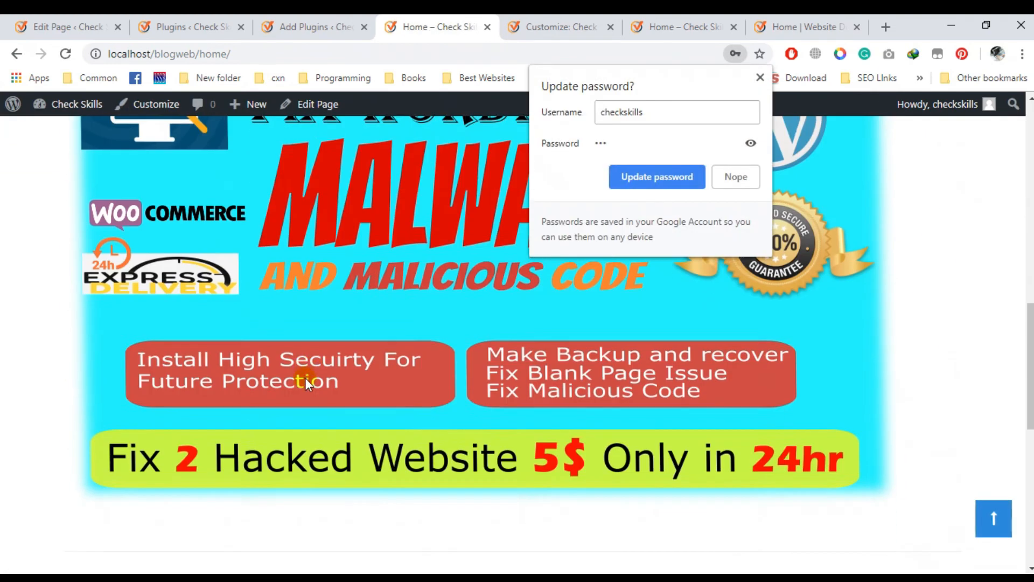
{"action": "scroll", "coordinate": [335, 457], "scroll_direction": "up", "scroll_amount": 10}
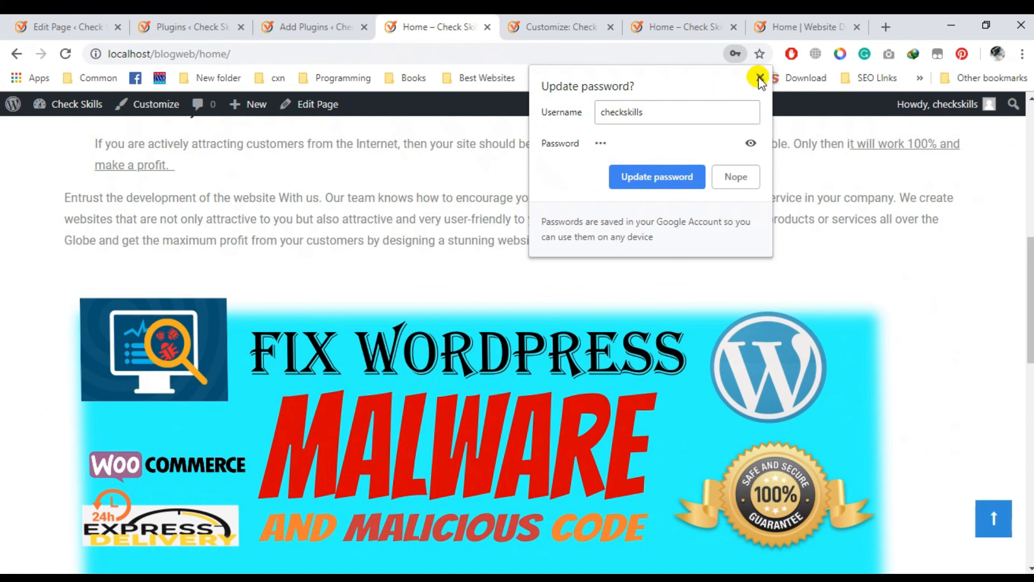
{"action": "left_click", "coordinate": [760, 78]}
{"action": "scroll", "coordinate": [99, 343], "scroll_direction": "up", "scroll_amount": 10}
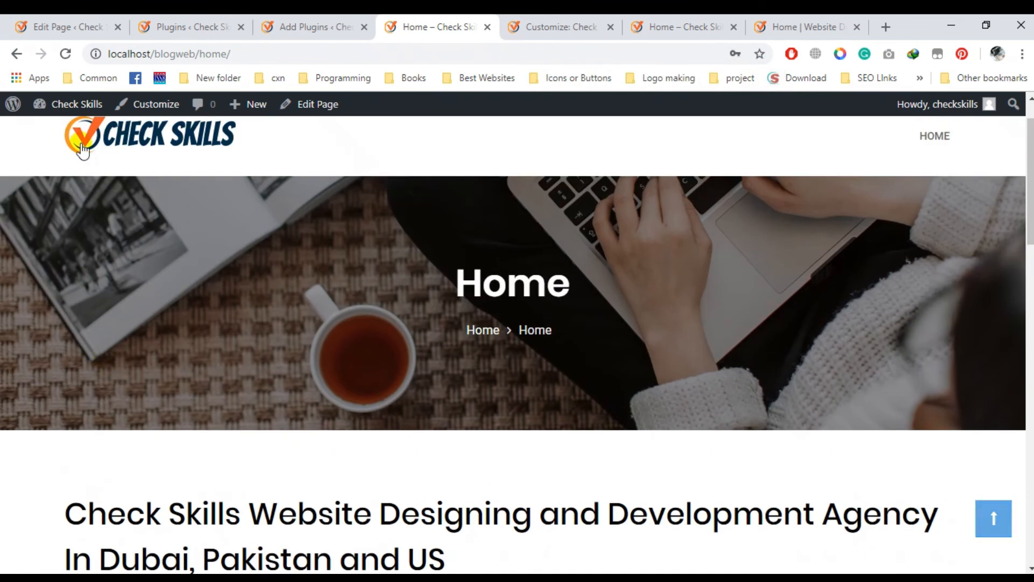
Return to editing the Home page, set its visibility to Public, and update the page.
{"action": "left_click", "coordinate": [56, 22]}
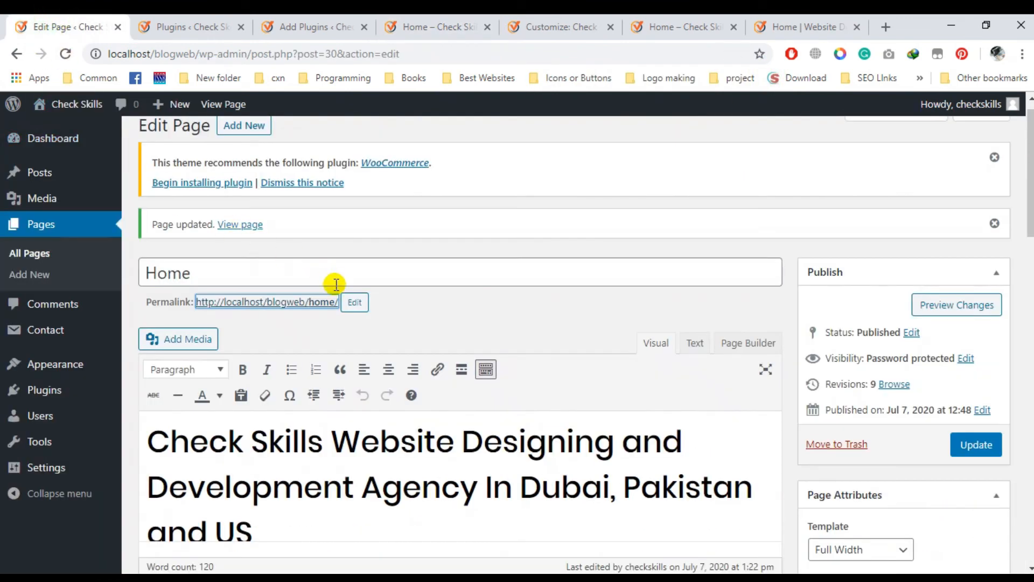
{"action": "scroll", "coordinate": [592, 312], "scroll_direction": "down", "scroll_amount": 3}
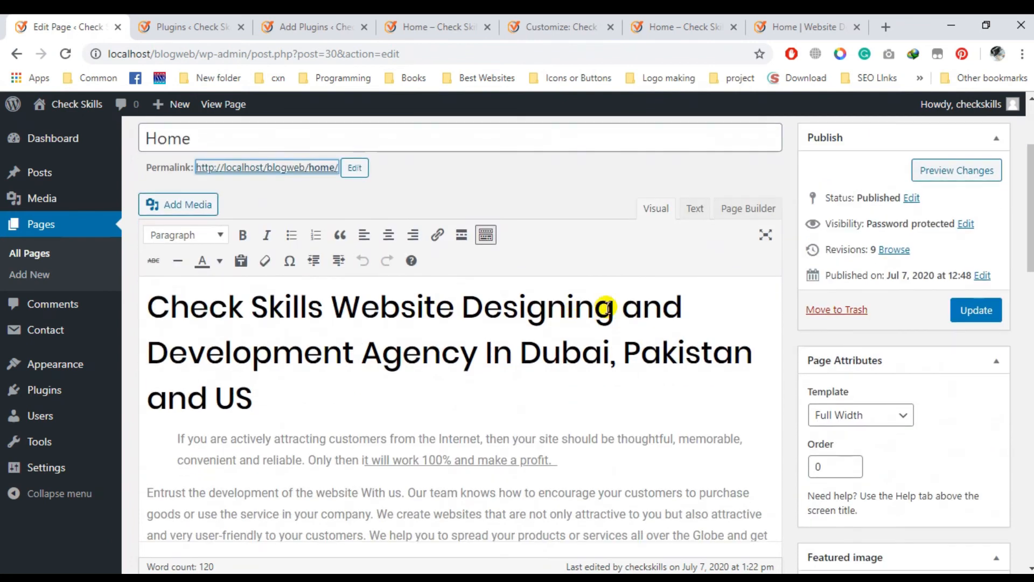
{"action": "left_click", "coordinate": [963, 224]}
{"action": "left_click", "coordinate": [814, 242]}
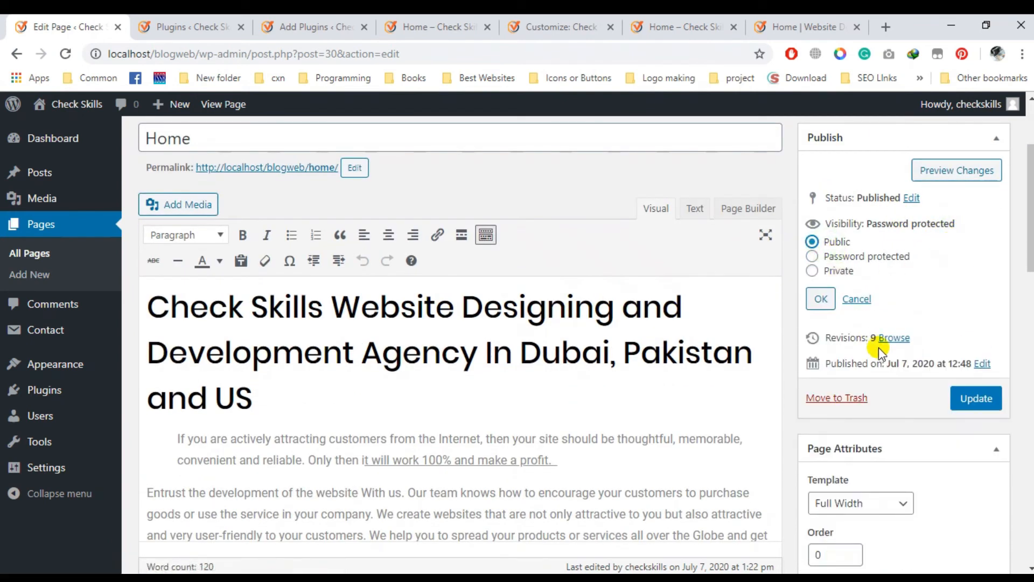
{"action": "left_click", "coordinate": [820, 300]}
{"action": "left_click", "coordinate": [979, 312]}
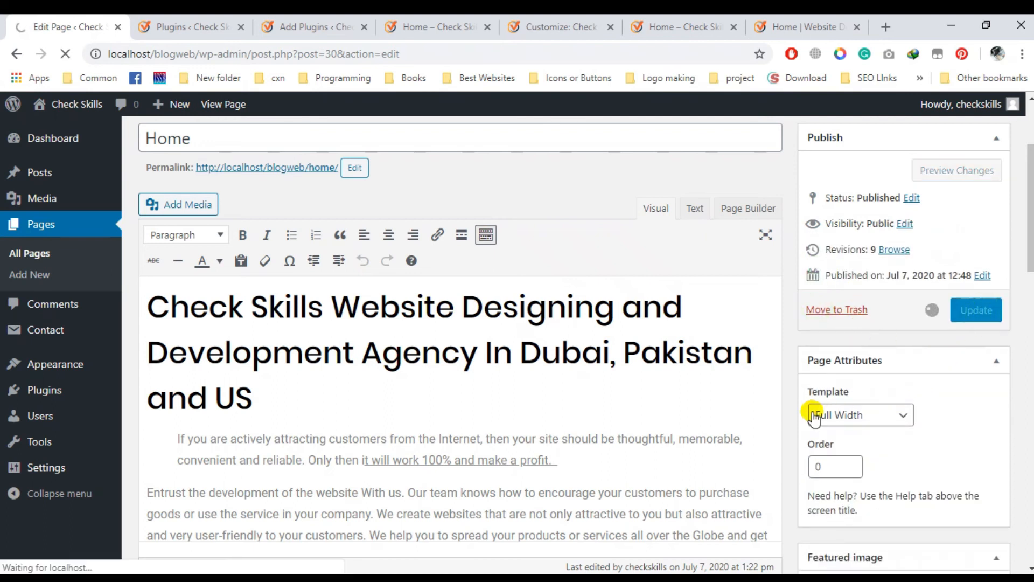
Switch the Home page's content from the HTML text view to the Visual editor.
{"action": "scroll", "coordinate": [813, 417], "scroll_direction": "down", "scroll_amount": 2}
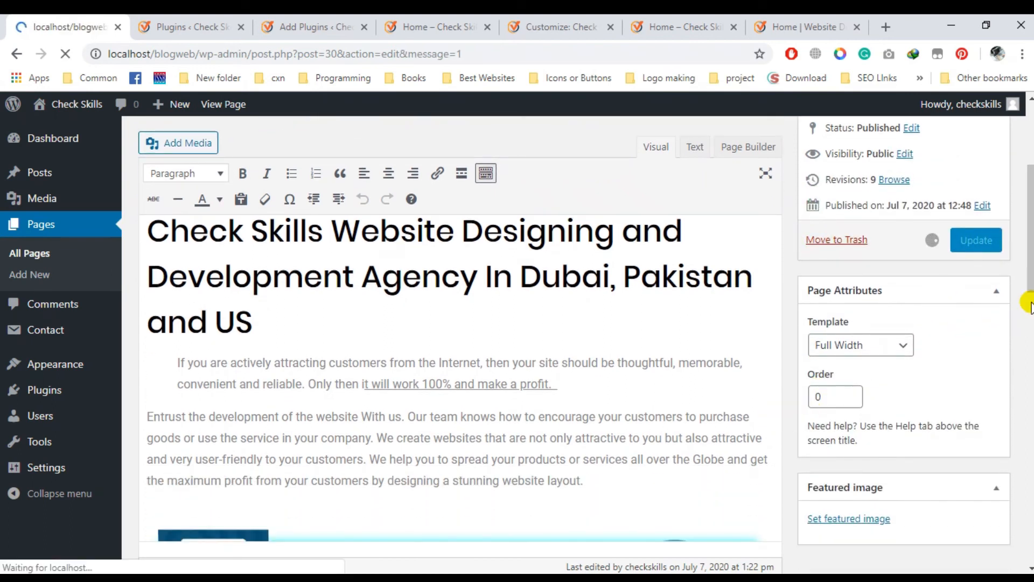
{"action": "scroll", "coordinate": [914, 382], "scroll_direction": "down", "scroll_amount": 2}
{"action": "scroll", "coordinate": [890, 401], "scroll_direction": "down", "scroll_amount": 5}
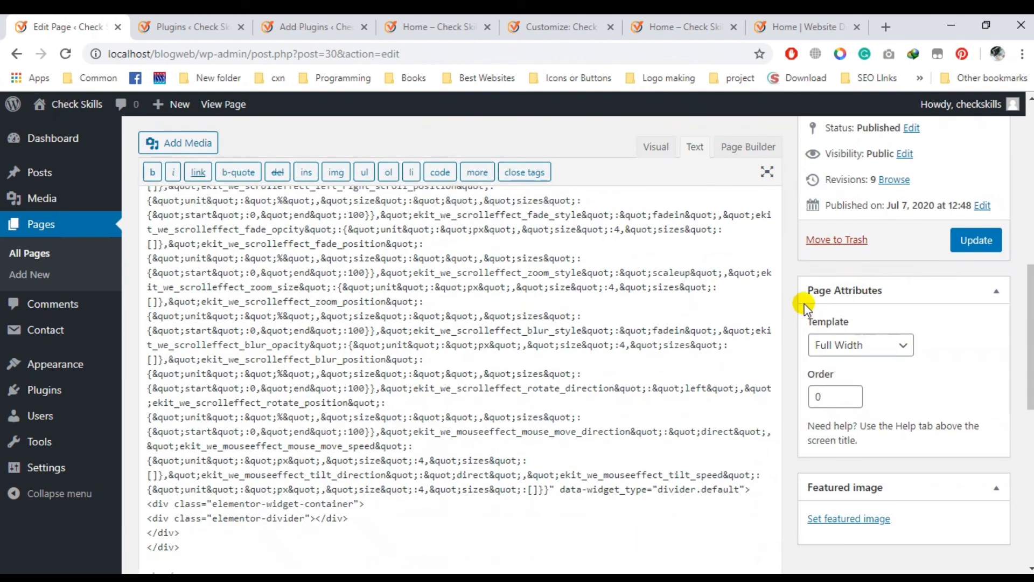
{"action": "scroll", "coordinate": [789, 307], "scroll_direction": "up", "scroll_amount": 5}
{"action": "left_click", "coordinate": [656, 147]}
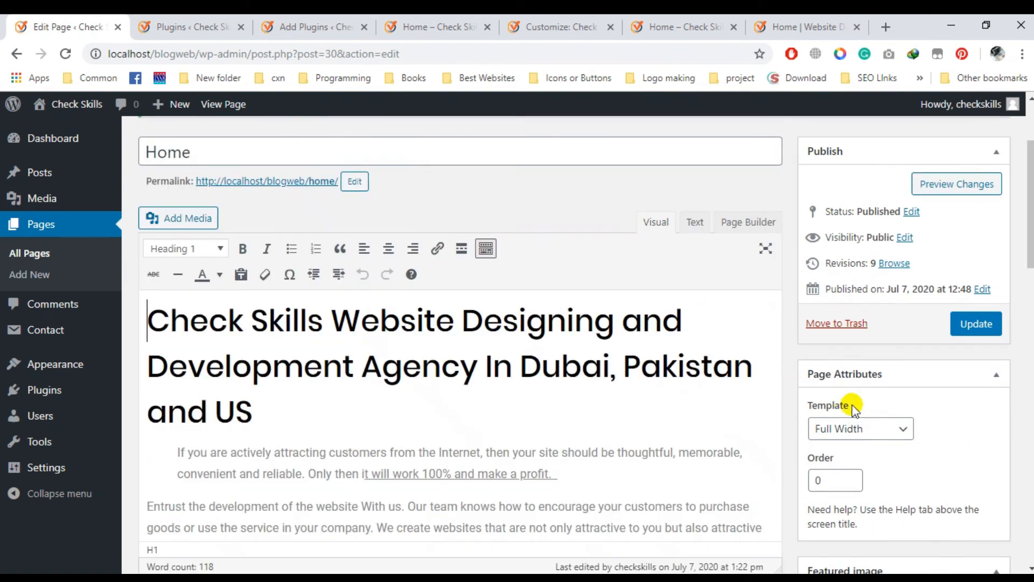
Set the Fix WordPress Malware picture from the media library as the Home page's featured image.
{"action": "scroll", "coordinate": [856, 414], "scroll_direction": "down", "scroll_amount": 2}
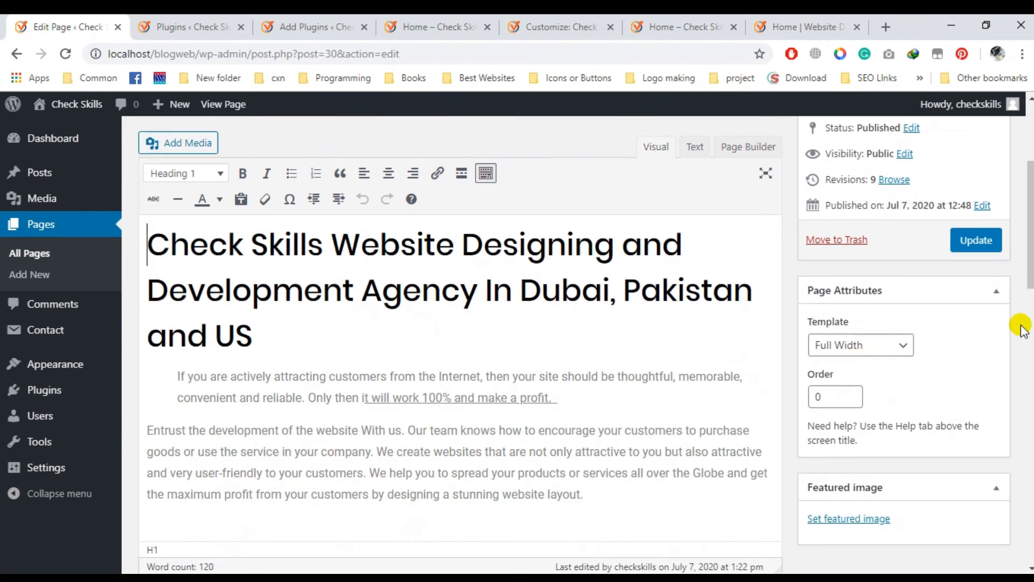
{"action": "scroll", "coordinate": [1020, 328], "scroll_direction": "down", "scroll_amount": 6}
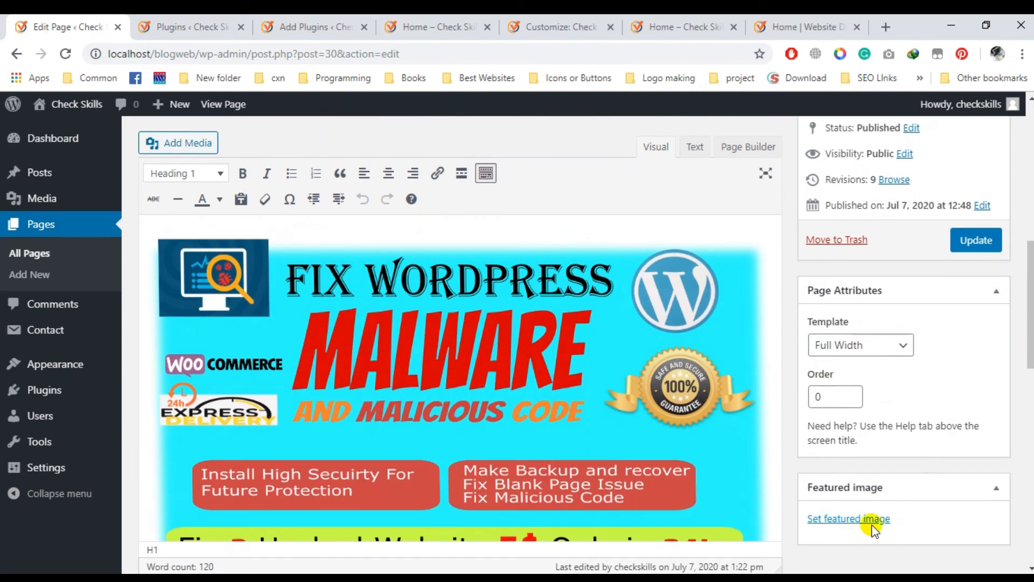
{"action": "left_click", "coordinate": [876, 519]}
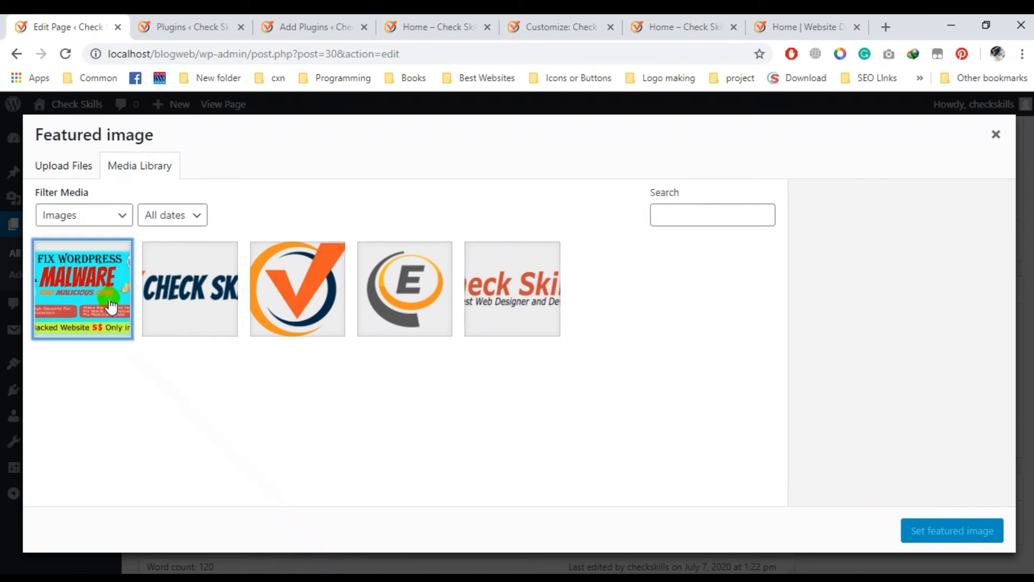
{"action": "left_click", "coordinate": [110, 304]}
{"action": "left_click", "coordinate": [924, 535]}
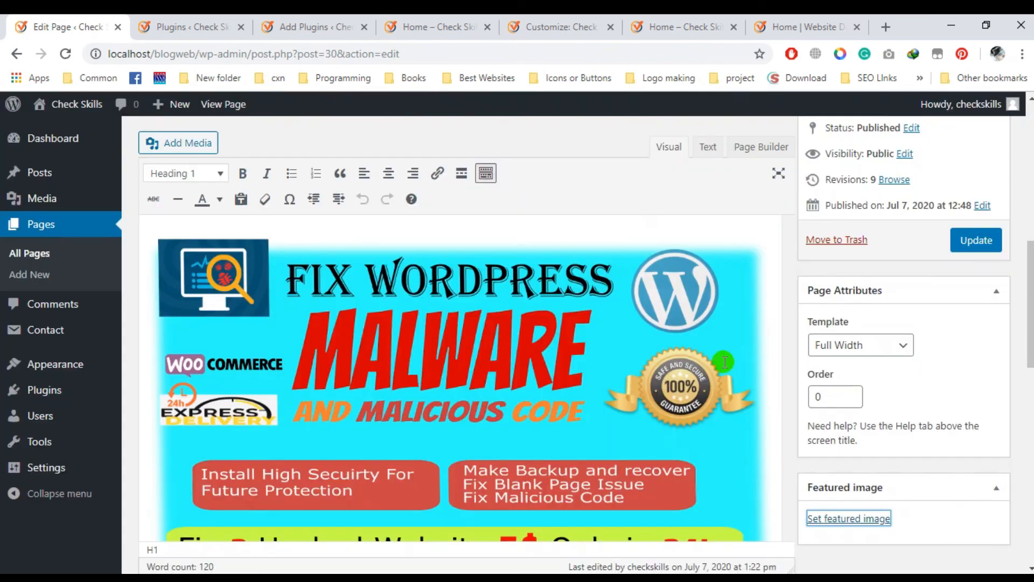
Check the featured image preview and update the Home page to save it.
{"action": "scroll", "coordinate": [811, 432], "scroll_direction": "up", "scroll_amount": 5}
{"action": "scroll", "coordinate": [830, 476], "scroll_direction": "down", "scroll_amount": 7}
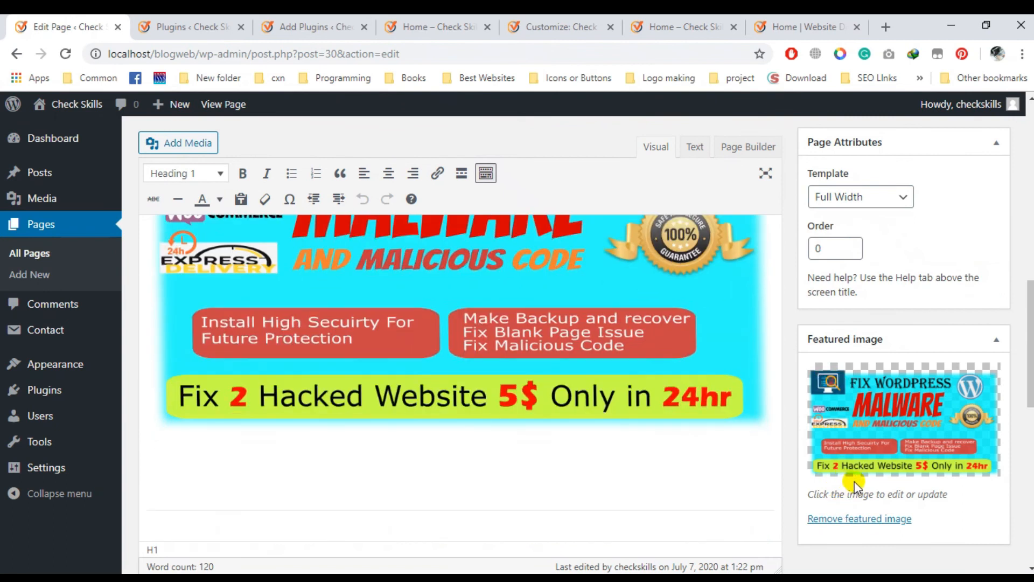
{"action": "scroll", "coordinate": [851, 480], "scroll_direction": "up", "scroll_amount": 2}
{"action": "scroll", "coordinate": [854, 479], "scroll_direction": "down", "scroll_amount": 2}
{"action": "scroll", "coordinate": [856, 477], "scroll_direction": "up", "scroll_amount": 6}
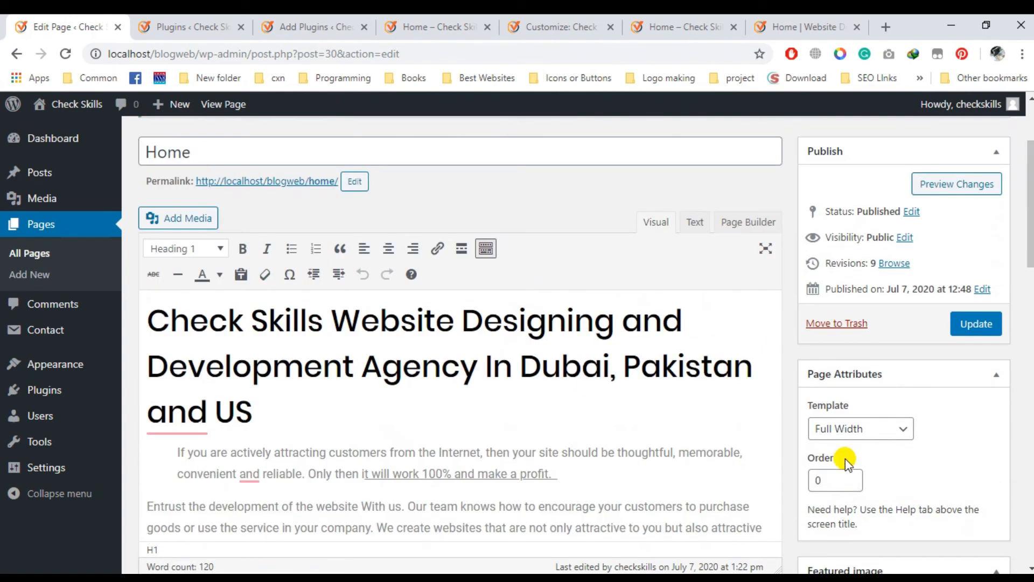
{"action": "scroll", "coordinate": [861, 468], "scroll_direction": "up", "scroll_amount": 3}
{"action": "left_click", "coordinate": [993, 461]}
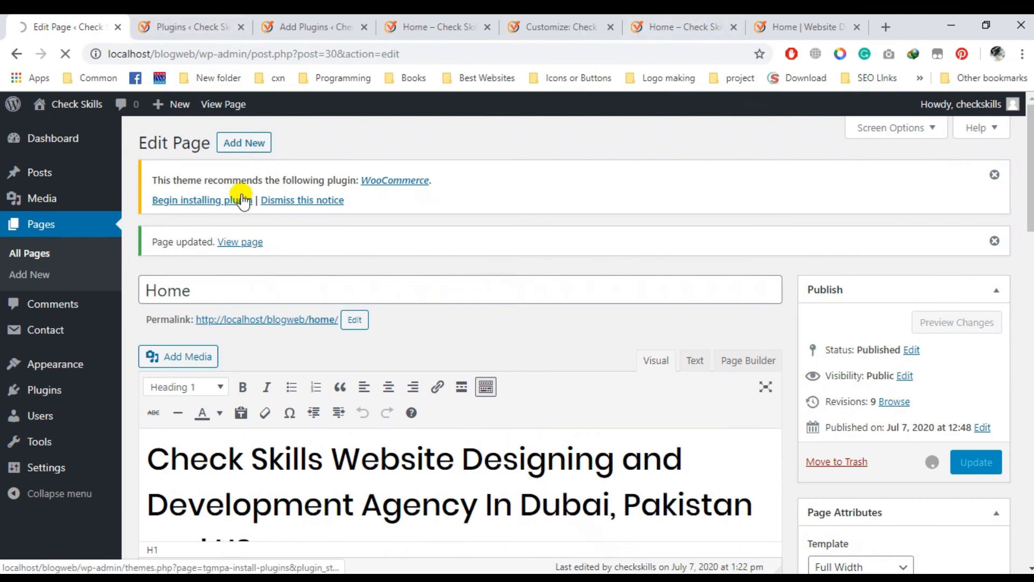
Switch to the live chkskills.com site and examine the images and text in its Our Services section.
{"action": "left_click", "coordinate": [523, 28]}
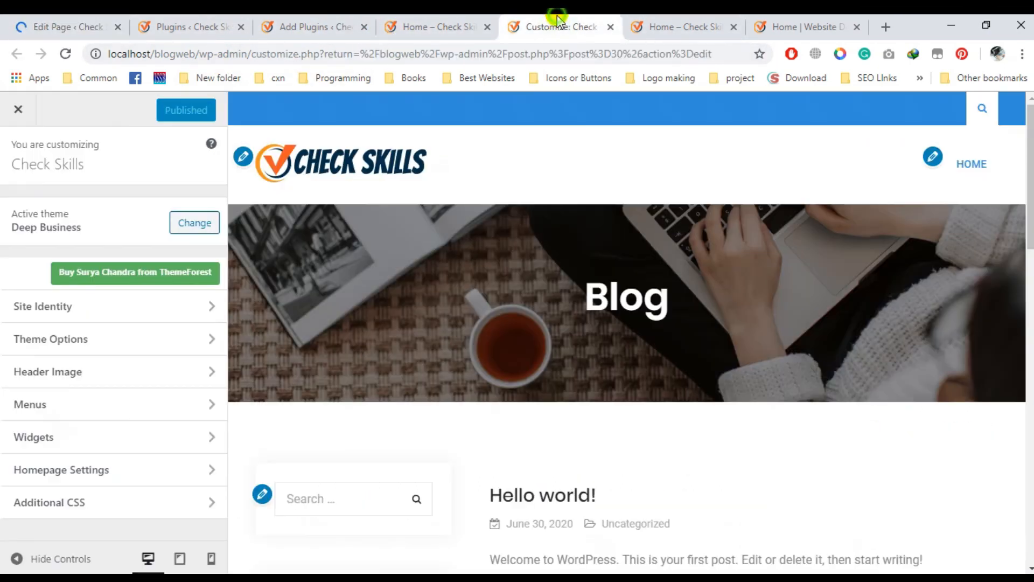
{"action": "left_click", "coordinate": [665, 28]}
{"action": "left_click", "coordinate": [838, 27]}
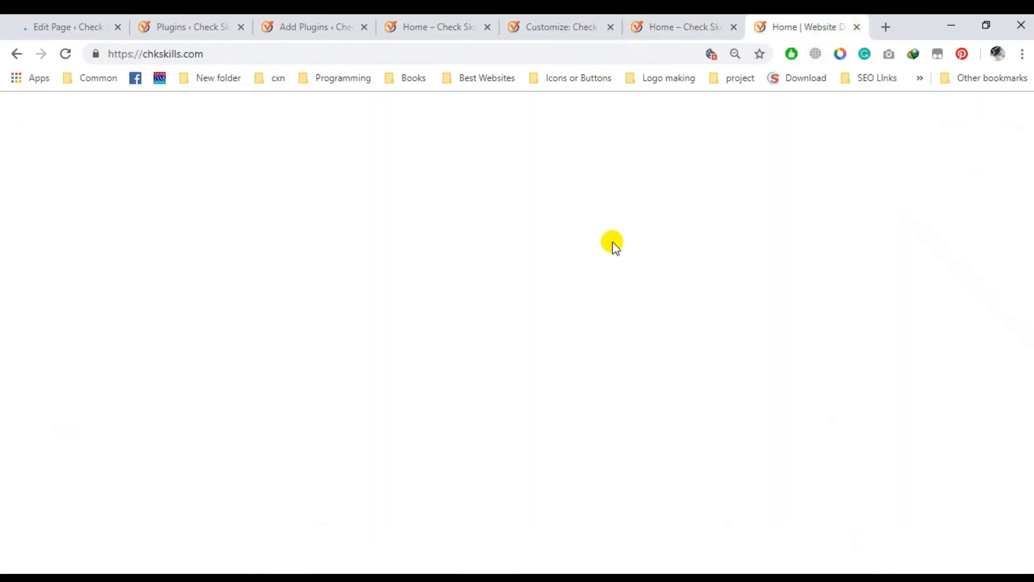
{"action": "scroll", "coordinate": [732, 367], "scroll_direction": "down", "scroll_amount": 15}
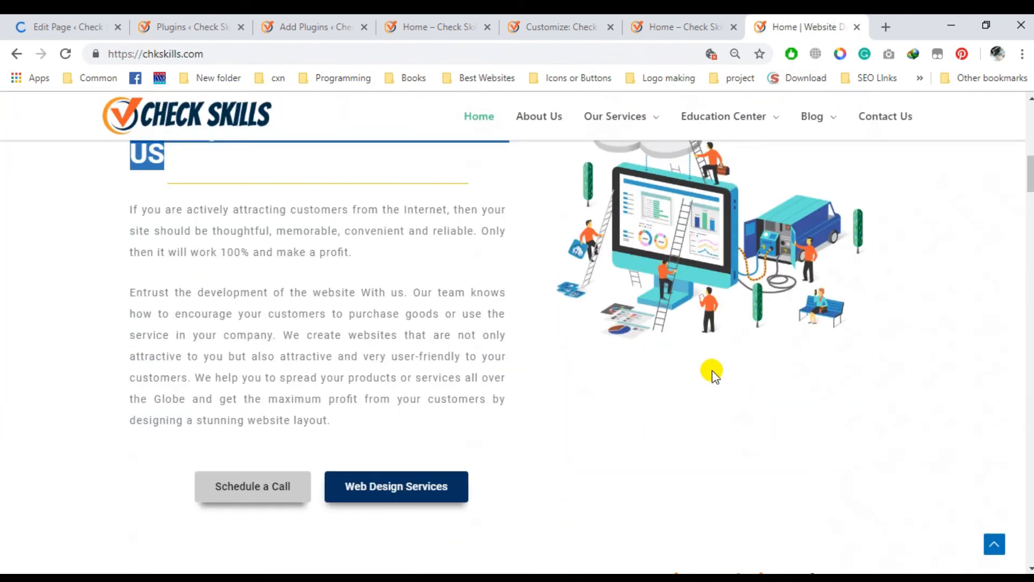
{"action": "scroll", "coordinate": [653, 443], "scroll_direction": "down", "scroll_amount": 8}
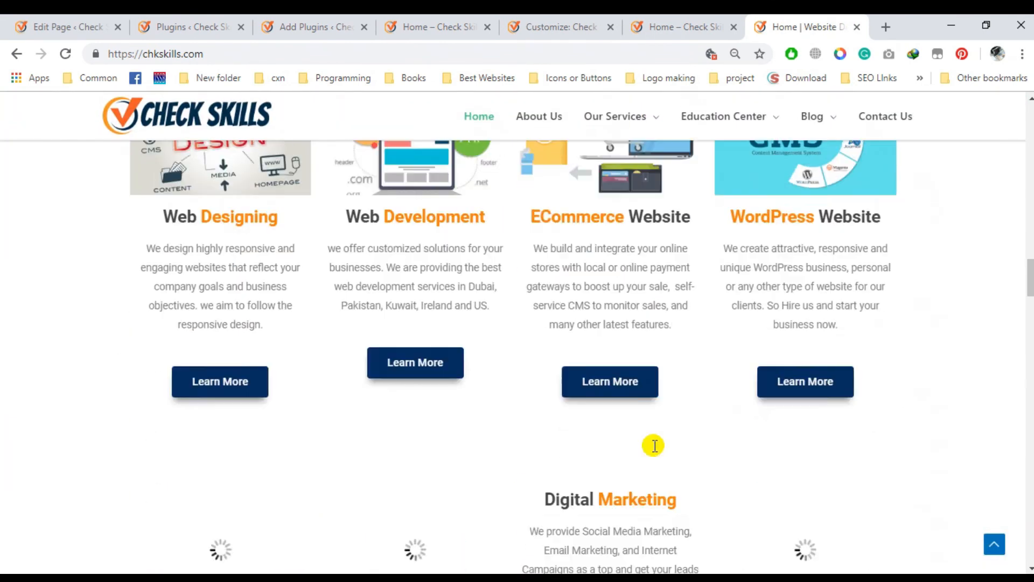
{"action": "scroll", "coordinate": [588, 438], "scroll_direction": "up", "scroll_amount": 2}
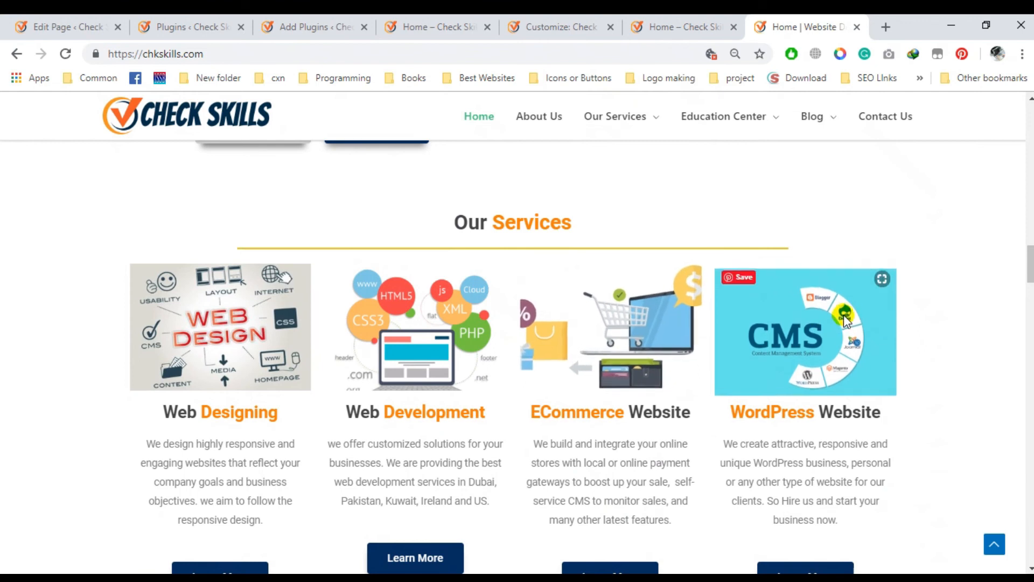
{"action": "scroll", "coordinate": [840, 317], "scroll_direction": "down", "scroll_amount": 7}
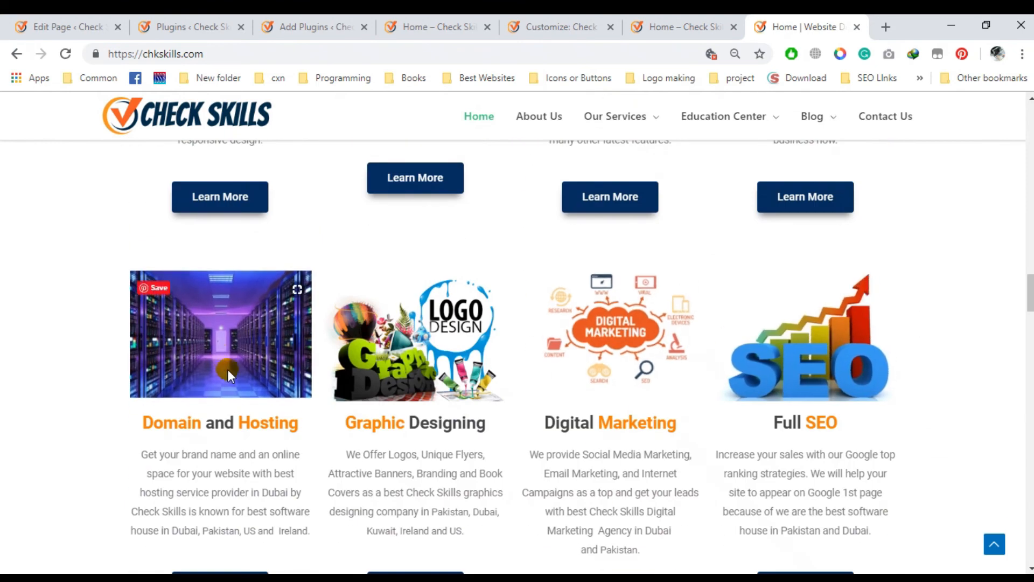
{"action": "scroll", "coordinate": [321, 337], "scroll_direction": "up", "scroll_amount": 6}
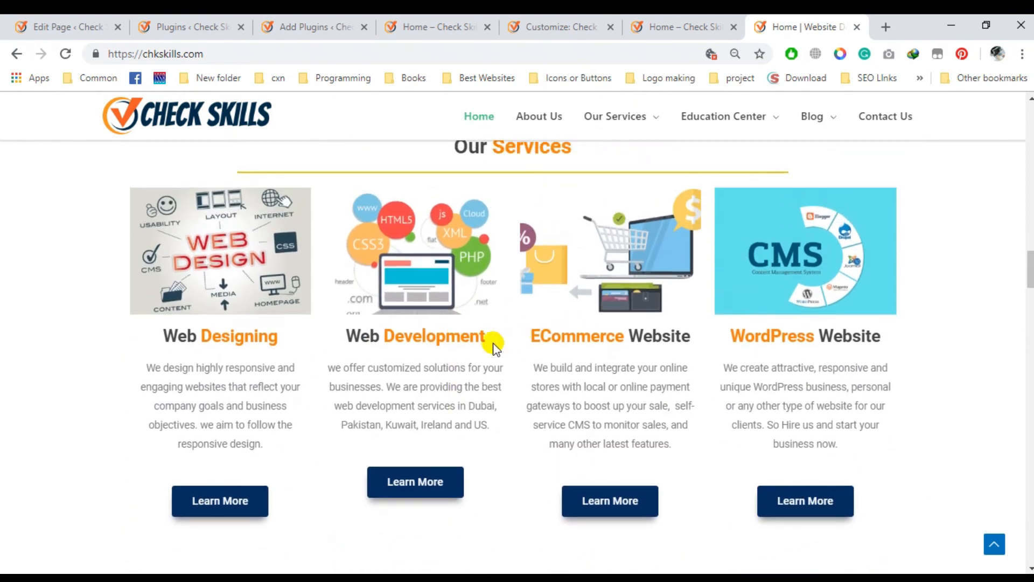
{"action": "scroll", "coordinate": [484, 358], "scroll_direction": "down", "scroll_amount": 4}
{"action": "scroll", "coordinate": [191, 291], "scroll_direction": "up", "scroll_amount": 3}
{"action": "scroll", "coordinate": [191, 291], "scroll_direction": "up", "scroll_amount": 1}
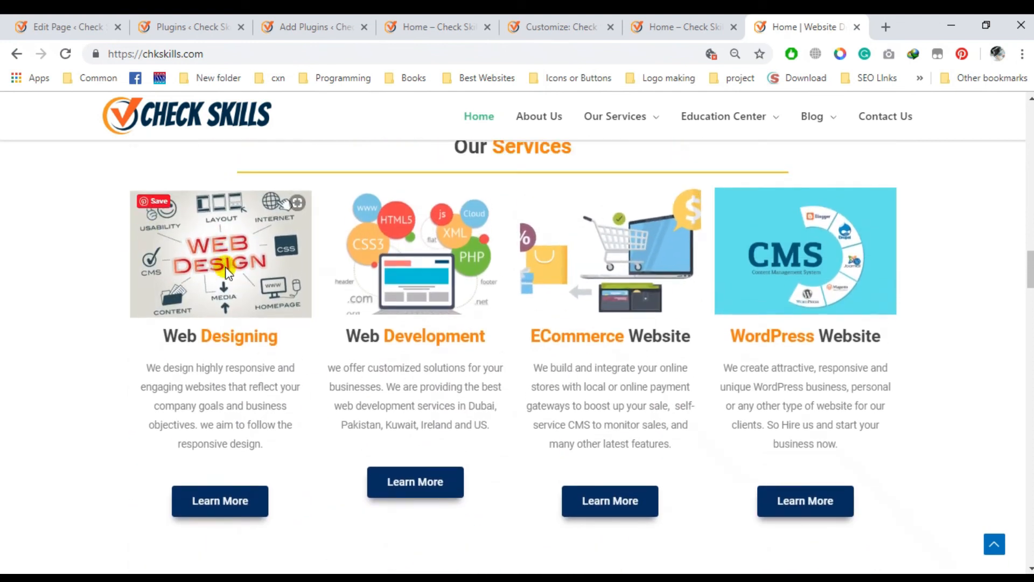
Open the Web Designing service's details page from the services section and examine its banner, introduction and pricing packages.
{"action": "left_click", "coordinate": [229, 502]}
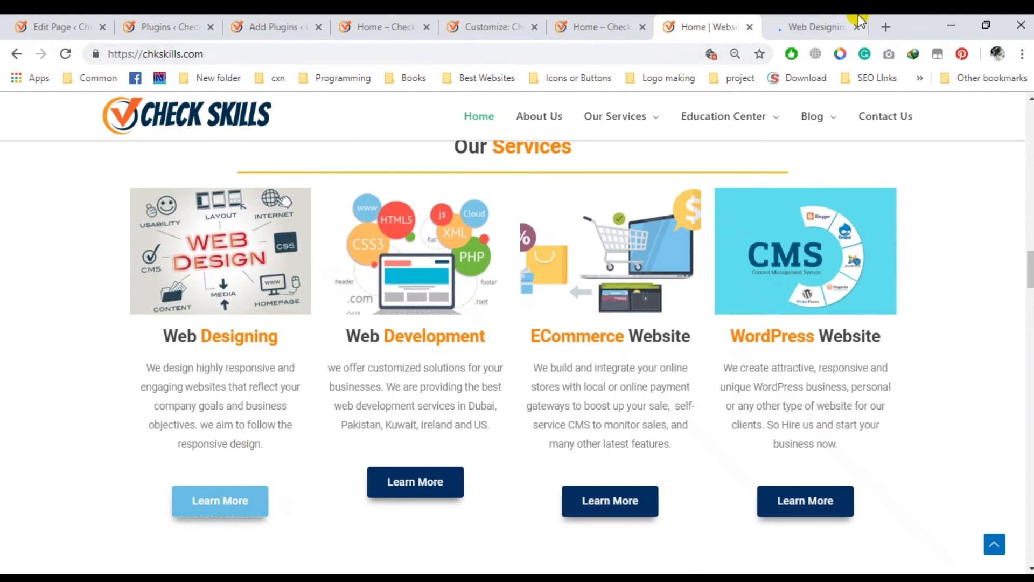
{"action": "left_click", "coordinate": [828, 24]}
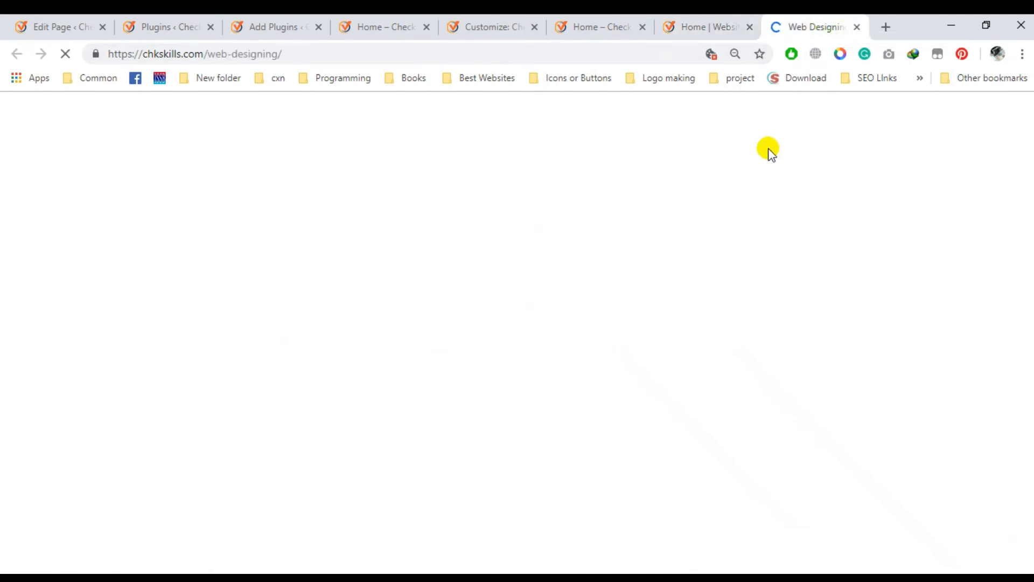
{"action": "left_click", "coordinate": [706, 26]}
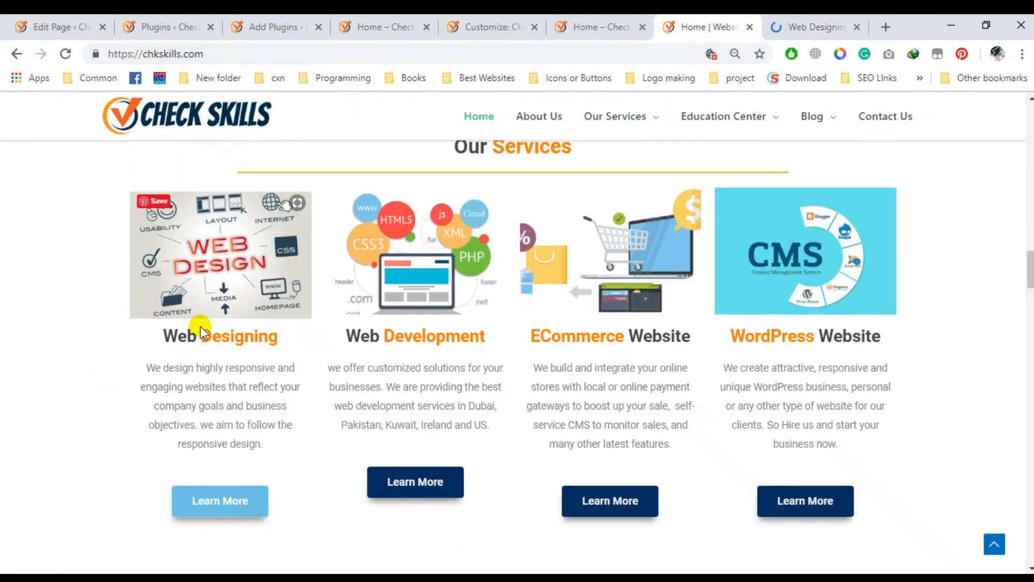
{"action": "left_click", "coordinate": [797, 26]}
{"action": "scroll", "coordinate": [719, 278], "scroll_direction": "down", "scroll_amount": 7}
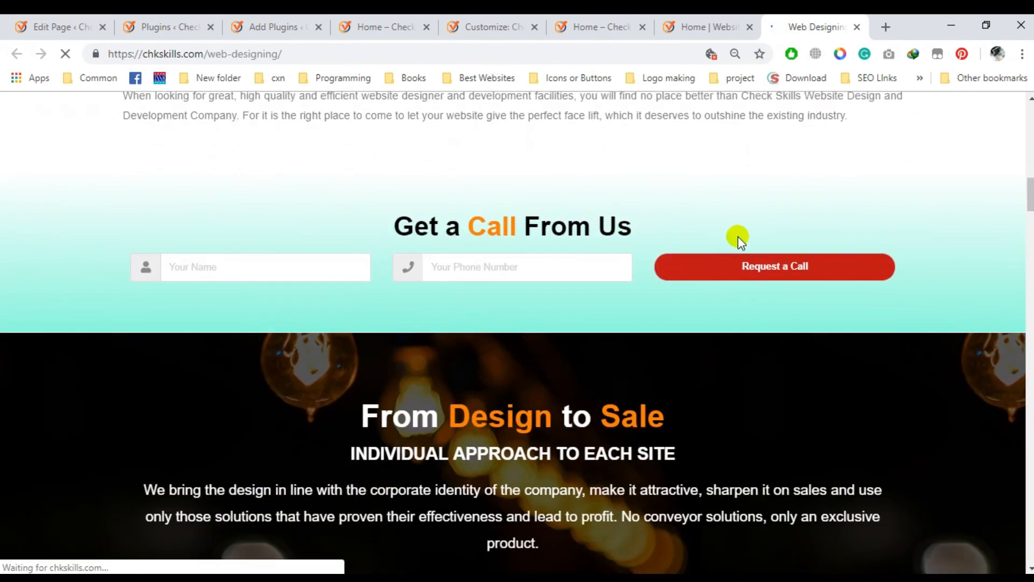
{"action": "scroll", "coordinate": [888, 365], "scroll_direction": "down", "scroll_amount": 10}
{"action": "scroll", "coordinate": [846, 379], "scroll_direction": "up", "scroll_amount": 20}
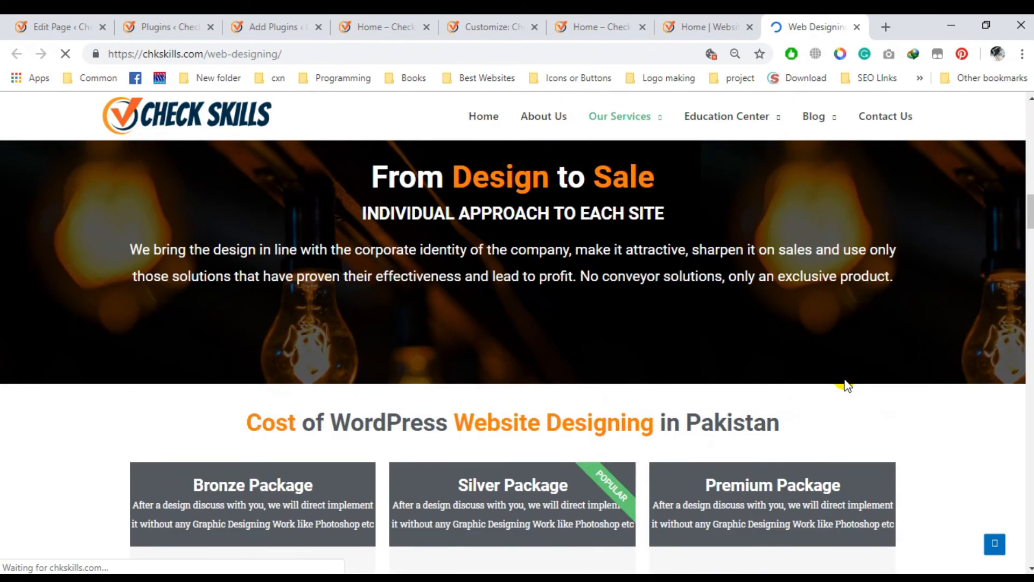
{"action": "scroll", "coordinate": [820, 383], "scroll_direction": "up", "scroll_amount": 6}
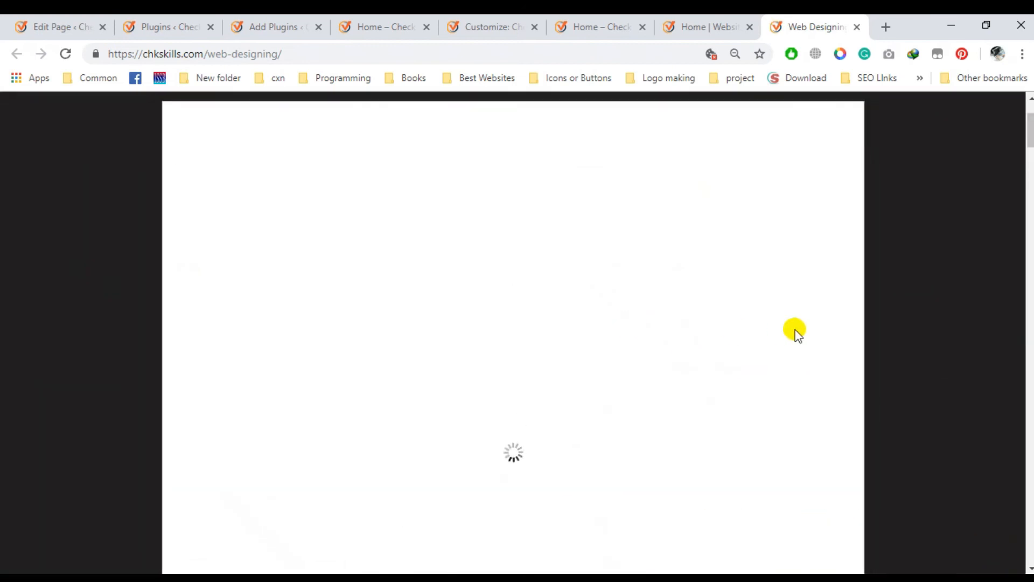
{"action": "scroll", "coordinate": [775, 273], "scroll_direction": "down", "scroll_amount": 14}
{"action": "scroll", "coordinate": [770, 295], "scroll_direction": "down", "scroll_amount": 12}
{"action": "scroll", "coordinate": [770, 295], "scroll_direction": "up", "scroll_amount": 10}
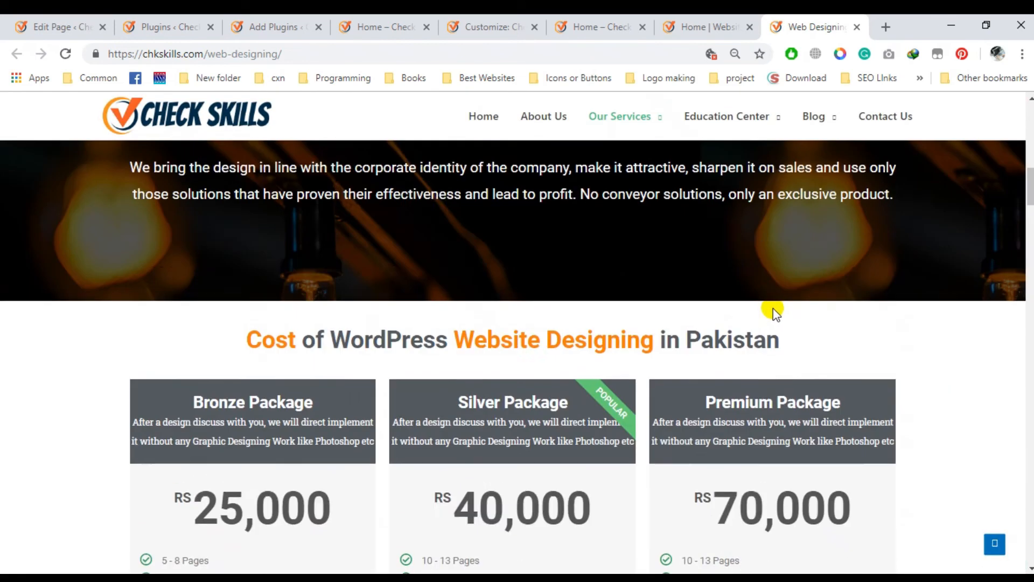
{"action": "scroll", "coordinate": [771, 308], "scroll_direction": "up", "scroll_amount": 7}
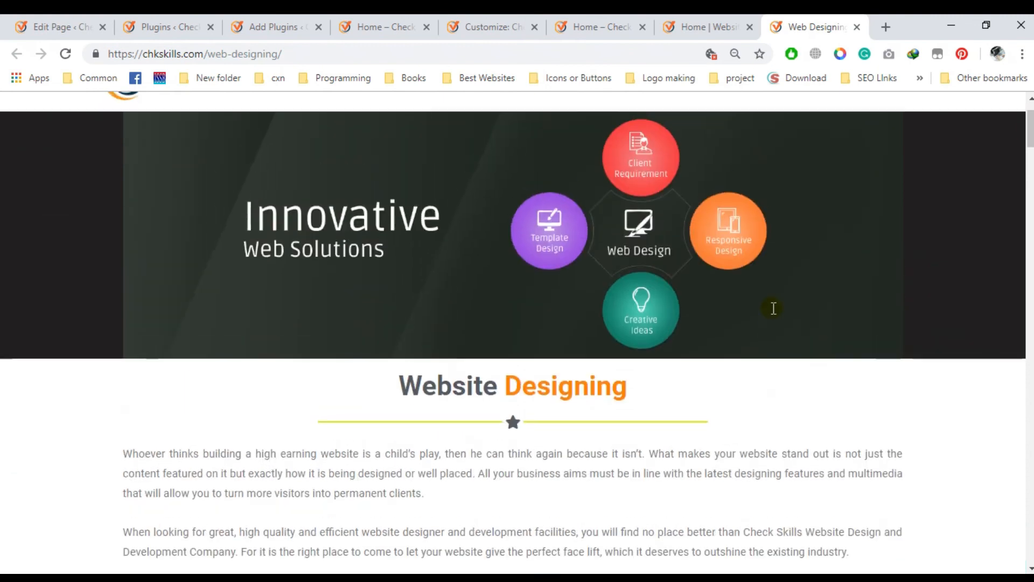
Examine the Web Designing page's introduction, call request form, WordPress Designing section, process cards and footer.
{"action": "scroll", "coordinate": [400, 457], "scroll_direction": "down", "scroll_amount": 15}
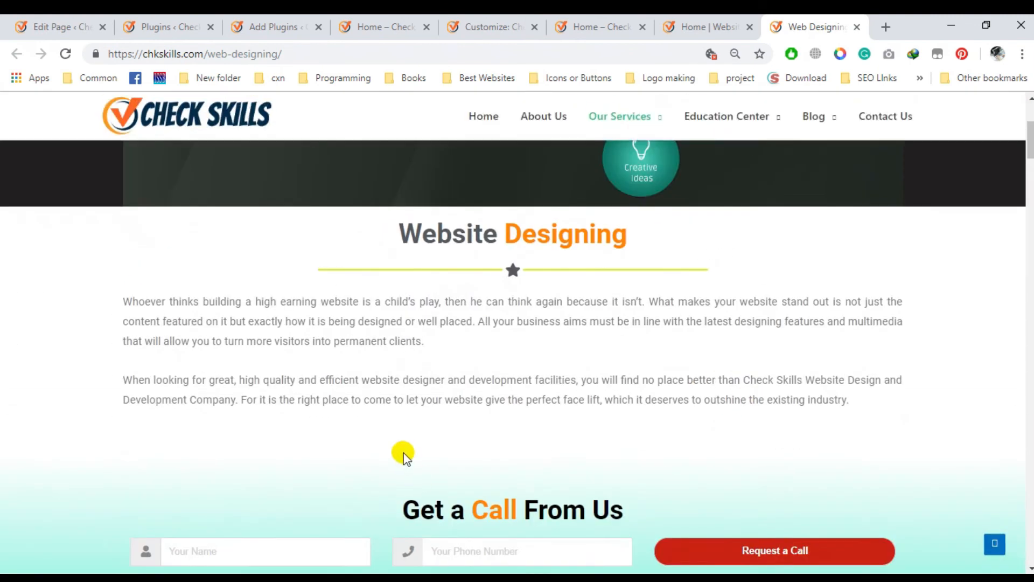
{"action": "scroll", "coordinate": [404, 458], "scroll_direction": "up", "scroll_amount": 5}
{"action": "scroll", "coordinate": [403, 458], "scroll_direction": "down", "scroll_amount": 20}
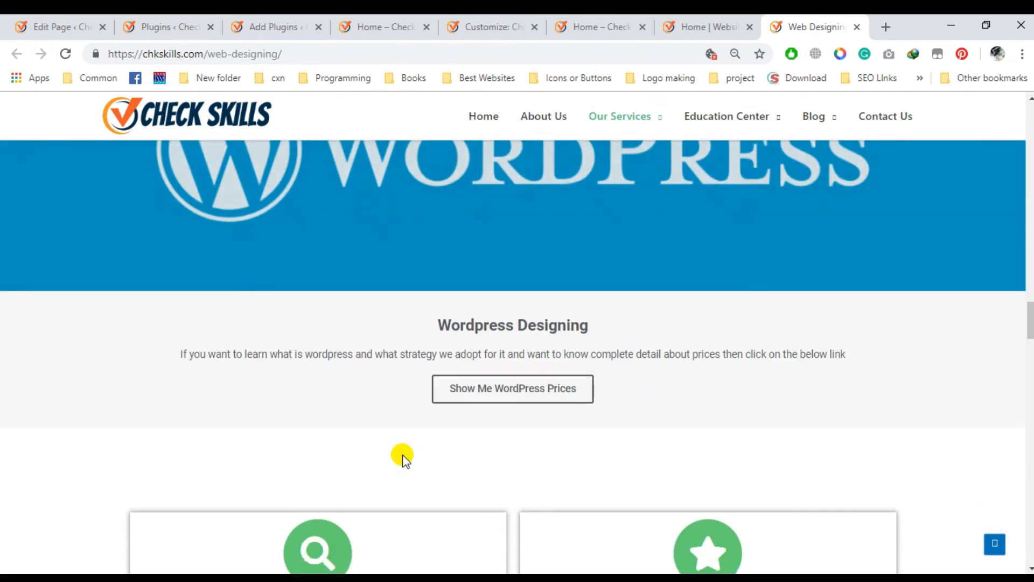
{"action": "scroll", "coordinate": [402, 459], "scroll_direction": "down", "scroll_amount": 15}
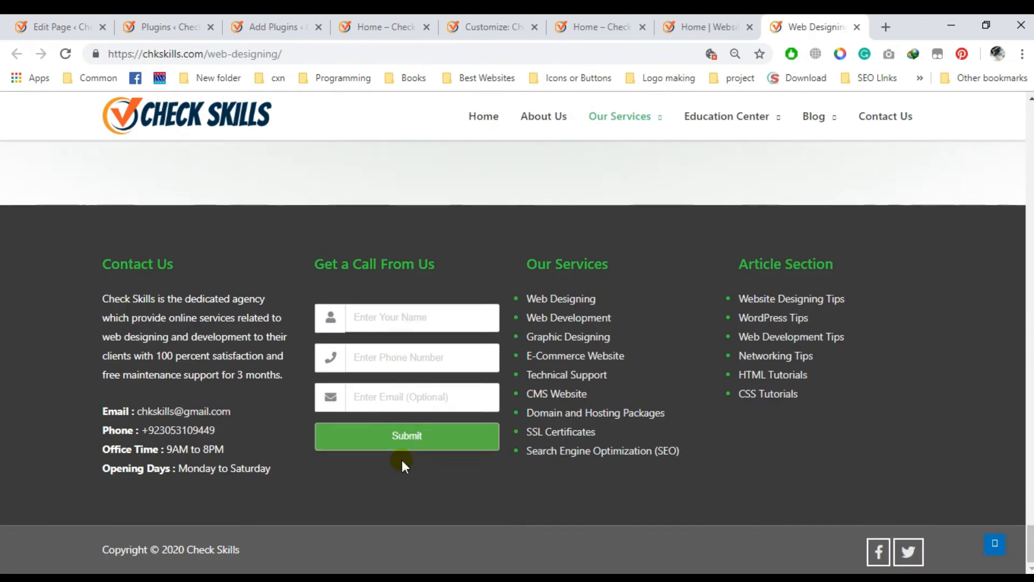
{"action": "scroll", "coordinate": [407, 463], "scroll_direction": "up", "scroll_amount": 10}
{"action": "scroll", "coordinate": [406, 463], "scroll_direction": "up", "scroll_amount": 10}
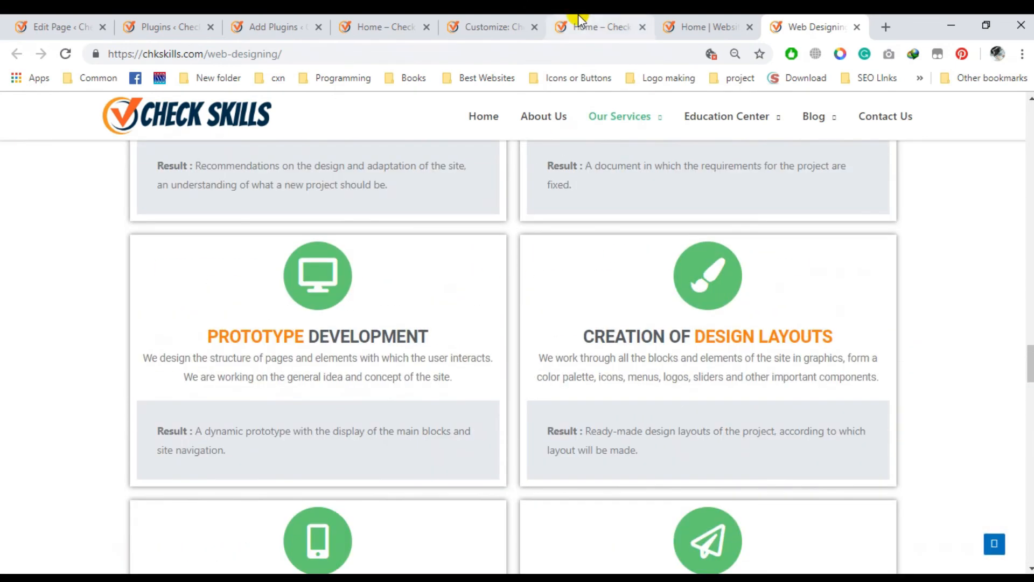
Look over the theme customizer and the local Home page, including the Fix WordPress Malware image in its content.
{"action": "left_click", "coordinate": [579, 24]}
{"action": "scroll", "coordinate": [547, 296], "scroll_direction": "up", "scroll_amount": 5}
{"action": "left_click", "coordinate": [475, 33]}
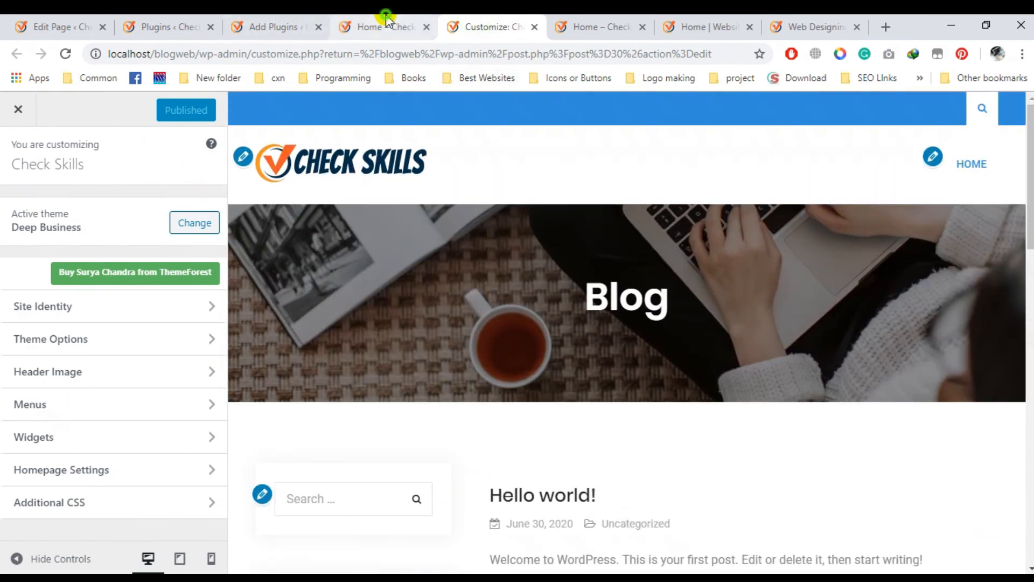
{"action": "left_click", "coordinate": [386, 24]}
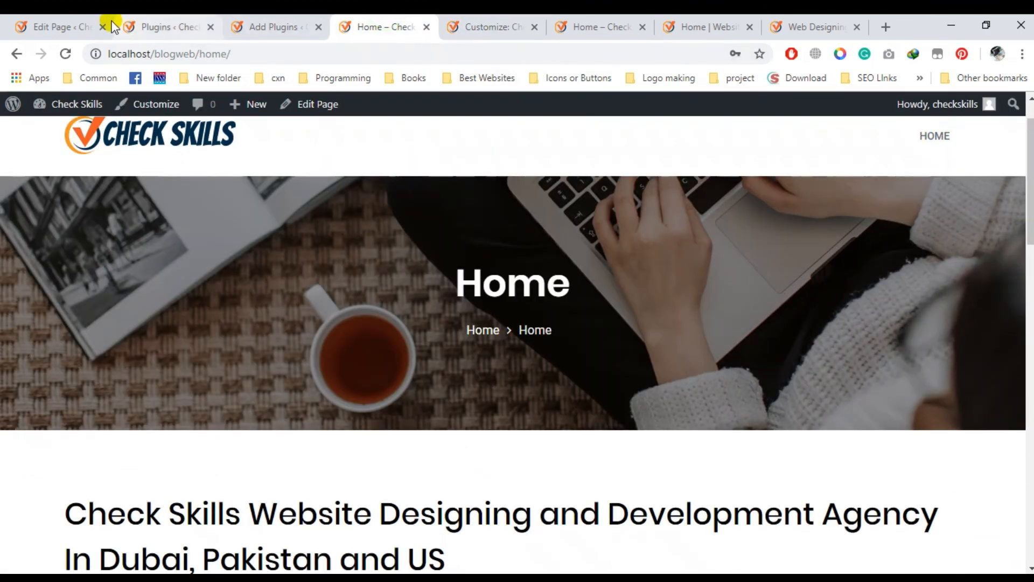
{"action": "left_click", "coordinate": [595, 24]}
{"action": "scroll", "coordinate": [589, 235], "scroll_direction": "down", "scroll_amount": 3}
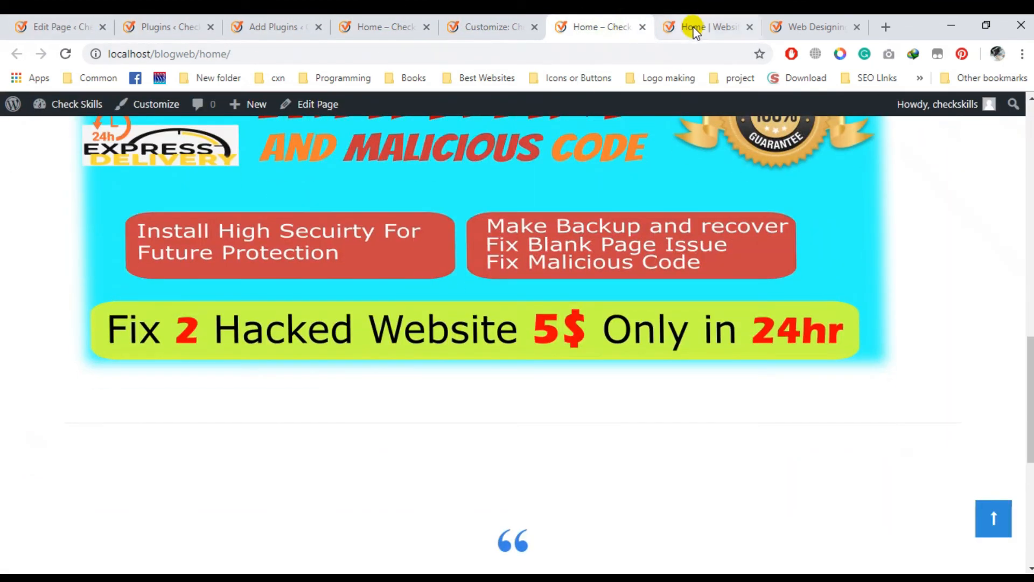
Return to the live chkskills.com home page and examine the layout of its service cards and surrounding sections.
{"action": "left_click", "coordinate": [694, 27]}
{"action": "scroll", "coordinate": [334, 310], "scroll_direction": "down", "scroll_amount": 3}
{"action": "scroll", "coordinate": [334, 310], "scroll_direction": "up", "scroll_amount": 3}
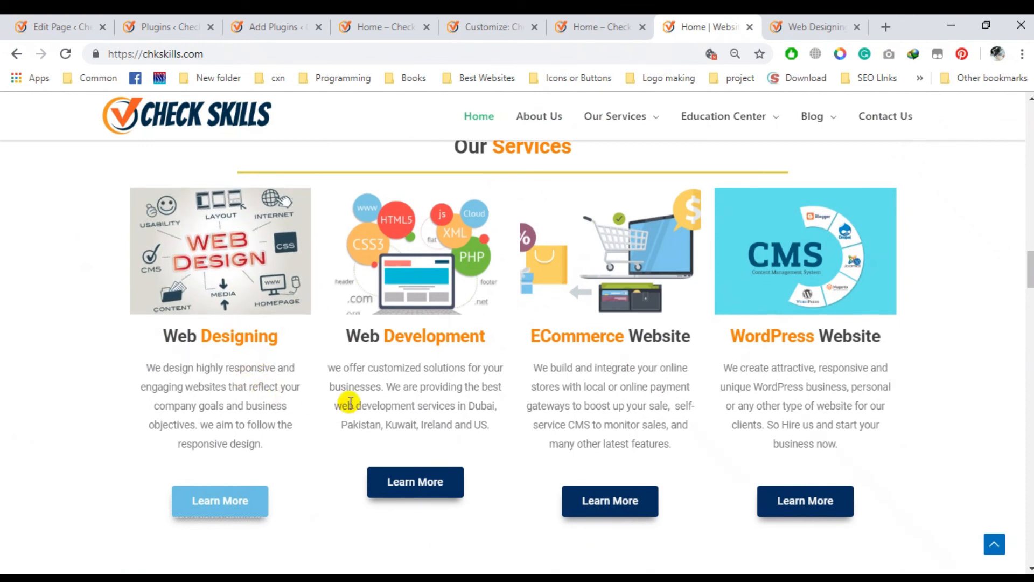
{"action": "scroll", "coordinate": [350, 402], "scroll_direction": "up", "scroll_amount": 4}
{"action": "scroll", "coordinate": [350, 402], "scroll_direction": "down", "scroll_amount": 8}
{"action": "scroll", "coordinate": [296, 300], "scroll_direction": "down", "scroll_amount": 1}
{"action": "scroll", "coordinate": [231, 248], "scroll_direction": "up", "scroll_amount": 8}
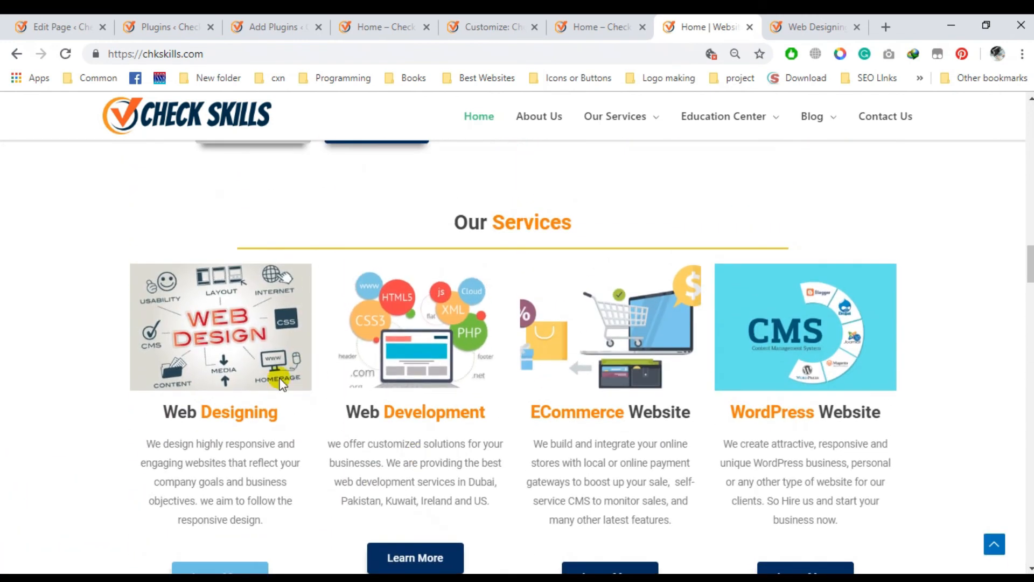
Return to the Home page's editor and review its heading, paragraphs and embedded image.
{"action": "left_click", "coordinate": [165, 25]}
{"action": "left_click", "coordinate": [66, 24]}
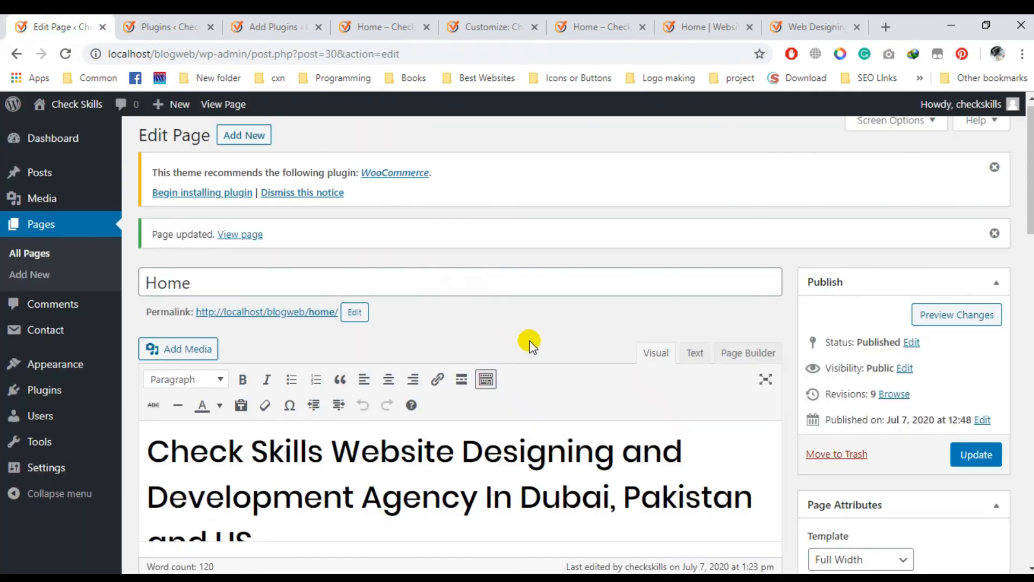
{"action": "scroll", "coordinate": [531, 340], "scroll_direction": "down", "scroll_amount": 5}
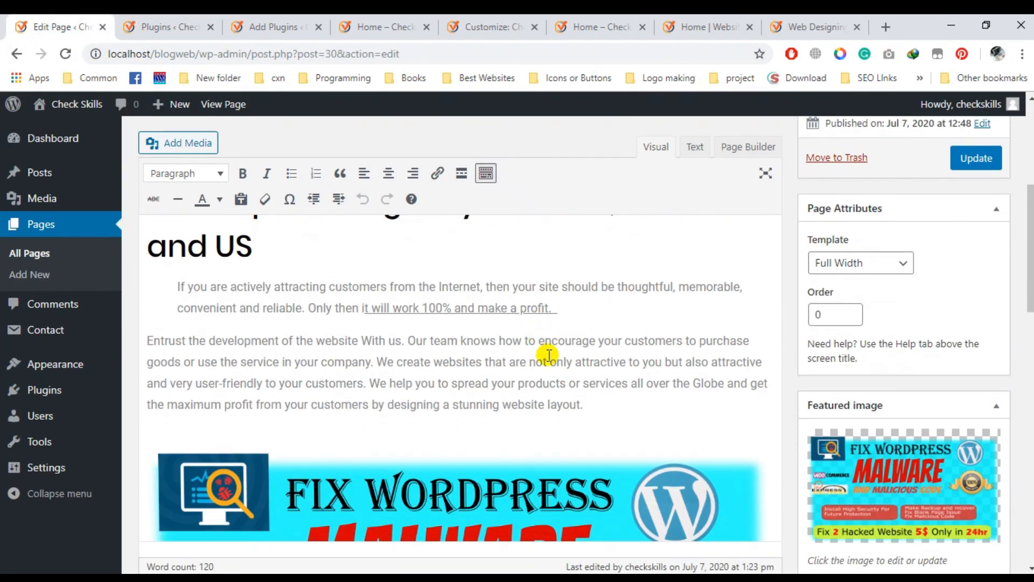
{"action": "scroll", "coordinate": [549, 354], "scroll_direction": "up", "scroll_amount": 4}
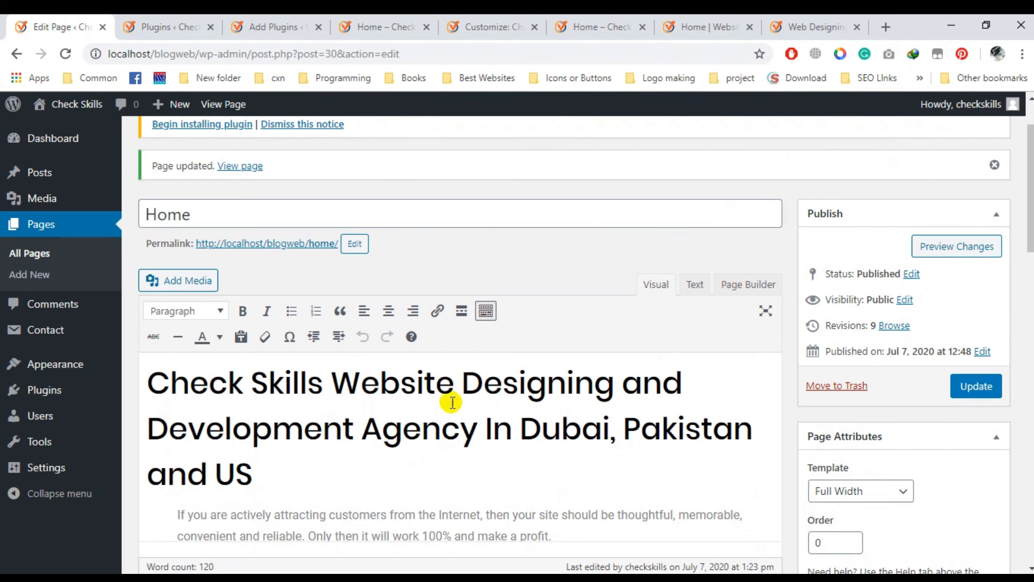
{"action": "scroll", "coordinate": [455, 386], "scroll_direction": "down", "scroll_amount": 3}
{"action": "scroll", "coordinate": [688, 364], "scroll_direction": "up", "scroll_amount": 3}
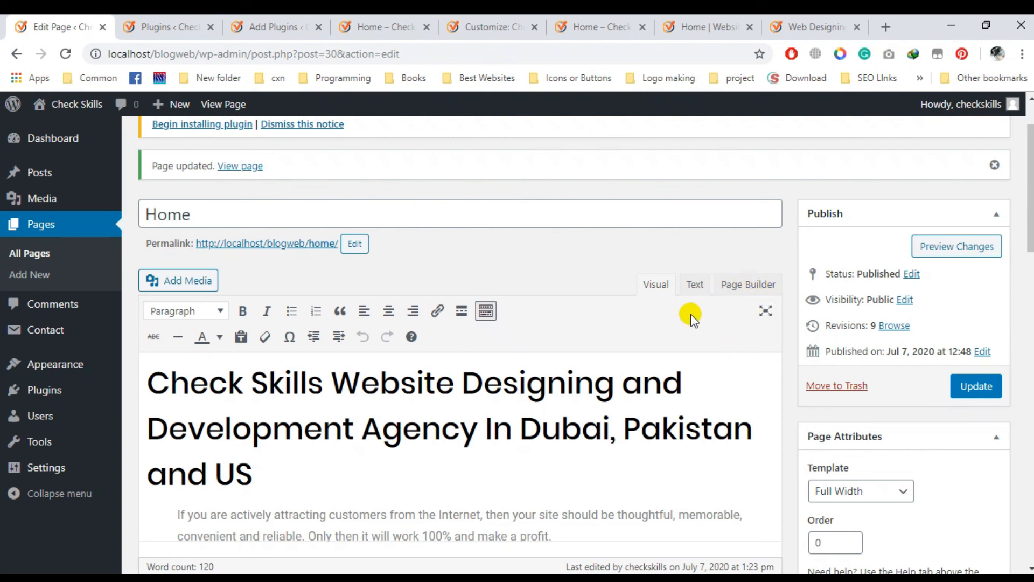
{"action": "scroll", "coordinate": [689, 311], "scroll_direction": "down", "scroll_amount": 8}
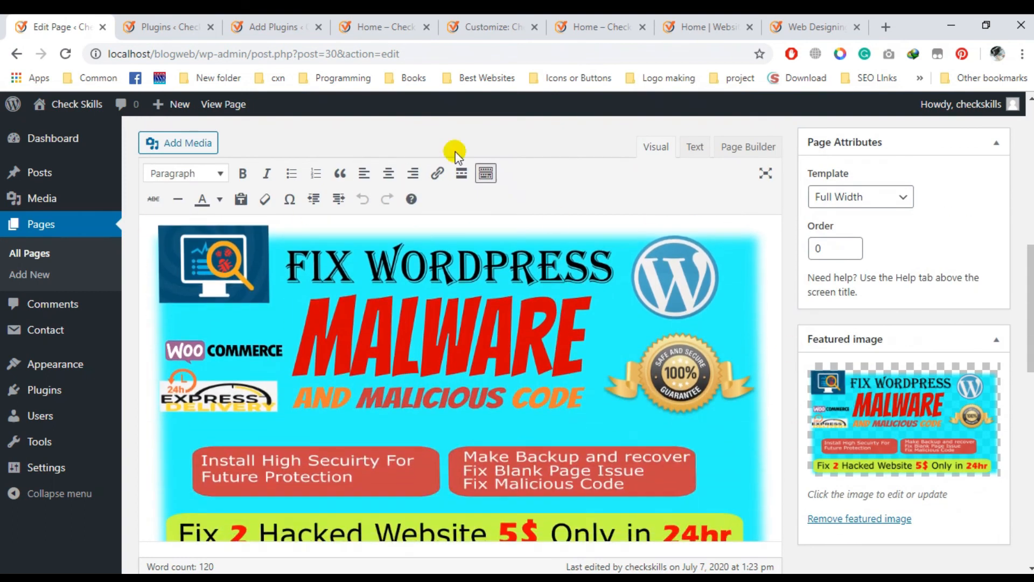
{"action": "scroll", "coordinate": [330, 236], "scroll_direction": "up", "scroll_amount": 8}
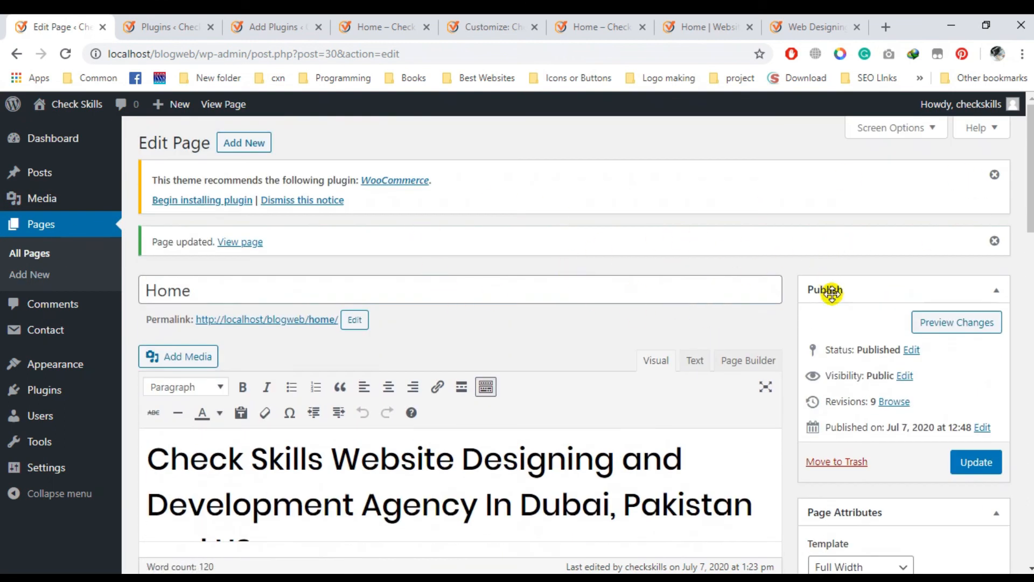
Review the Home page's publish settings, page attributes, featured image and theme header layouts.
{"action": "scroll", "coordinate": [829, 284], "scroll_direction": "down", "scroll_amount": 10}
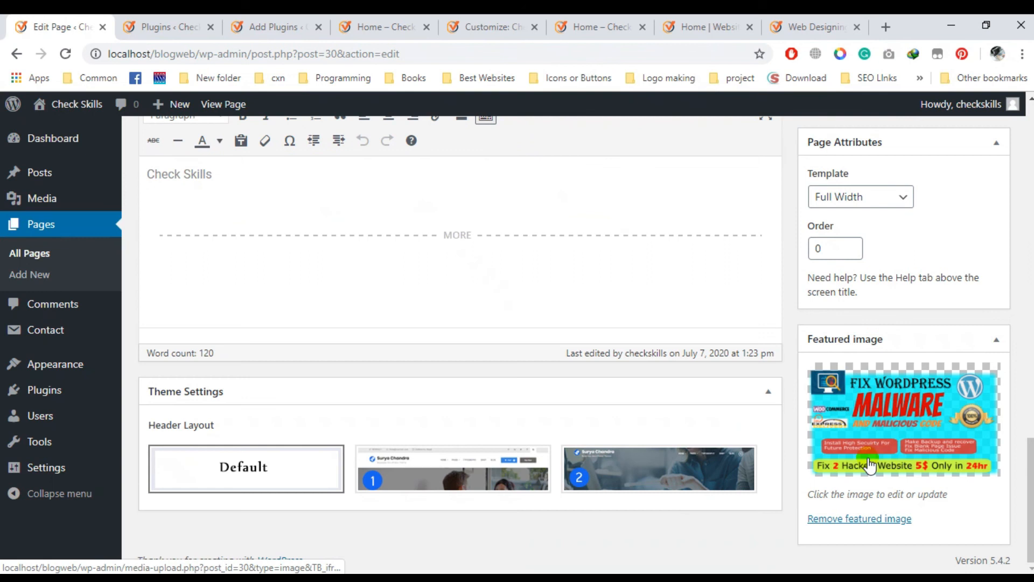
{"action": "scroll", "coordinate": [849, 403], "scroll_direction": "up", "scroll_amount": 2}
{"action": "scroll", "coordinate": [852, 400], "scroll_direction": "down", "scroll_amount": 1}
{"action": "scroll", "coordinate": [893, 416], "scroll_direction": "up", "scroll_amount": 4}
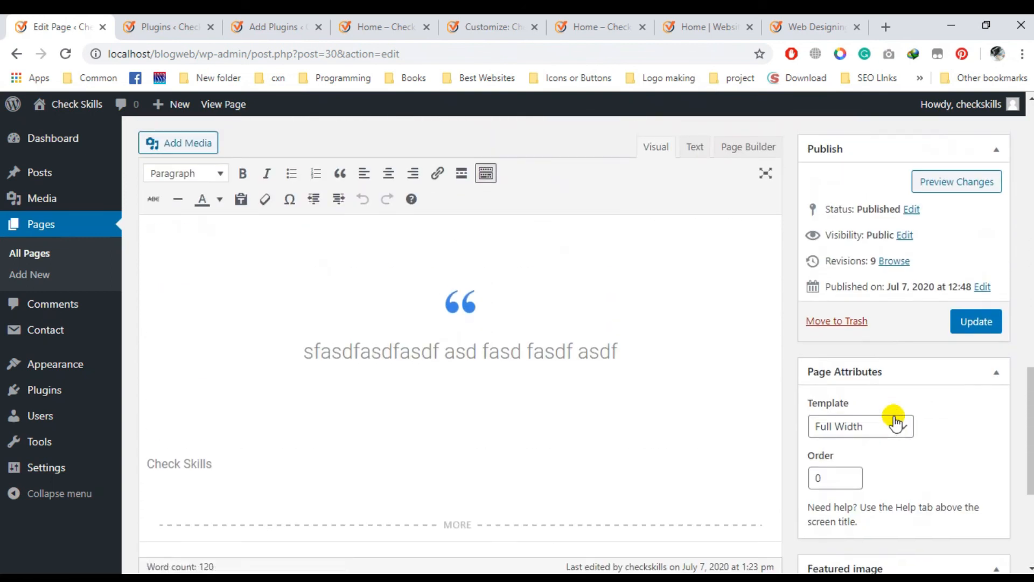
{"action": "scroll", "coordinate": [786, 218], "scroll_direction": "up", "scroll_amount": 15}
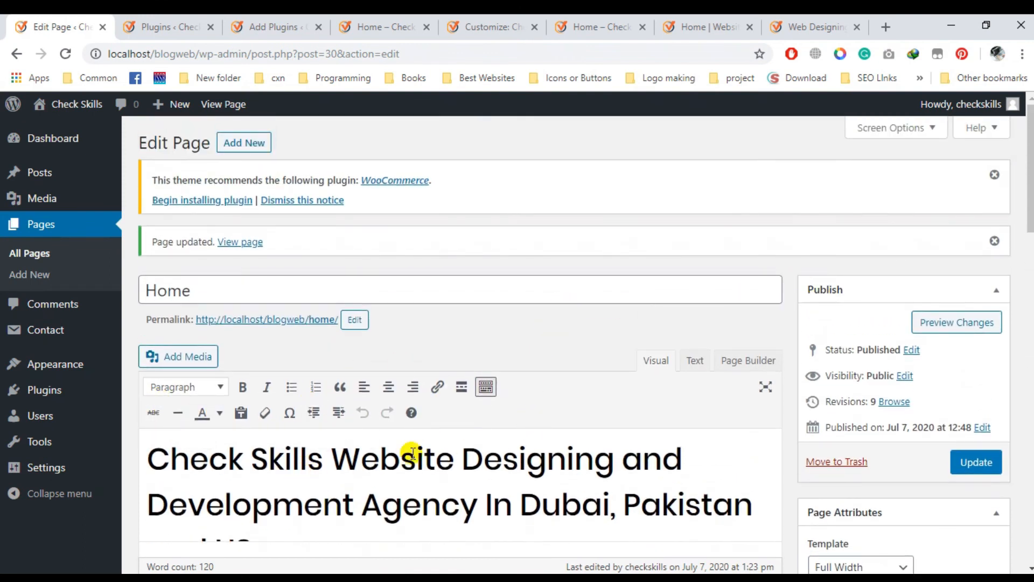
{"action": "scroll", "coordinate": [622, 423], "scroll_direction": "down", "scroll_amount": 2}
{"action": "scroll", "coordinate": [526, 452], "scroll_direction": "up", "scroll_amount": 1}
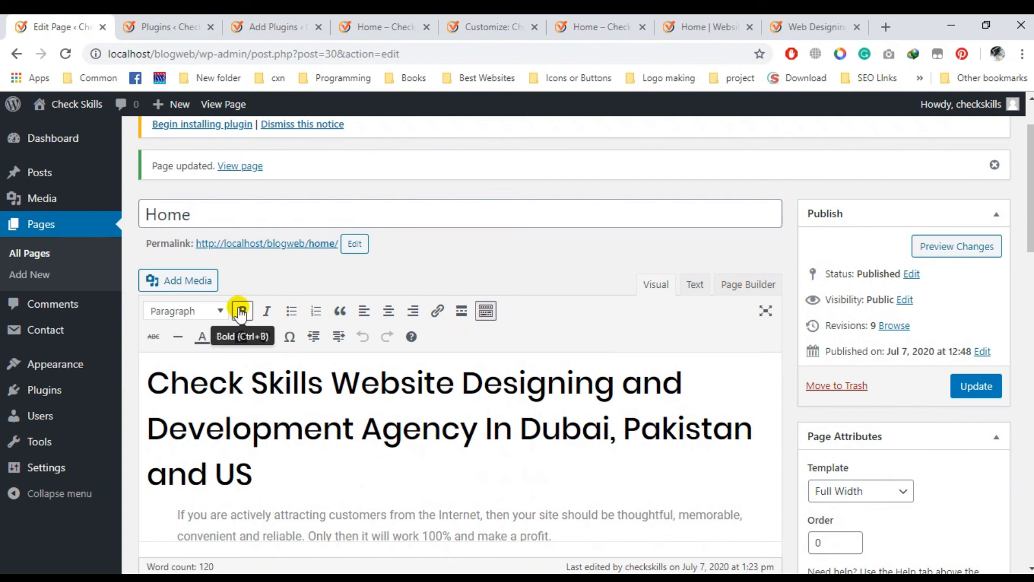
Examine the paragraph and heading styles available for the Home page's main heading, leaving it as Heading 1.
{"action": "left_click", "coordinate": [203, 311]}
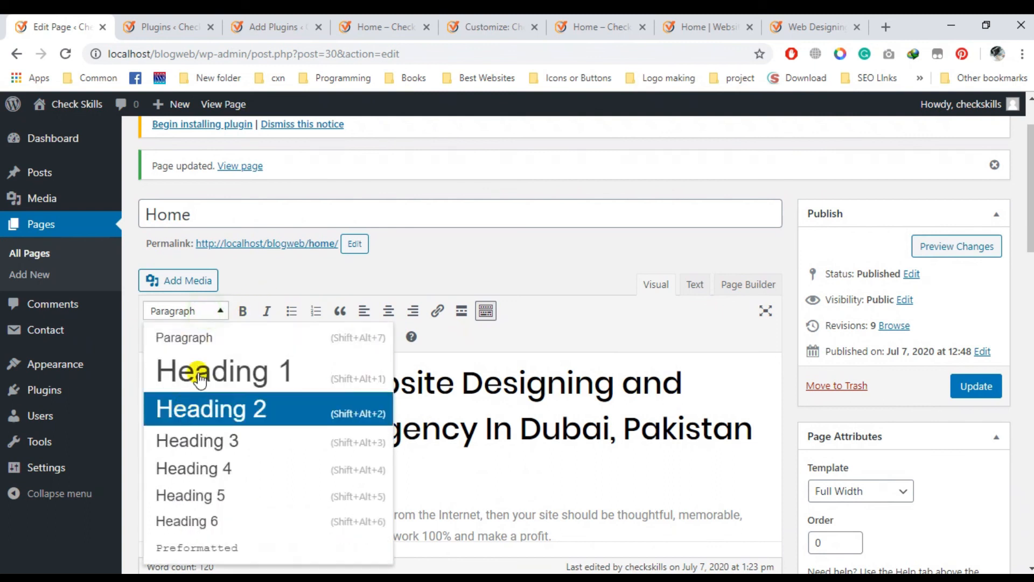
{"action": "left_click", "coordinate": [560, 428]}
{"action": "left_click", "coordinate": [170, 312]}
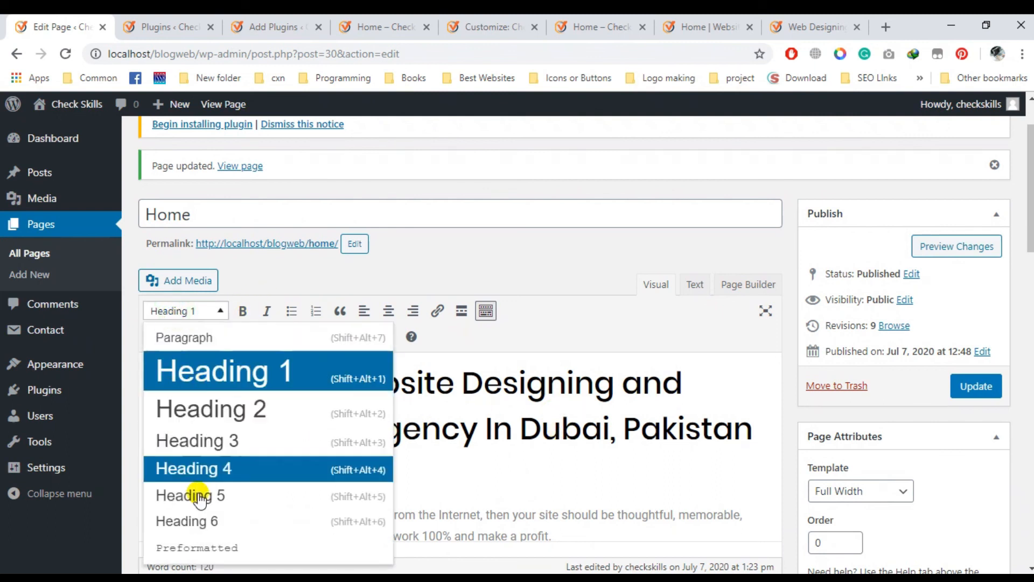
{"action": "left_click", "coordinate": [673, 437]}
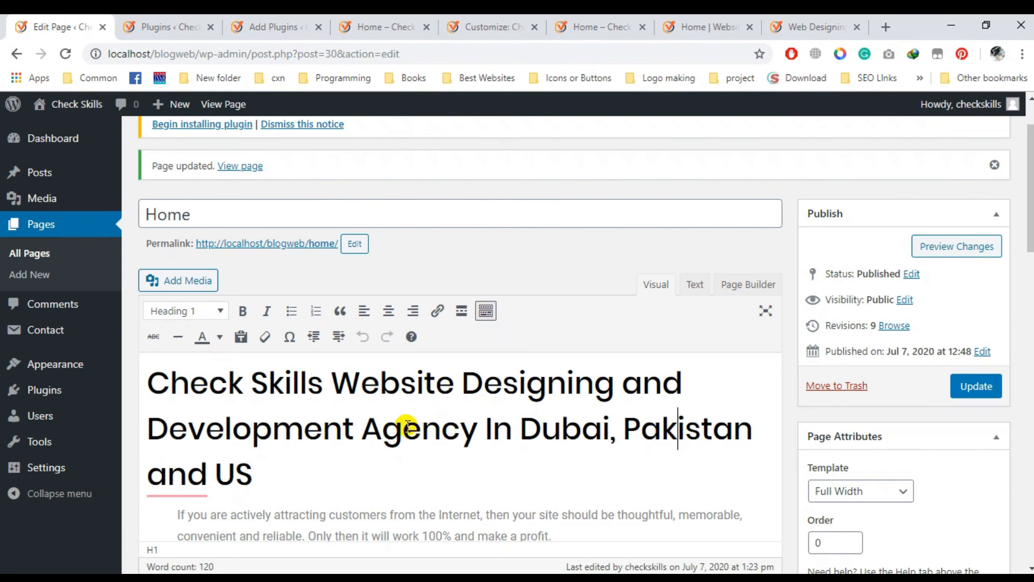
{"action": "left_click", "coordinate": [210, 313]}
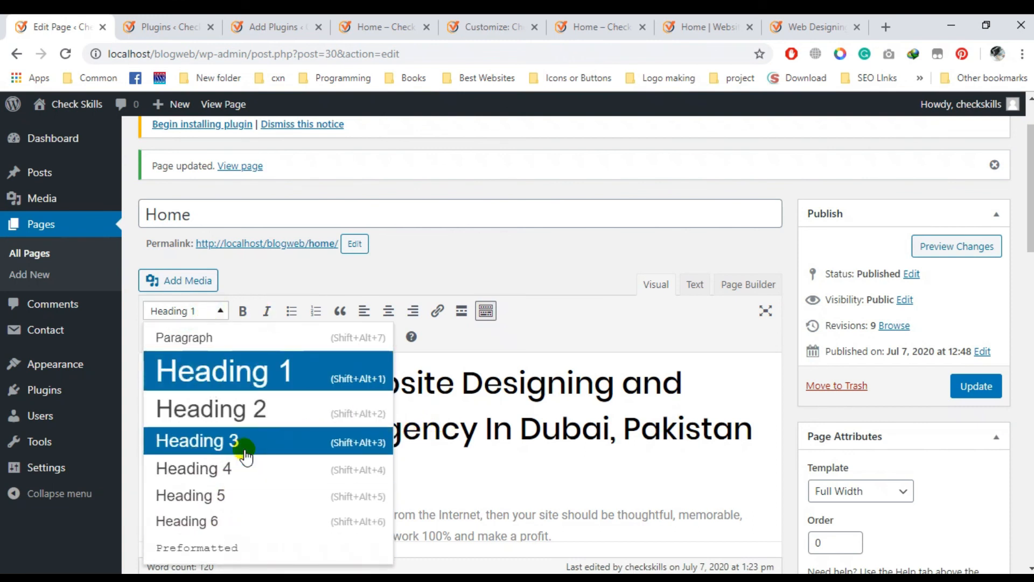
{"action": "left_click", "coordinate": [585, 411]}
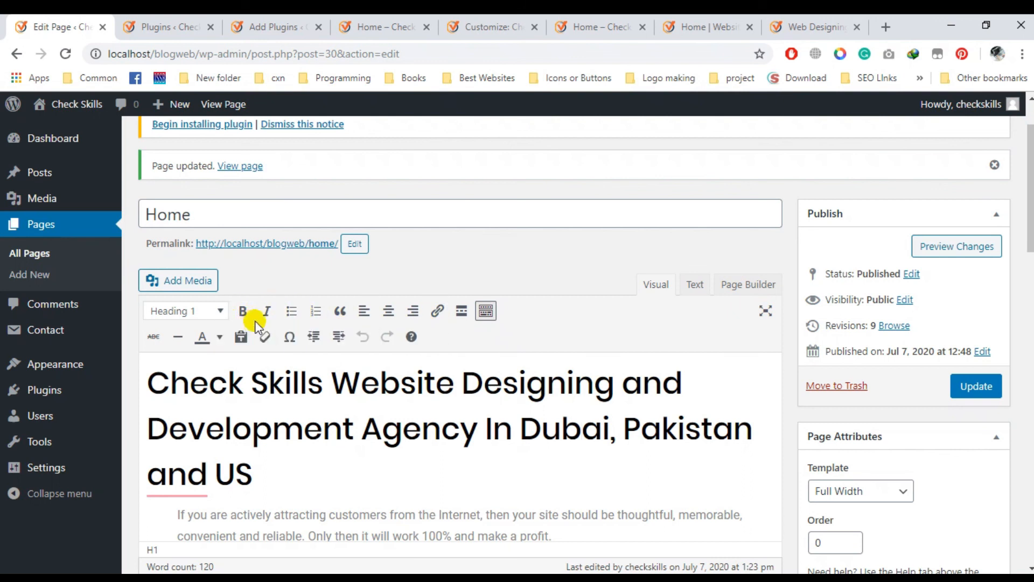
{"action": "scroll", "coordinate": [500, 450], "scroll_direction": "down", "scroll_amount": 3}
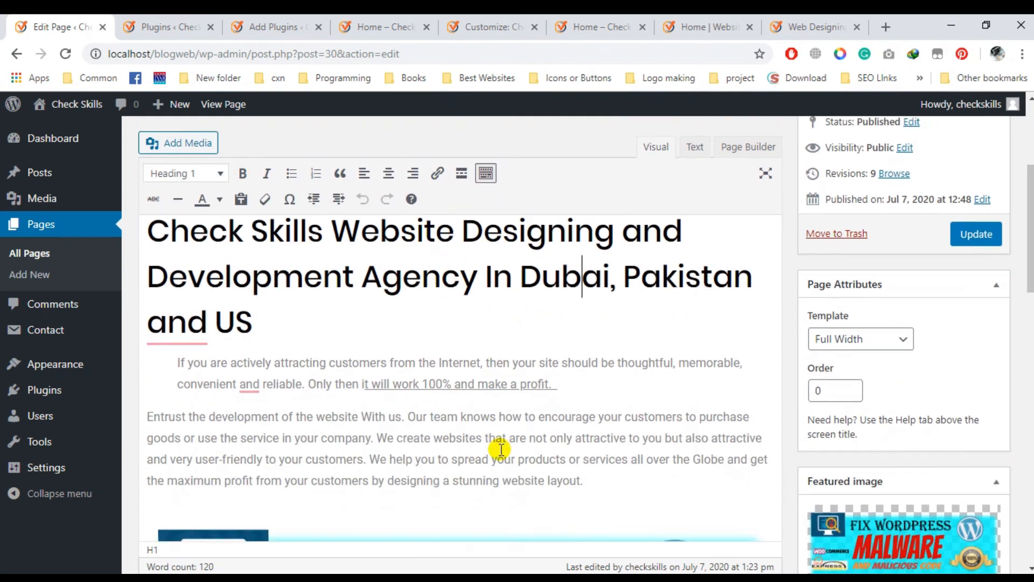
{"action": "scroll", "coordinate": [500, 450], "scroll_direction": "up", "scroll_amount": 5}
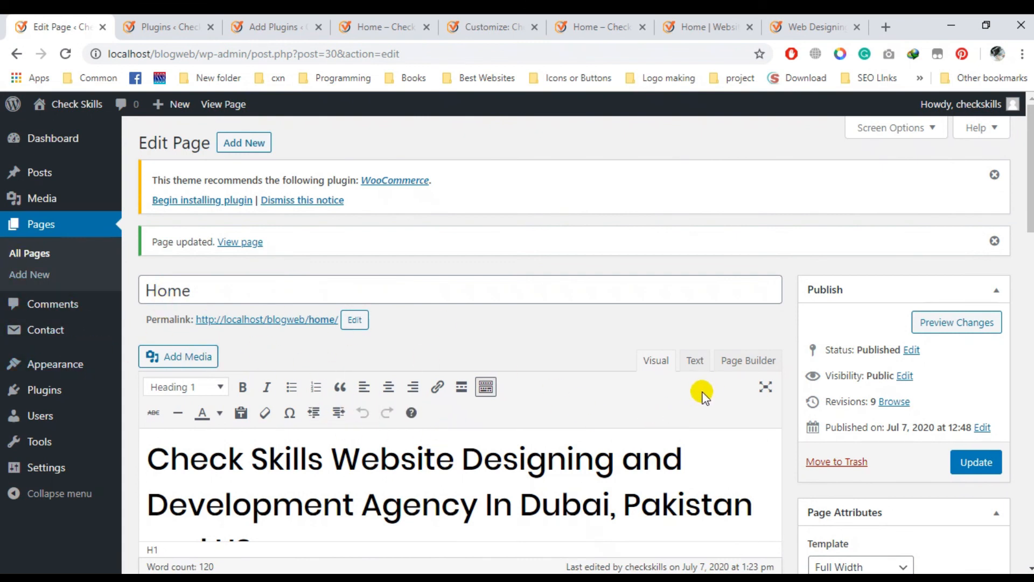
{"action": "scroll", "coordinate": [703, 395], "scroll_direction": "down", "scroll_amount": 3}
{"action": "scroll", "coordinate": [700, 395], "scroll_direction": "up", "scroll_amount": 3}
{"action": "scroll", "coordinate": [694, 394], "scroll_direction": "down", "scroll_amount": 3}
{"action": "scroll", "coordinate": [694, 394], "scroll_direction": "up", "scroll_amount": 3}
{"action": "scroll", "coordinate": [661, 394], "scroll_direction": "down", "scroll_amount": 4}
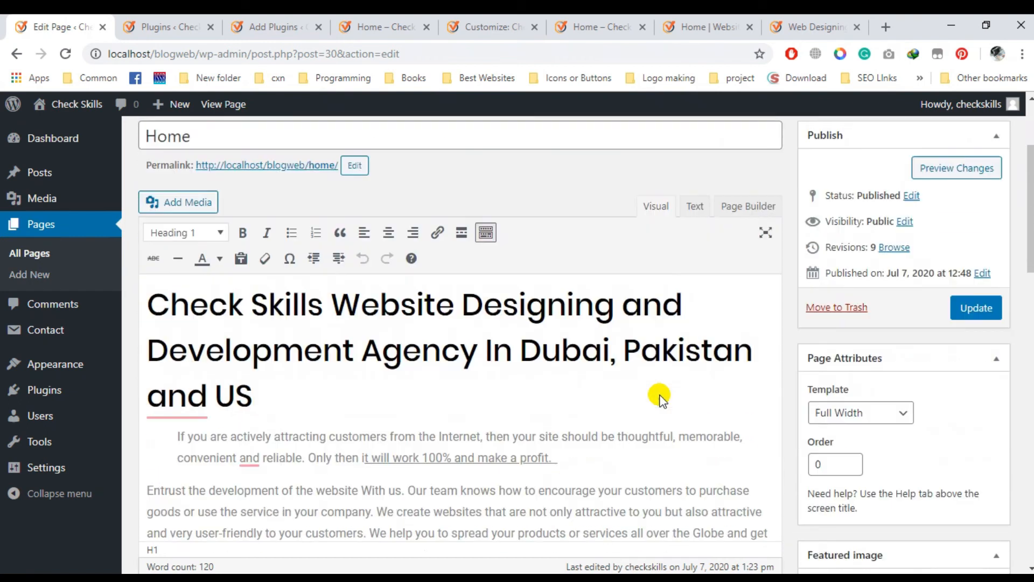
{"action": "scroll", "coordinate": [661, 395], "scroll_direction": "up", "scroll_amount": 4}
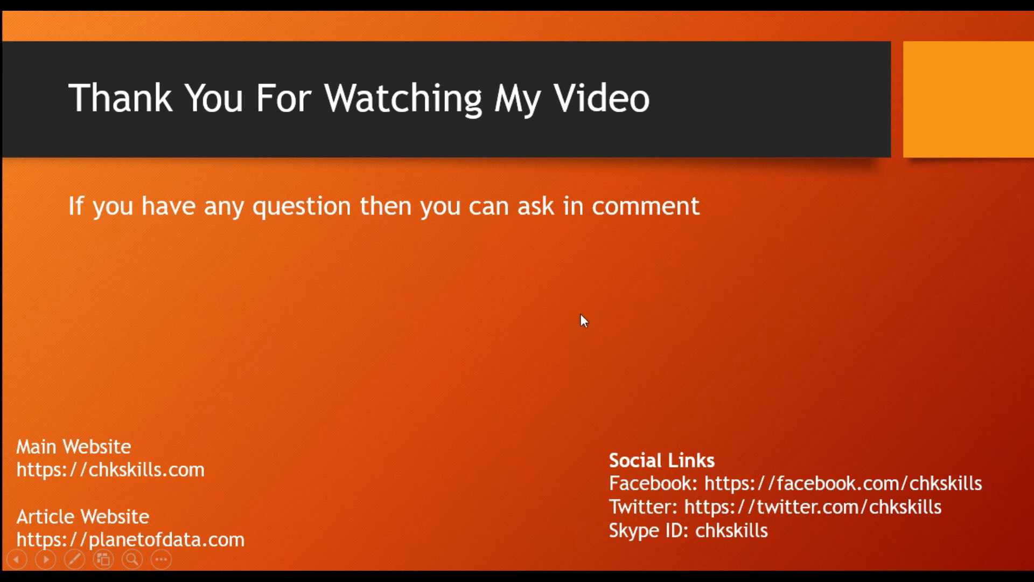
{"action": "left_click", "coordinate": [261, 368]}
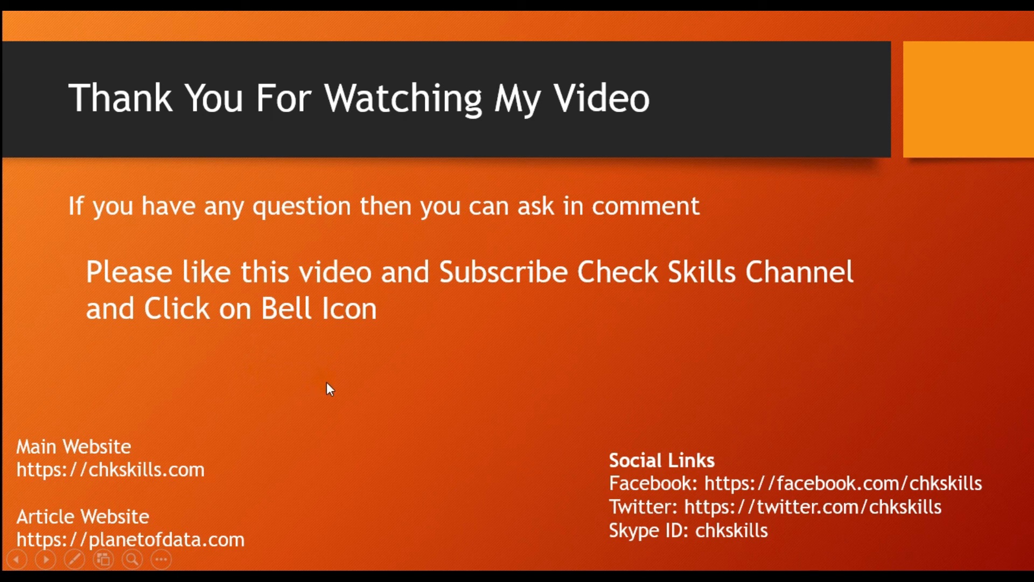
{"action": "left_click", "coordinate": [419, 376]}
{"action": "left_click", "coordinate": [351, 392]}
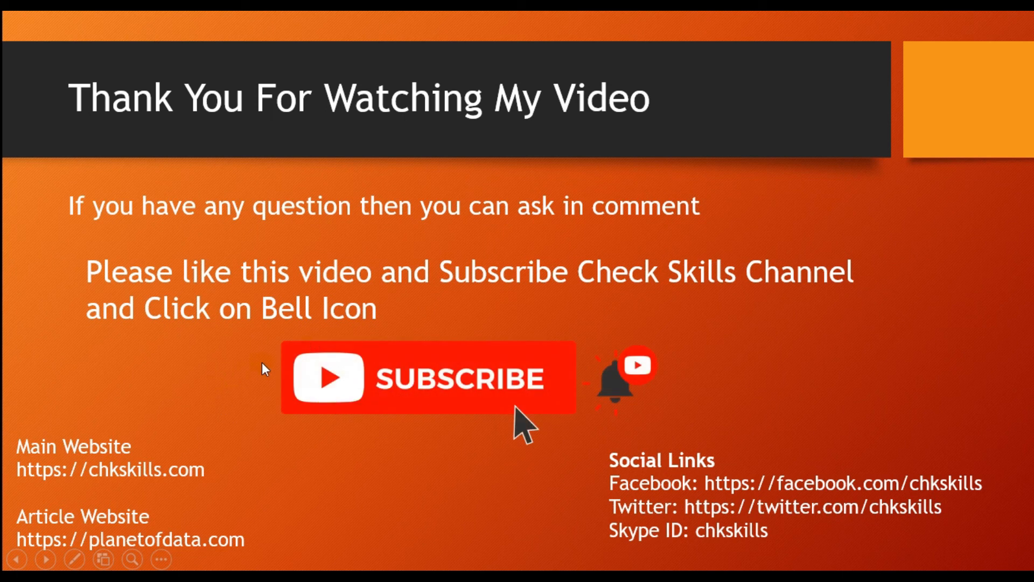